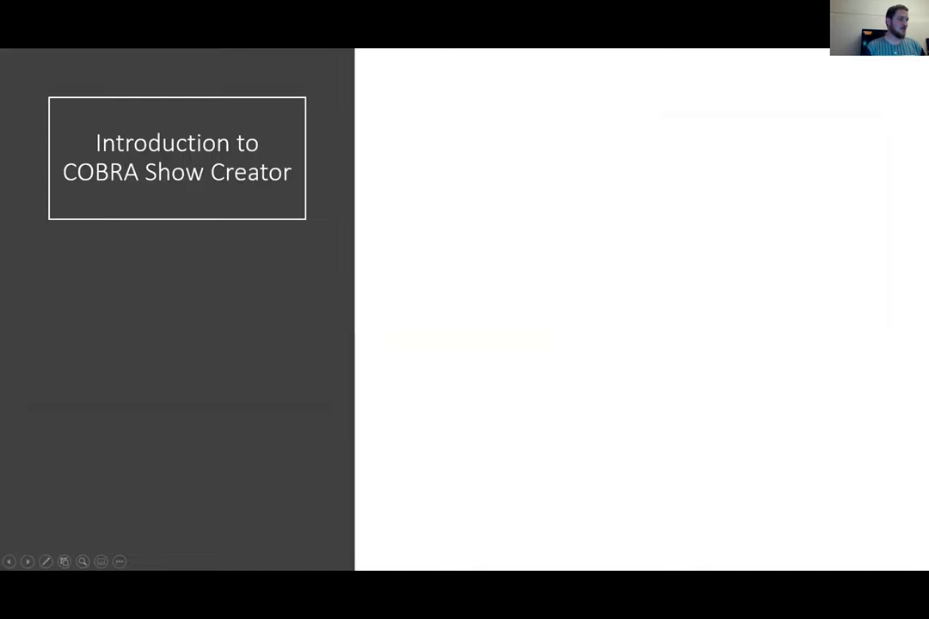
{"action": "key", "text": "Right"}
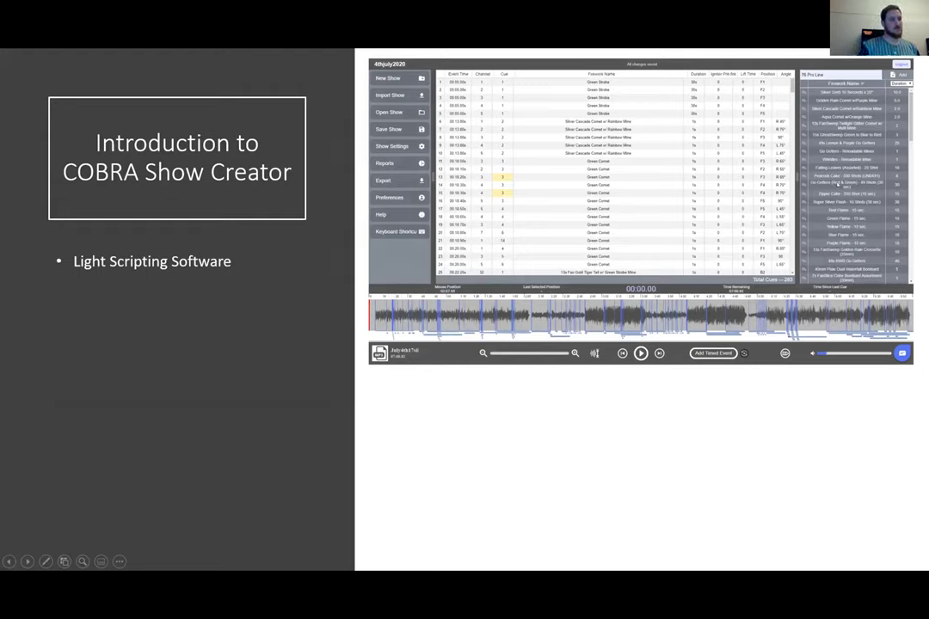
{"action": "key", "text": "Right"}
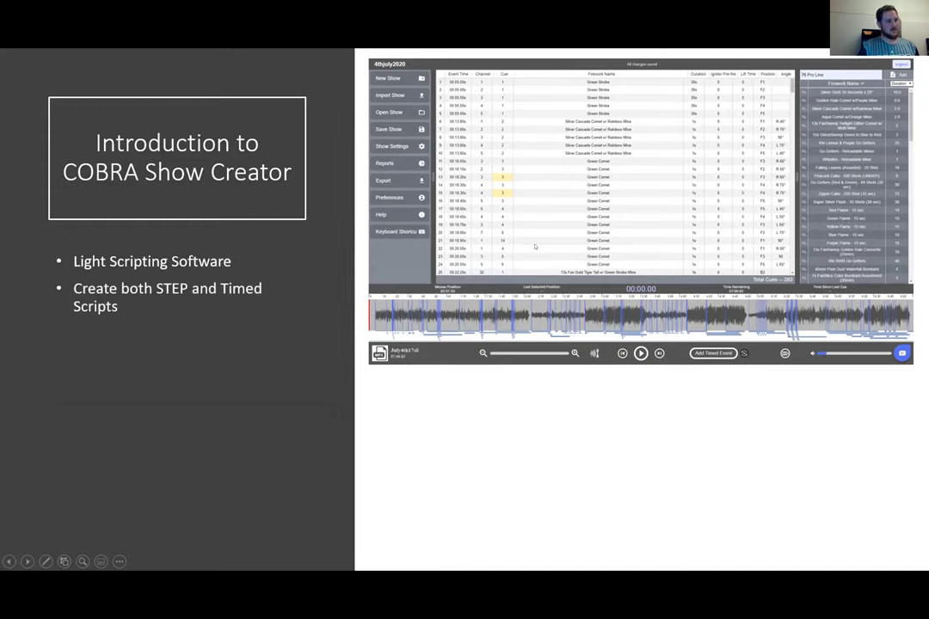
{"action": "key", "text": "Right"}
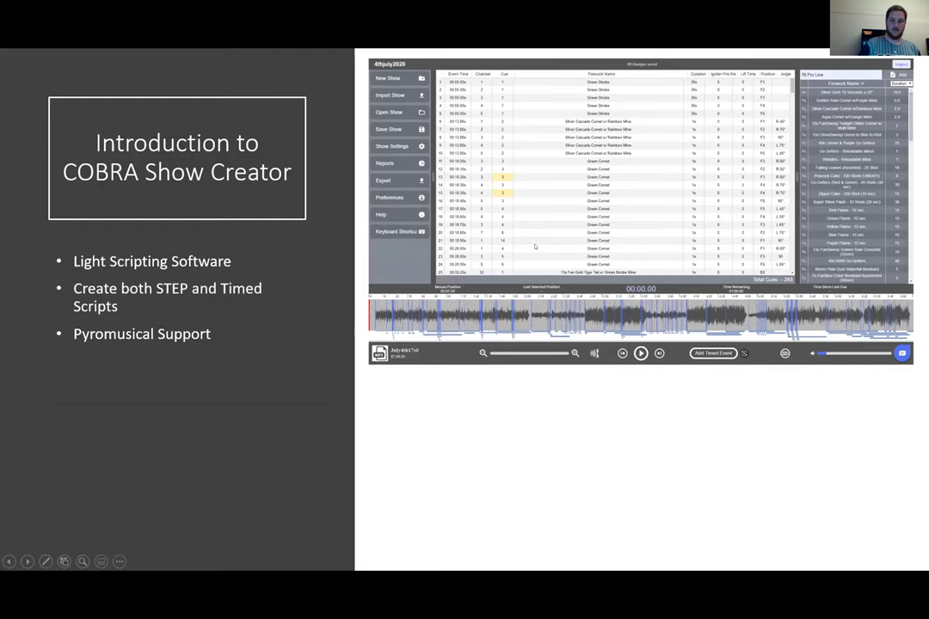
{"action": "key", "text": "Right"}
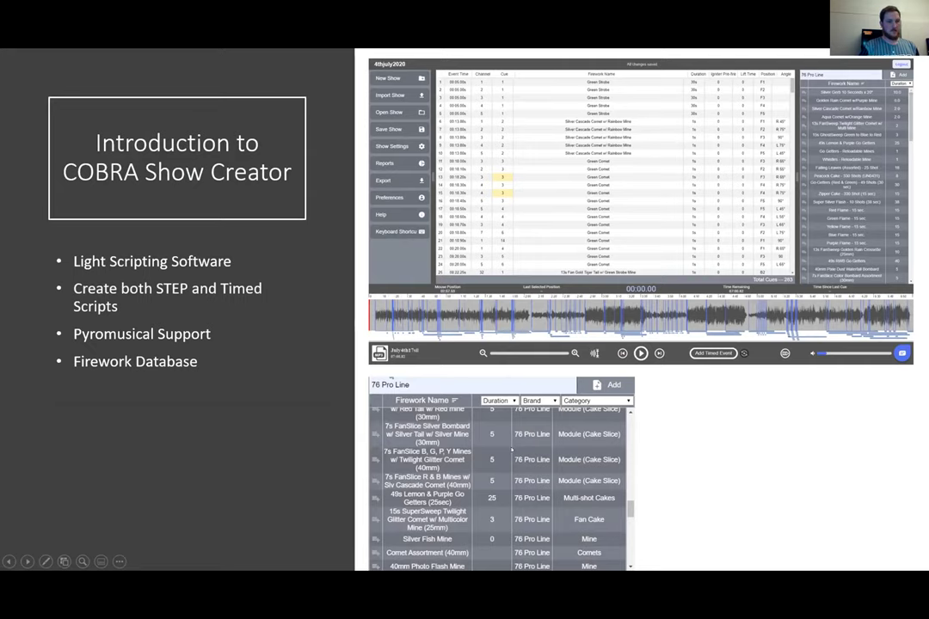
{"action": "key", "text": "Right"}
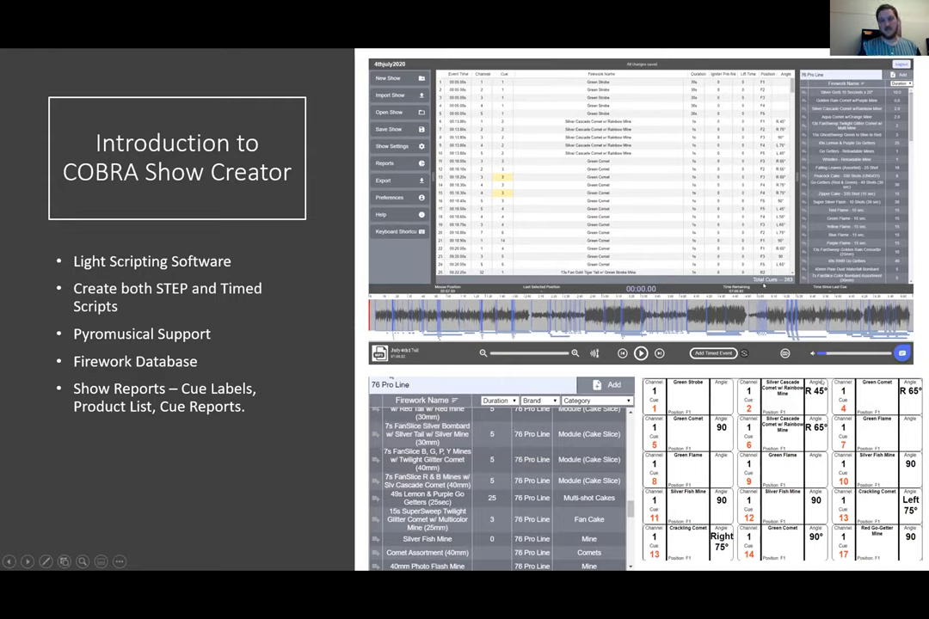
{"action": "key", "text": "Right"}
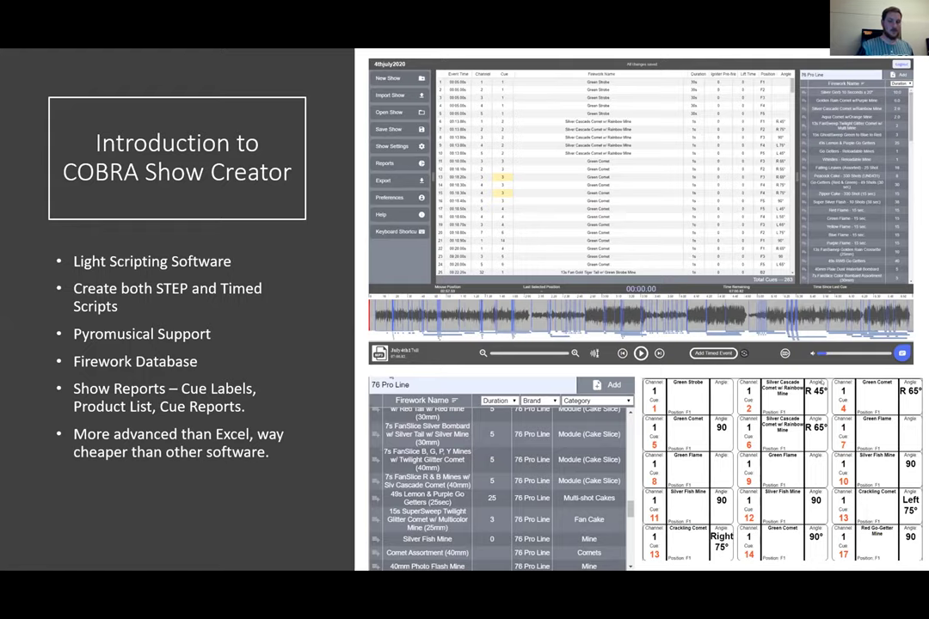
{"action": "key", "text": "Right"}
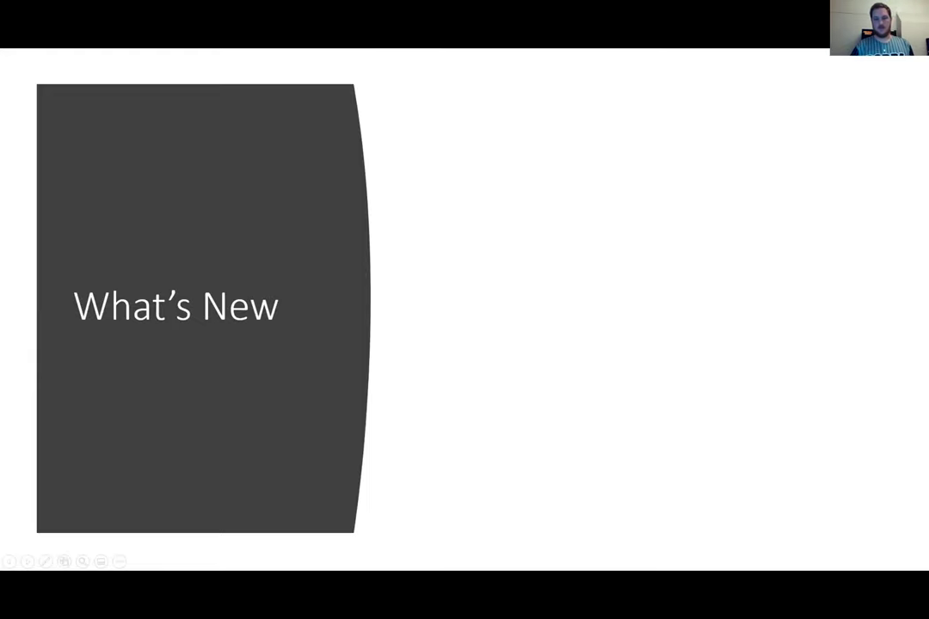
{"action": "key", "text": "Right"}
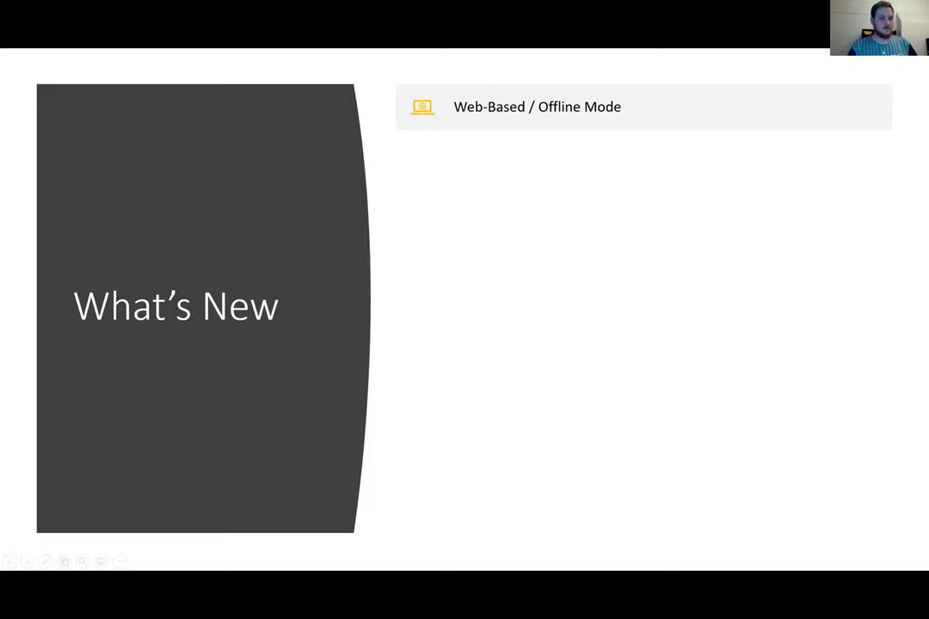
{"action": "key", "text": "Right"}
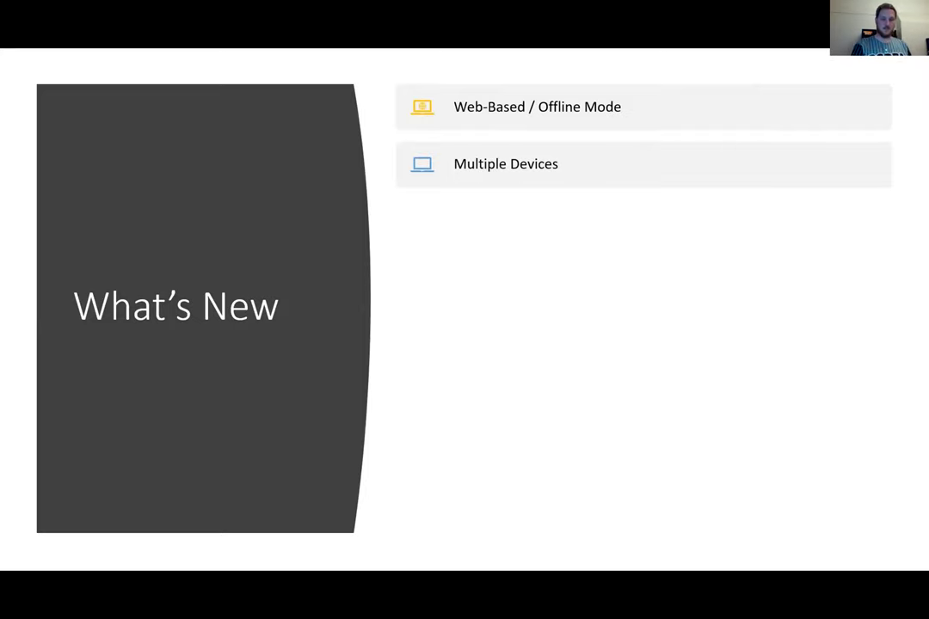
{"action": "left_click", "coordinate": [698, 252]}
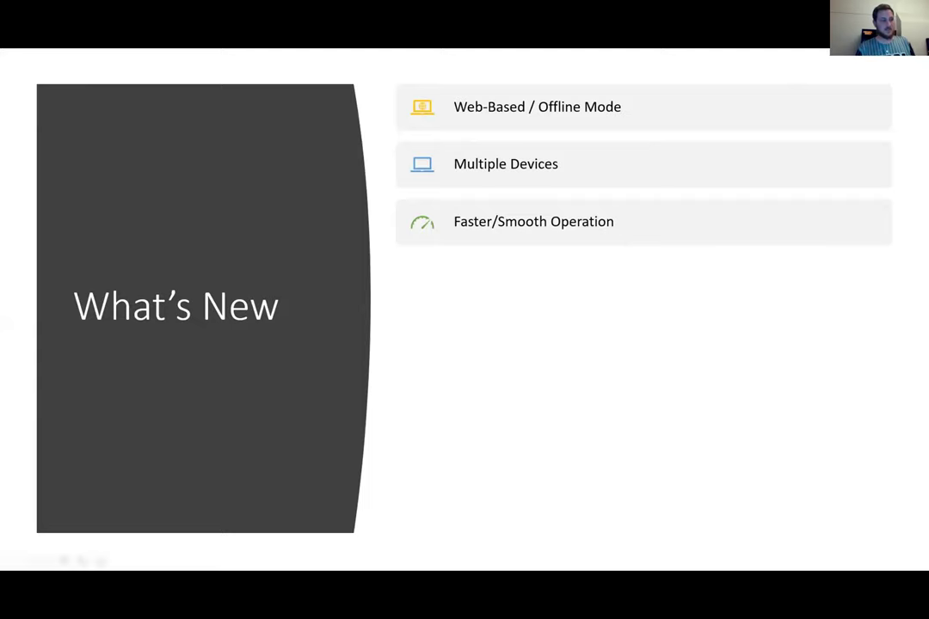
{"action": "key", "text": "Right"}
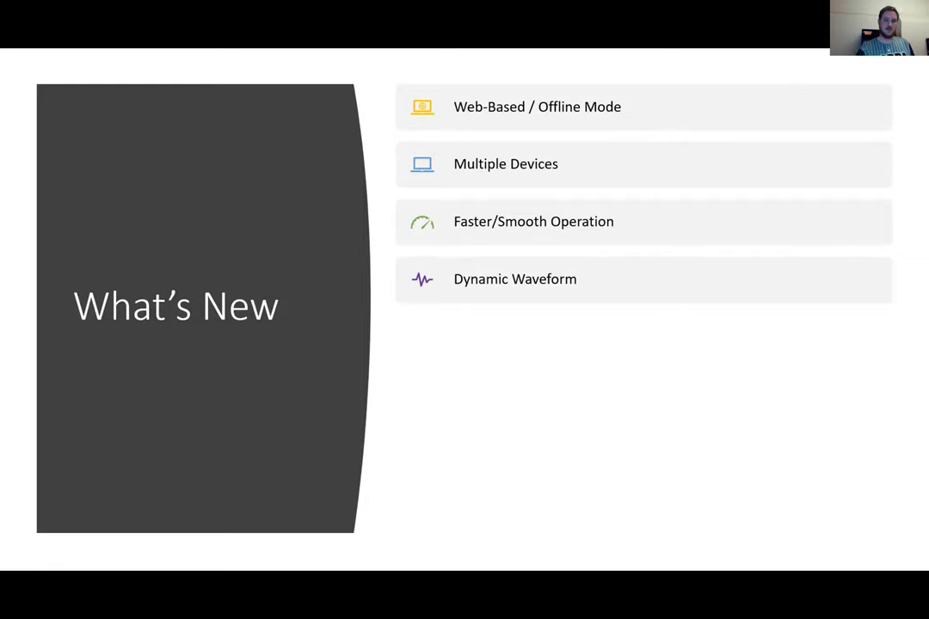
{"action": "key", "text": "Right"}
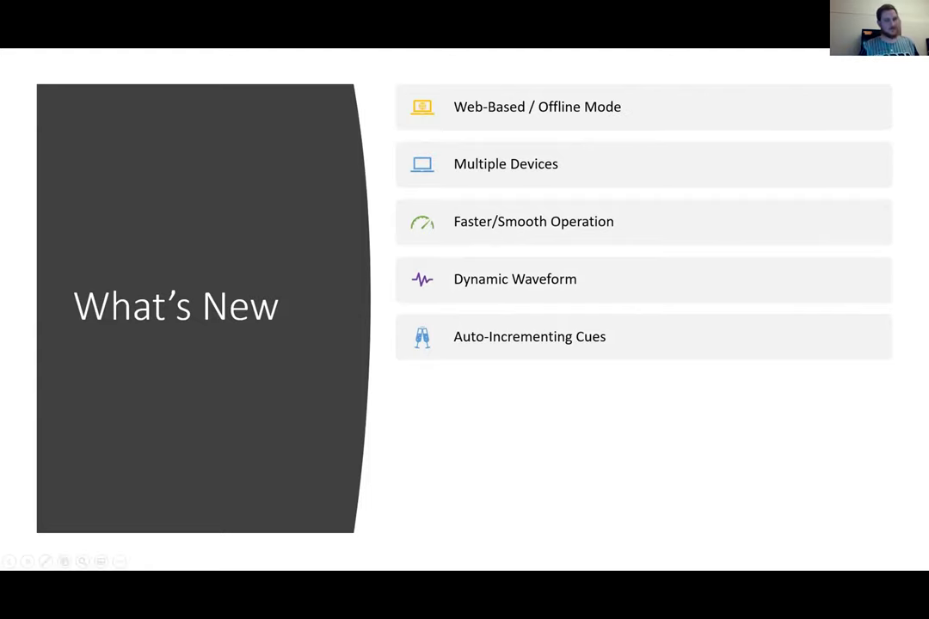
{"action": "key", "text": "Right"}
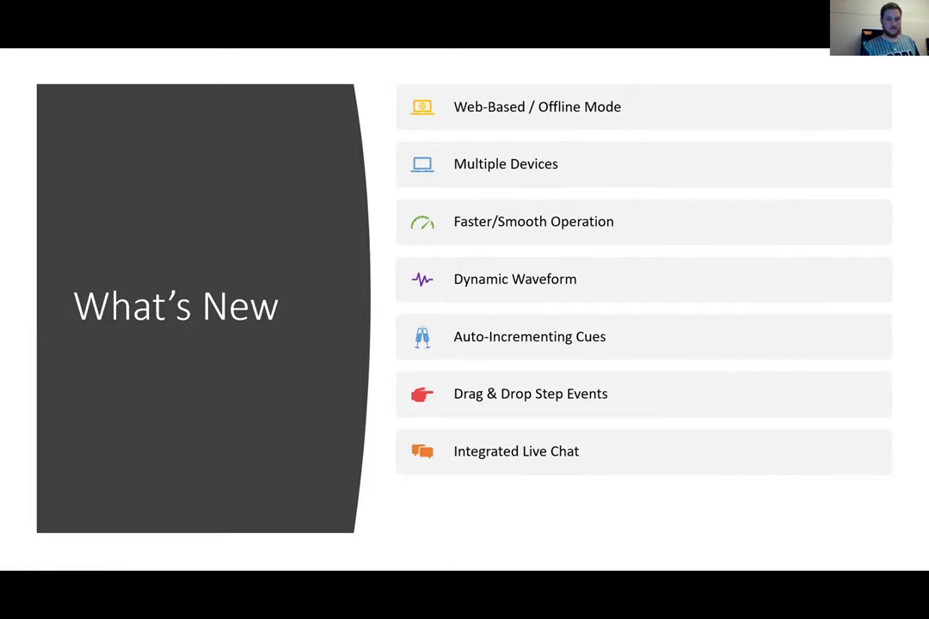
{"action": "key", "text": "Right"}
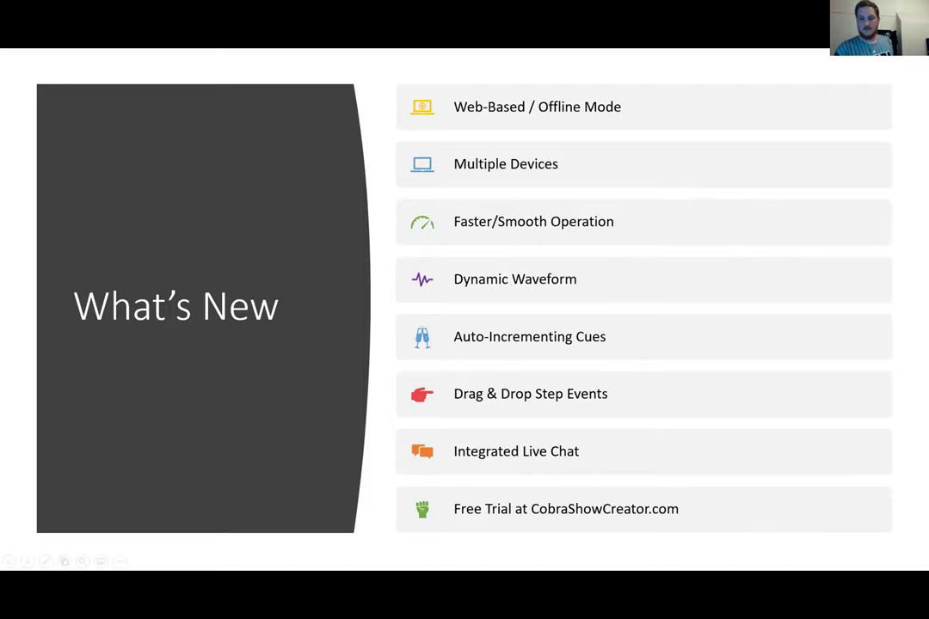
{"action": "key", "text": "Right"}
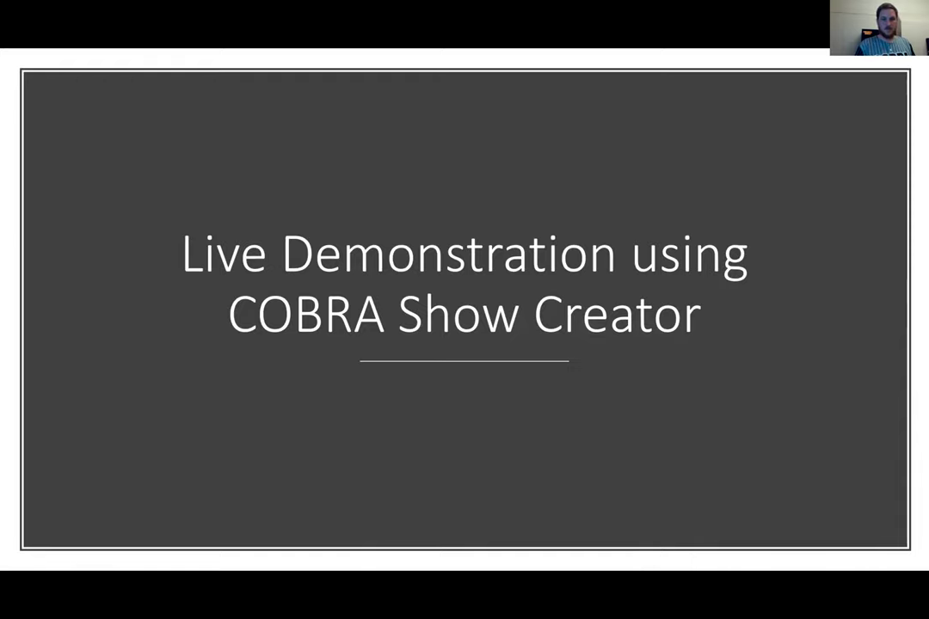
- Switch to COBRA Show Creator in Chrome and view the browser menu that offers installing it as an app
{"action": "key", "text": "alt+Tab"}
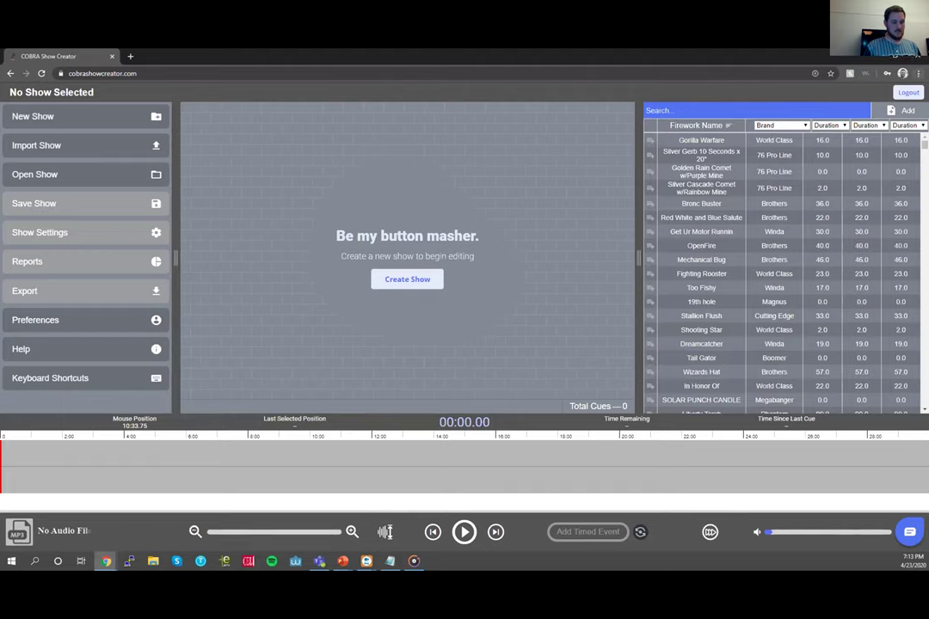
{"action": "left_click", "coordinate": [918, 74]}
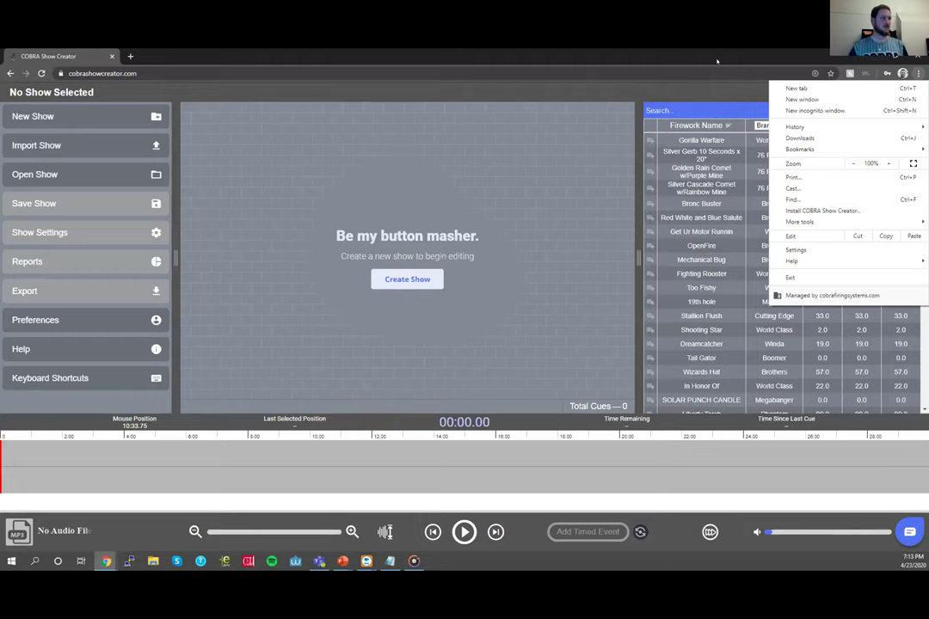
{"action": "left_click", "coordinate": [359, 272]}
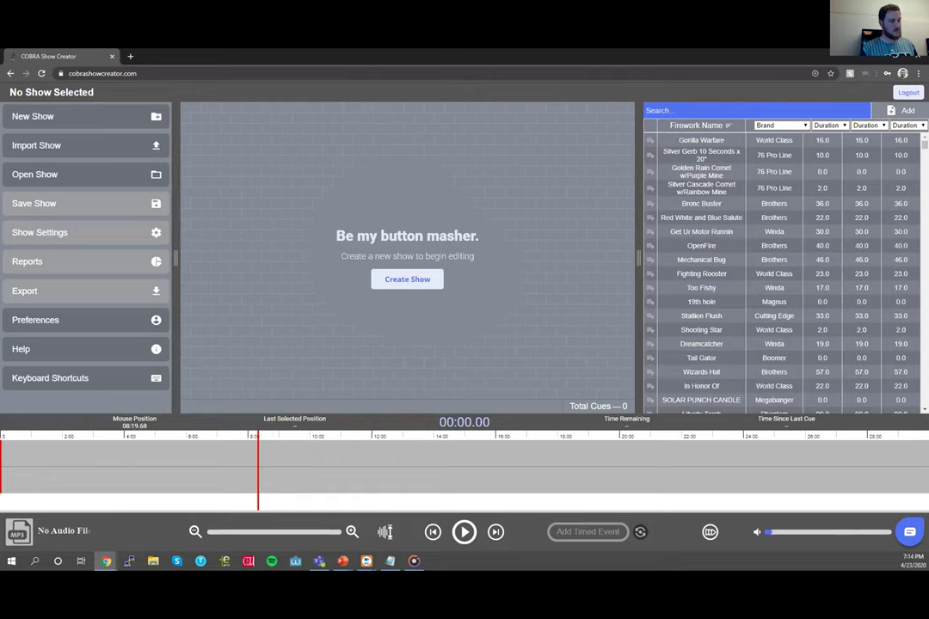
- Place the timeline playhead at 05:37.50 and narrow the side menu while keeping its labels readable
{"action": "left_click", "coordinate": [174, 465]}
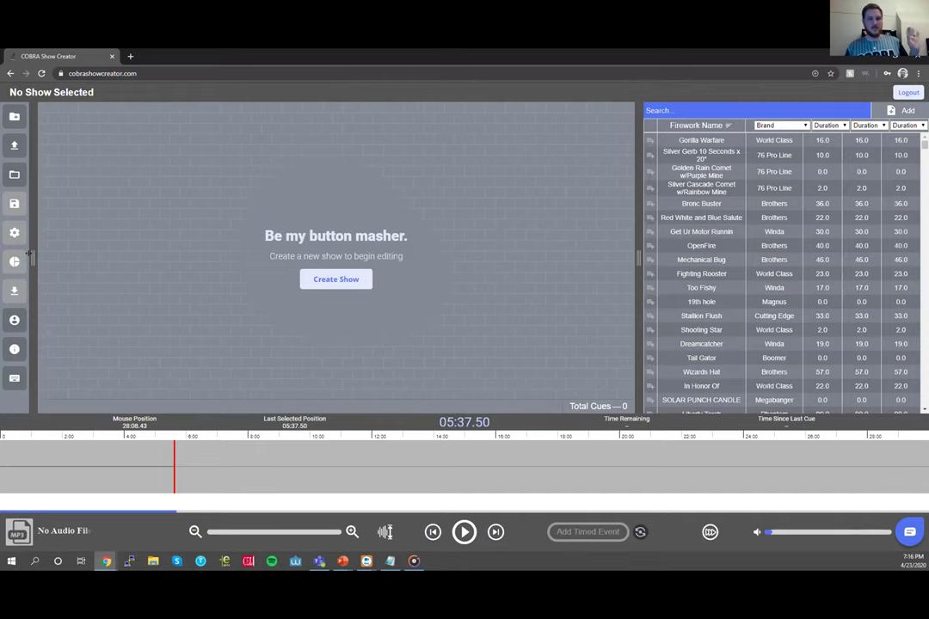
{"action": "mouse_move", "coordinate": [28, 252]}
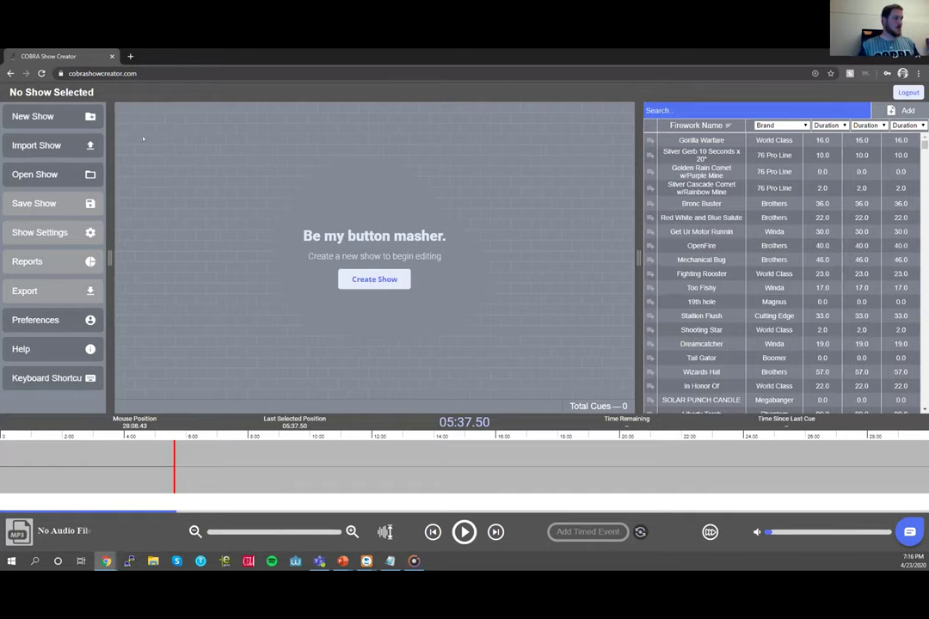
- Create a new show named BASIC with the custom column Position and firmware version 5.0
{"action": "left_click", "coordinate": [62, 117]}
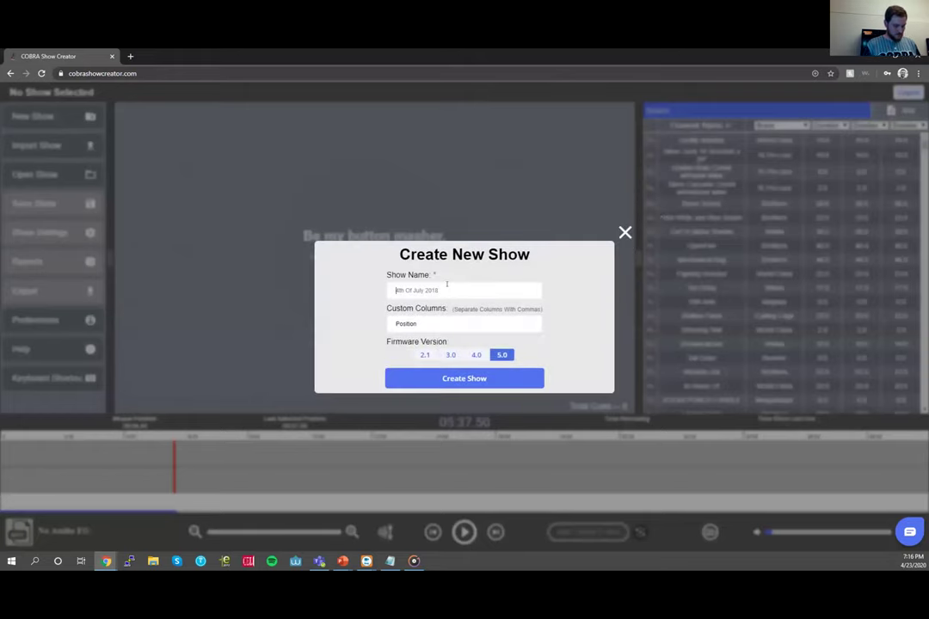
{"action": "type", "text": "BASIC"}
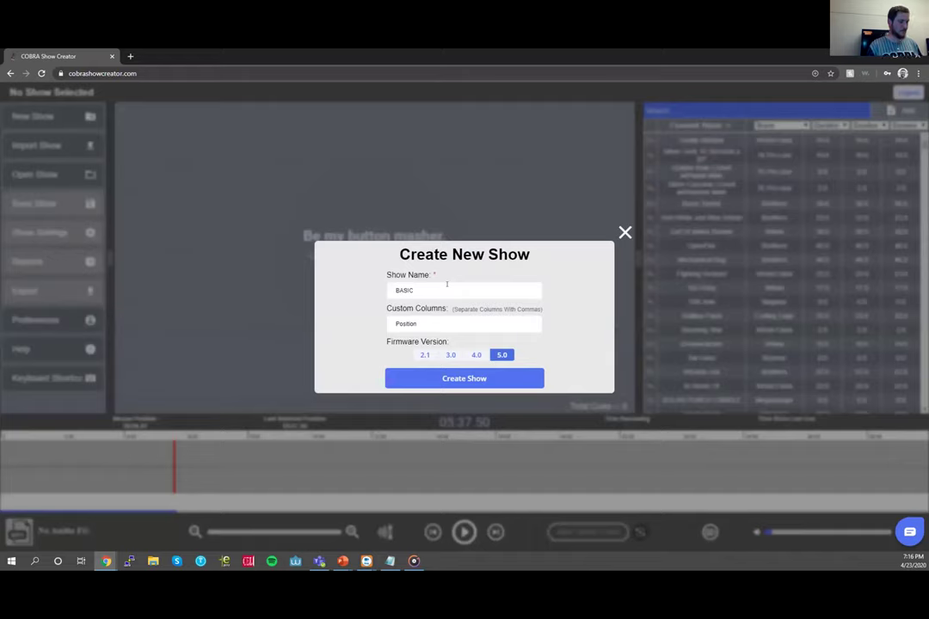
{"action": "left_click", "coordinate": [469, 324]}
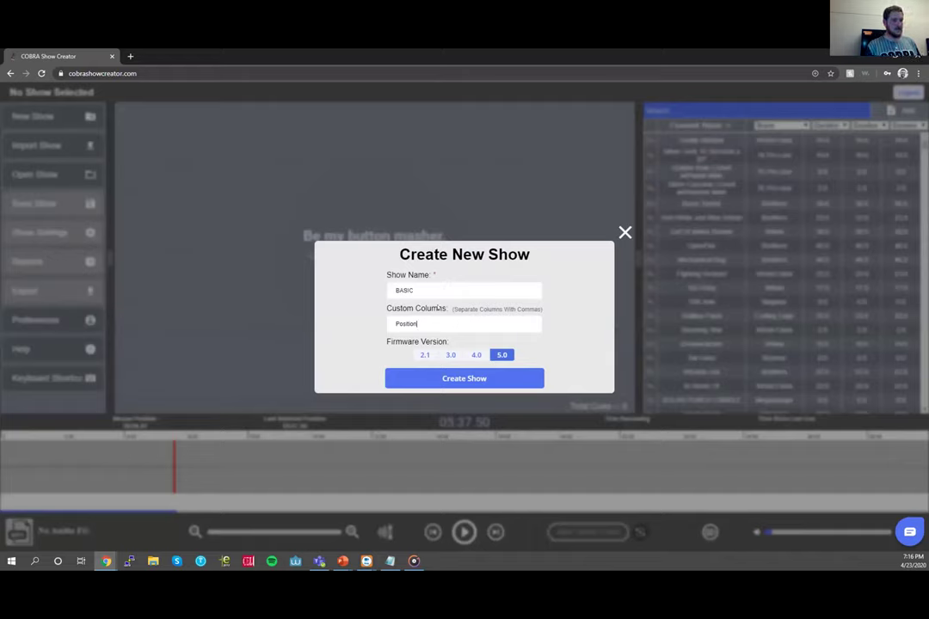
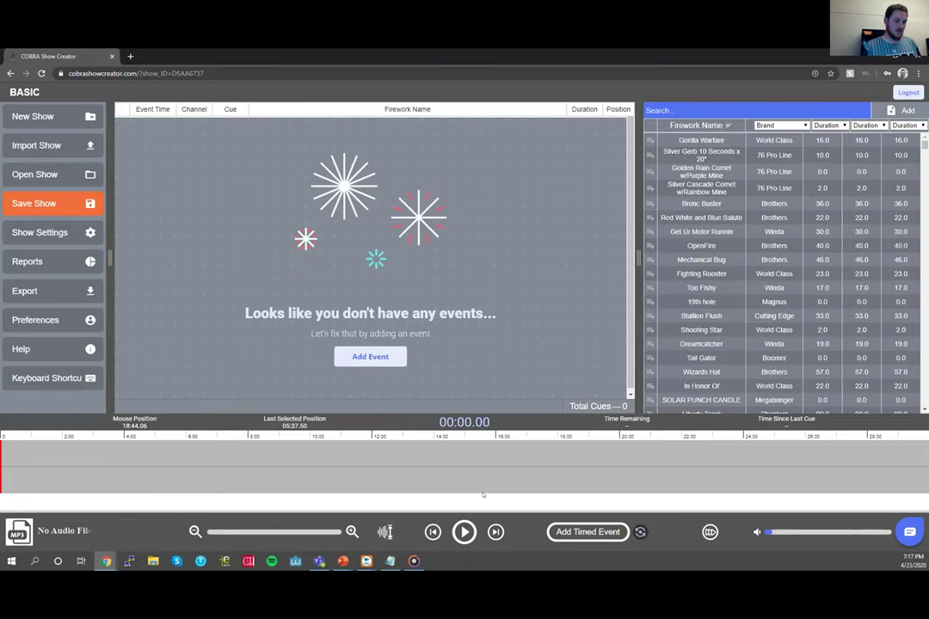
- Add events to the show at 00:00.00, 00:20.62 and 00:49.68, and save the show
{"action": "mouse_move", "coordinate": [482, 495]}
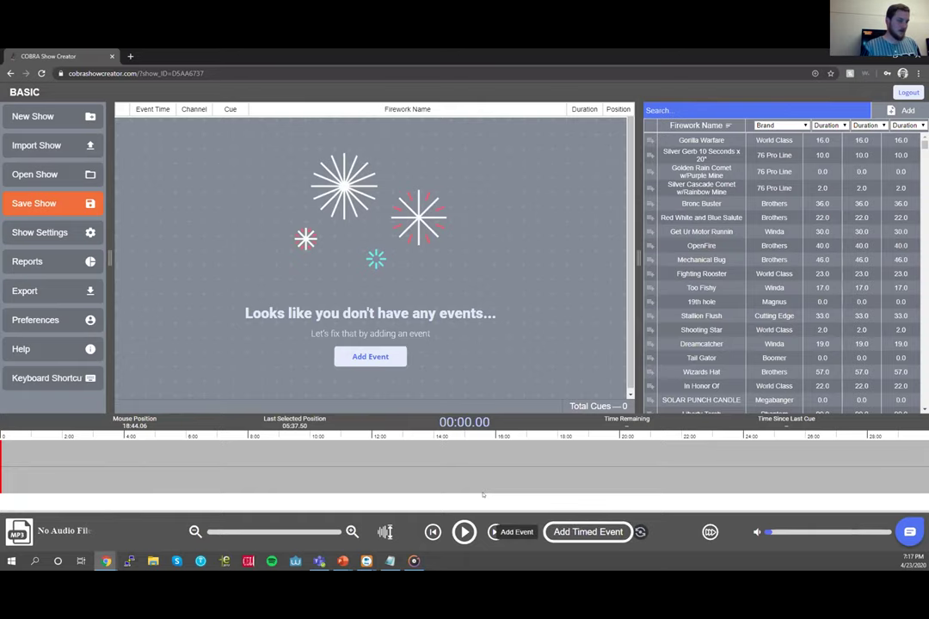
{"action": "left_click", "coordinate": [391, 366]}
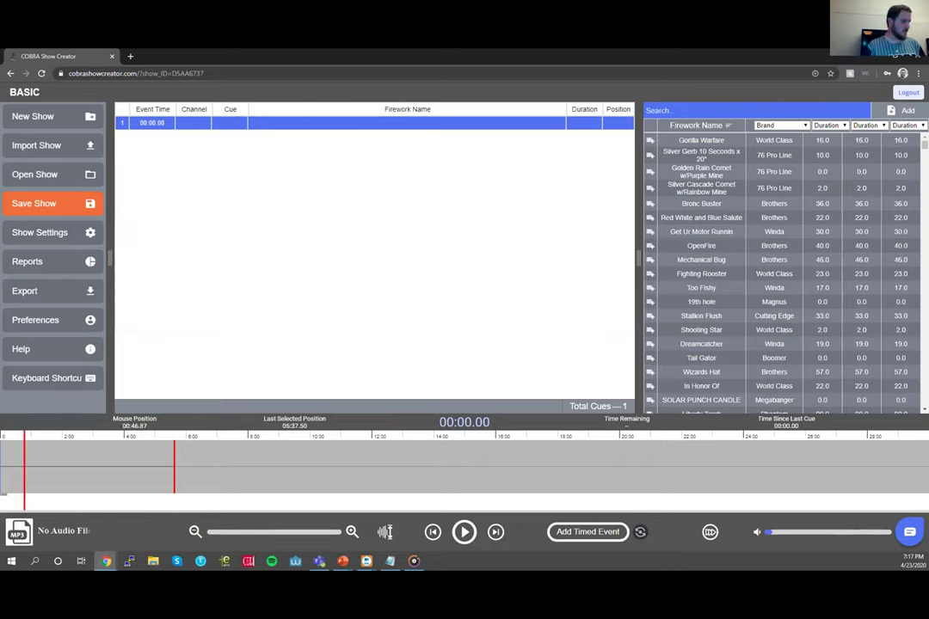
{"action": "left_click", "coordinate": [17, 469]}
{"action": "left_click", "coordinate": [11, 469]}
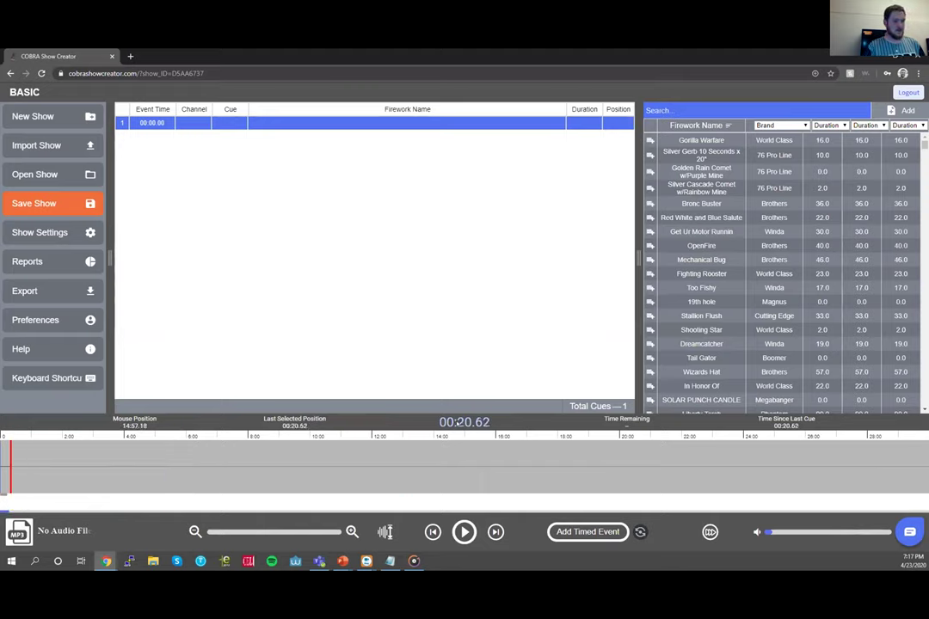
{"action": "left_click", "coordinate": [590, 532]}
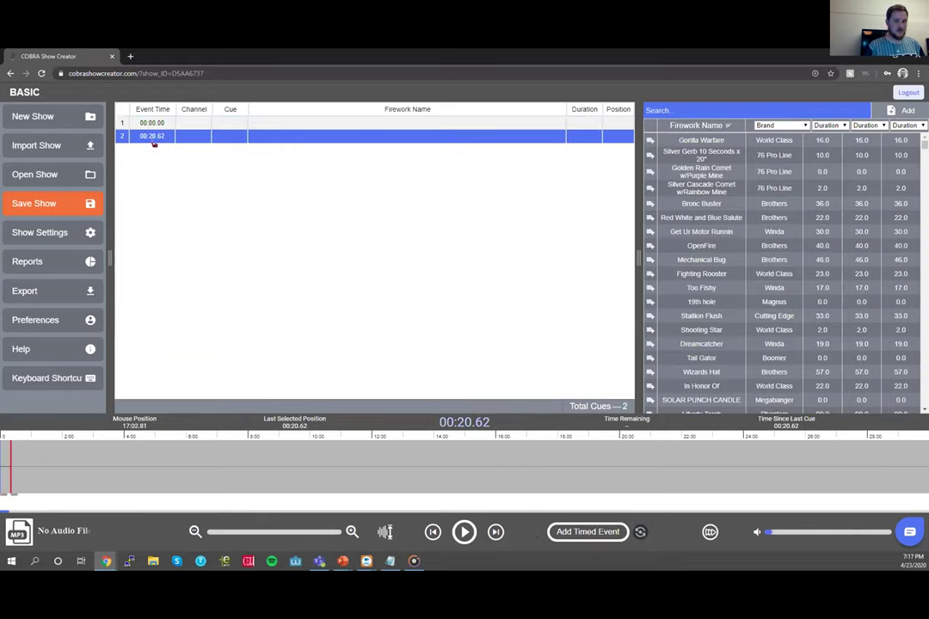
{"action": "left_click", "coordinate": [26, 469]}
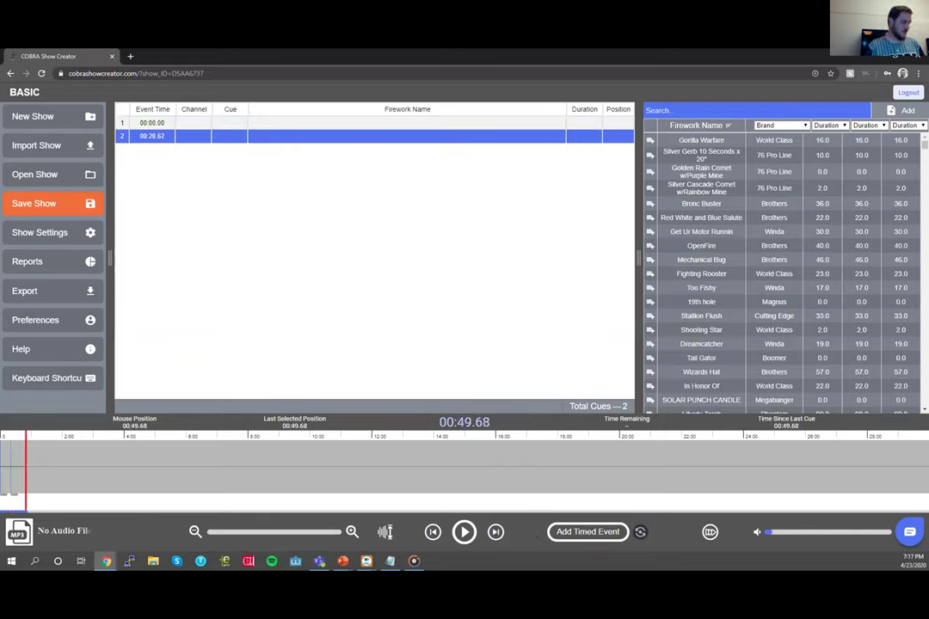
{"action": "left_click", "coordinate": [568, 531]}
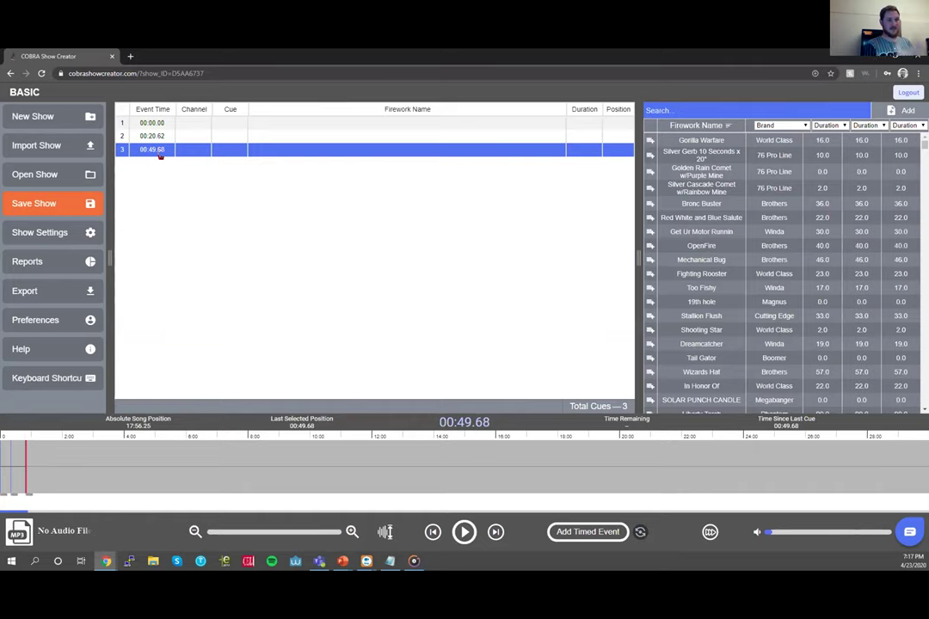
{"action": "key", "text": "ctrl+s"}
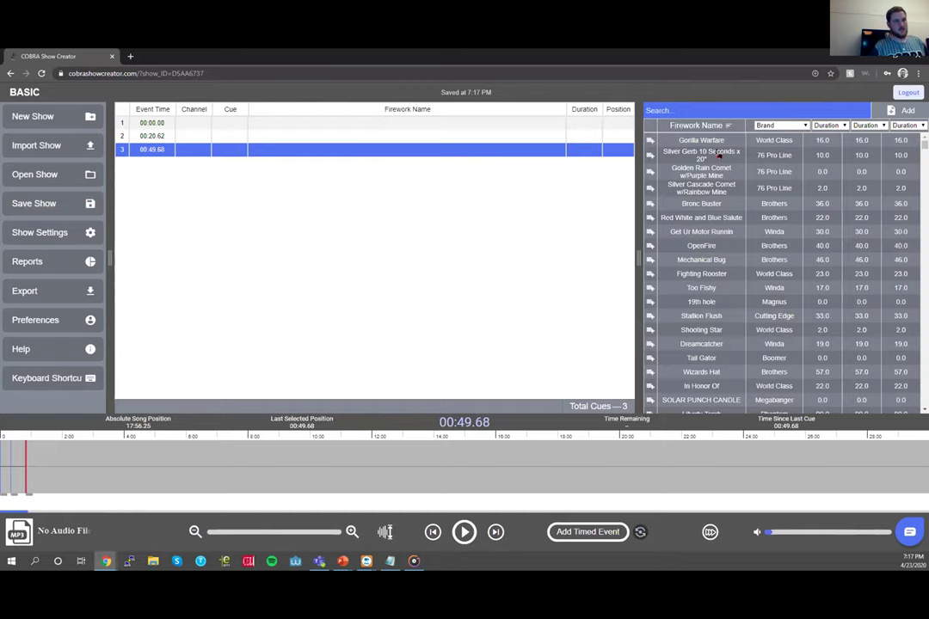
- Look through the firework database and open the form for adding a firework manually
{"action": "scroll", "coordinate": [701, 187], "scroll_direction": "down", "scroll_amount": 3}
{"action": "scroll", "coordinate": [701, 191], "scroll_direction": "down", "scroll_amount": 1}
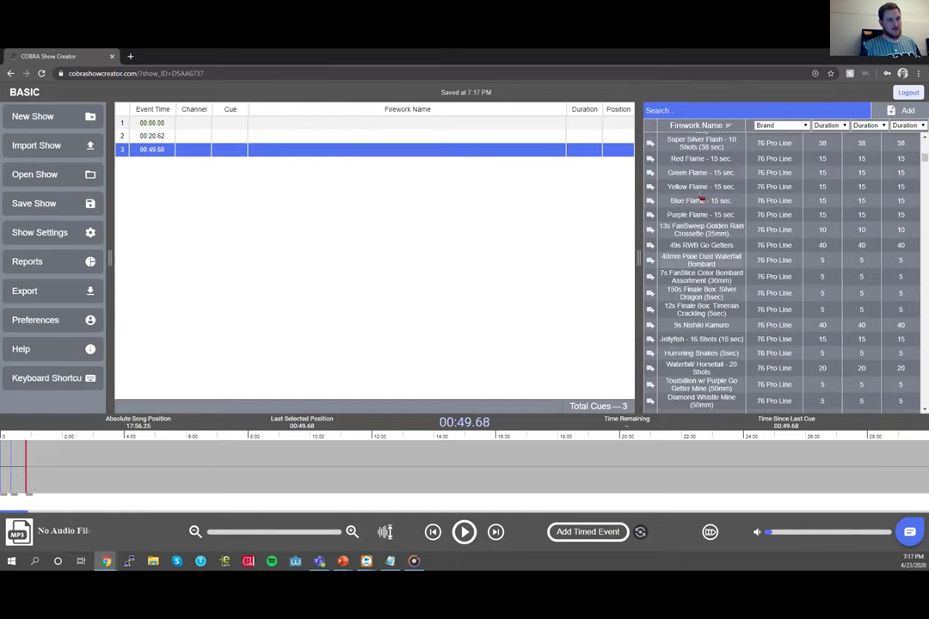
{"action": "scroll", "coordinate": [701, 194], "scroll_direction": "up", "scroll_amount": 4}
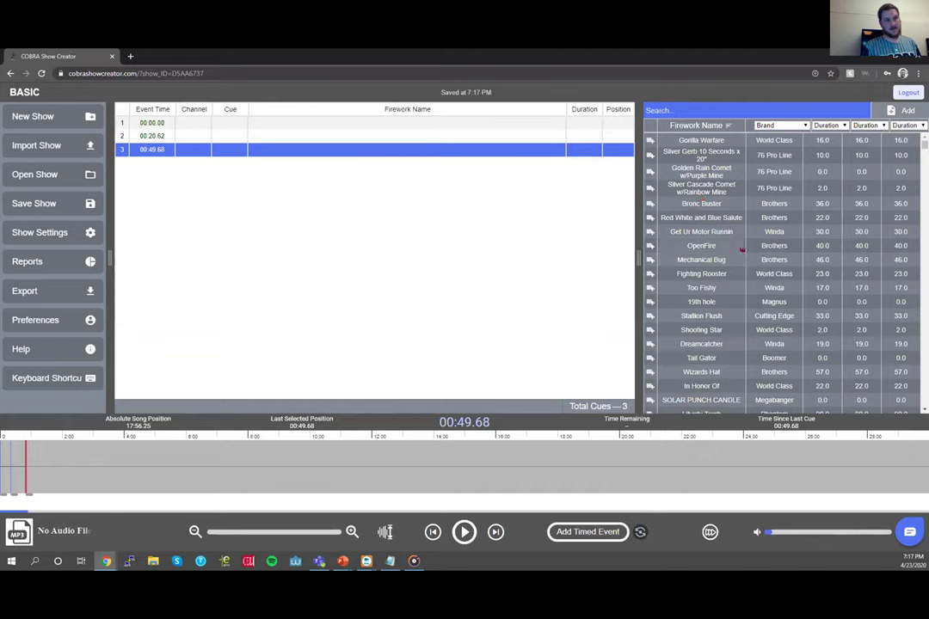
{"action": "left_click", "coordinate": [898, 110]}
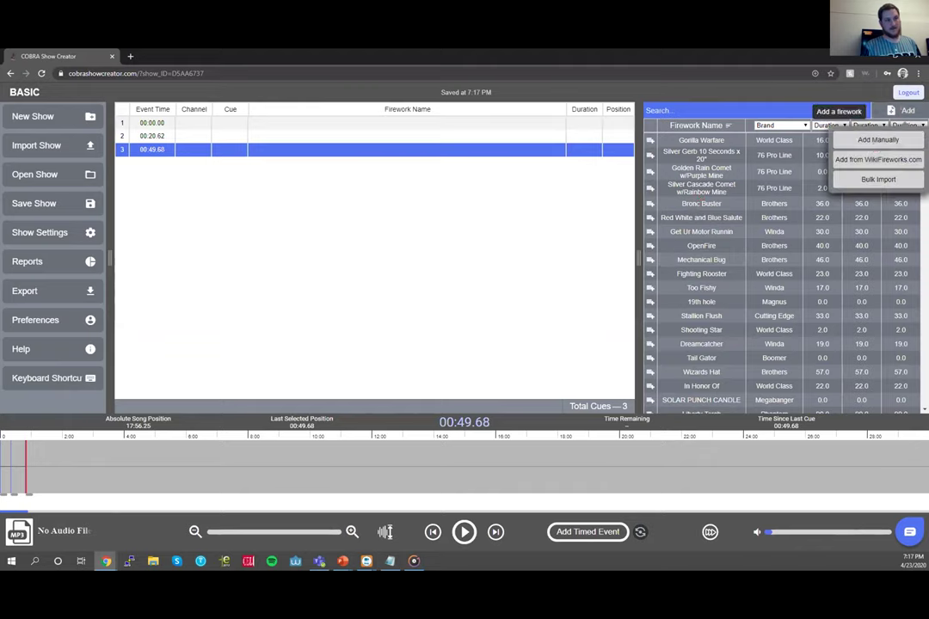
{"action": "left_click", "coordinate": [876, 143]}
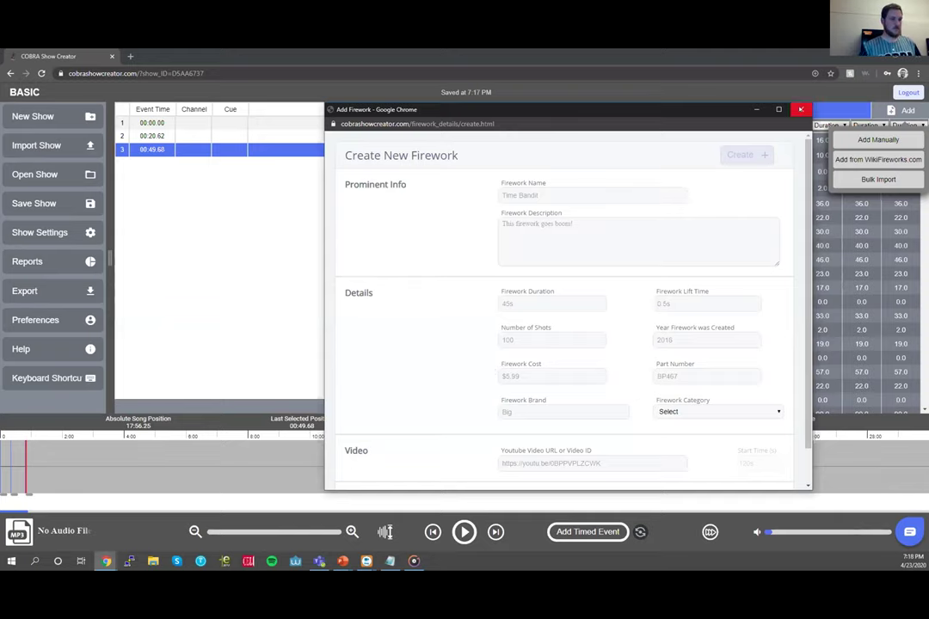
- Close the manual firework form, open WikiFireworks.com from the add options and log in with the account e-mail and password
{"action": "left_click", "coordinate": [801, 110]}
{"action": "scroll", "coordinate": [817, 156], "scroll_direction": "down", "scroll_amount": 5}
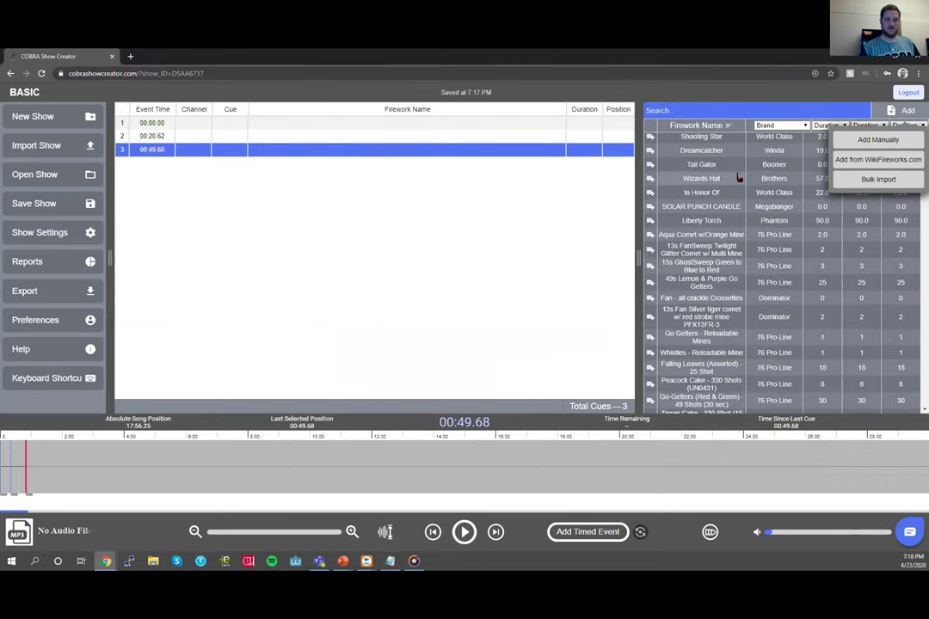
{"action": "left_click", "coordinate": [847, 163]}
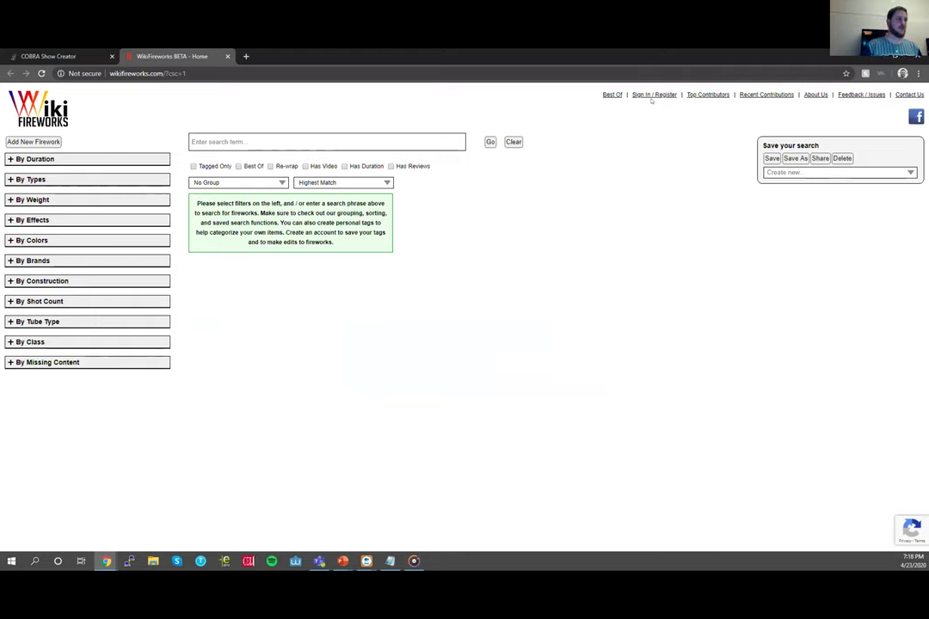
{"action": "left_click", "coordinate": [668, 94]}
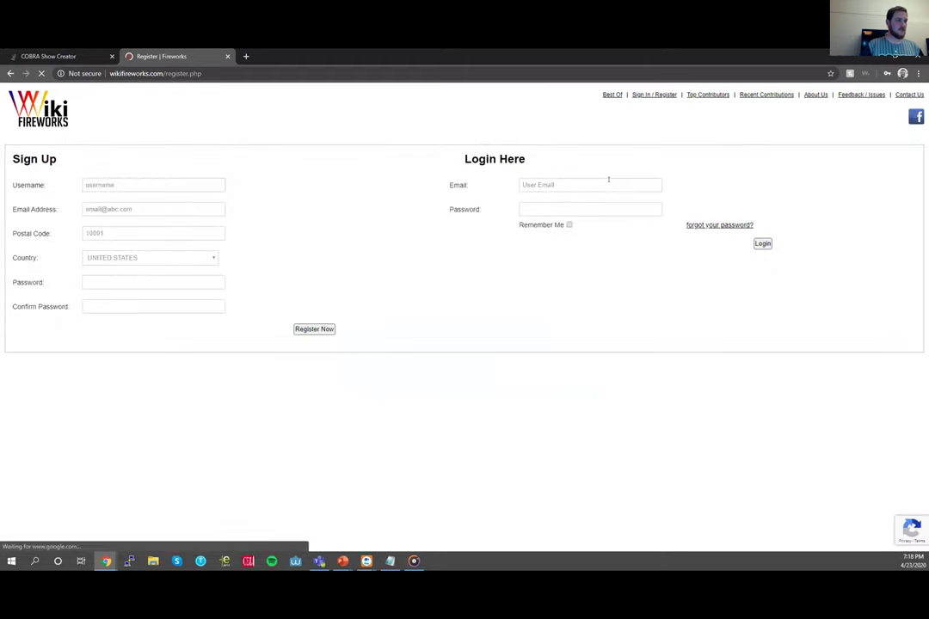
{"action": "left_click", "coordinate": [608, 184]}
{"action": "left_click", "coordinate": [585, 205]}
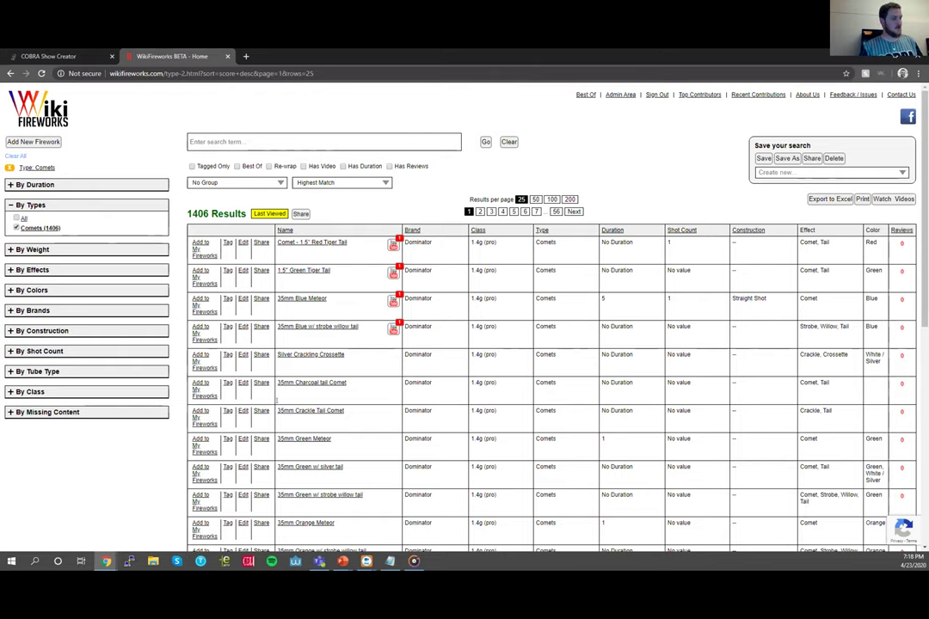
- Add Silver Crackling Crossette and 35mm Crackle Tail Comet from the comets list to My Fireworks
{"action": "scroll", "coordinate": [258, 404], "scroll_direction": "down", "scroll_amount": 3}
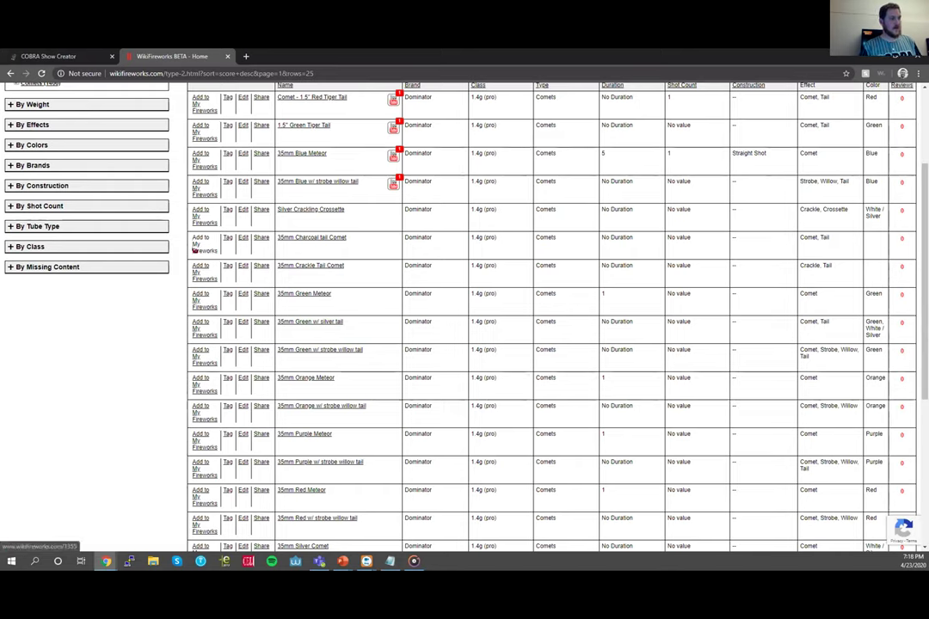
{"action": "left_click", "coordinate": [216, 213]}
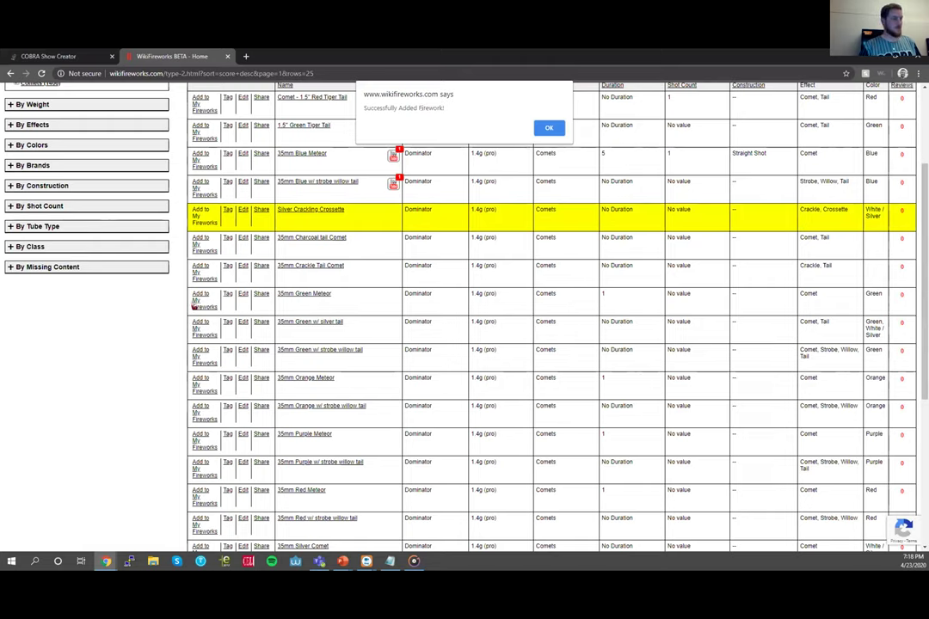
{"action": "key", "text": "Return"}
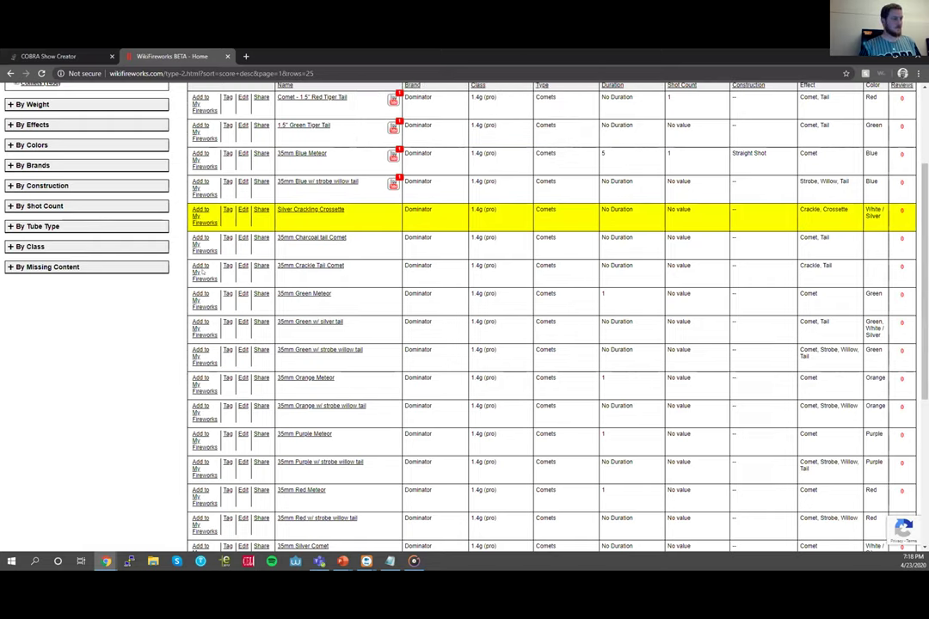
{"action": "left_click", "coordinate": [201, 271]}
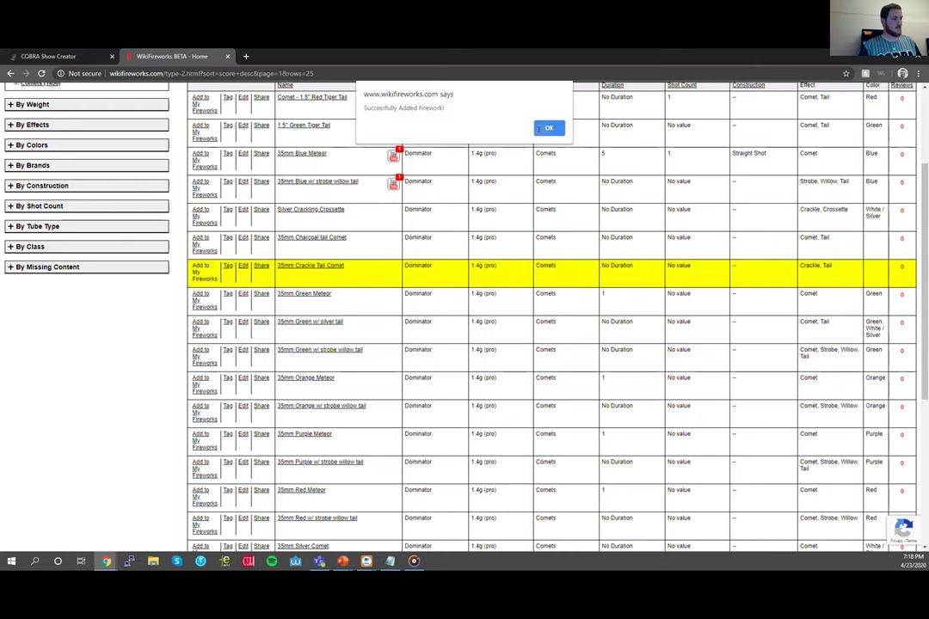
{"action": "left_click", "coordinate": [547, 128]}
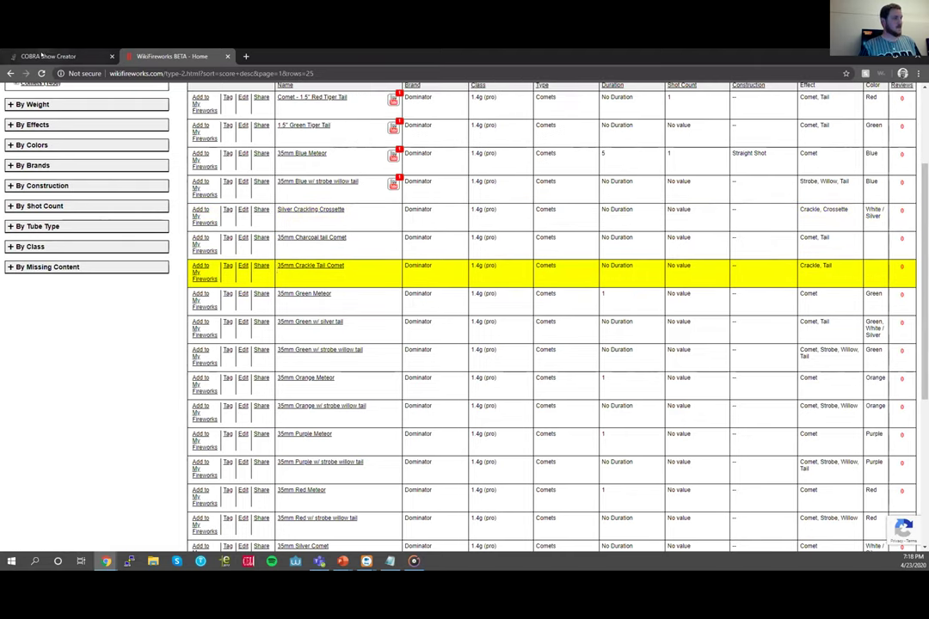
- Return to COBRA Show Creator and check the end of the firework database for the newly added fireworks
{"action": "left_click", "coordinate": [41, 55]}
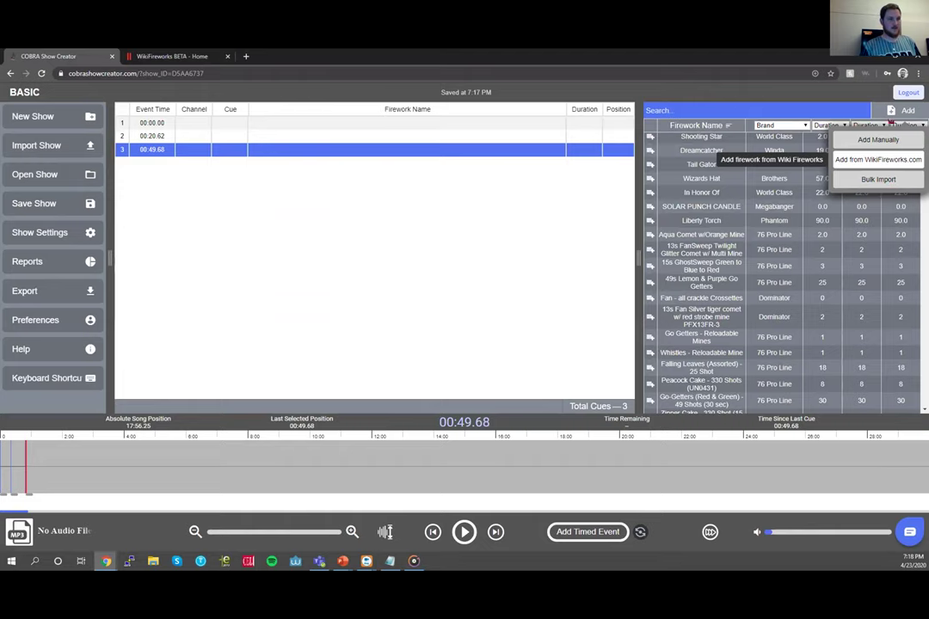
{"action": "scroll", "coordinate": [840, 269], "scroll_direction": "down", "scroll_amount": 3}
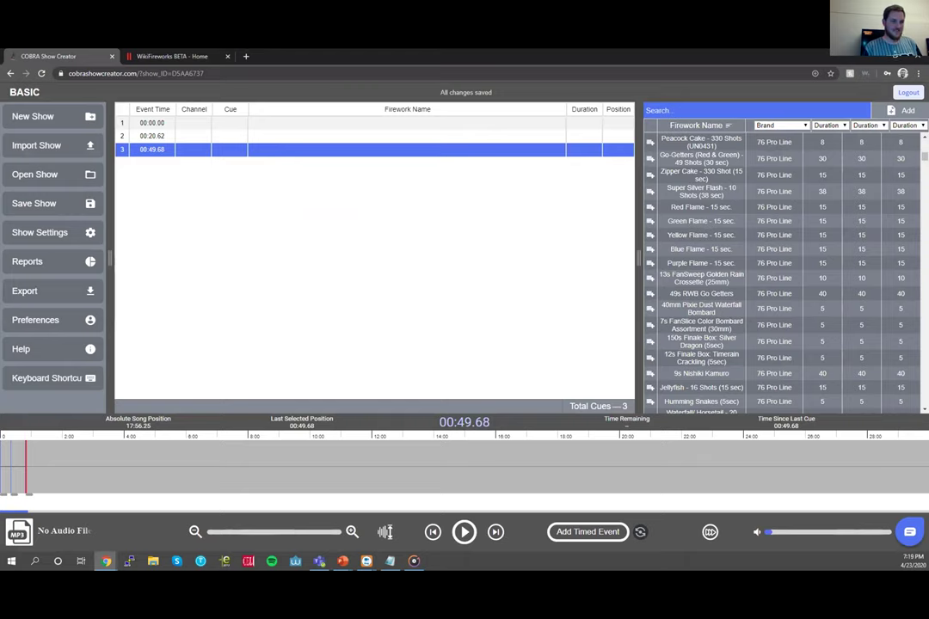
{"action": "scroll", "coordinate": [783, 266], "scroll_direction": "down", "scroll_amount": 10}
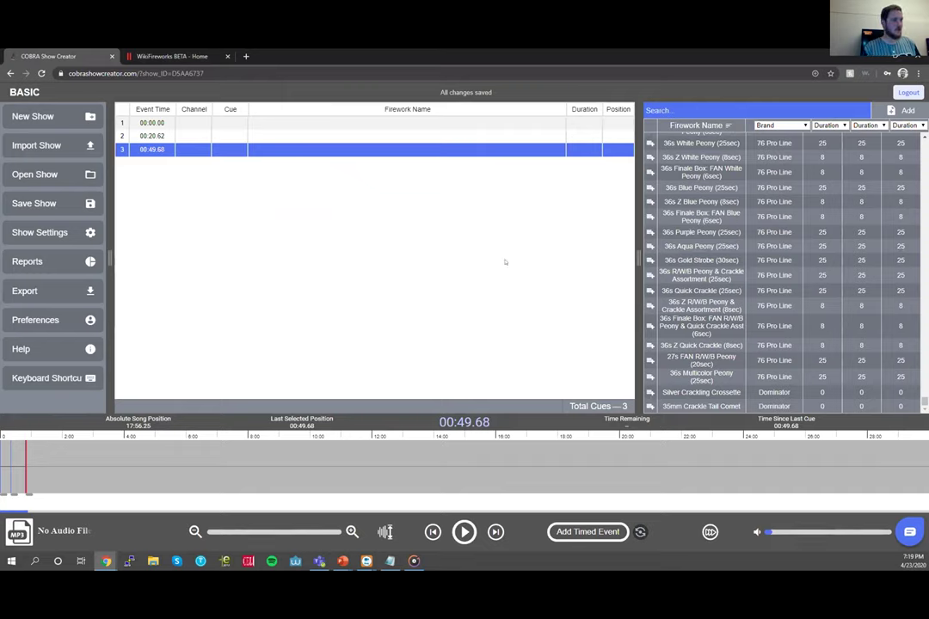
- Open the bulk firework import page to view its CSV upload option, and close it
{"action": "left_click", "coordinate": [903, 111]}
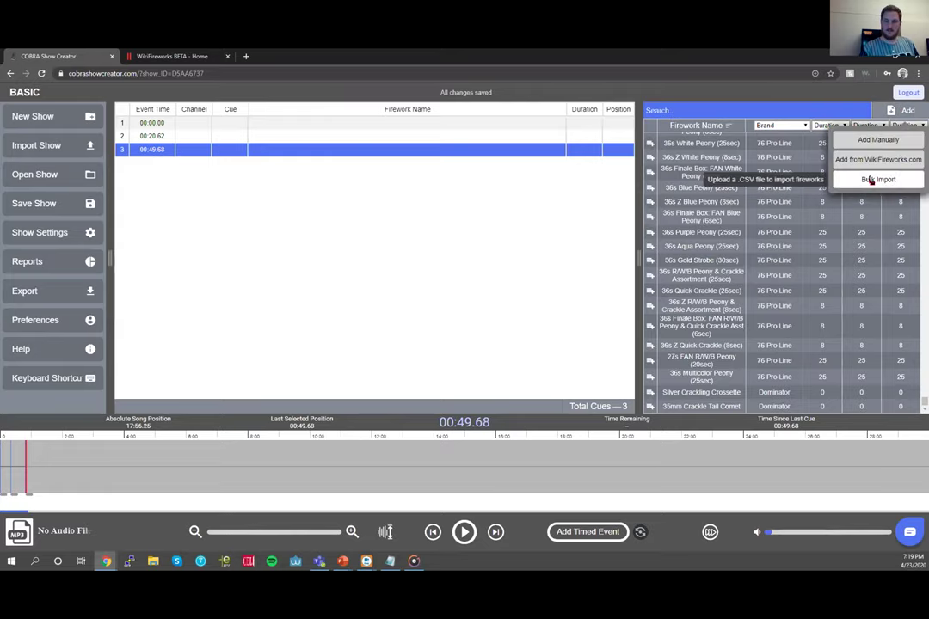
{"action": "left_click", "coordinate": [871, 180]}
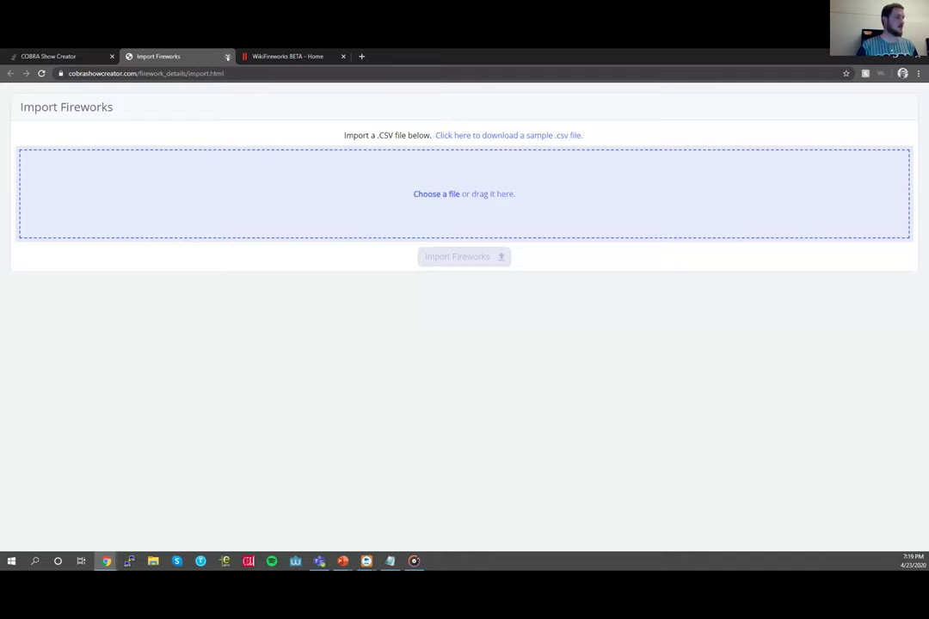
{"action": "left_click", "coordinate": [227, 56]}
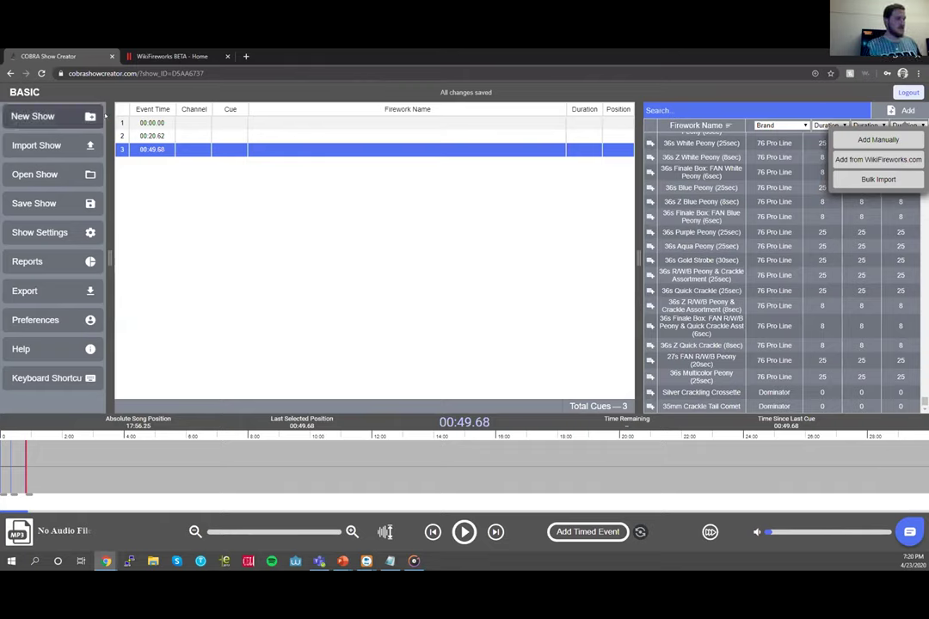
- Select the show's timed events one after another to see the playhead move to each event time
{"action": "left_click", "coordinate": [122, 123]}
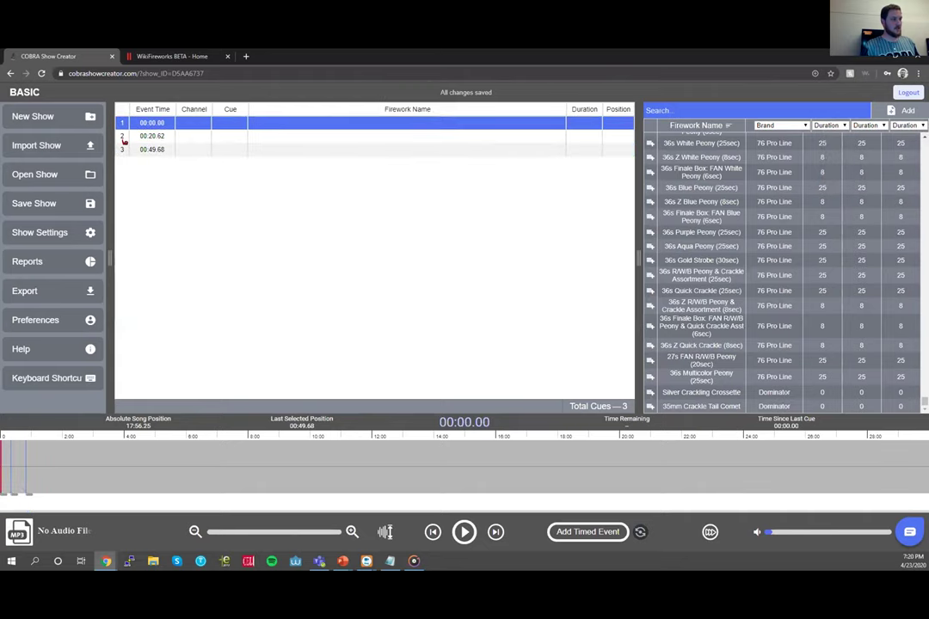
{"action": "left_click", "coordinate": [122, 136]}
{"action": "left_click", "coordinate": [122, 150]}
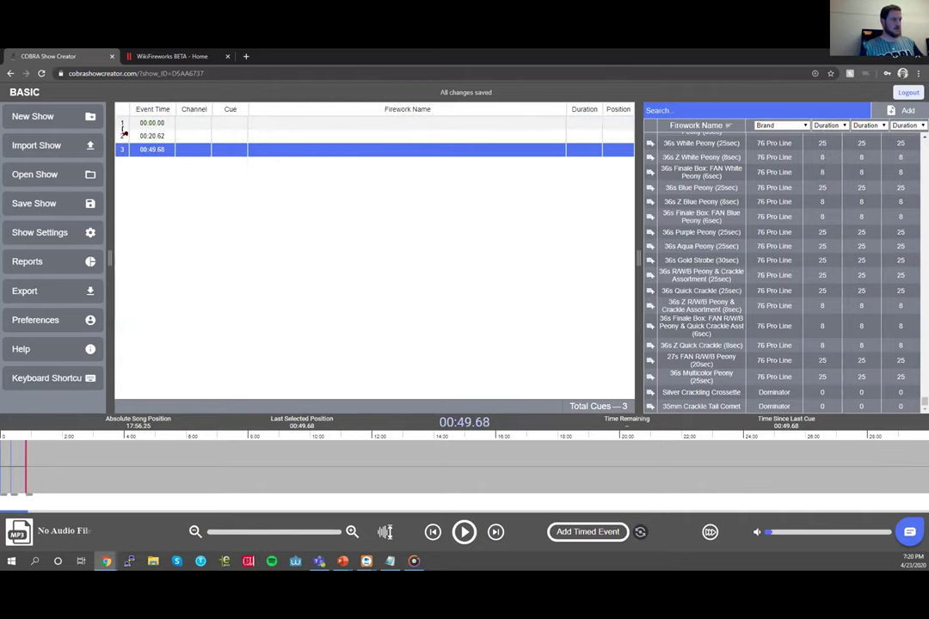
{"action": "left_click", "coordinate": [122, 123]}
{"action": "left_click", "coordinate": [122, 136]}
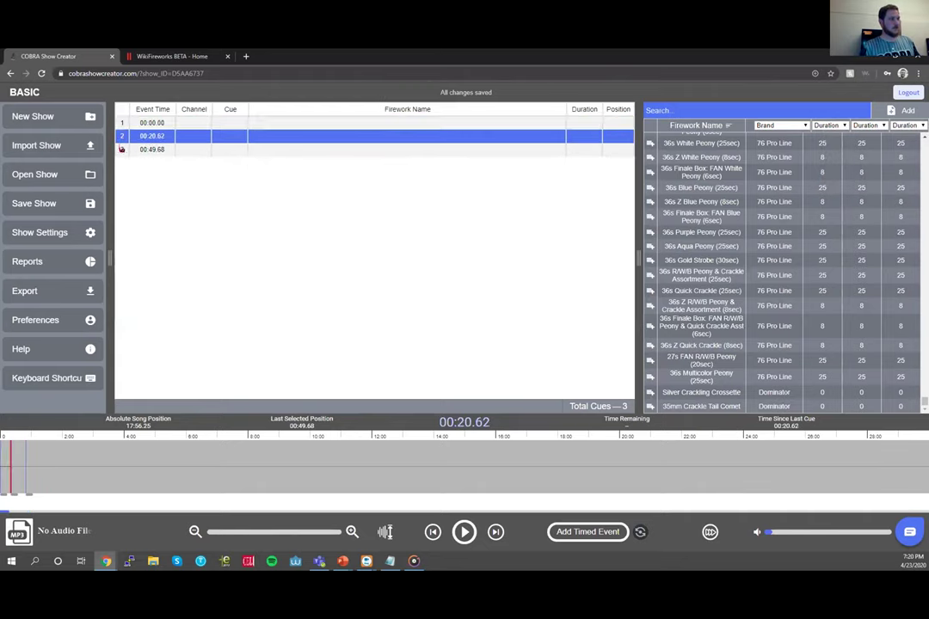
- Assign the firework 36s Z White Peony (8sec) to the event at 00:49.68
{"action": "left_click", "coordinate": [122, 149]}
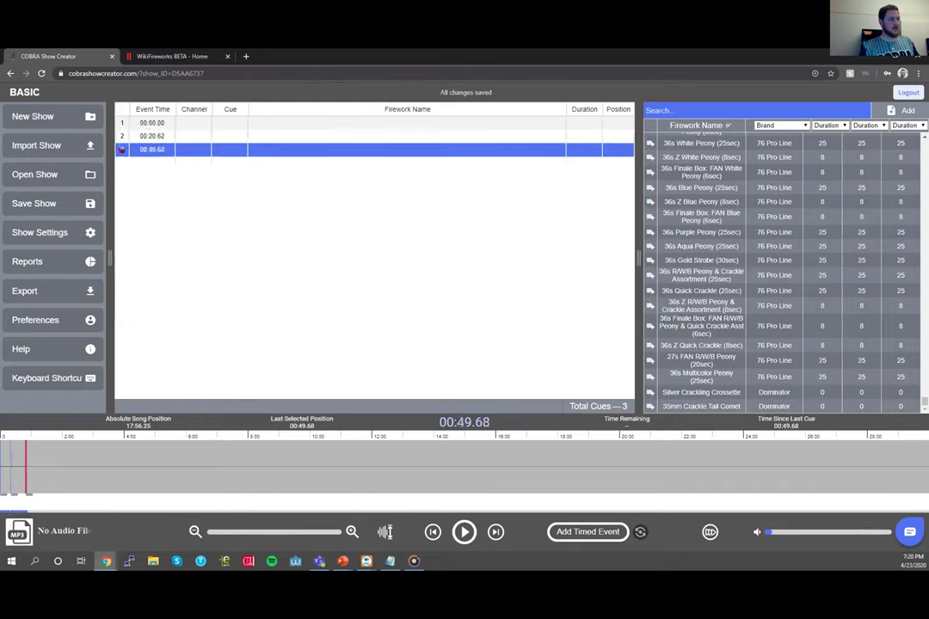
{"action": "left_click", "coordinate": [651, 144]}
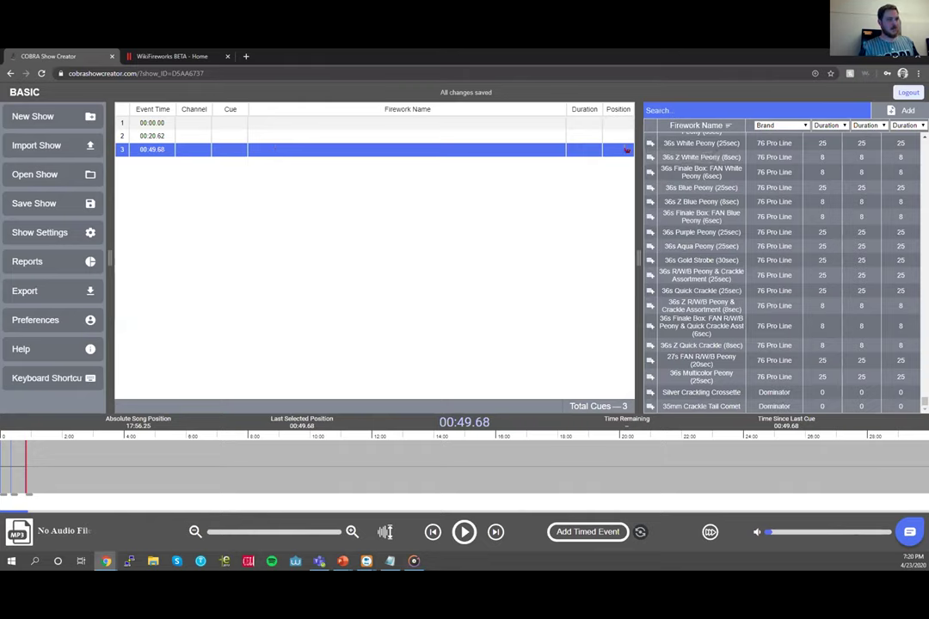
{"action": "left_click", "coordinate": [549, 150]}
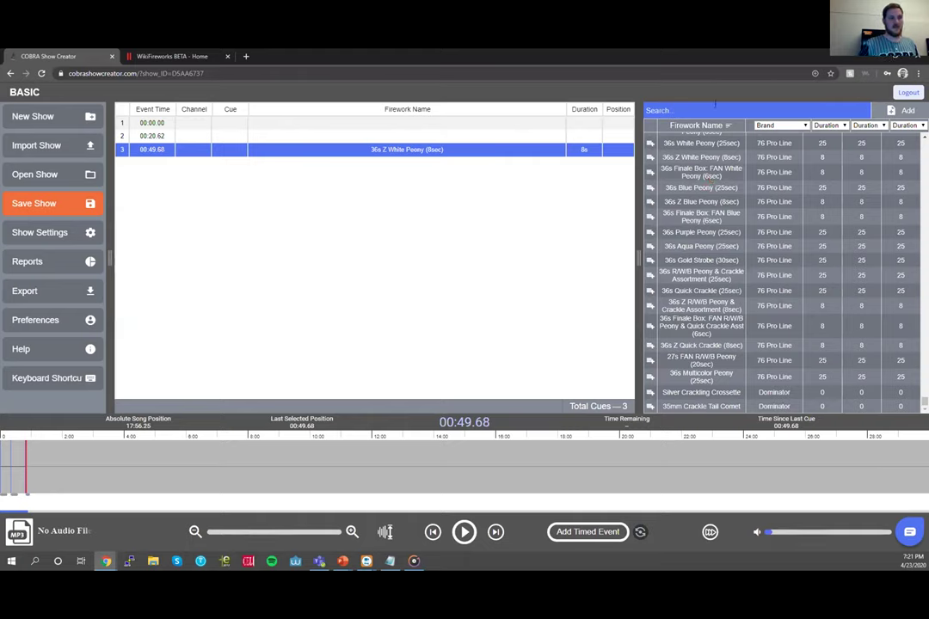
- Search the firework database for 36, replace the search with 76 Pro Line and browse that brand's fireworks
{"action": "left_click", "coordinate": [759, 108]}
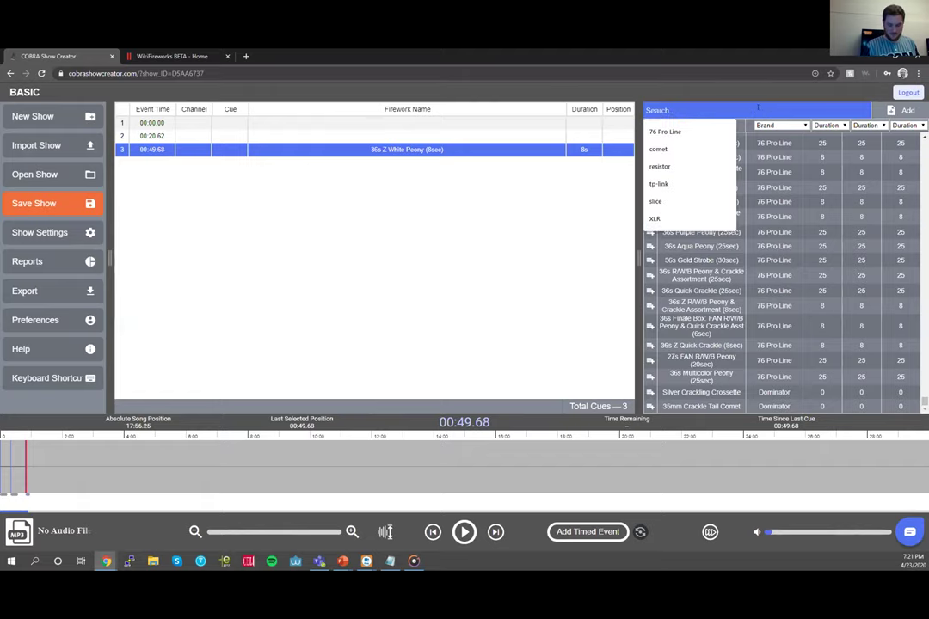
{"action": "type", "text": "36"}
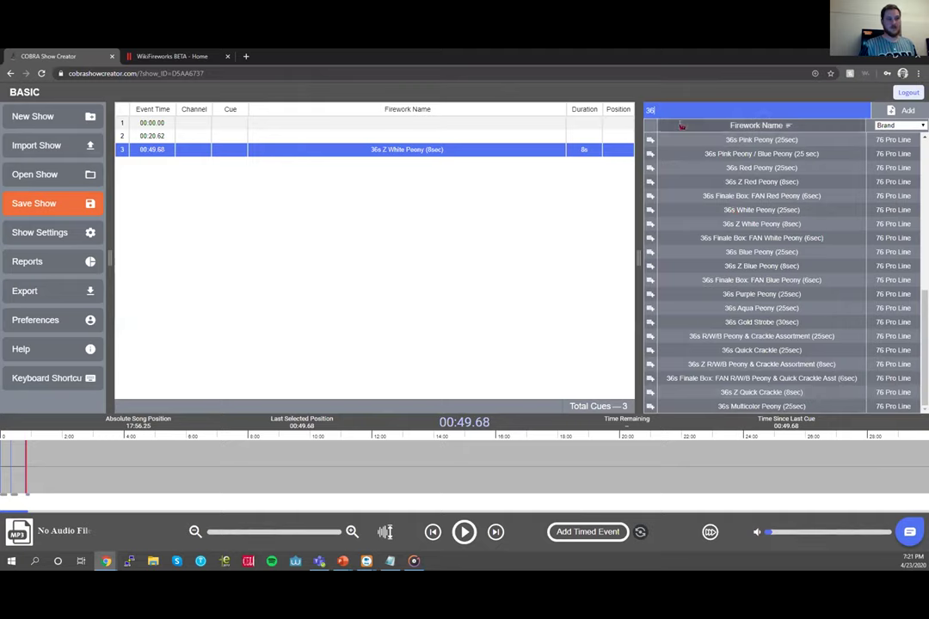
{"action": "key", "text": "BackSpace"}
{"action": "key", "text": "BackSpace"}
{"action": "type", "text": "7"}
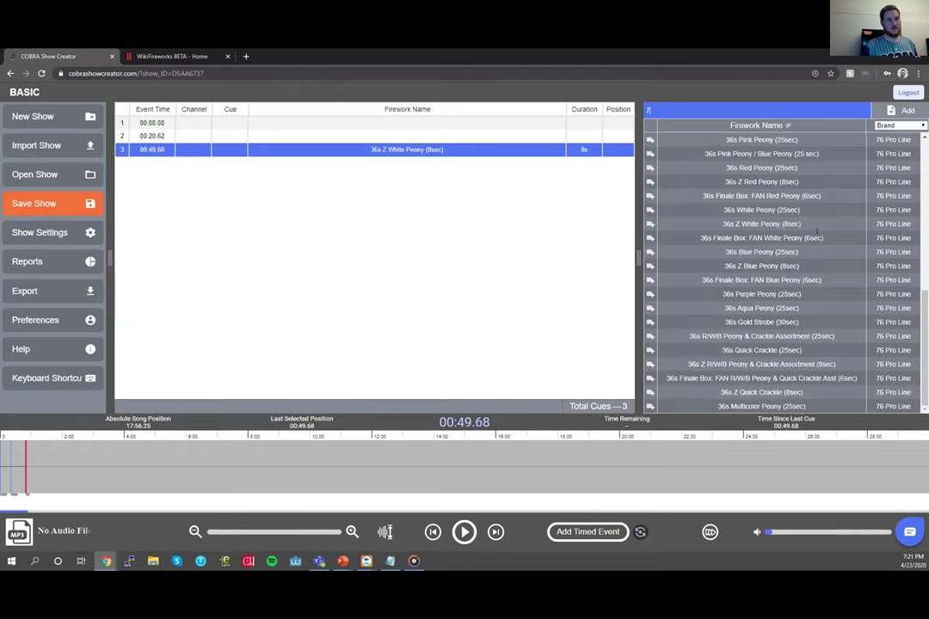
{"action": "type", "text": "6"}
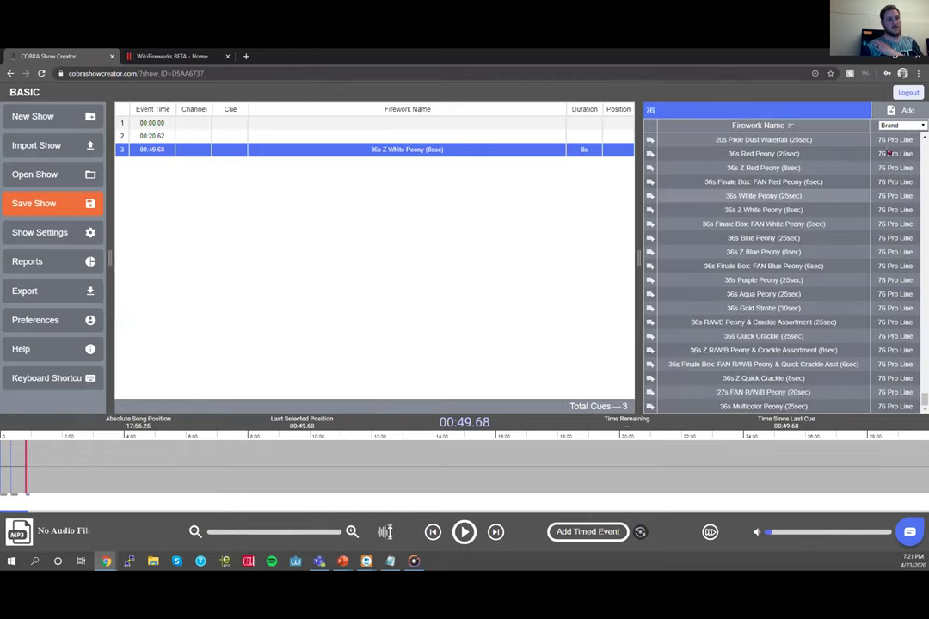
{"action": "key", "text": "Down"}
{"action": "key", "text": "Return"}
{"action": "scroll", "coordinate": [849, 258], "scroll_direction": "down", "scroll_amount": 6}
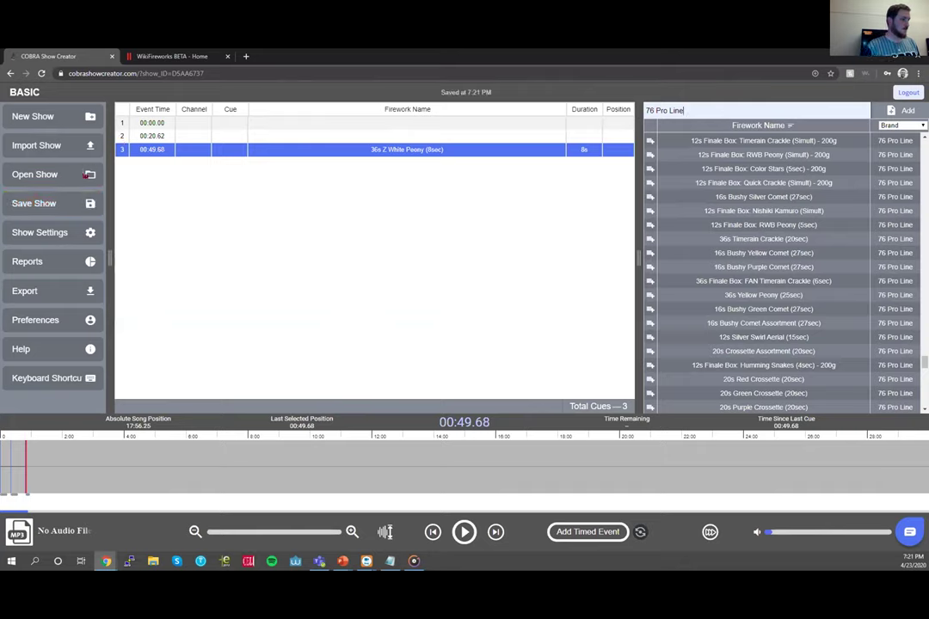
- Assign 16s Bushy Yellow Comet (27sec) to the event at 00:20.62 and 36s Yellow Peony (25sec) to the event at 00:00.00
{"action": "left_click", "coordinate": [255, 136]}
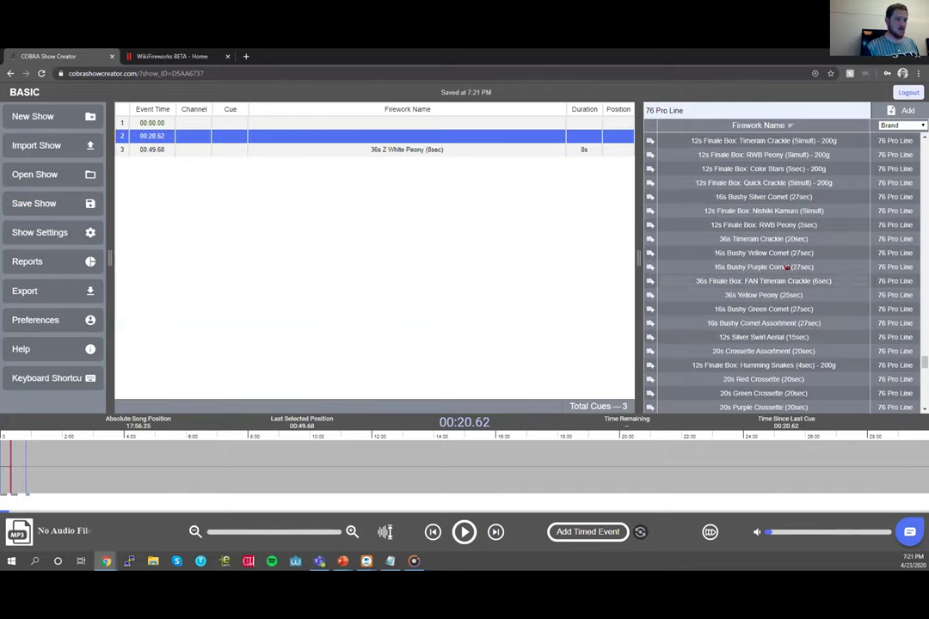
{"action": "left_click", "coordinate": [650, 253]}
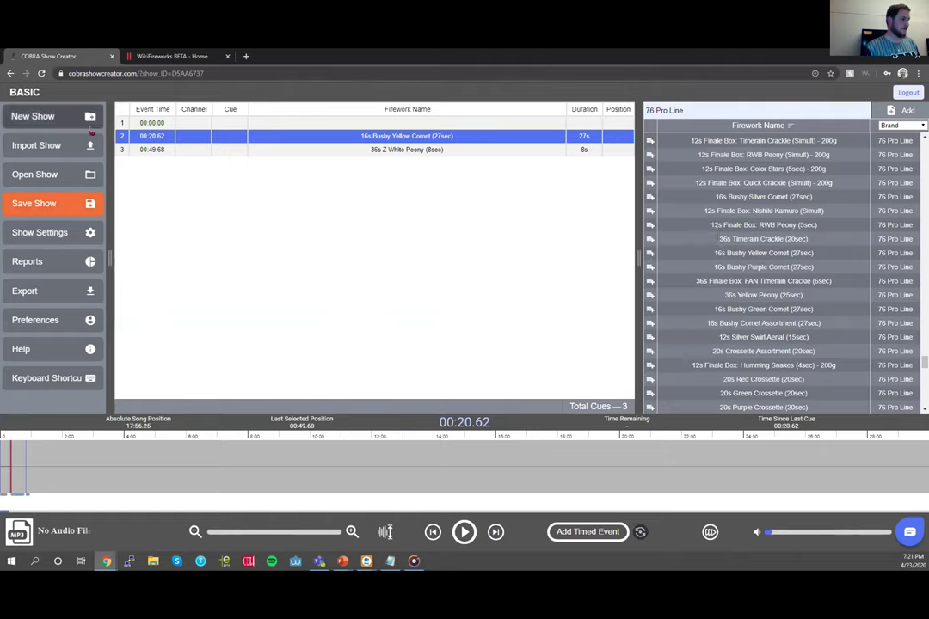
{"action": "left_click", "coordinate": [168, 123]}
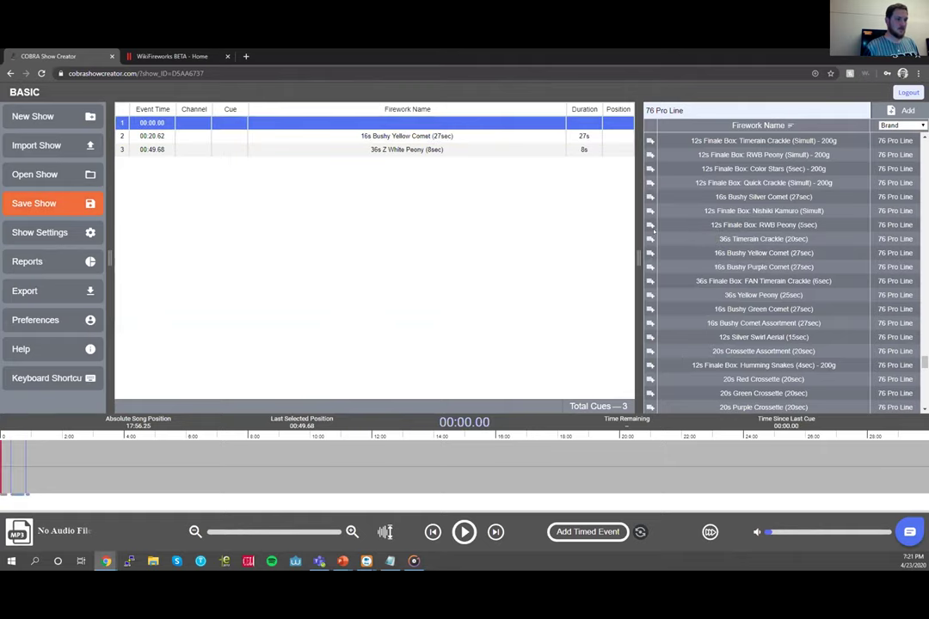
{"action": "left_click", "coordinate": [650, 295]}
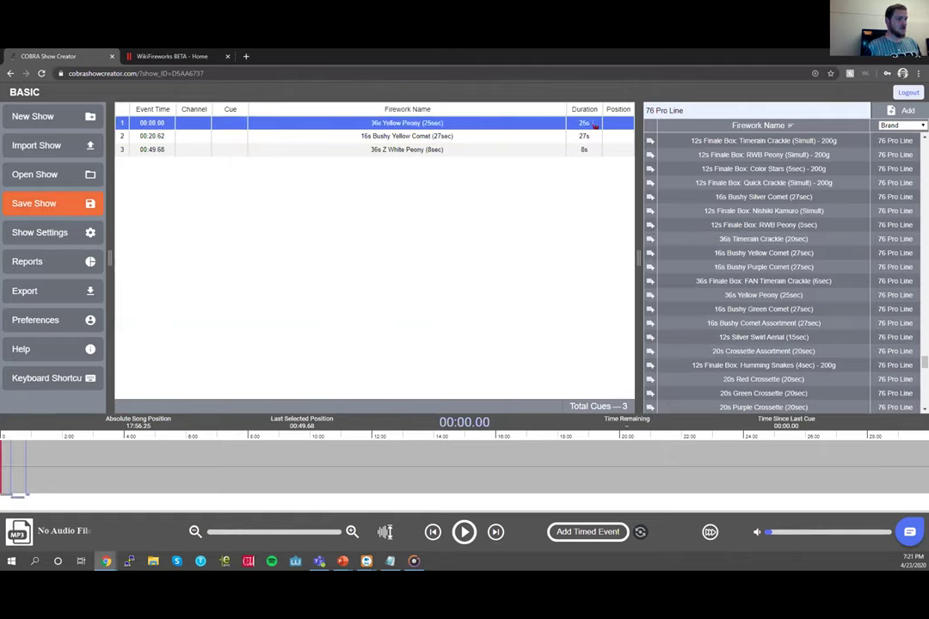
- Enlarge the waveform timeline to inspect the firework duration bars, and save the show
{"action": "left_click", "coordinate": [352, 531]}
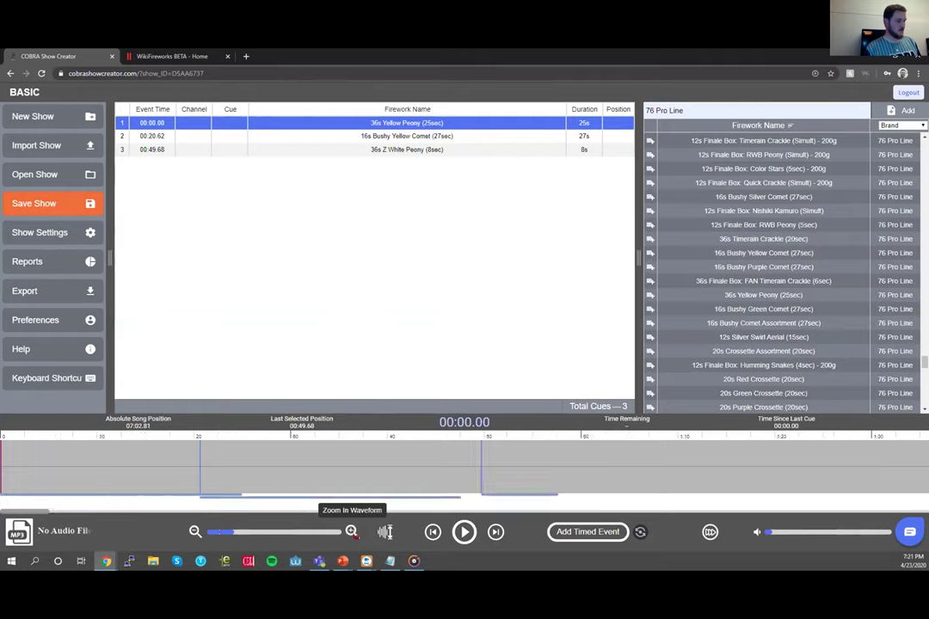
{"action": "left_click", "coordinate": [352, 532]}
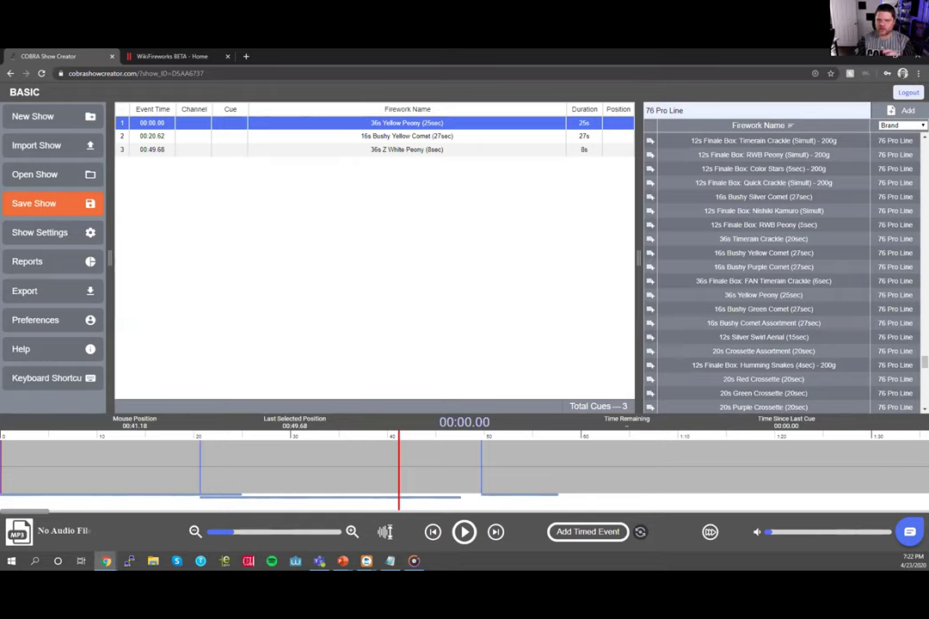
{"action": "key", "text": "ctrl+s"}
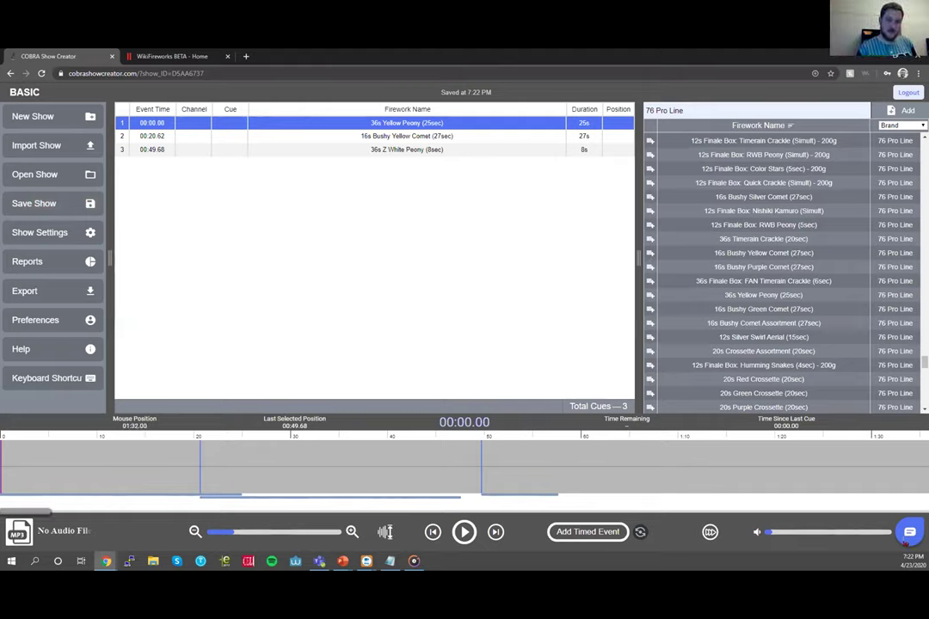
- Open the COBRA support chat to view its messaging and FAQ options
{"action": "left_click", "coordinate": [904, 539]}
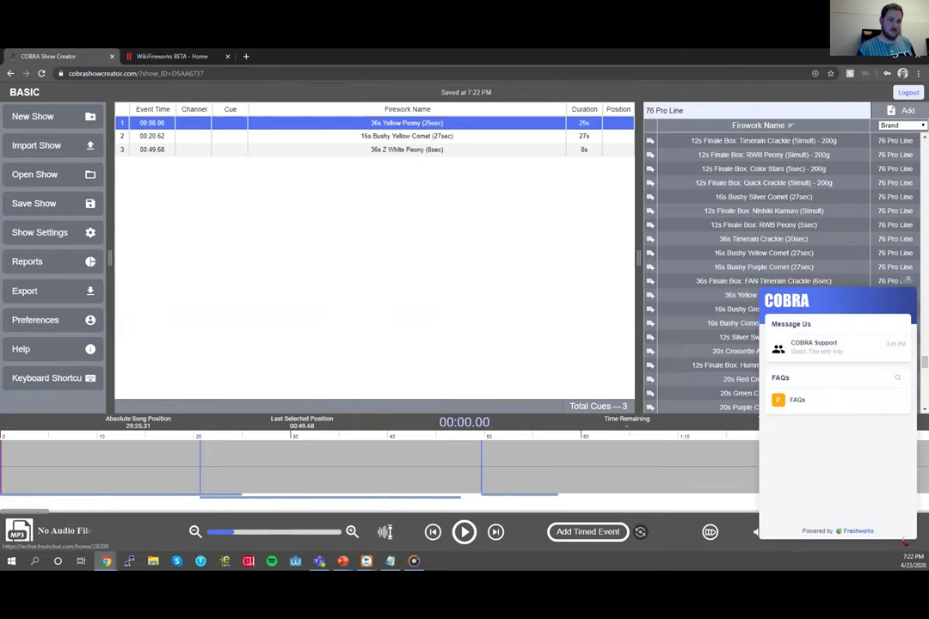
{"action": "left_click", "coordinate": [735, 469]}
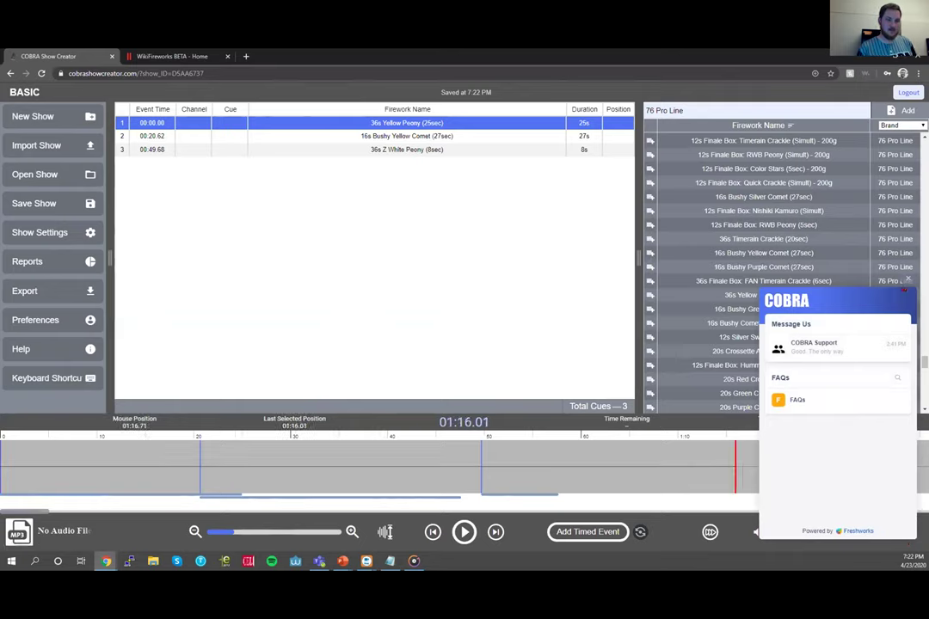
- Close the support chat and open the Import Show page to read which file types it accepts
{"action": "left_click", "coordinate": [903, 285]}
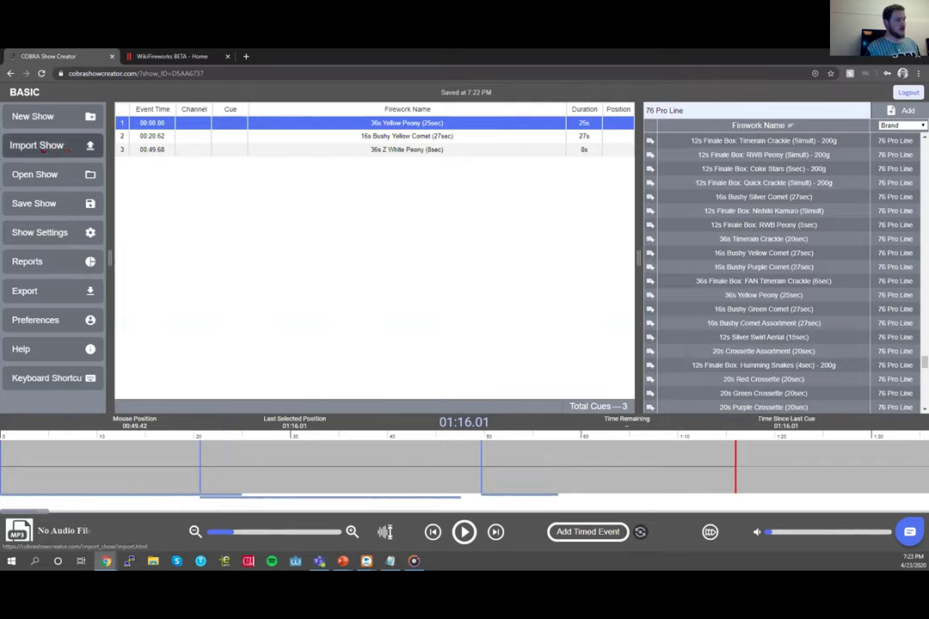
{"action": "left_click", "coordinate": [51, 145]}
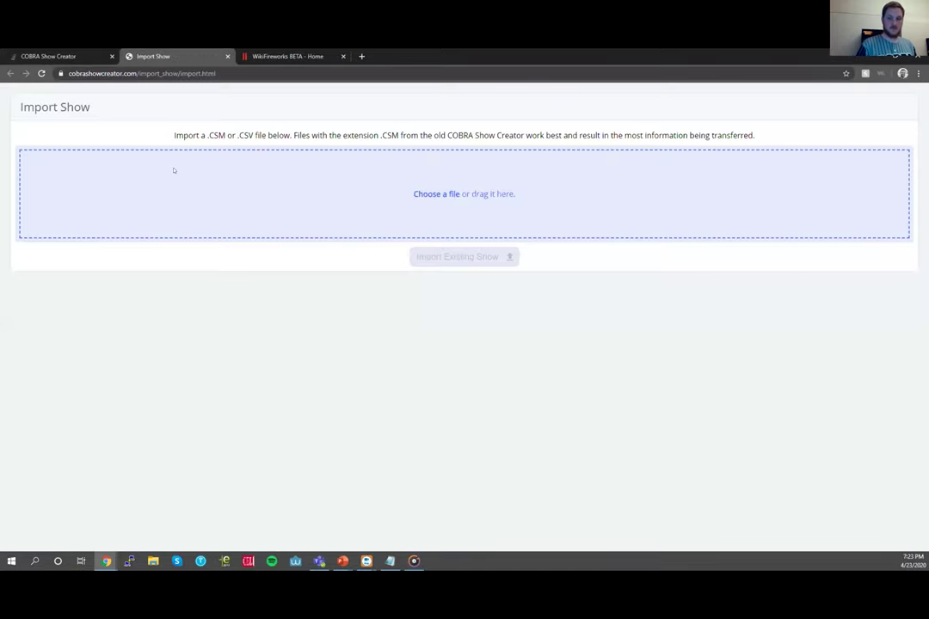
{"action": "left_click_drag", "start_coordinate": [209, 135], "coordinate": [225, 135]}
{"action": "left_click", "coordinate": [253, 135]}
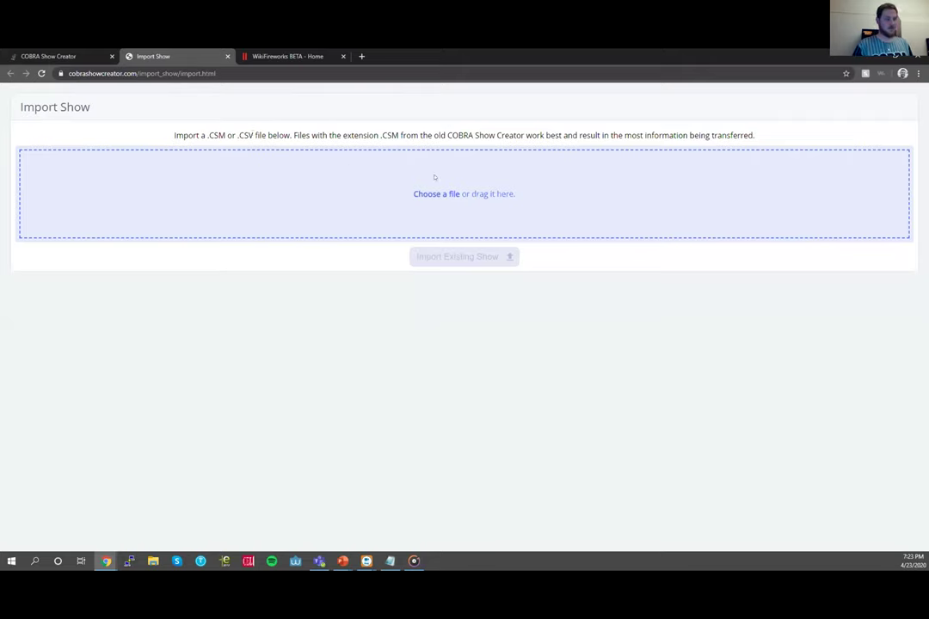
{"action": "left_click_drag", "start_coordinate": [446, 201], "coordinate": [468, 199]}
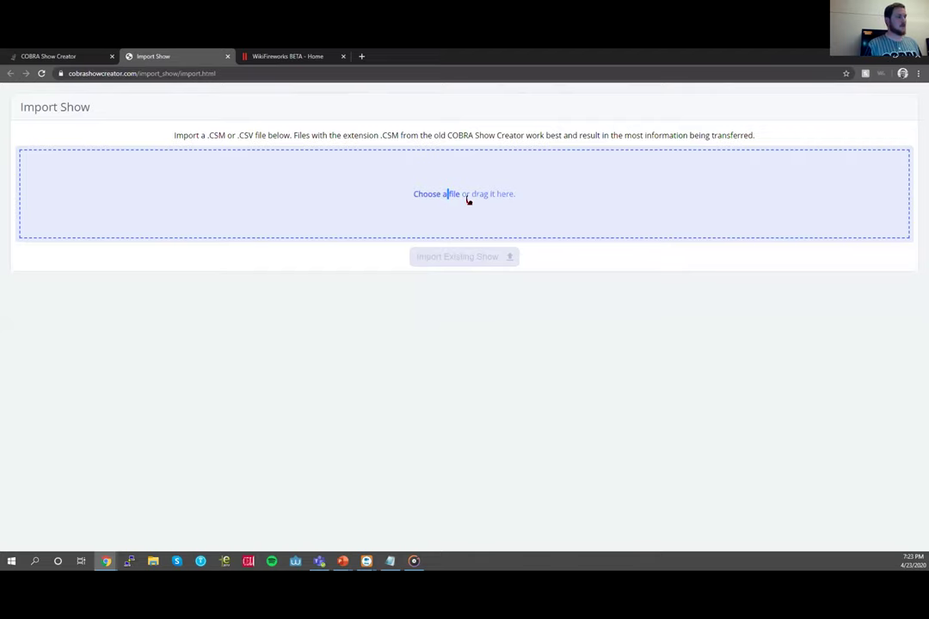
- Choose 4thjuly2017 Cues.csm from the Cobra > ShowSaves > 4thjuly2017 Cues folder on drive C: as the file to import
{"action": "left_click", "coordinate": [465, 198]}
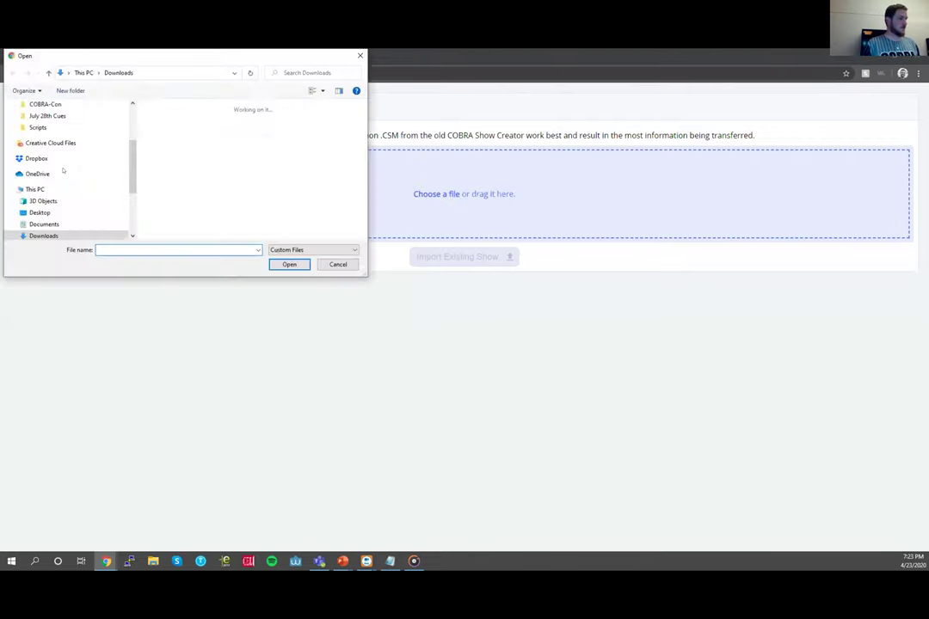
{"action": "scroll", "coordinate": [84, 164], "scroll_direction": "down", "scroll_amount": 2}
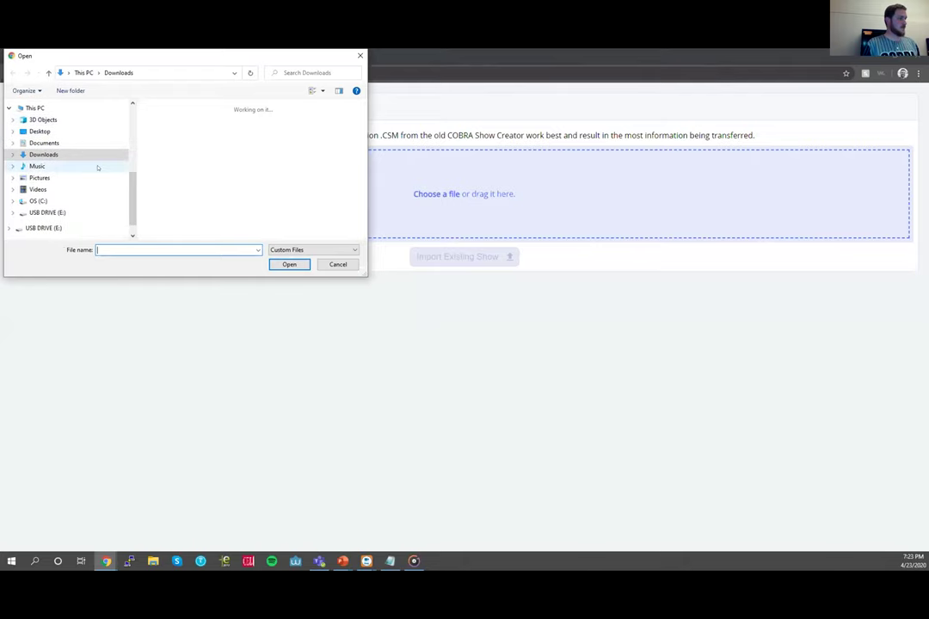
{"action": "scroll", "coordinate": [38, 196], "scroll_direction": "down", "scroll_amount": 1}
{"action": "left_click", "coordinate": [37, 185]}
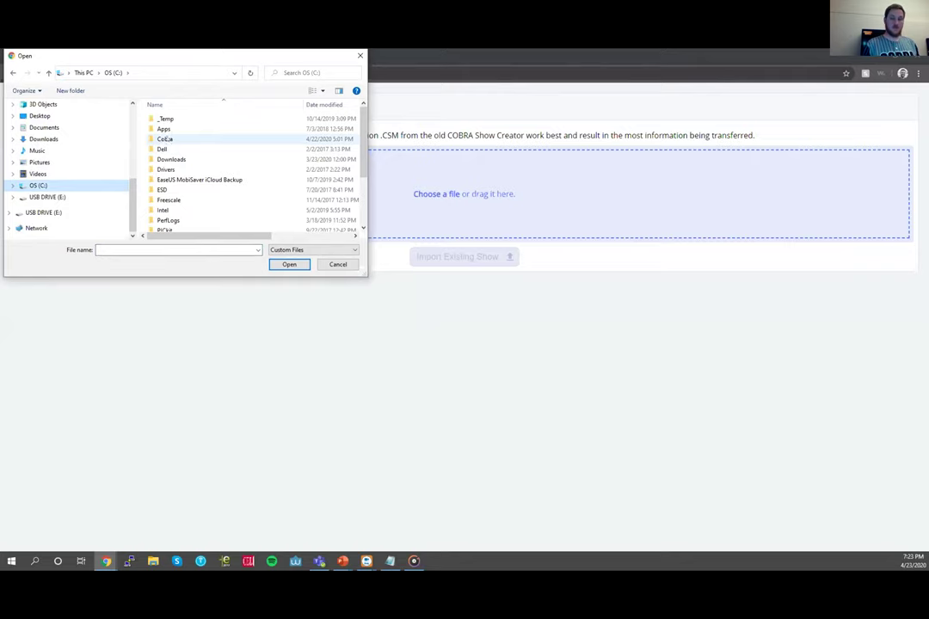
{"action": "double_click", "coordinate": [164, 138]}
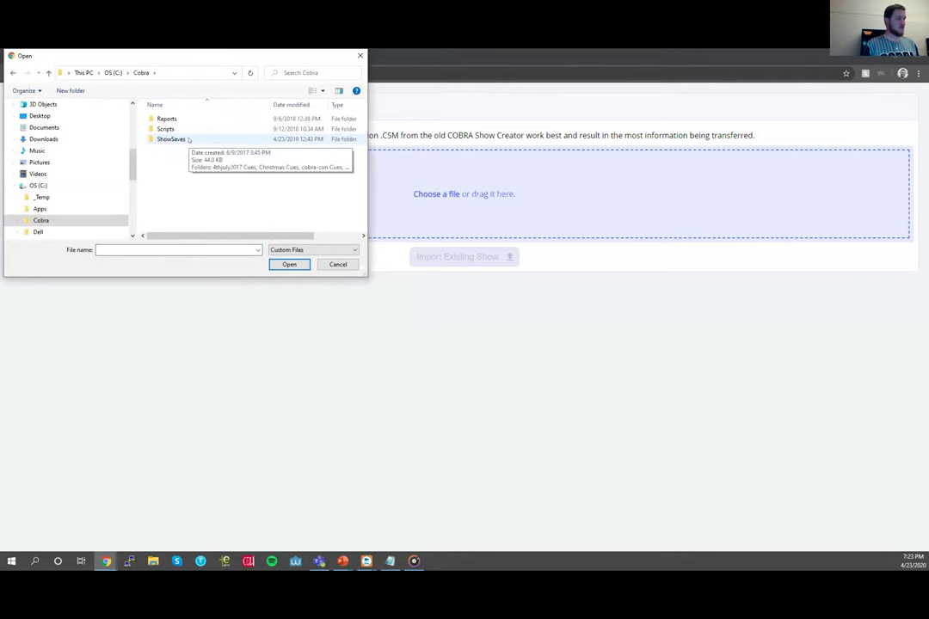
{"action": "double_click", "coordinate": [188, 139]}
{"action": "double_click", "coordinate": [198, 119]}
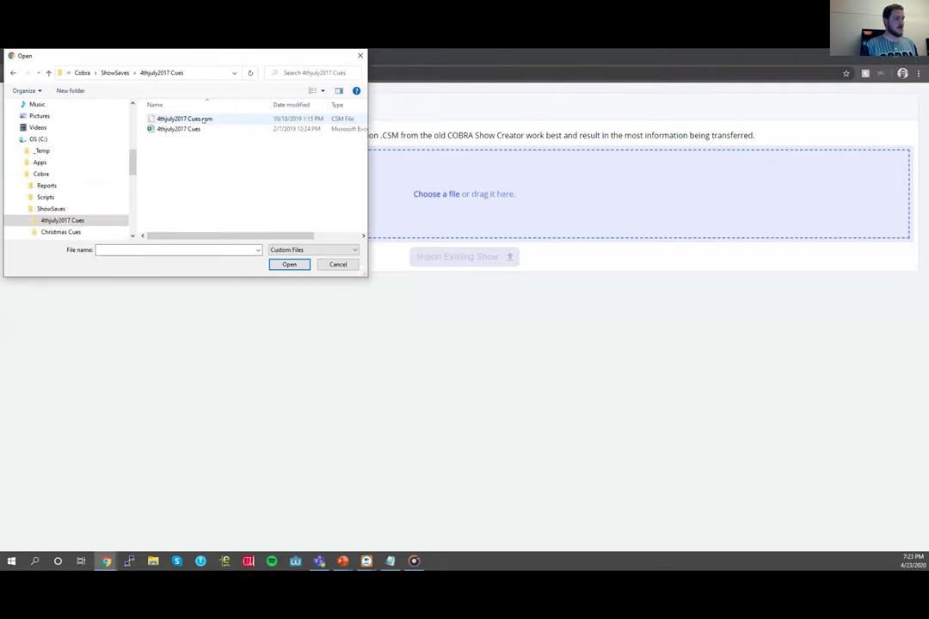
{"action": "left_click", "coordinate": [185, 118]}
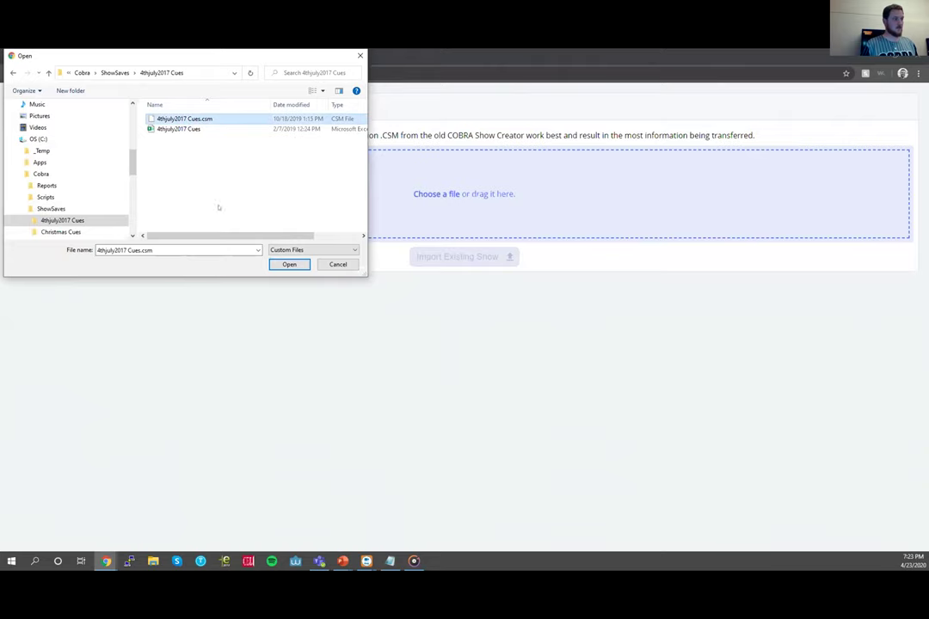
{"action": "left_click", "coordinate": [289, 264]}
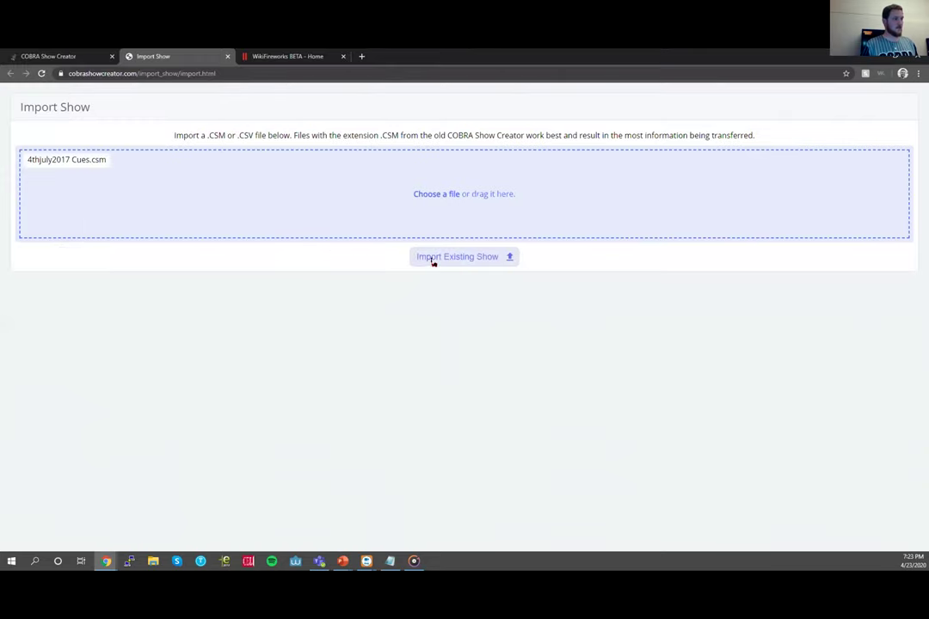
- Import the selected existing show and review its script attributes, custom columns and event list
{"action": "left_click", "coordinate": [460, 261]}
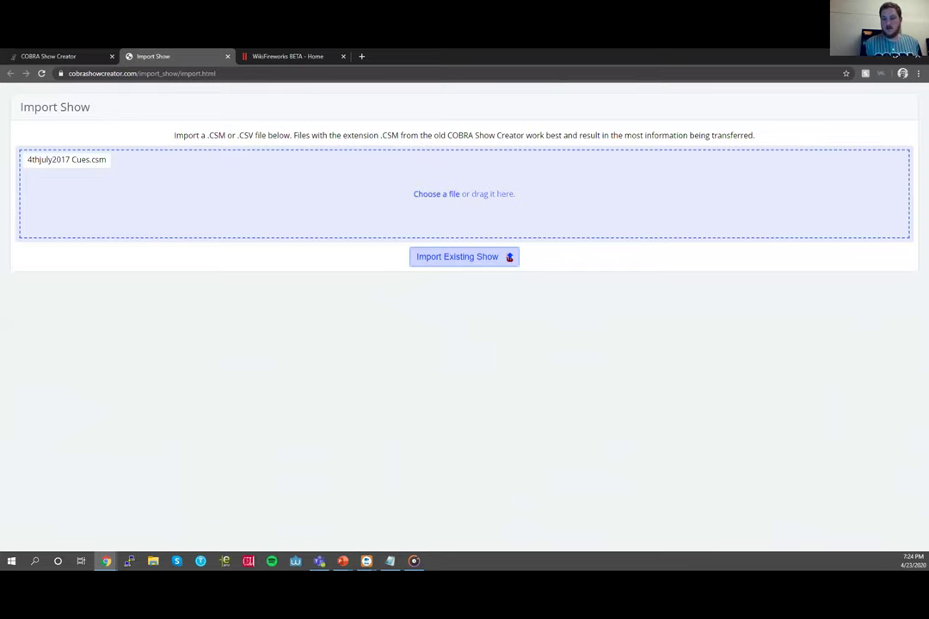
{"action": "left_click", "coordinate": [509, 257]}
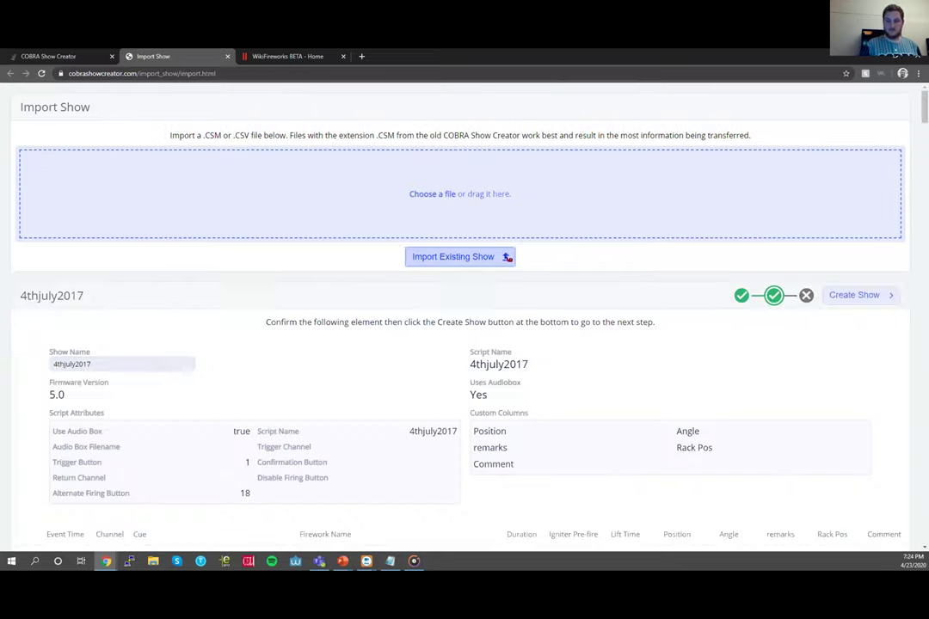
{"action": "scroll", "coordinate": [528, 252], "scroll_direction": "down", "scroll_amount": 5}
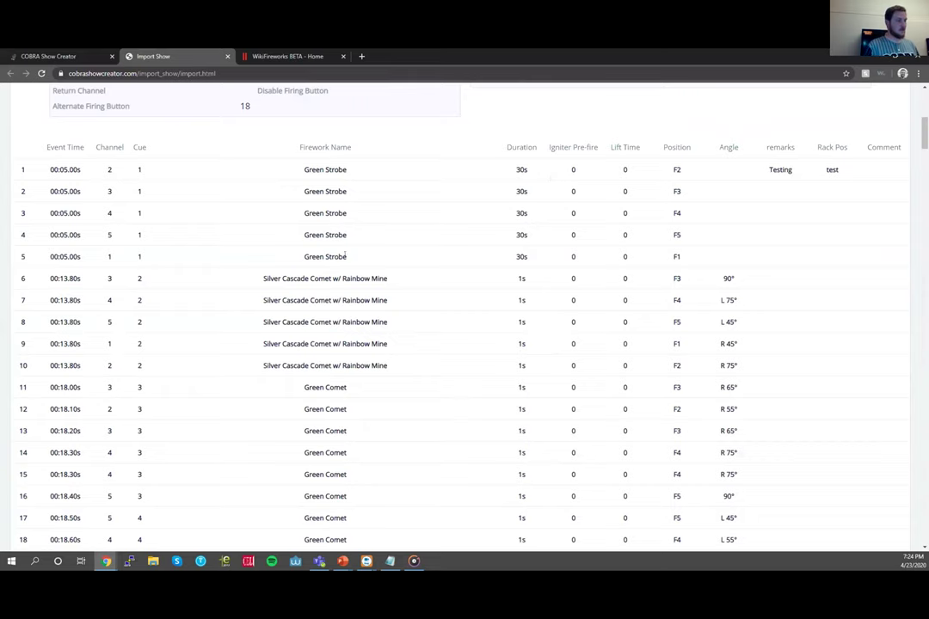
{"action": "scroll", "coordinate": [345, 256], "scroll_direction": "up", "scroll_amount": 5}
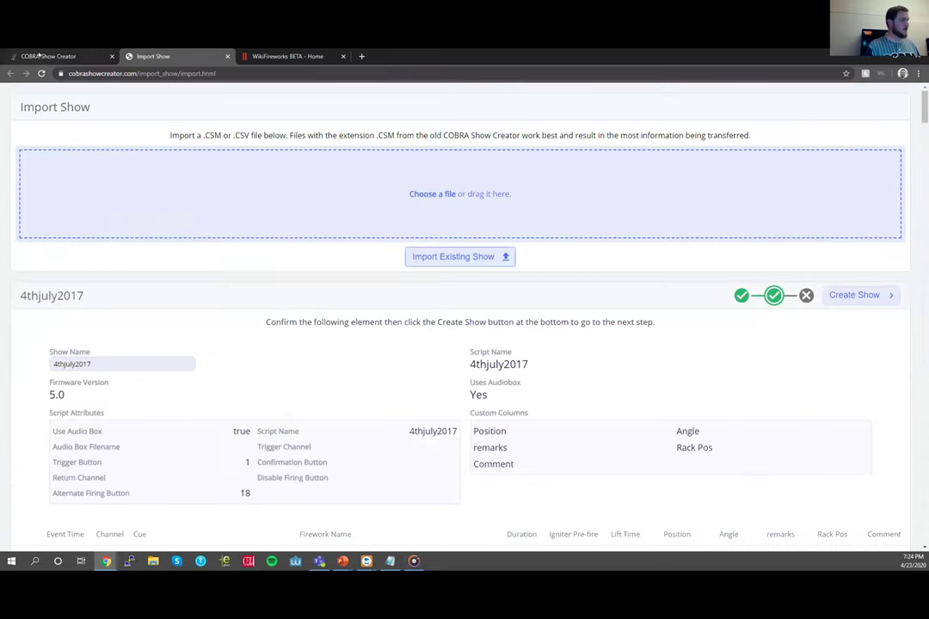
- Return to Show Creator and create a new show named STep with a Position column, firmware version 5.0 and no music
{"action": "left_click", "coordinate": [38, 54]}
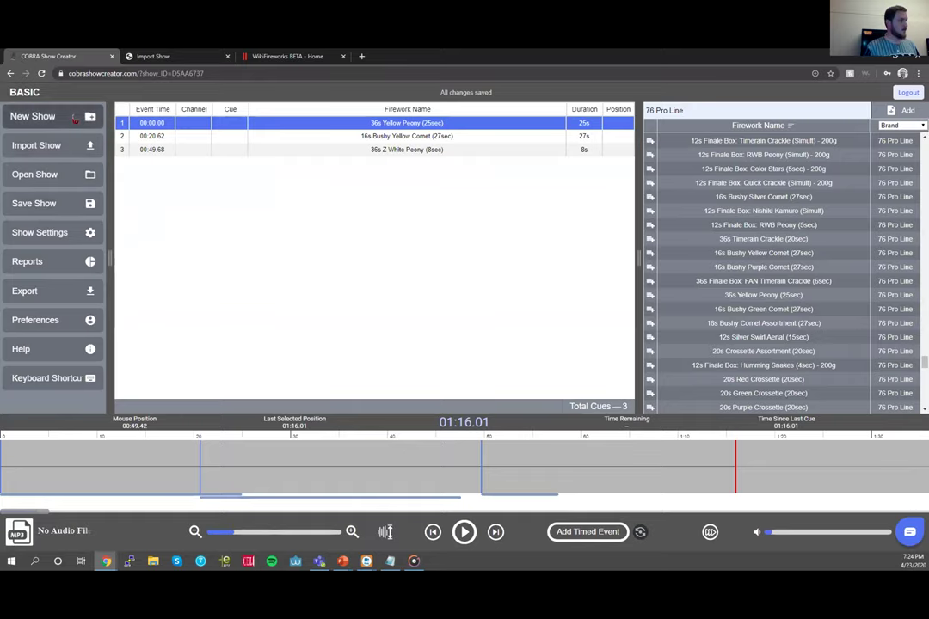
{"action": "left_click", "coordinate": [33, 116]}
{"action": "type", "text": "STep"}
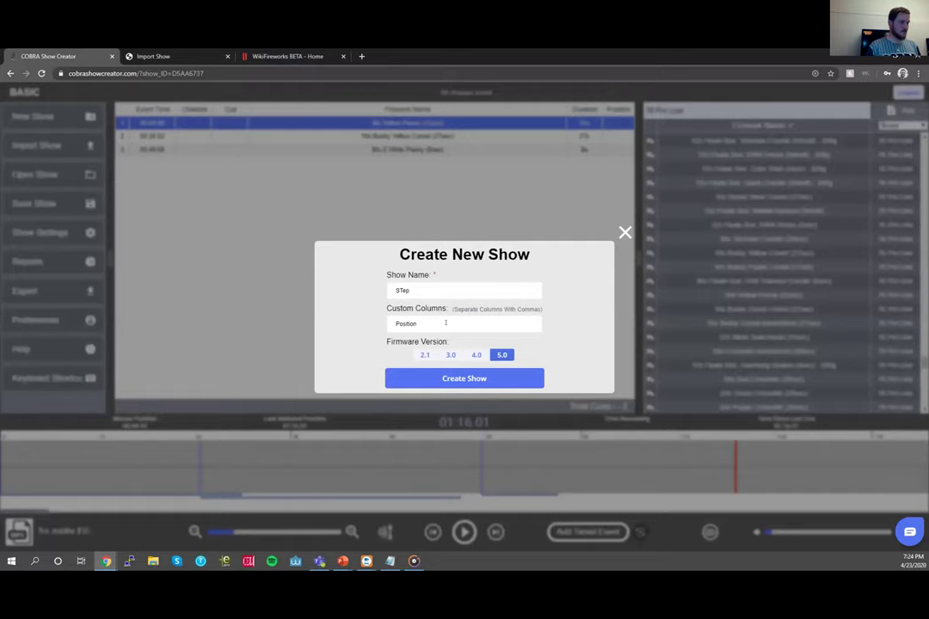
{"action": "left_click", "coordinate": [486, 378]}
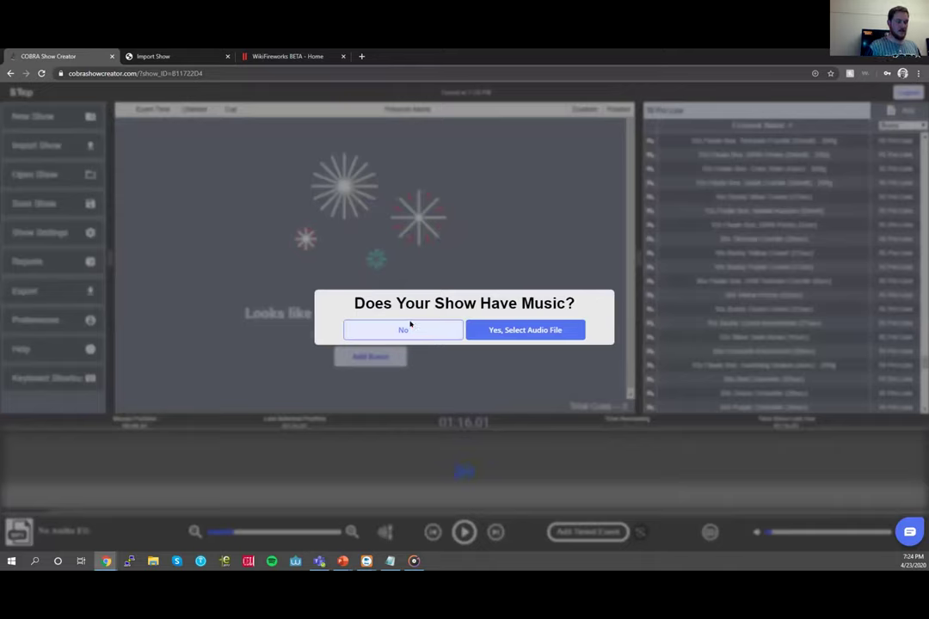
{"action": "left_click", "coordinate": [414, 315]}
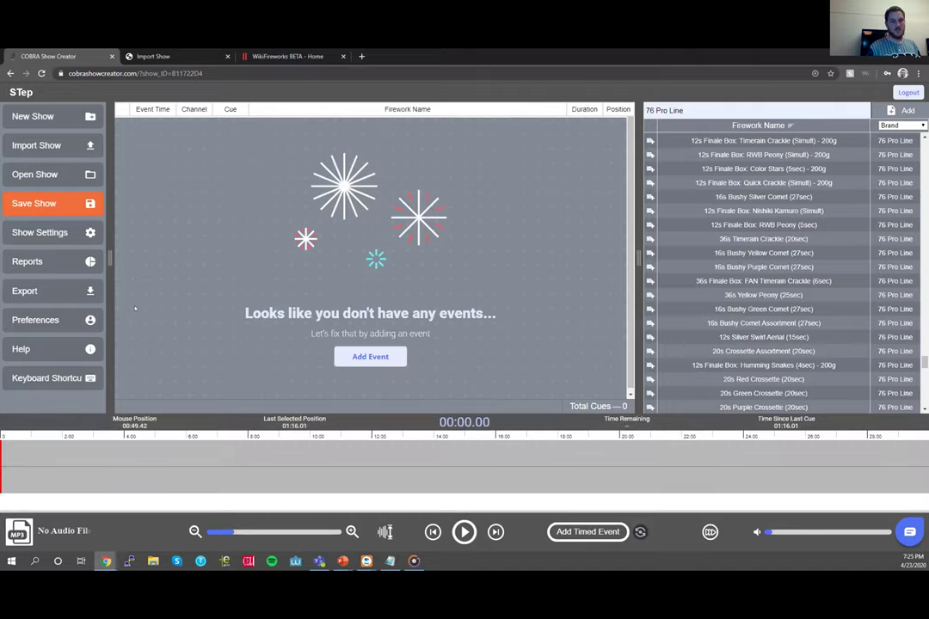
- Review the account preferences for the equipment firmware version and default custom columns, and close them
{"action": "left_click", "coordinate": [39, 320]}
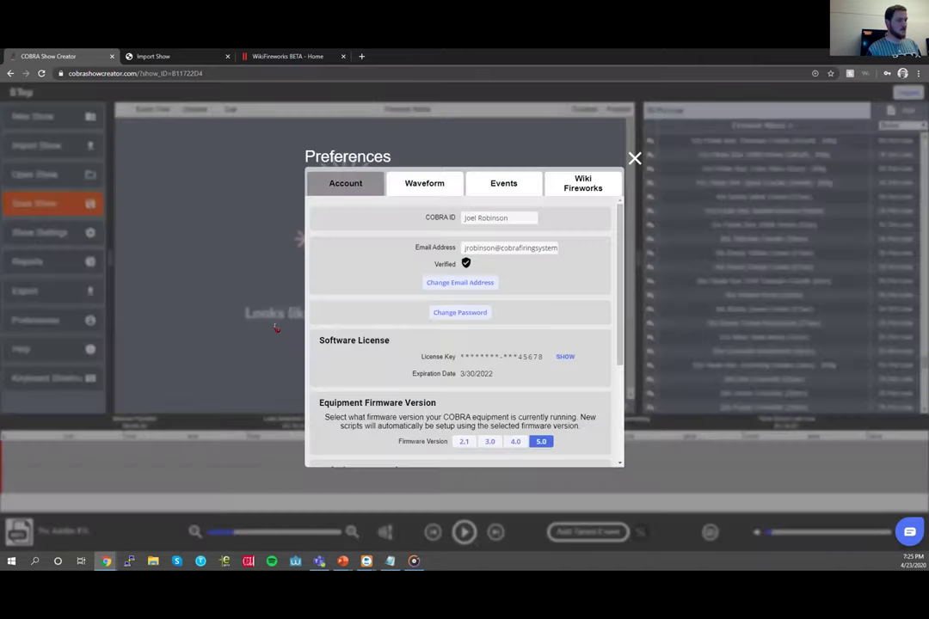
{"action": "scroll", "coordinate": [374, 283], "scroll_direction": "down", "scroll_amount": 2}
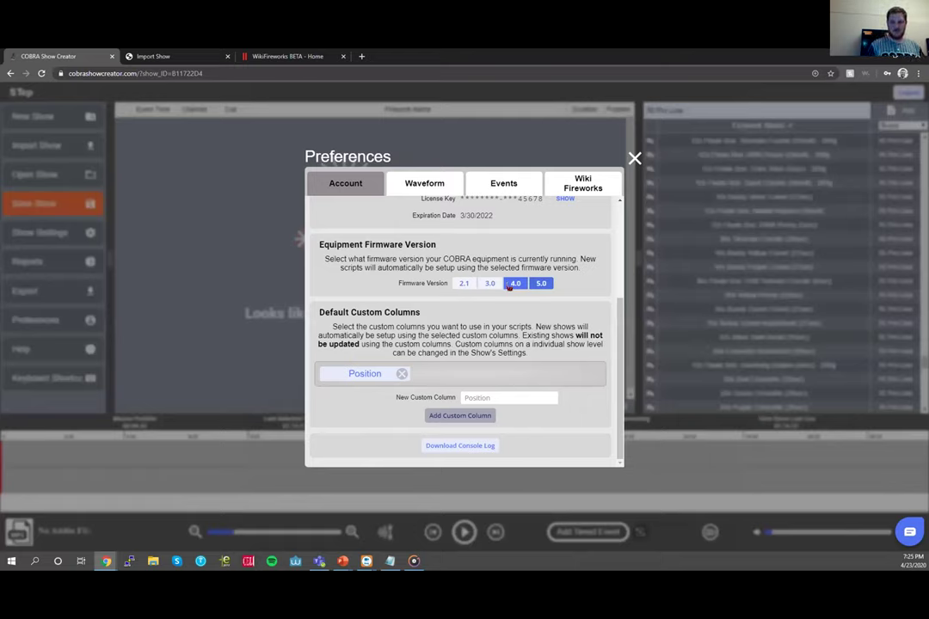
{"action": "left_click", "coordinate": [533, 142]}
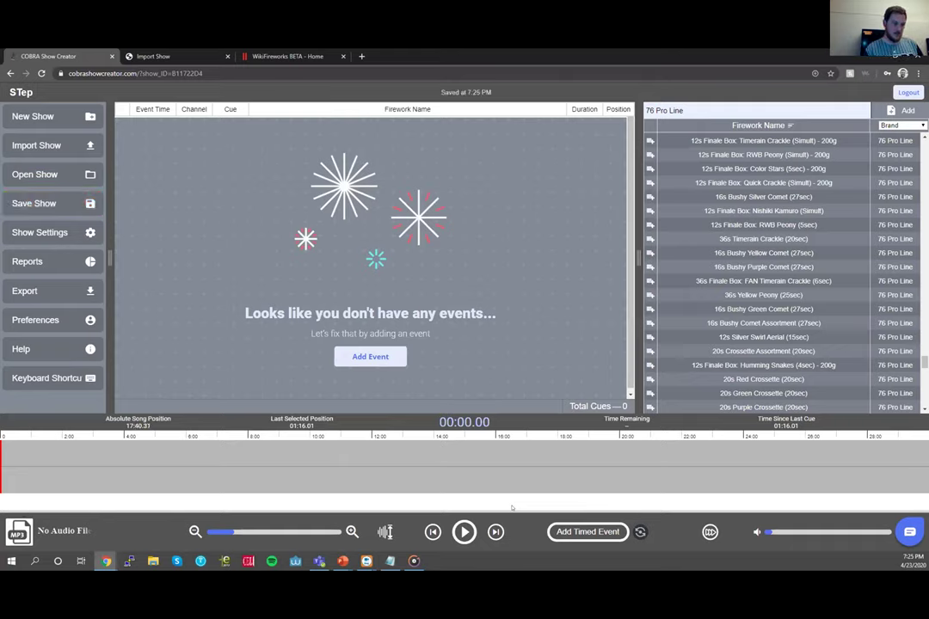
- Switch event adding from timed to STEP, add a first STEP event and assign 16s Bushy Silver Comet (27sec) to it
{"action": "key", "text": "t"}
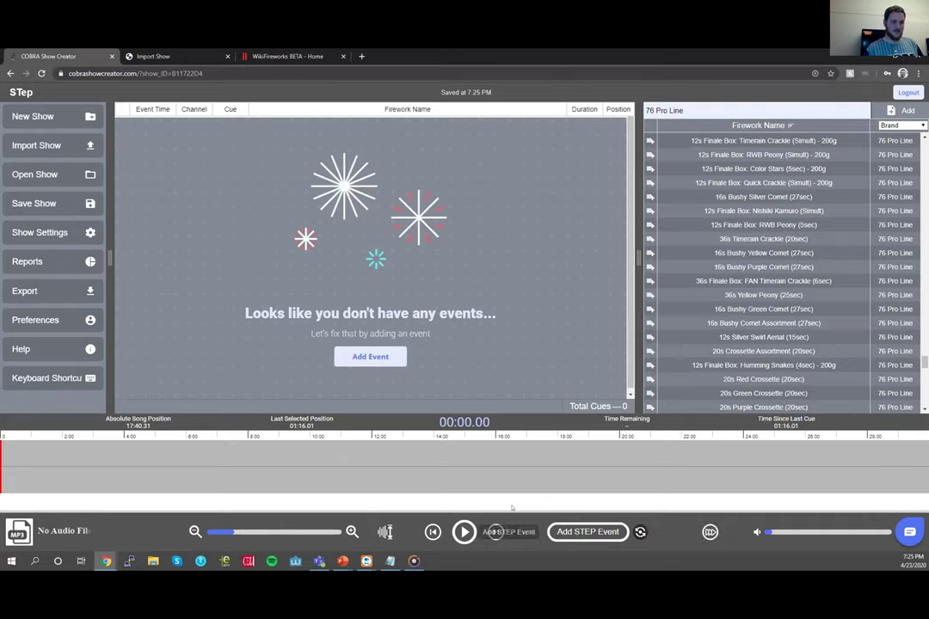
{"action": "key", "text": "t"}
{"action": "key", "text": "t"}
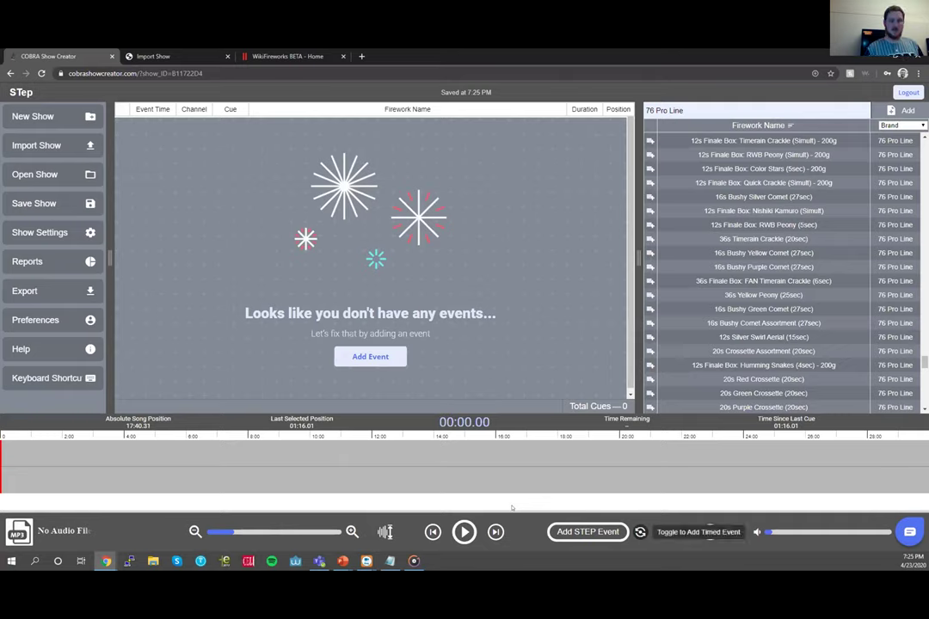
{"action": "key", "text": "t"}
{"action": "key", "text": "t"}
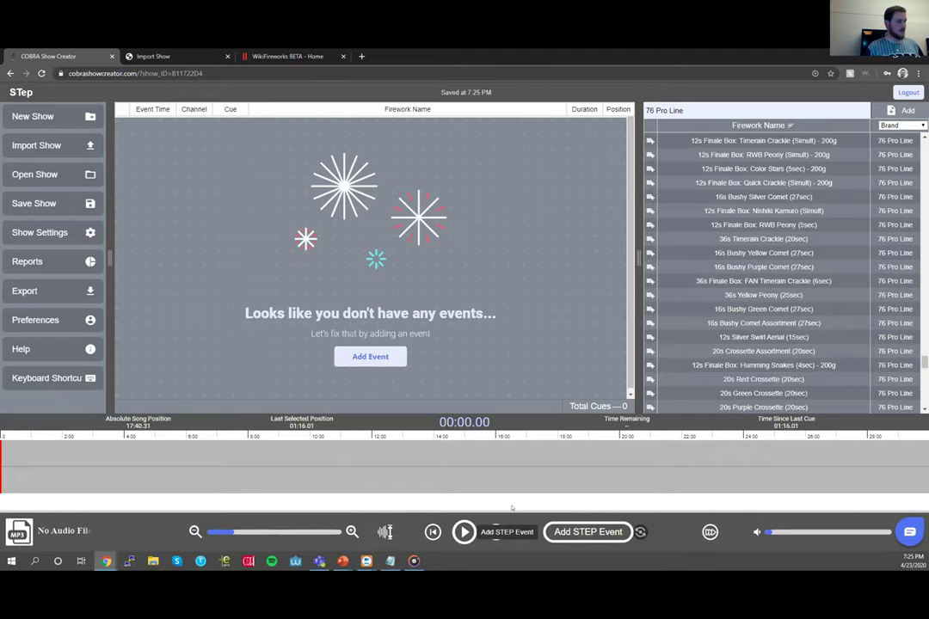
{"action": "key", "text": "space"}
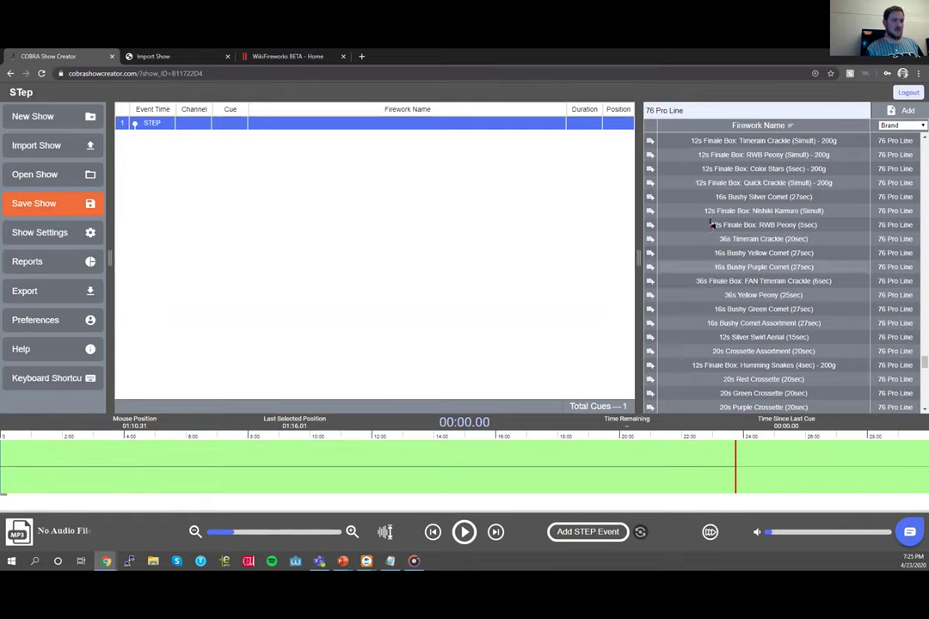
{"action": "left_click_drag", "start_coordinate": [675, 200], "coordinate": [569, 129]}
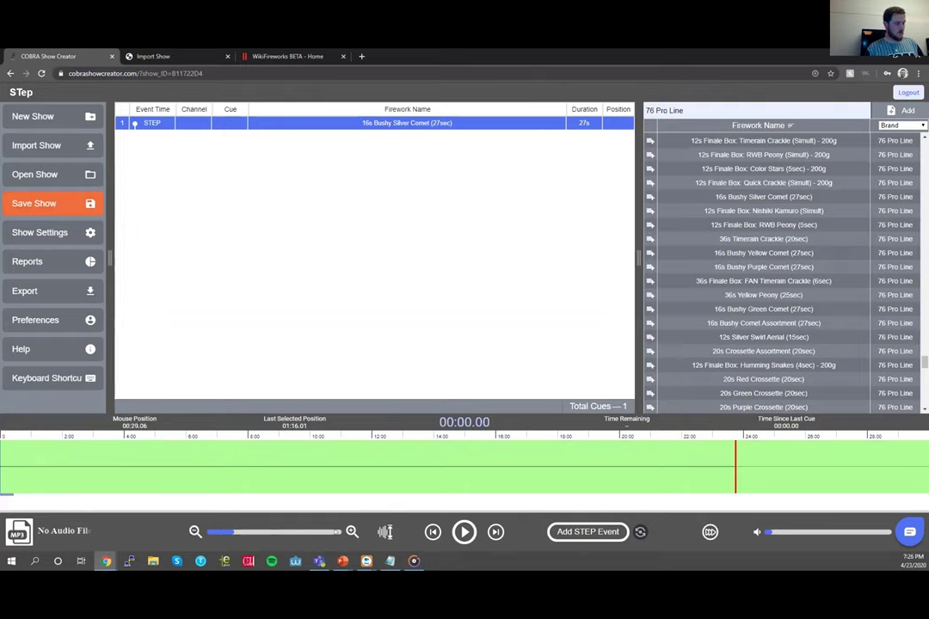
- Add a second STEP event and assign 12s Finale Box: RWB Peony (5sec) to it
{"action": "left_click", "coordinate": [349, 533]}
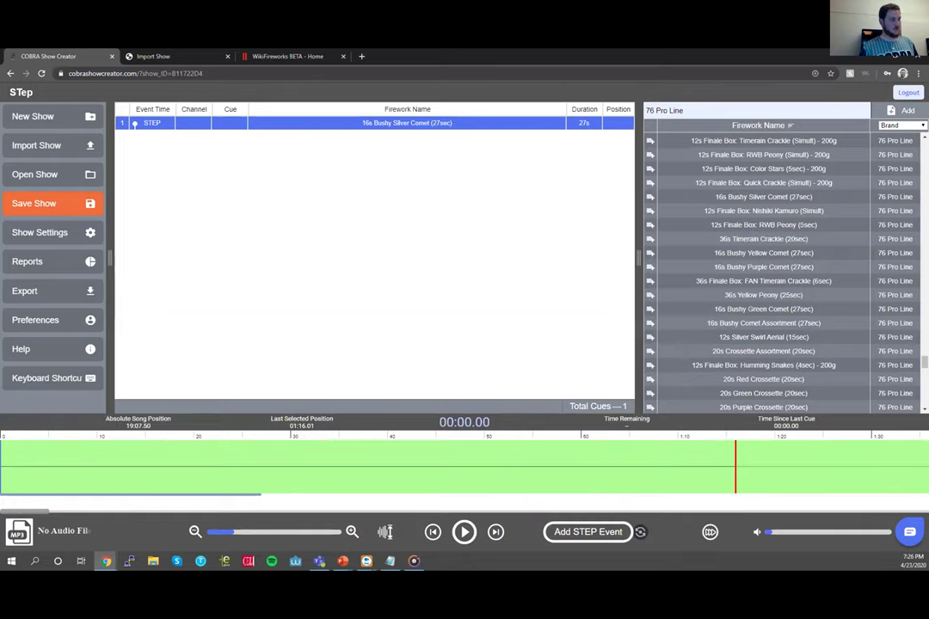
{"action": "left_click", "coordinate": [588, 532]}
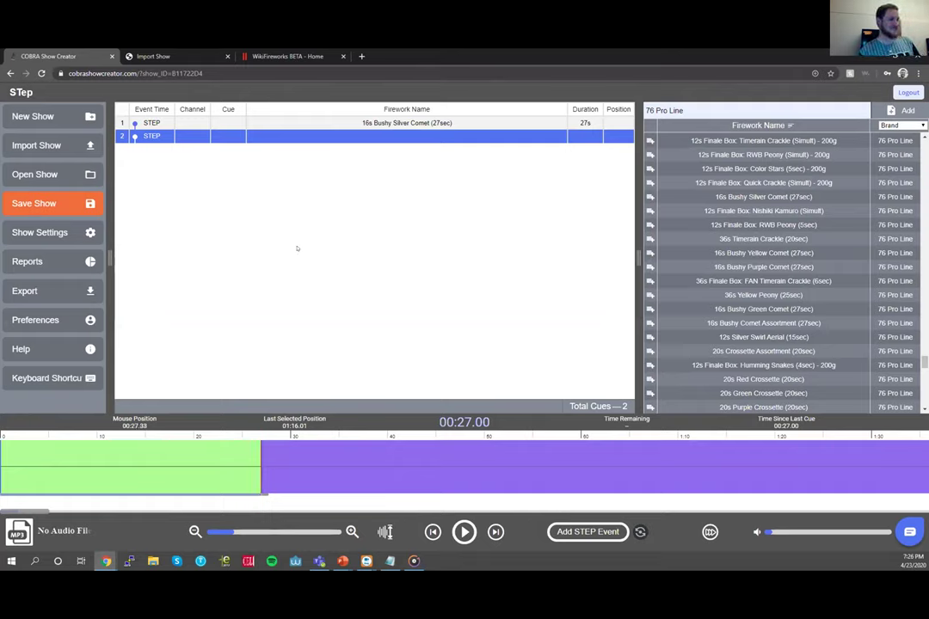
{"action": "left_click", "coordinate": [654, 225]}
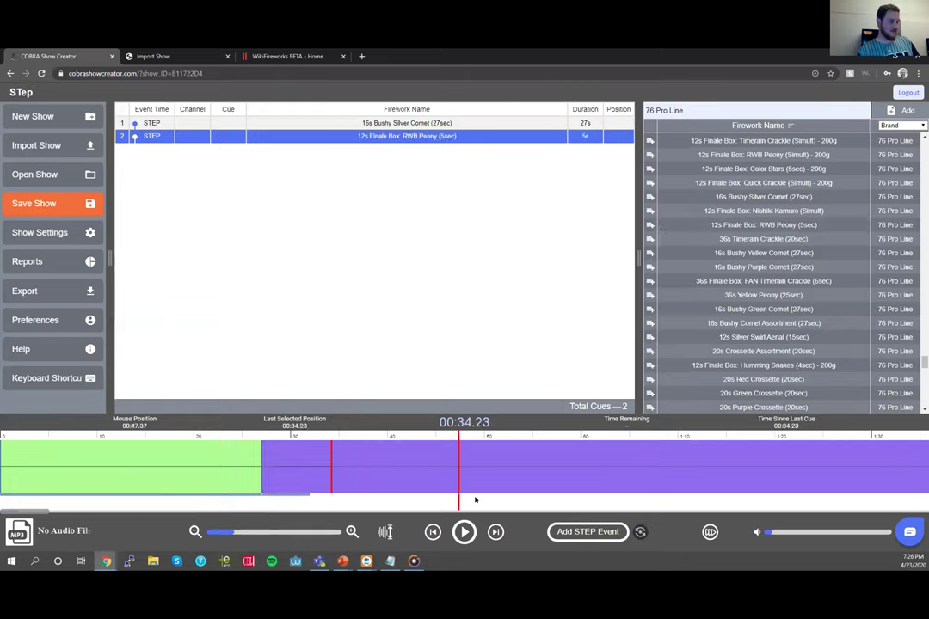
- Add a third STEP event with 36s Yellow Peony (25sec) and save the show
{"action": "key", "text": "s"}
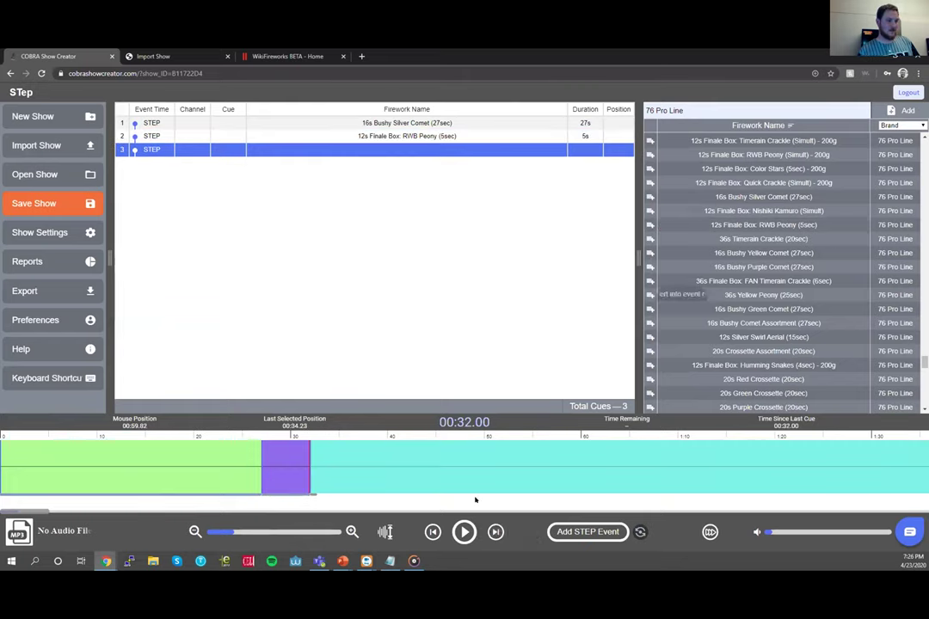
{"action": "left_click", "coordinate": [651, 295]}
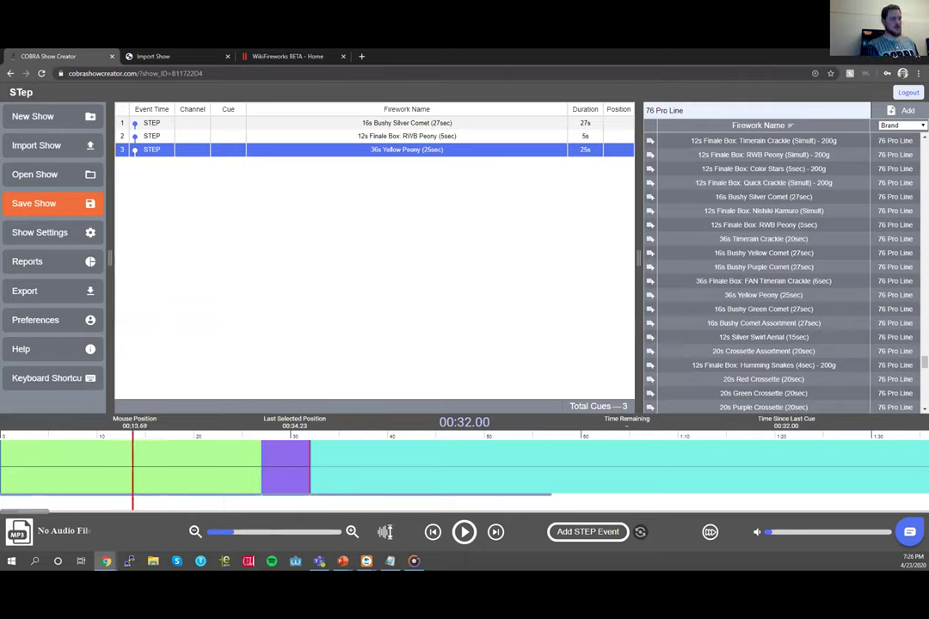
{"action": "key", "text": "ctrl+s"}
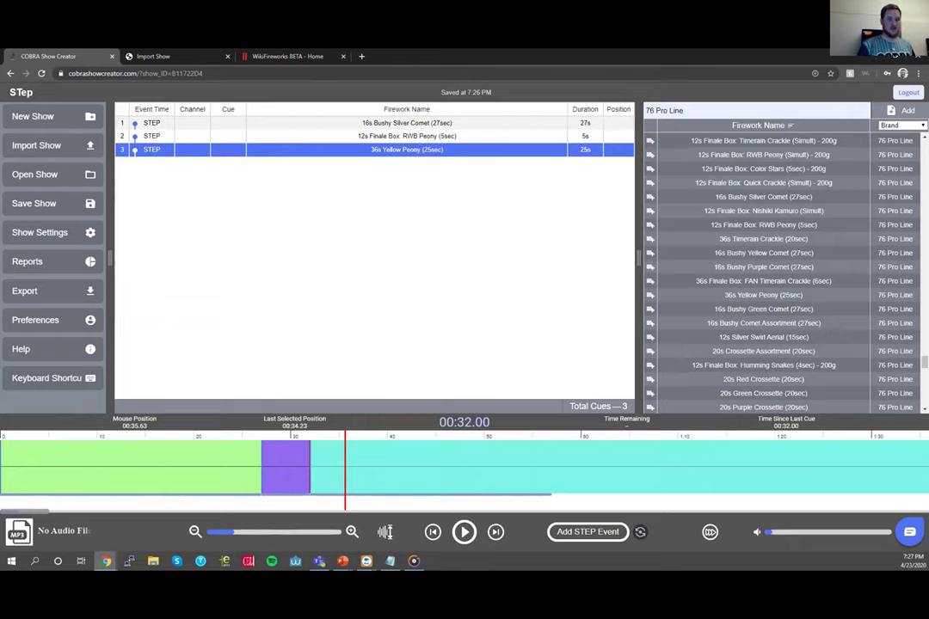
- Place the timeline cursor near the end of the third event's duration bar, and select the second STEP event
{"action": "left_click", "coordinate": [551, 464]}
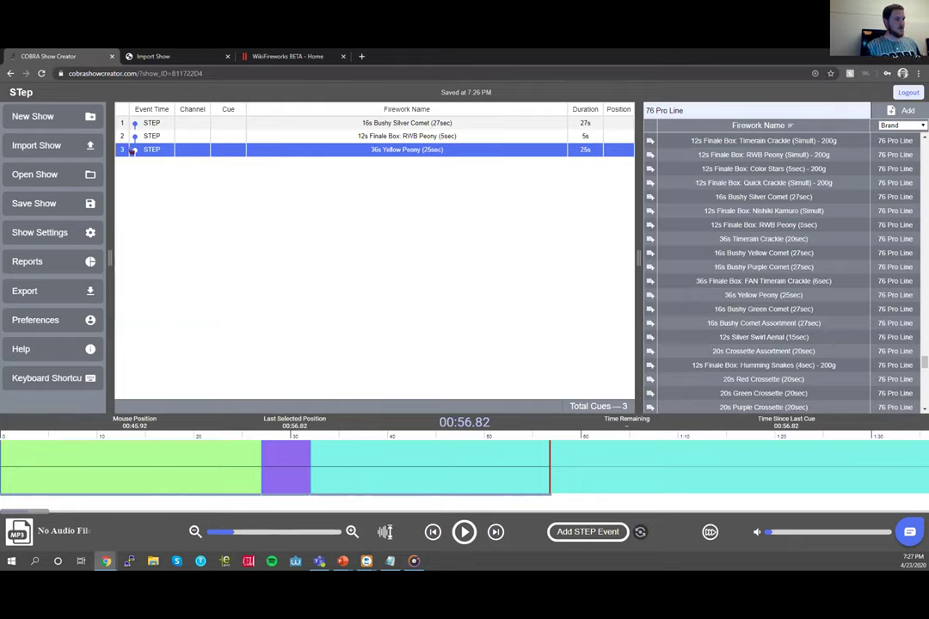
{"action": "left_click", "coordinate": [121, 137]}
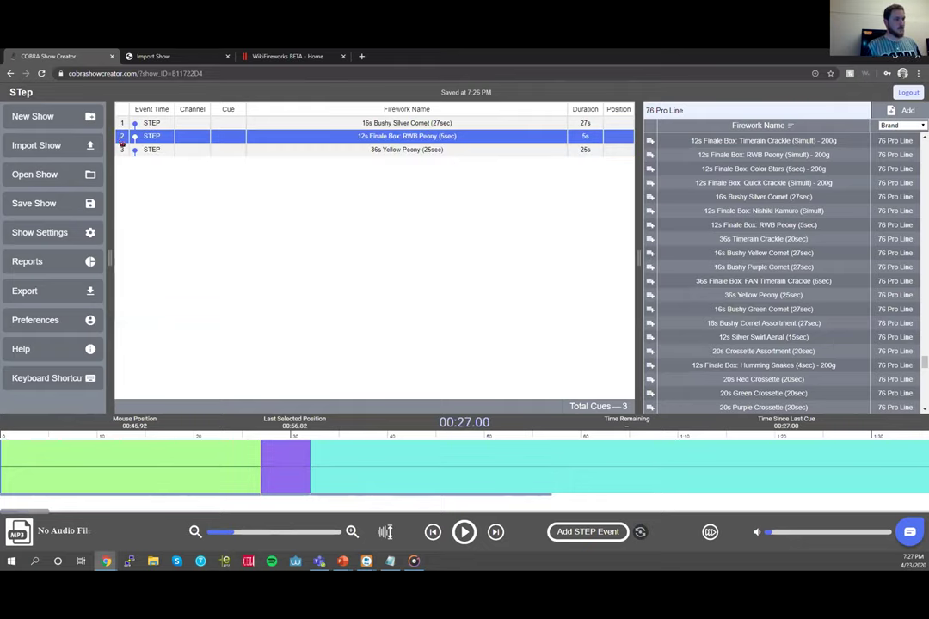
- Assign channel 1 to all three STEP events with auto-incremented cues 1, 2 and 3, and save the show
{"action": "left_click_drag", "start_coordinate": [119, 136], "coordinate": [119, 163]}
{"action": "left_click", "coordinate": [193, 124]}
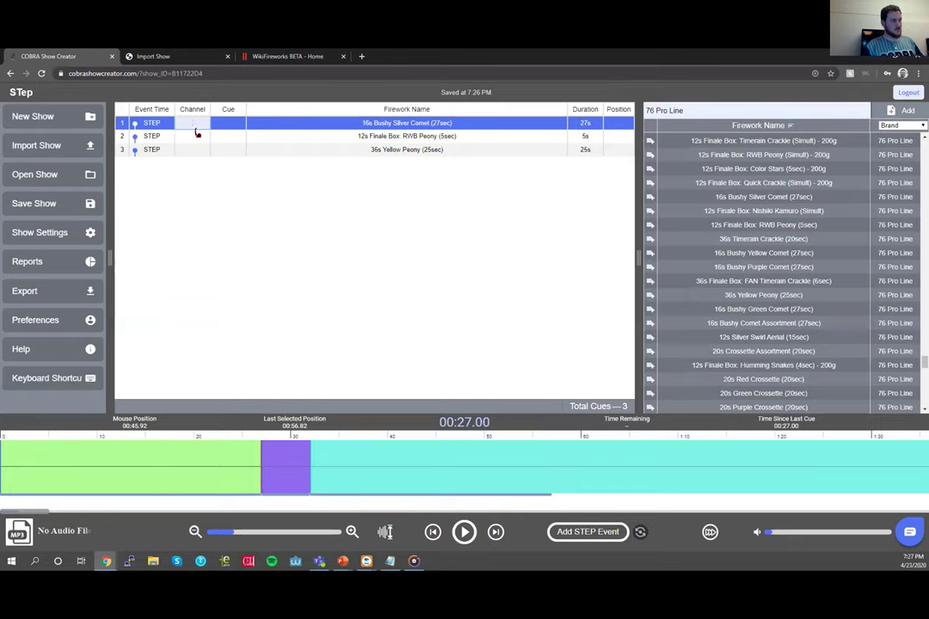
{"action": "type", "text": "1"}
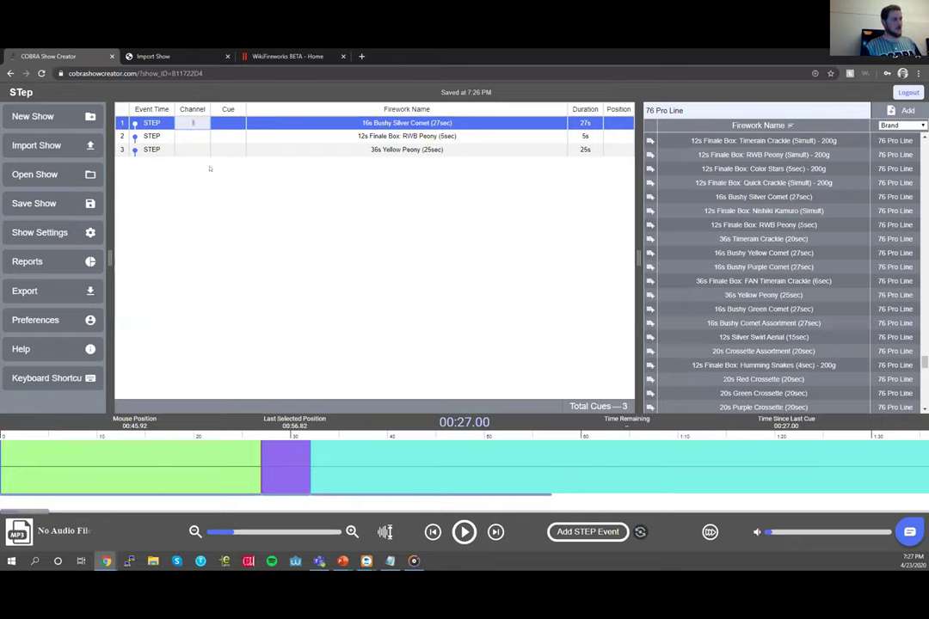
{"action": "key", "text": "Return"}
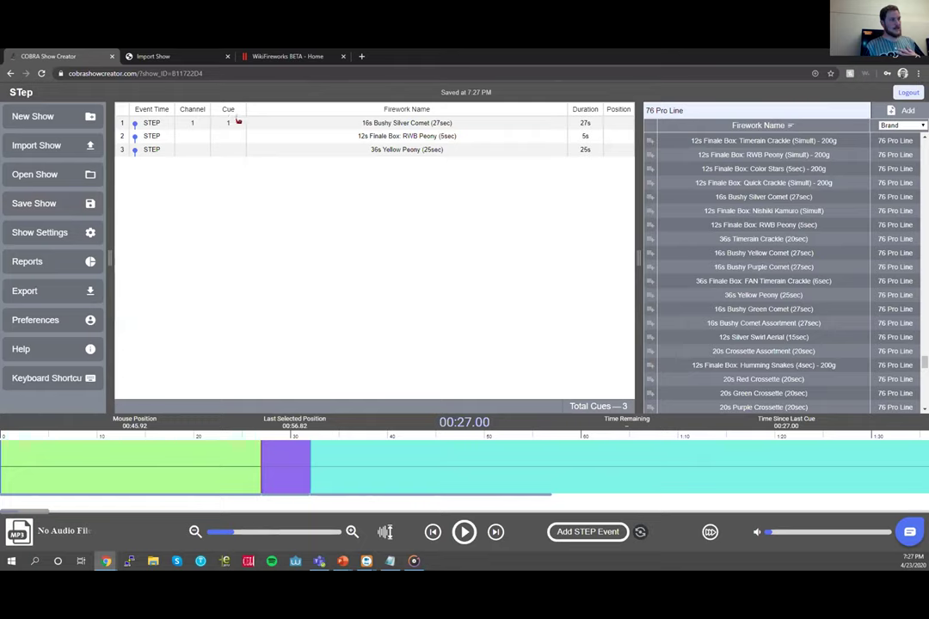
{"action": "left_click", "coordinate": [191, 136]}
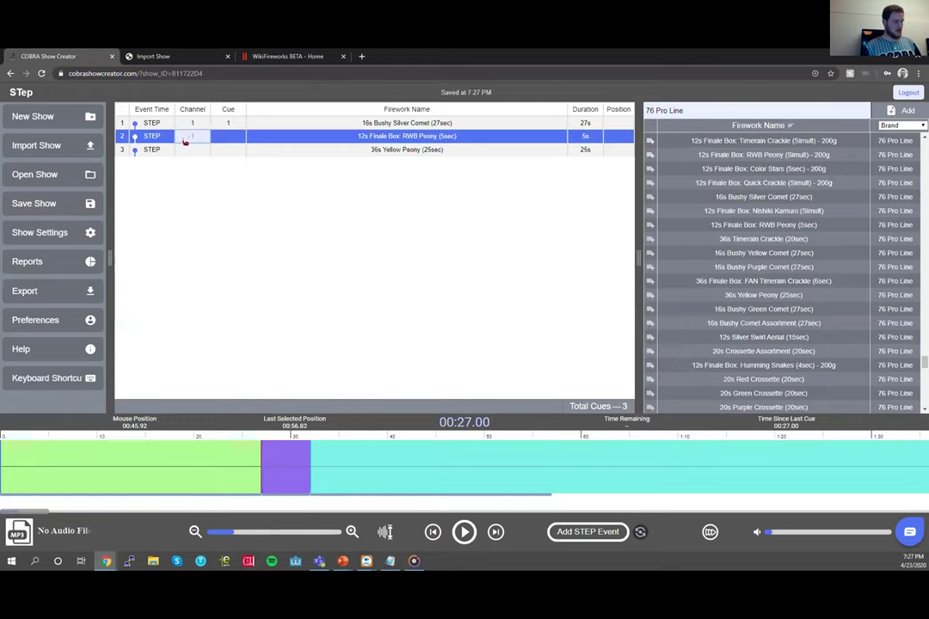
{"action": "type", "text": "1"}
{"action": "key", "text": "Return"}
{"action": "left_click", "coordinate": [192, 150]}
{"action": "type", "text": "1"}
{"action": "key", "text": "Return"}
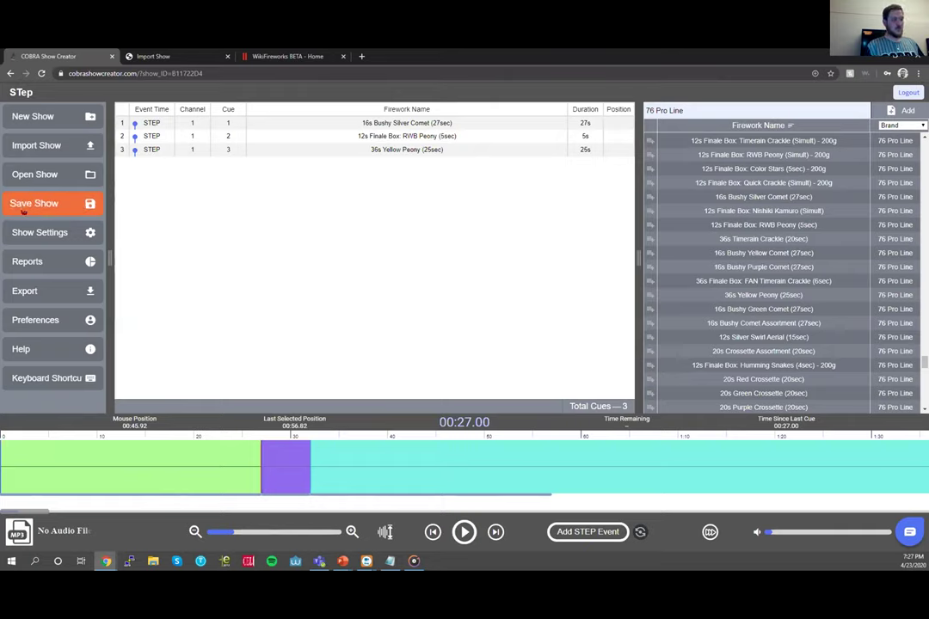
{"action": "left_click", "coordinate": [73, 199]}
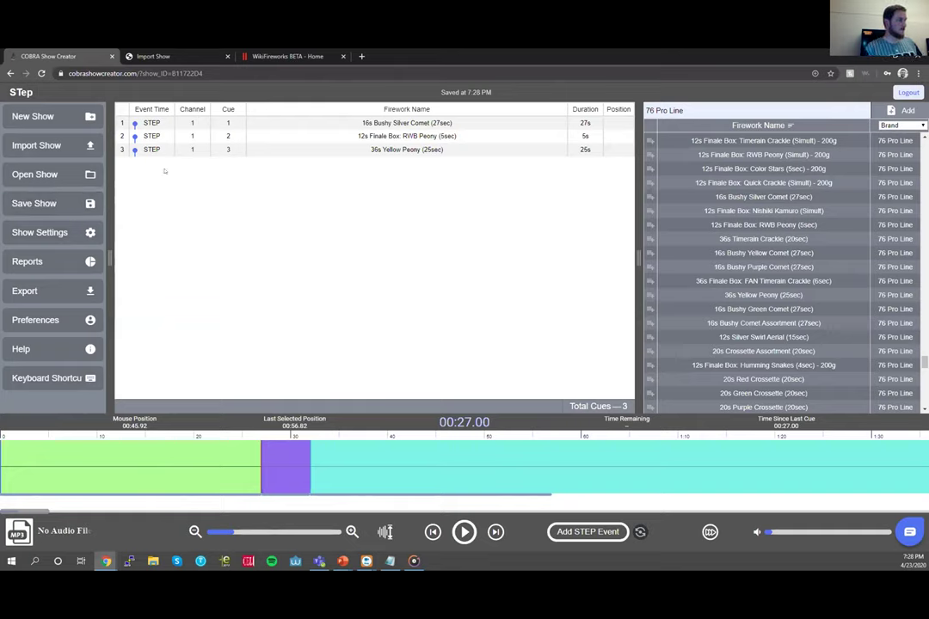
- Create a new show named STEP/Time Combo with the Position custom column and firmware version 5.0, without music
{"action": "left_click", "coordinate": [85, 175]}
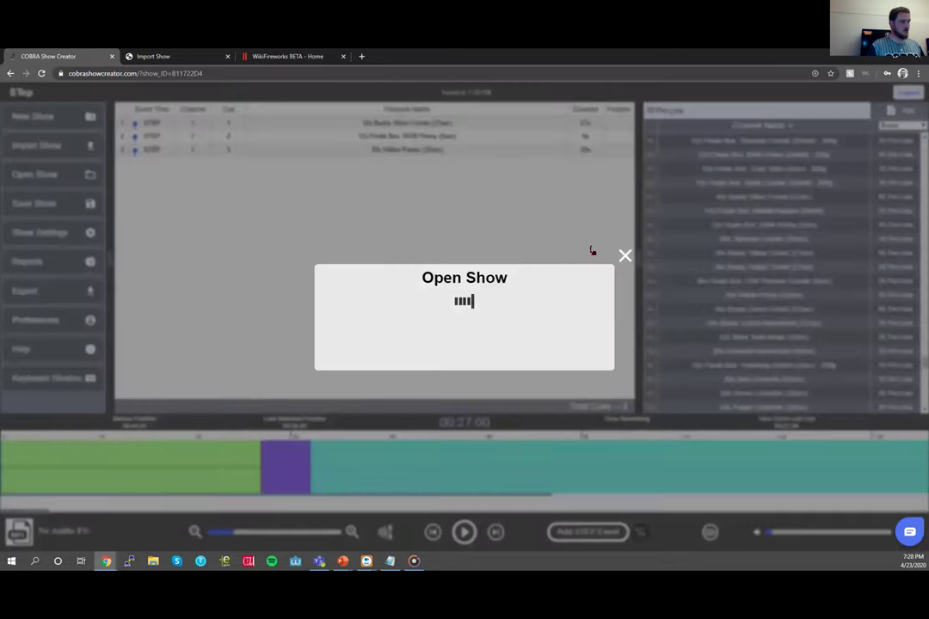
{"action": "left_click", "coordinate": [625, 232]}
{"action": "left_click", "coordinate": [35, 116]}
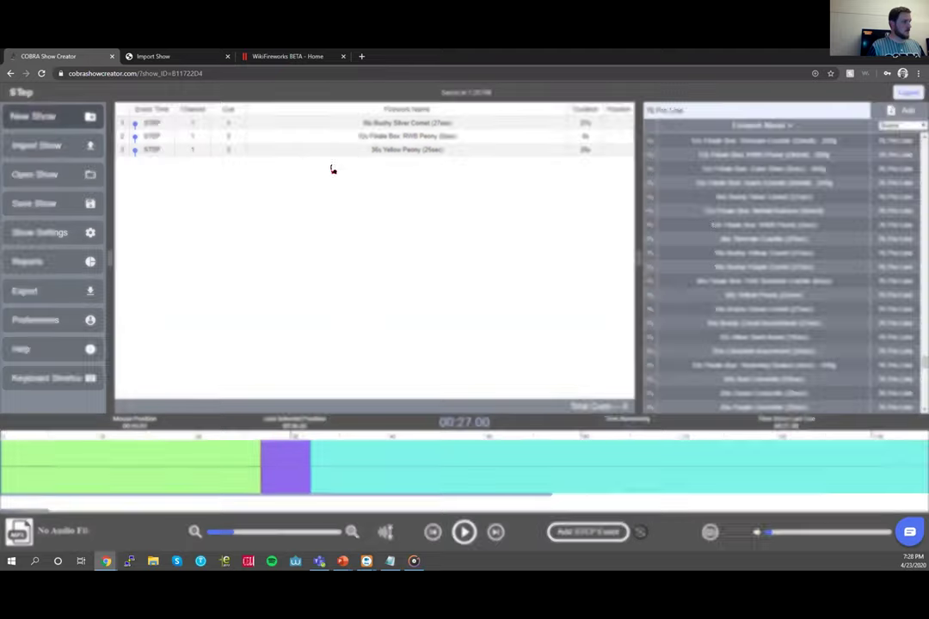
{"action": "left_click", "coordinate": [454, 286]}
{"action": "type", "text": "STE"}
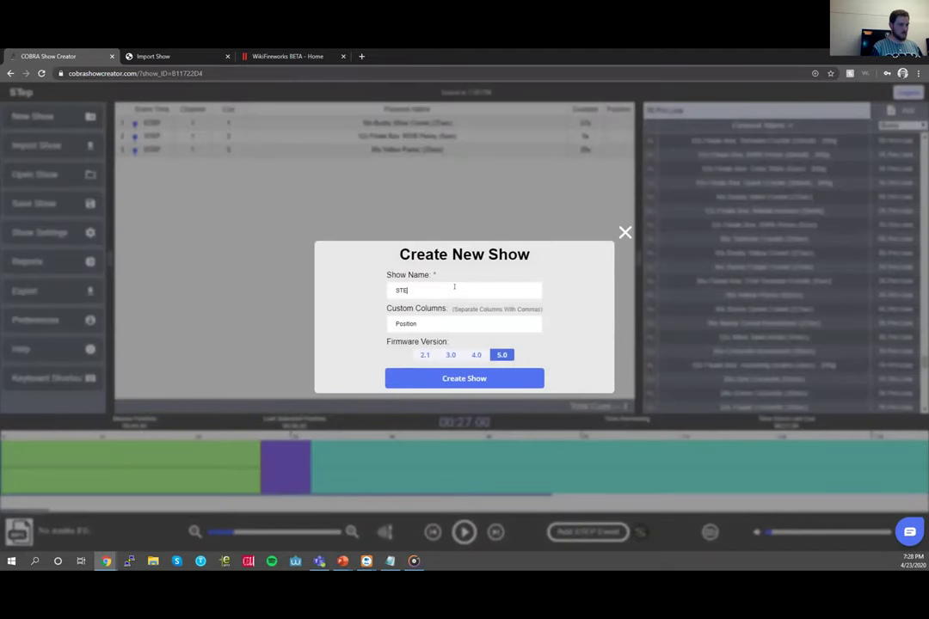
{"action": "type", "text": "P/Time Com"}
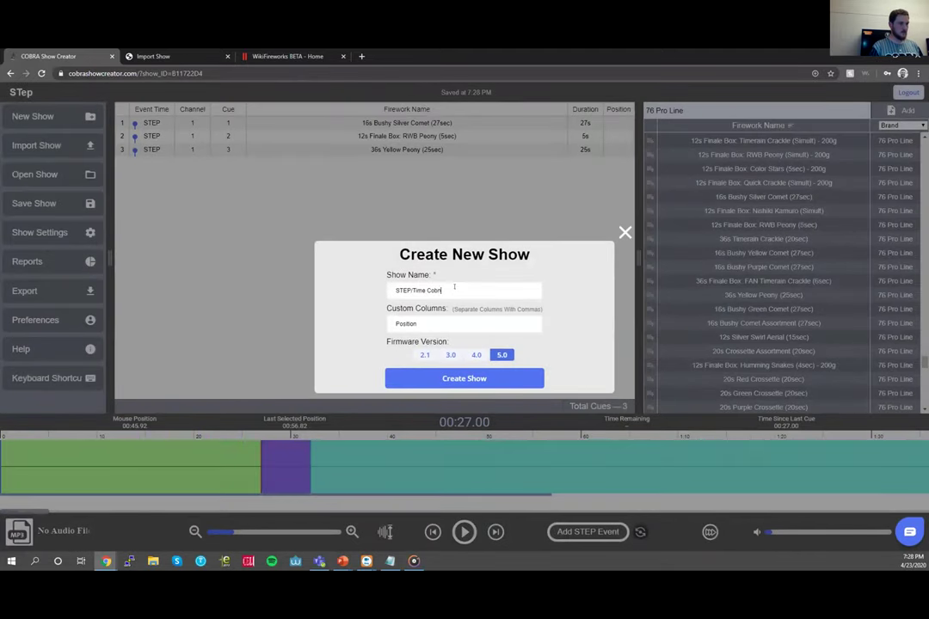
{"action": "type", "text": "bo"}
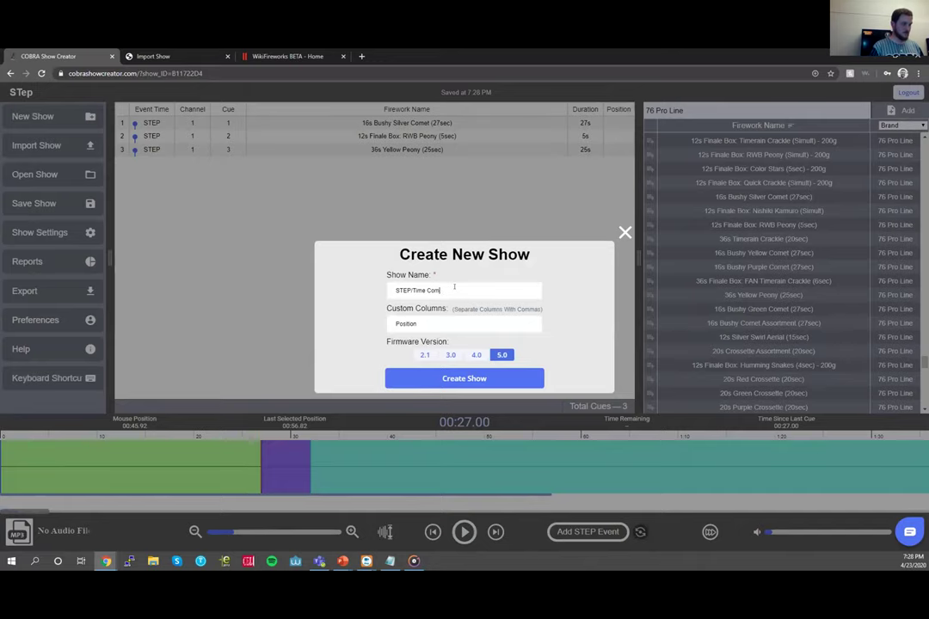
{"action": "left_click", "coordinate": [449, 379]}
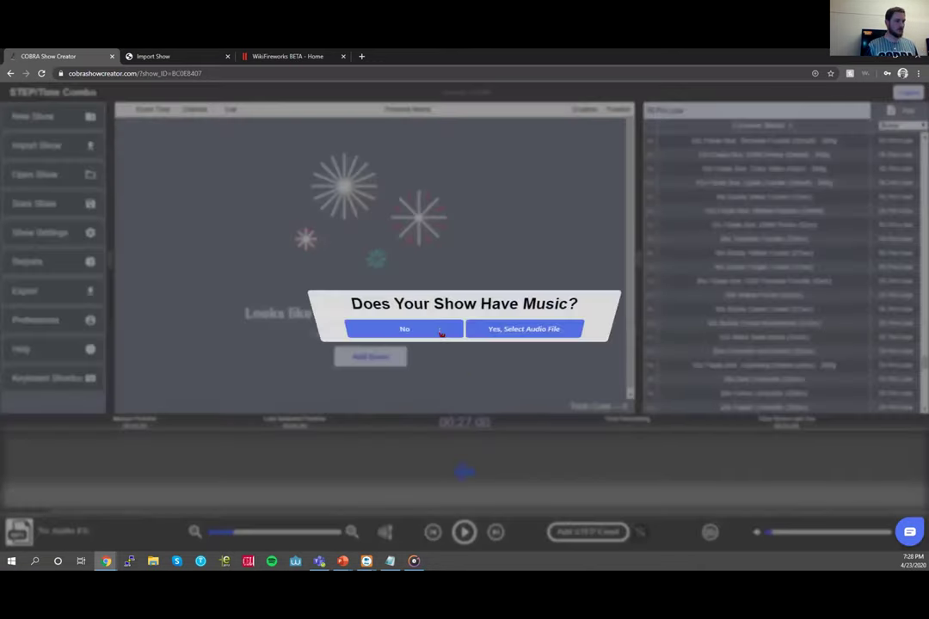
{"action": "left_click", "coordinate": [440, 332]}
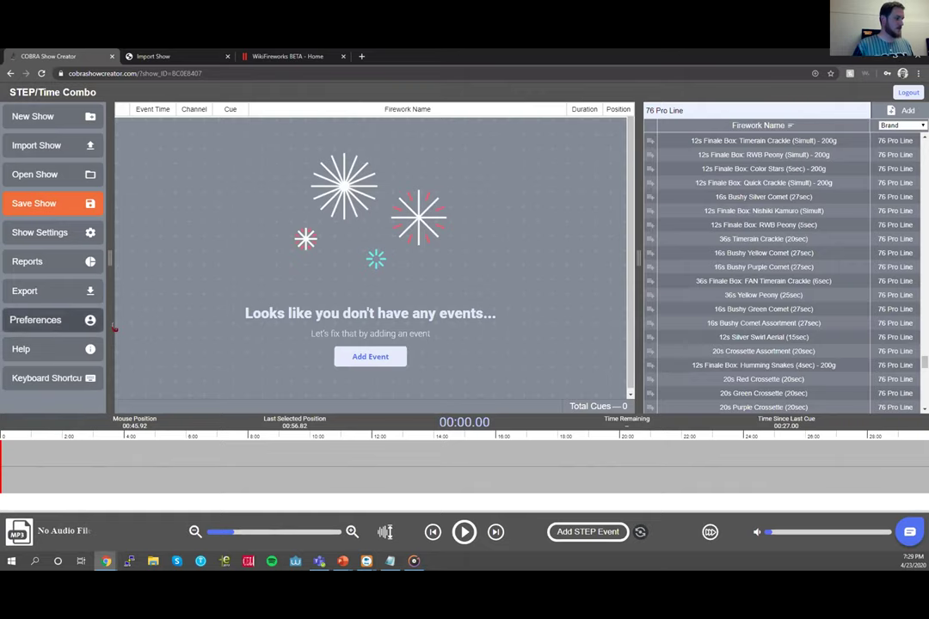
- Look through the event, waveform and account preferences for the STEP-related options, then close the preferences
{"action": "left_click", "coordinate": [52, 320]}
{"action": "left_click", "coordinate": [503, 183]}
{"action": "scroll", "coordinate": [428, 301], "scroll_direction": "up", "scroll_amount": 3}
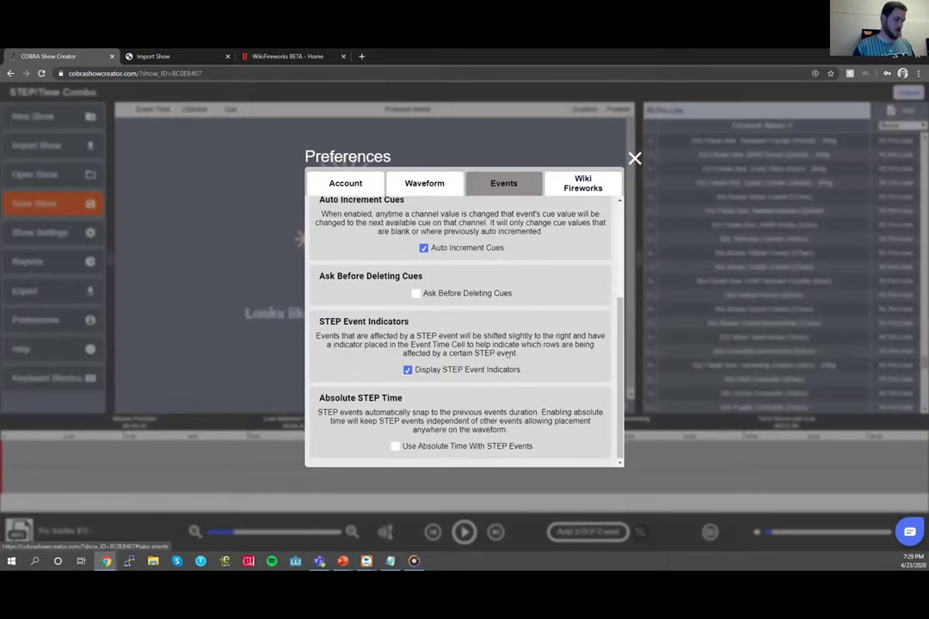
{"action": "left_click", "coordinate": [430, 191]}
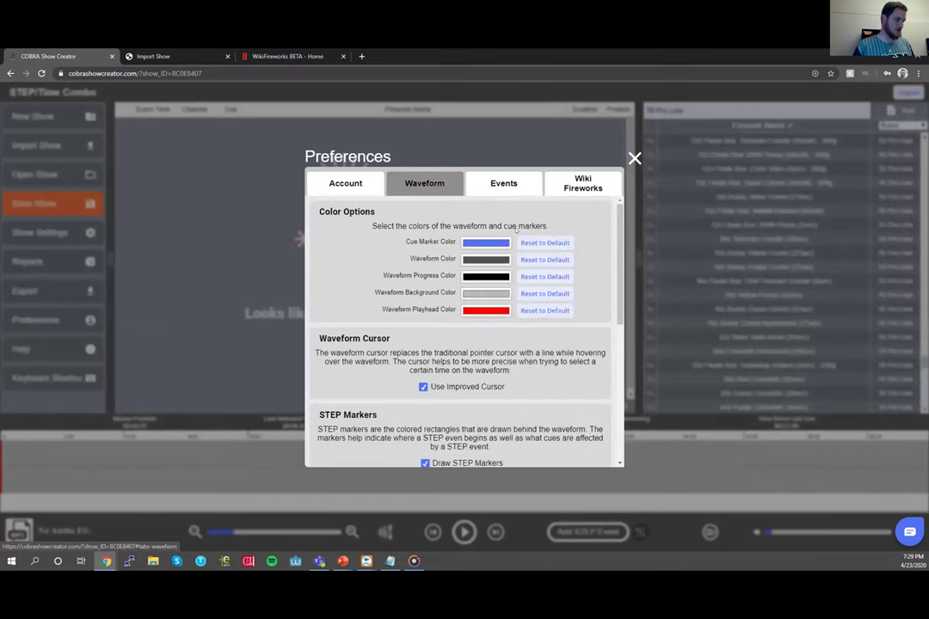
{"action": "scroll", "coordinate": [516, 230], "scroll_direction": "down", "scroll_amount": 4}
{"action": "scroll", "coordinate": [516, 229], "scroll_direction": "down", "scroll_amount": 2}
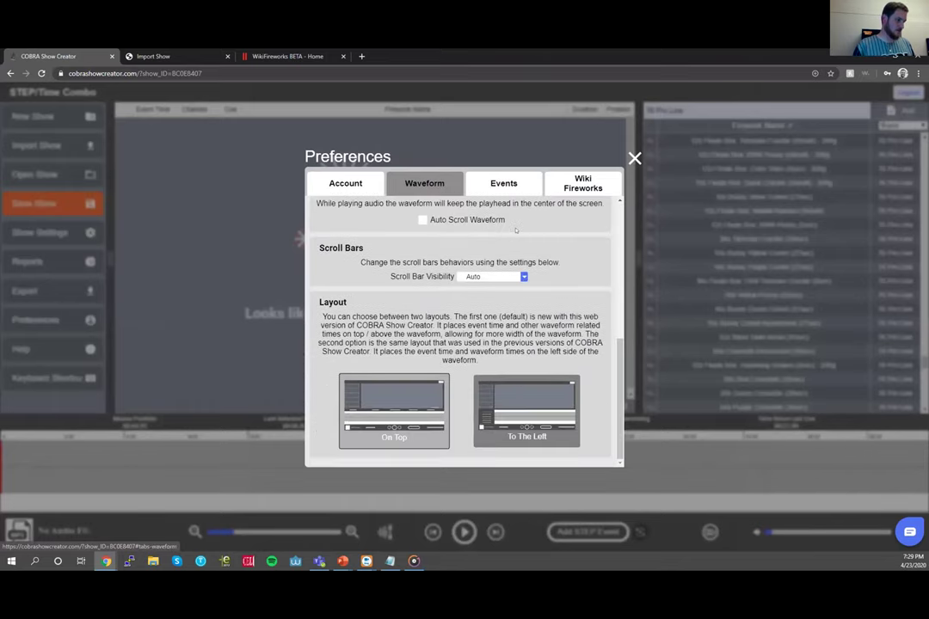
{"action": "scroll", "coordinate": [447, 275], "scroll_direction": "up", "scroll_amount": 5}
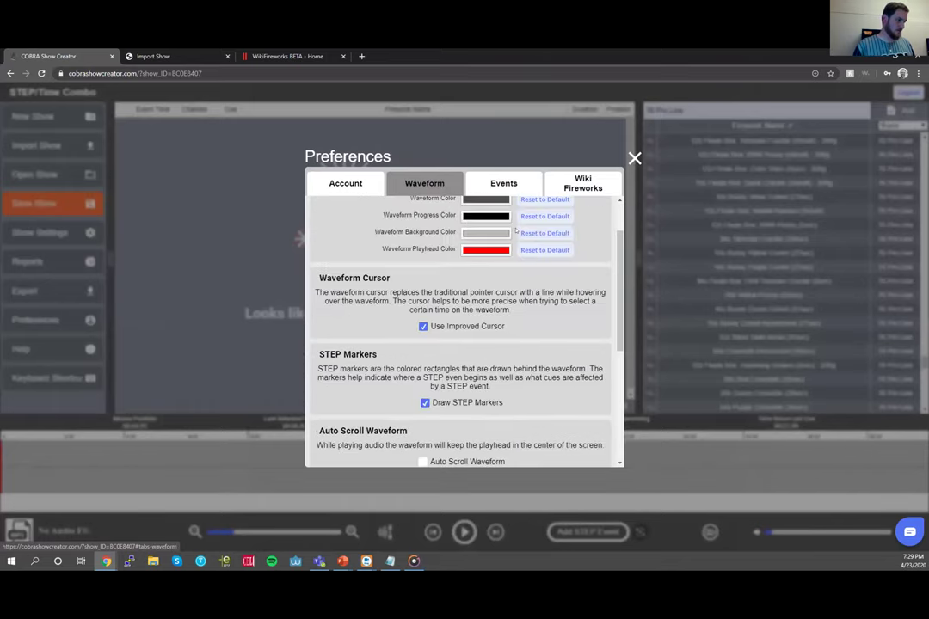
{"action": "left_click", "coordinate": [344, 183]}
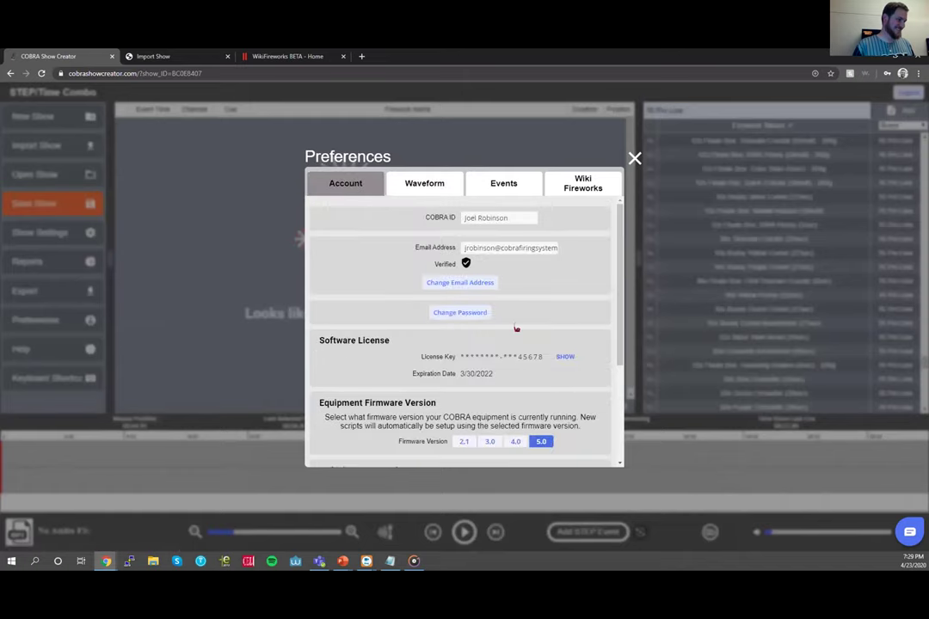
{"action": "left_click", "coordinate": [634, 158]}
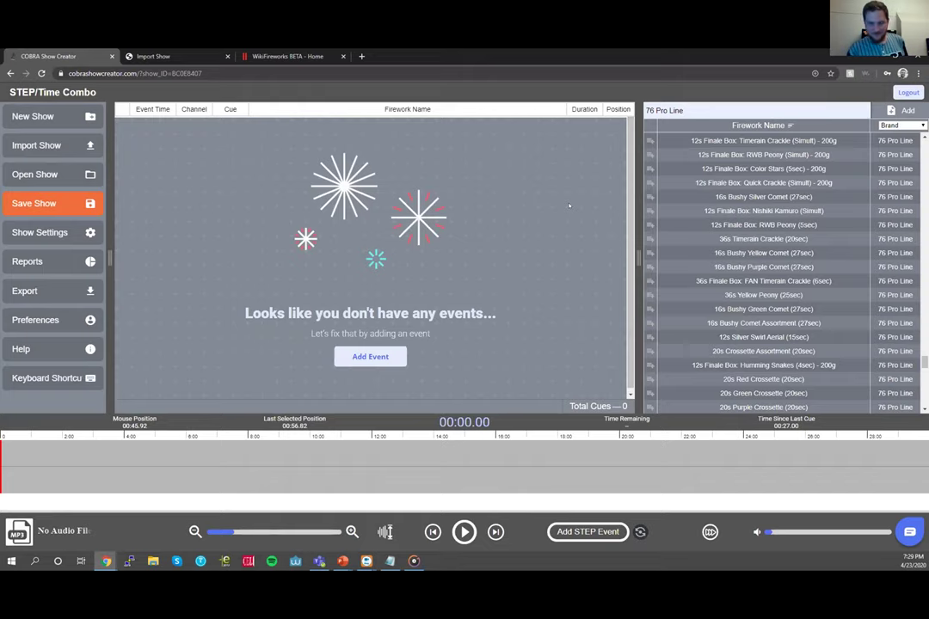
- Review the STEP Event Indicators and Absolute STEP Time options in the event preferences
{"action": "left_click", "coordinate": [35, 319]}
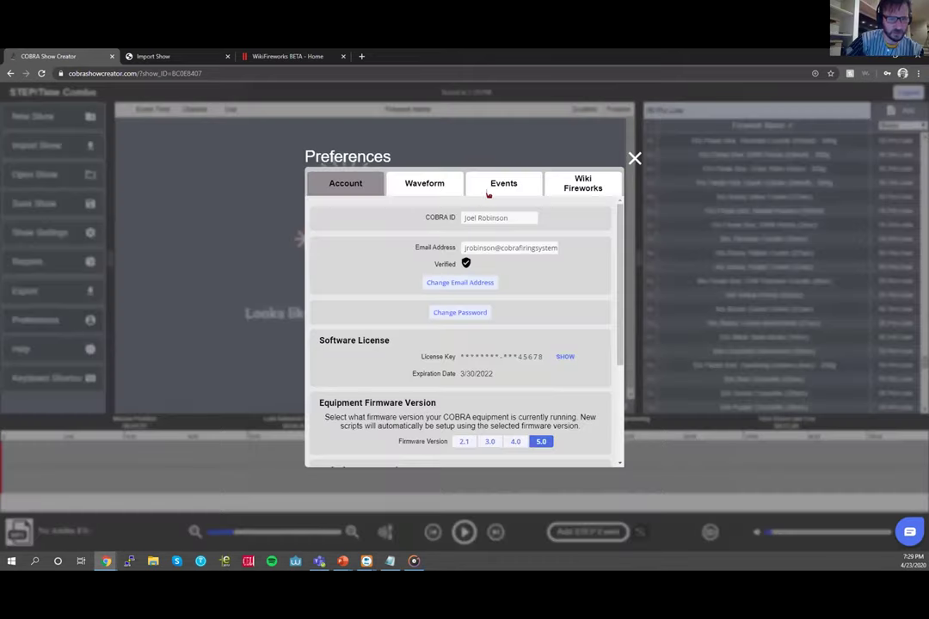
{"action": "left_click", "coordinate": [503, 183]}
{"action": "scroll", "coordinate": [513, 291], "scroll_direction": "down", "scroll_amount": 3}
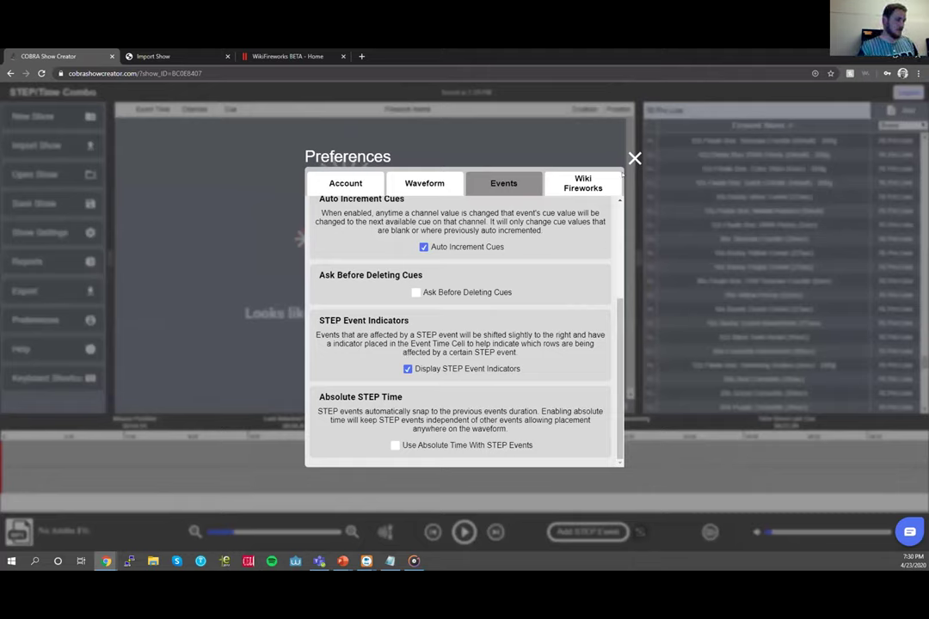
{"action": "left_click", "coordinate": [526, 144]}
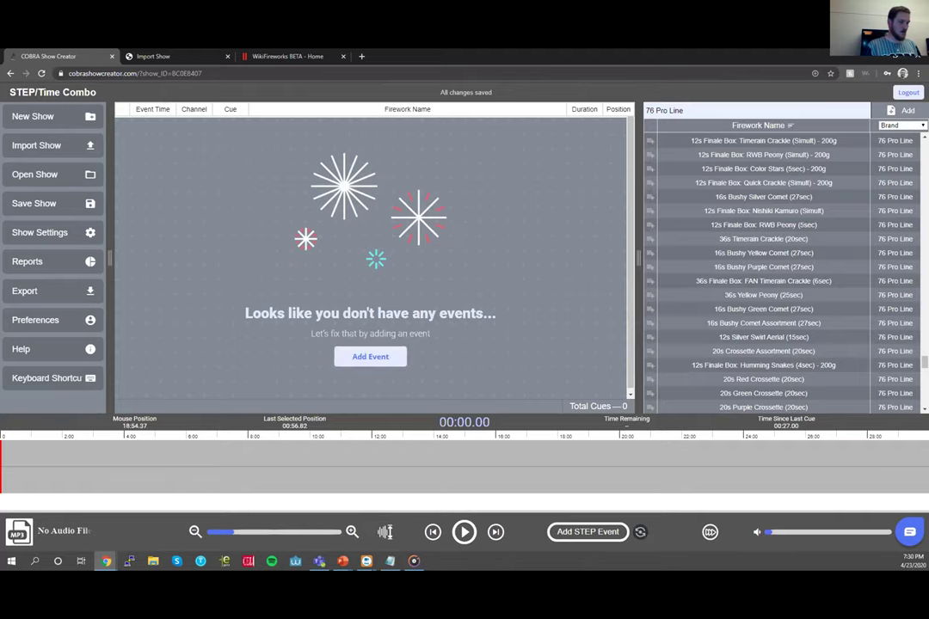
- Add a STEP event and a timed event beneath it, both with 12s Finale Box: Quick Crackle (Simult) - 200g, and save the show
{"action": "left_click", "coordinate": [495, 531]}
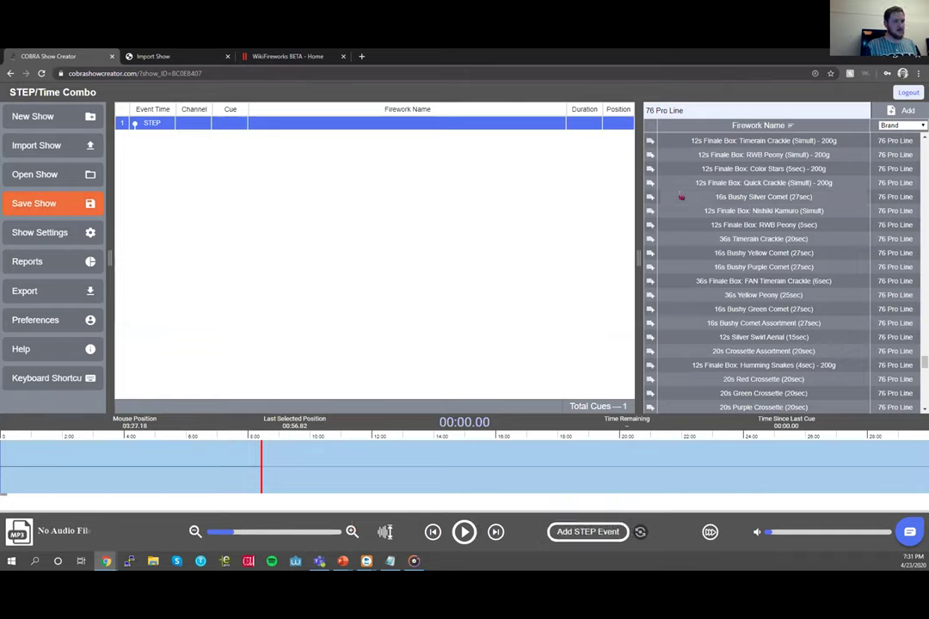
{"action": "left_click", "coordinate": [651, 182]}
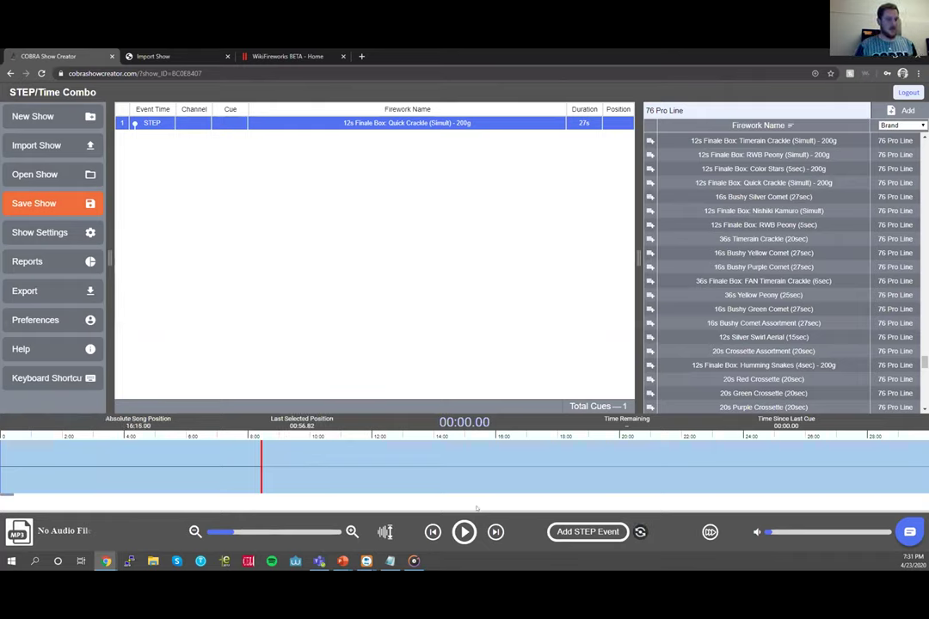
{"action": "left_click", "coordinate": [640, 532]}
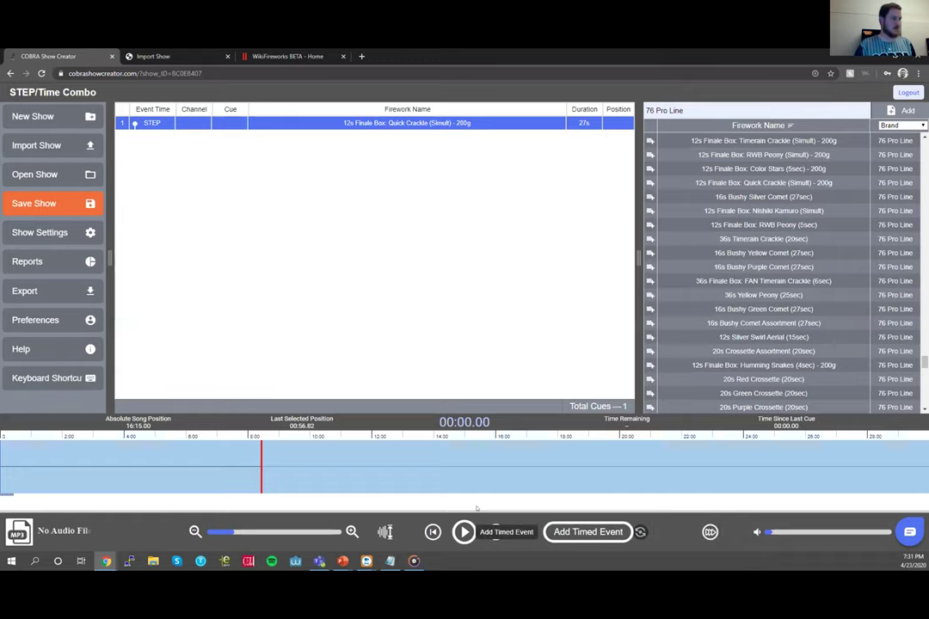
{"action": "key", "text": "a"}
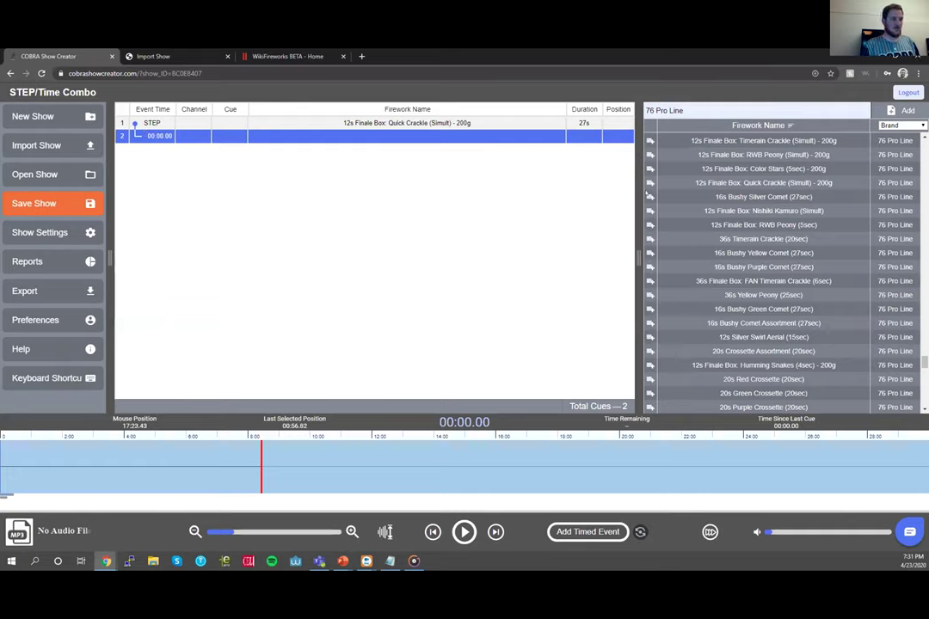
{"action": "left_click", "coordinate": [653, 183]}
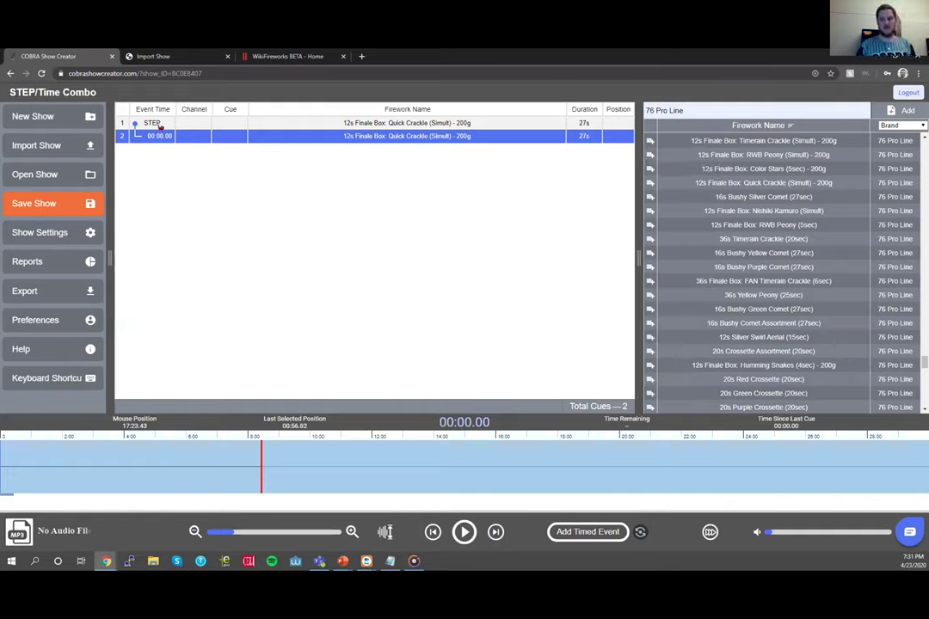
{"action": "left_click", "coordinate": [51, 202]}
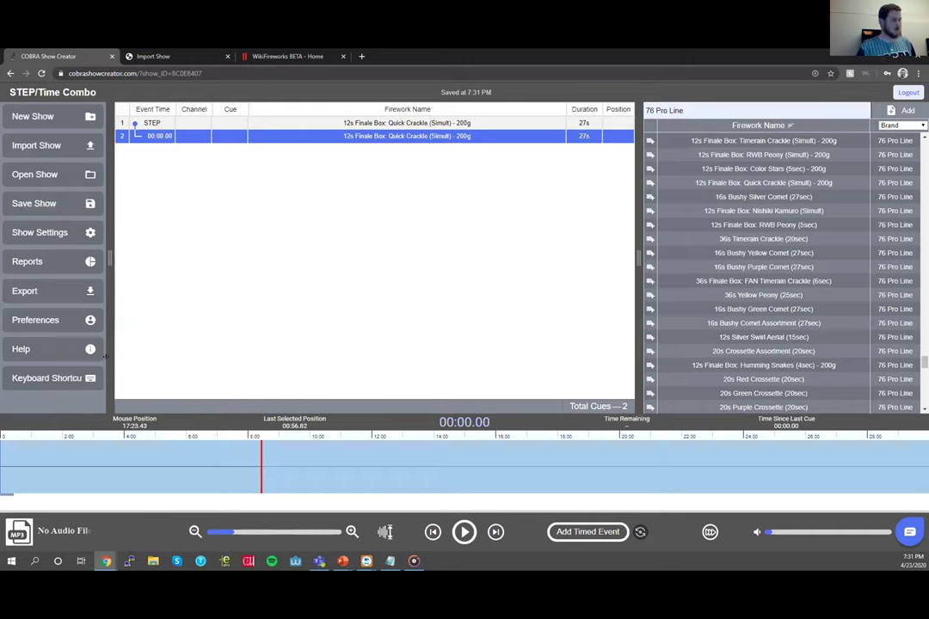
- Set the event time of the timed event under the STEP to 00:00.50
{"action": "left_click", "coordinate": [159, 138]}
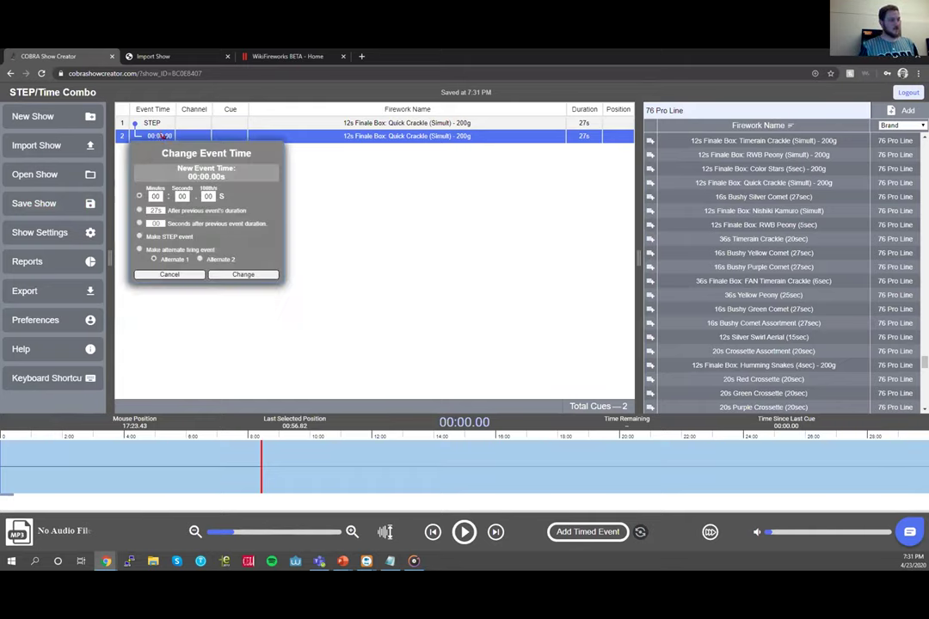
{"action": "left_click", "coordinate": [159, 137]}
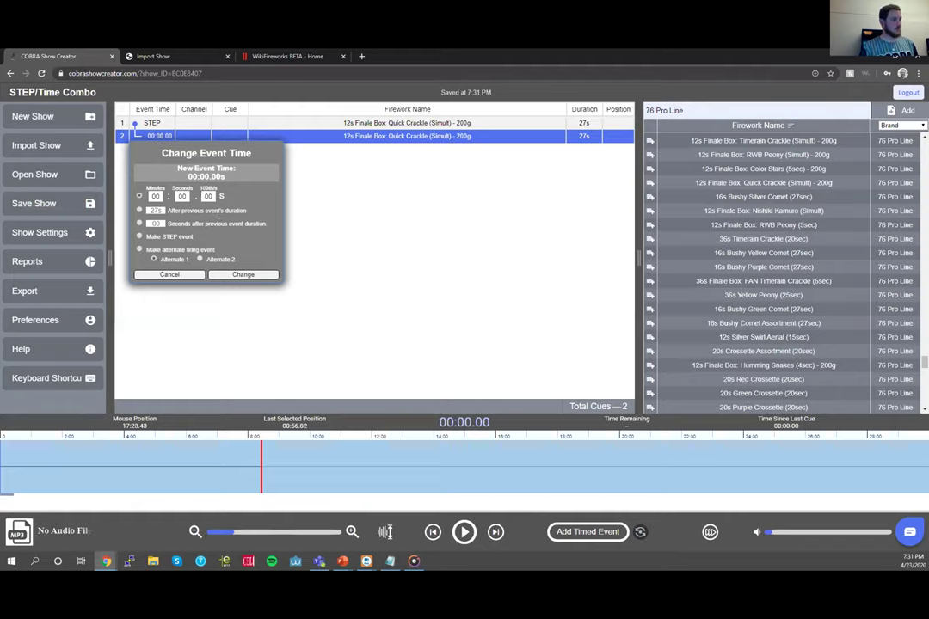
{"action": "key", "text": "Tab"}
{"action": "type", "text": "50"}
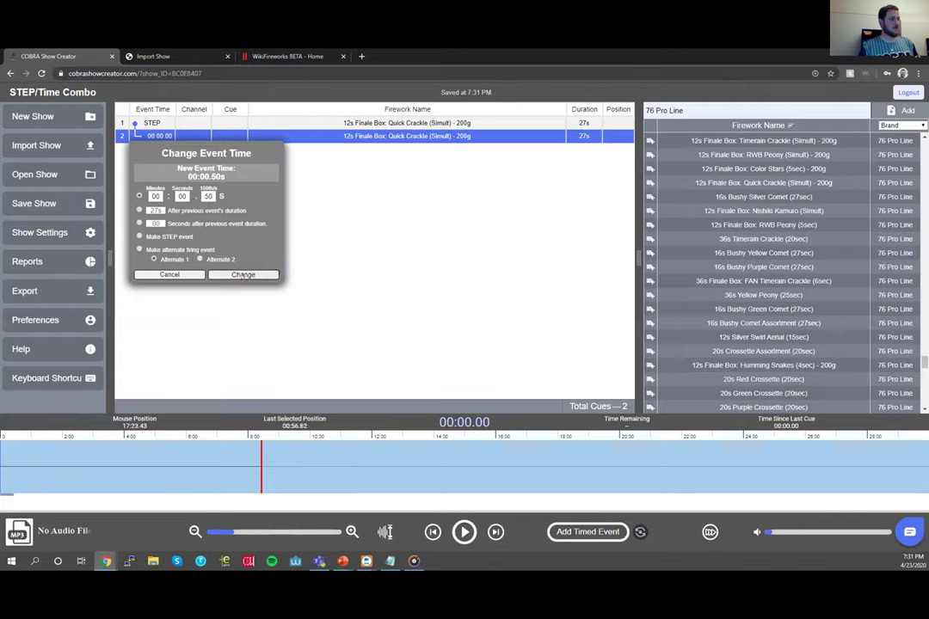
{"action": "key", "text": "Return"}
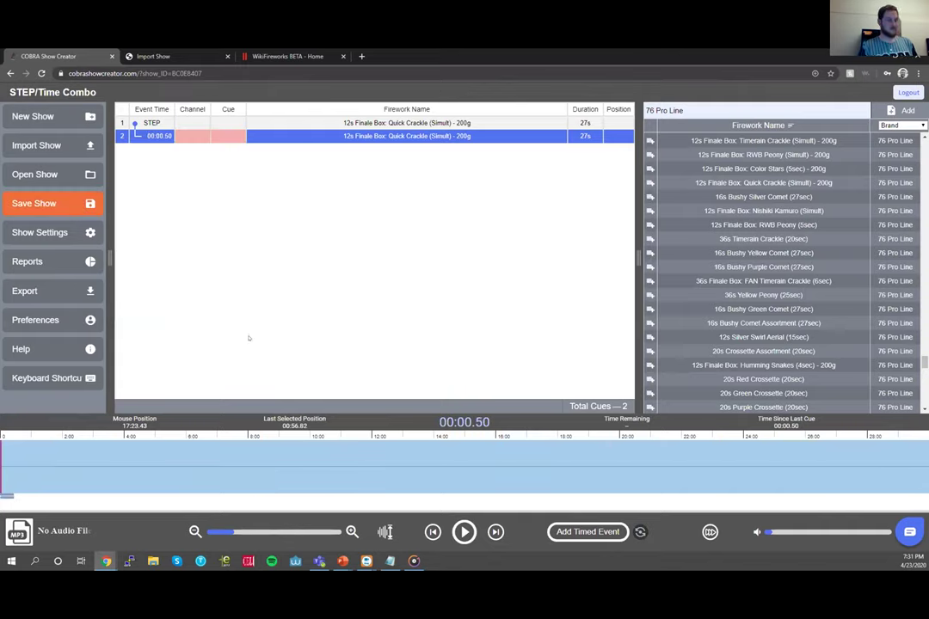
- Switch event adding back to STEP and add a second STEP event after the timed event's duration
{"action": "left_click", "coordinate": [17, 464]}
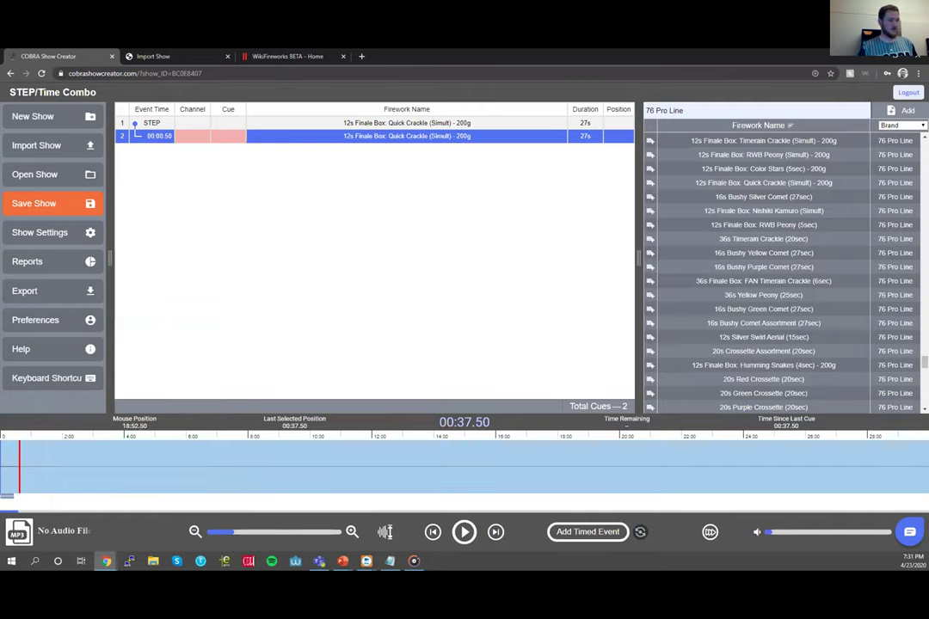
{"action": "key", "text": "Return"}
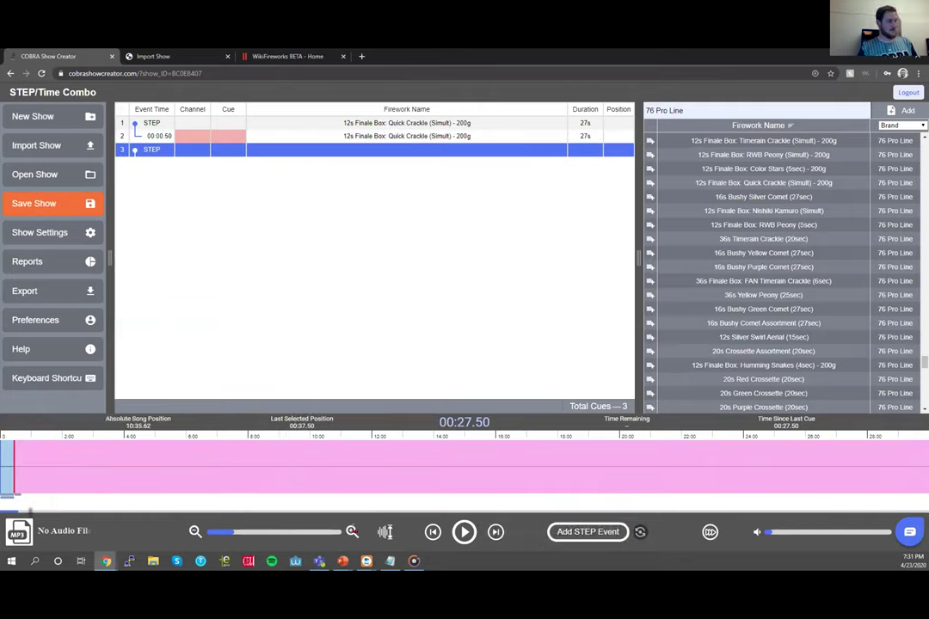
{"action": "left_click", "coordinate": [351, 532]}
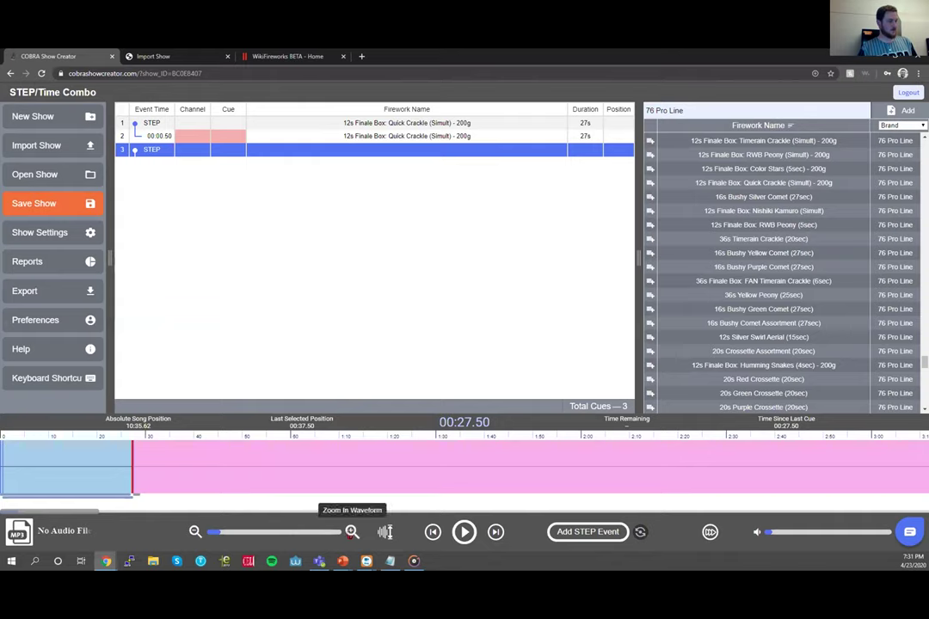
- Assign 12s Finale Box: Quick Crackle (Simult) - 200g to the second STEP event and add a timed event beneath it at about 00:30.13
{"action": "left_click", "coordinate": [352, 531]}
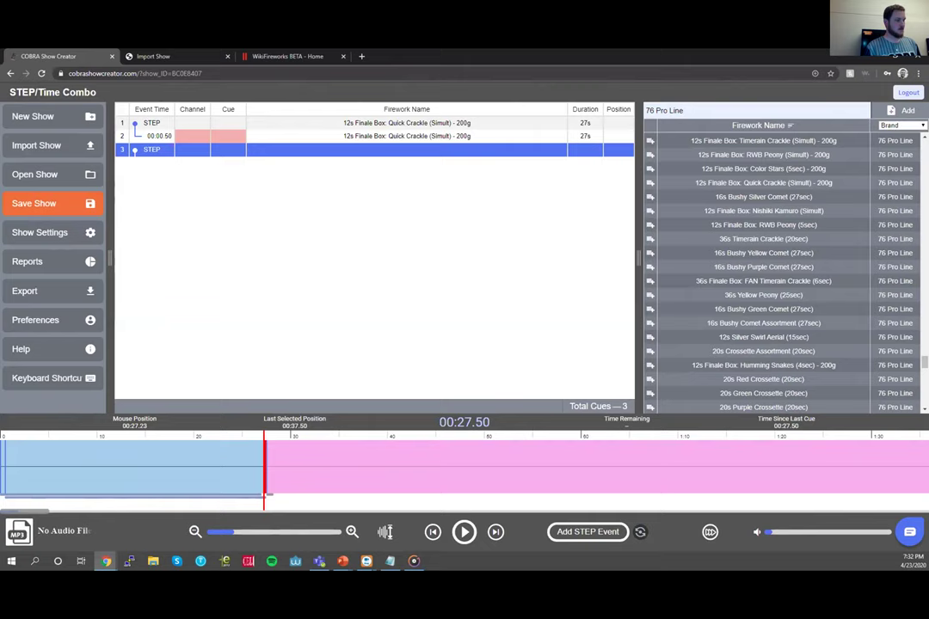
{"action": "left_click", "coordinate": [650, 183]}
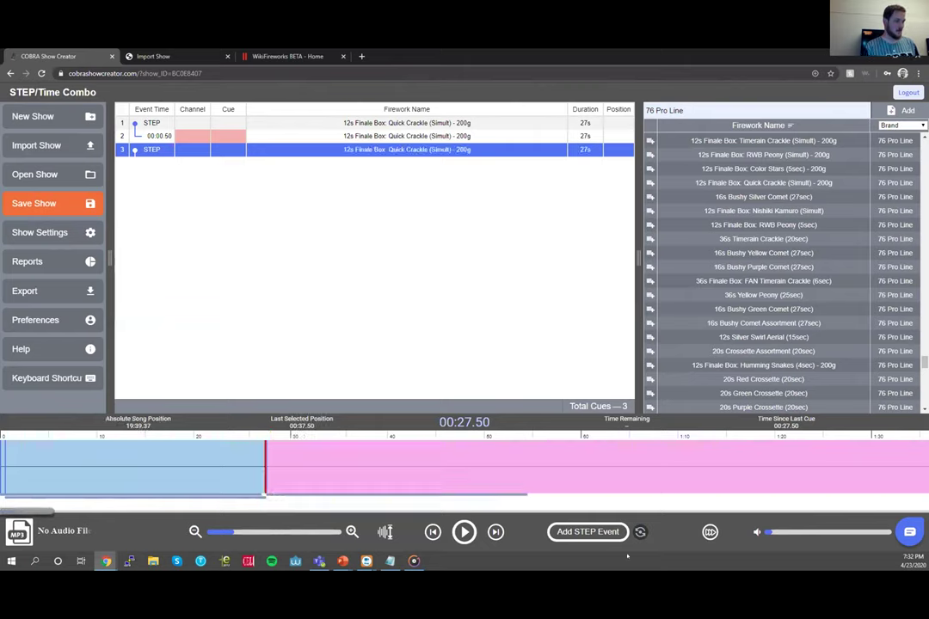
{"action": "left_click", "coordinate": [640, 532]}
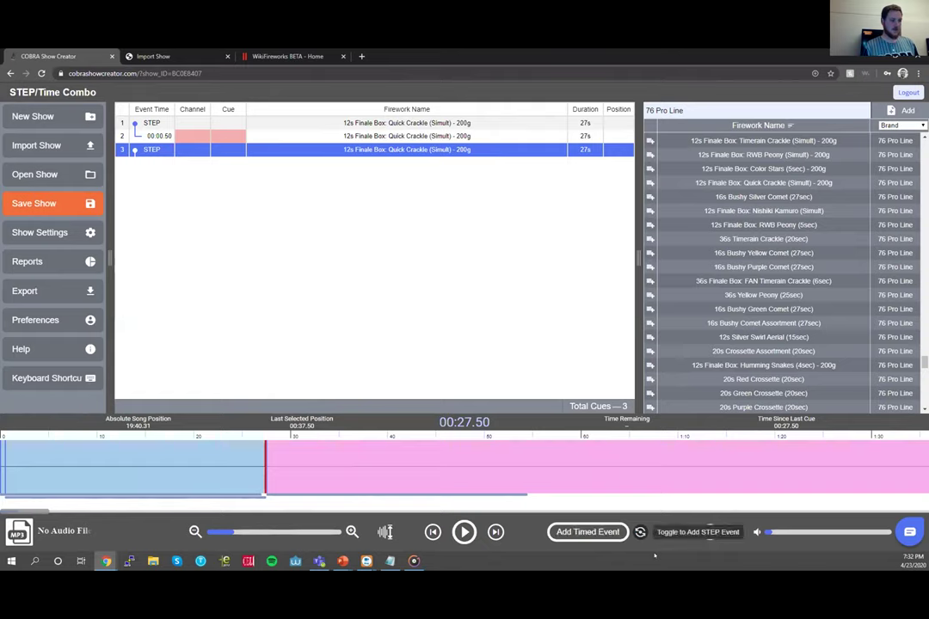
{"action": "left_click", "coordinate": [321, 469]}
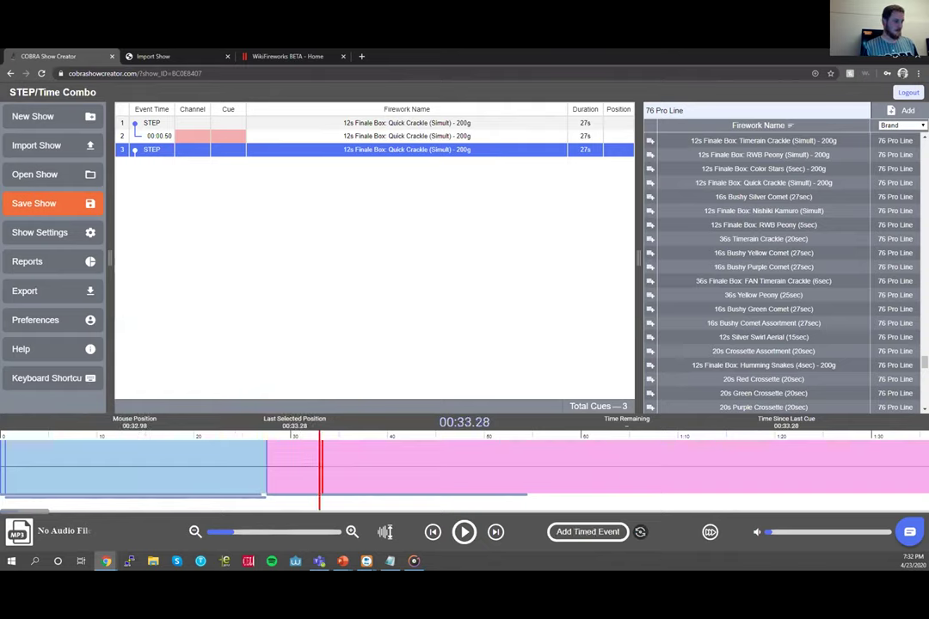
{"action": "left_click", "coordinate": [293, 469]}
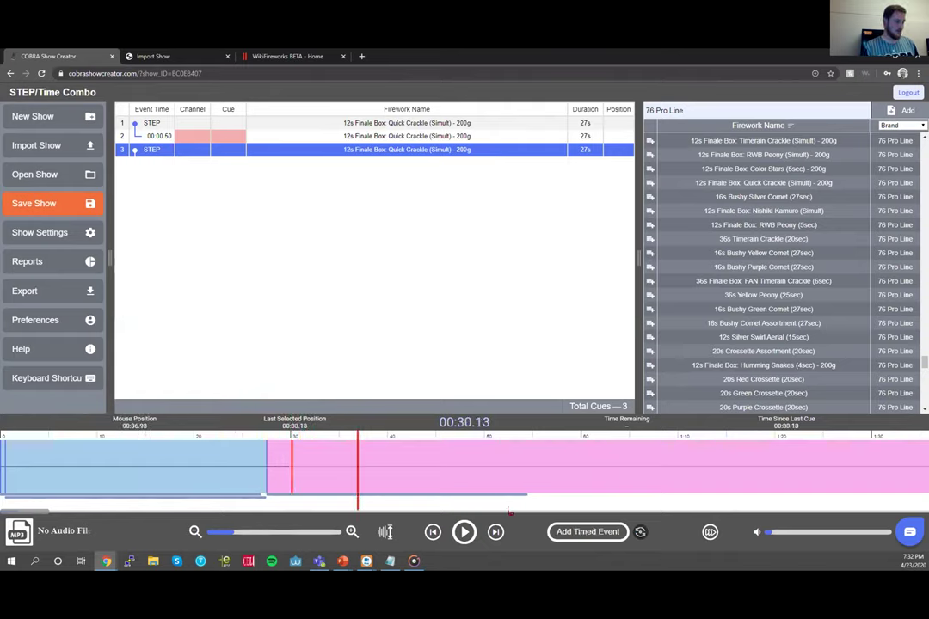
{"action": "left_click", "coordinate": [495, 531]}
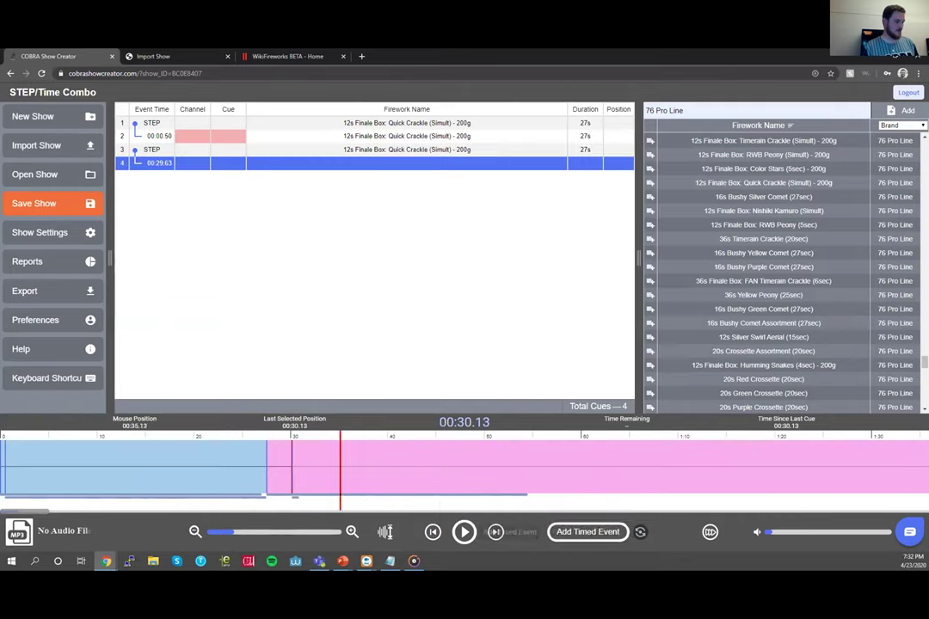
- Set the event time of the timed event under the second STEP to 00:02.63 and save the show
{"action": "left_click", "coordinate": [177, 164]}
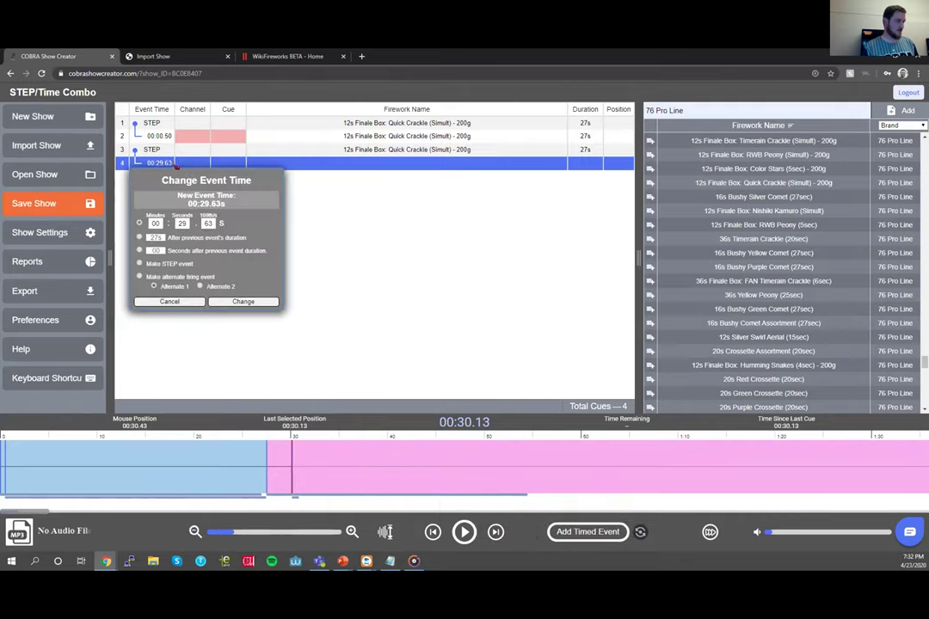
{"action": "key", "text": "BackSpace"}
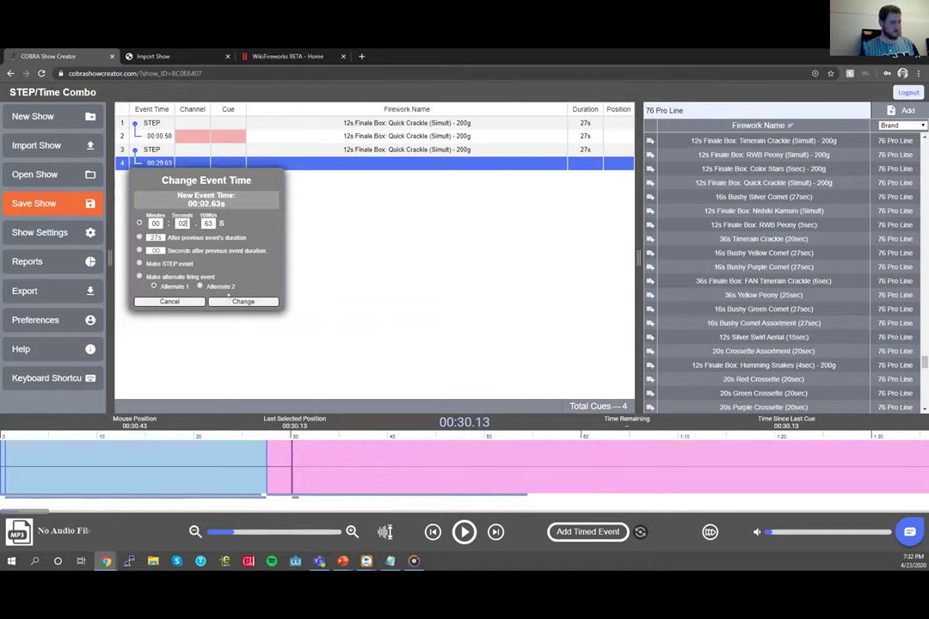
{"action": "left_click", "coordinate": [238, 301]}
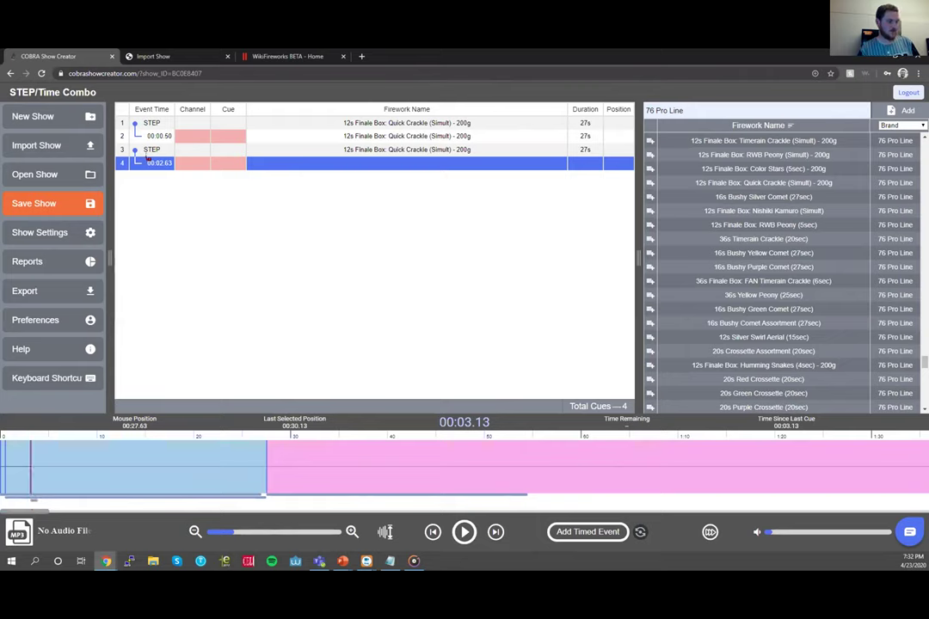
{"action": "key", "text": "ctrl+s"}
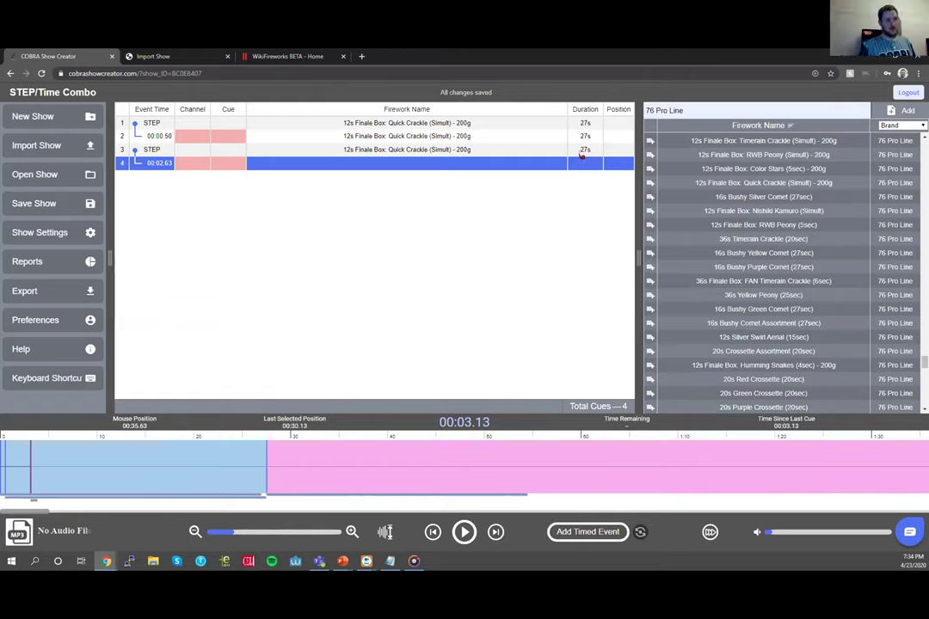
- Try durations of 25s and 0 for the second STEP event
{"action": "double_click", "coordinate": [583, 152]}
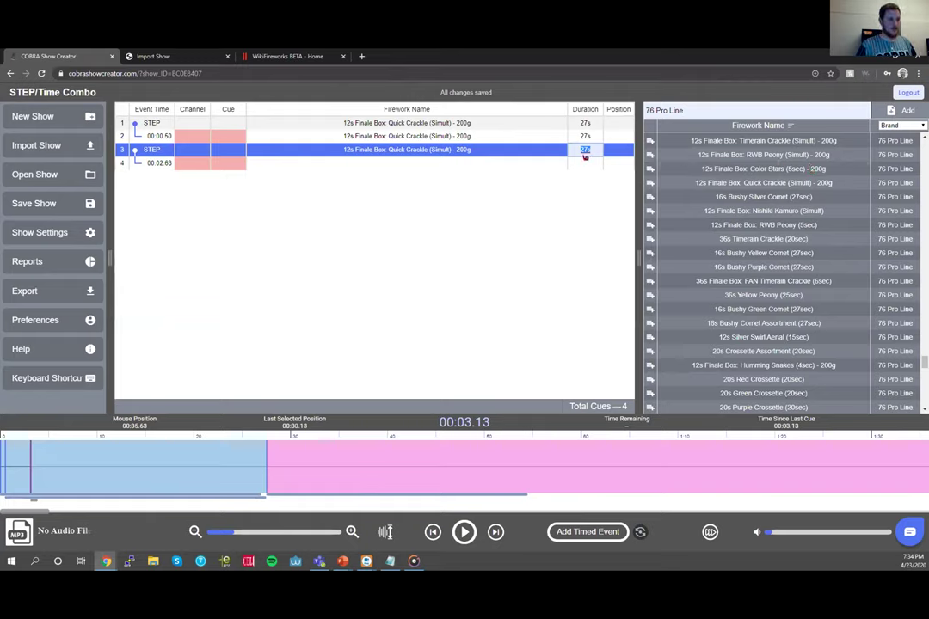
{"action": "type", "text": "25"}
{"action": "key", "text": "Return"}
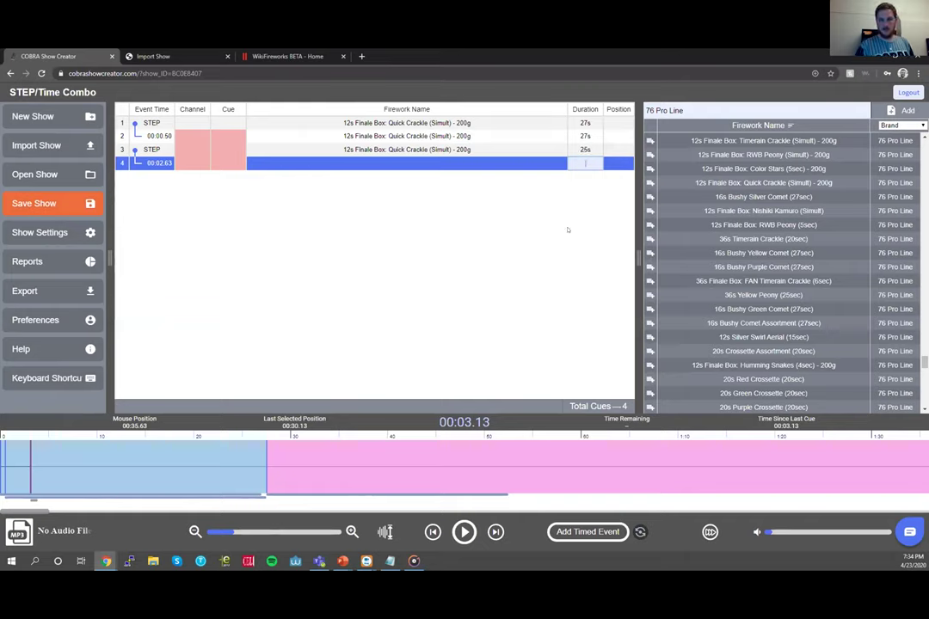
{"action": "left_click", "coordinate": [585, 151]}
{"action": "type", "text": "0"}
{"action": "key", "text": "Return"}
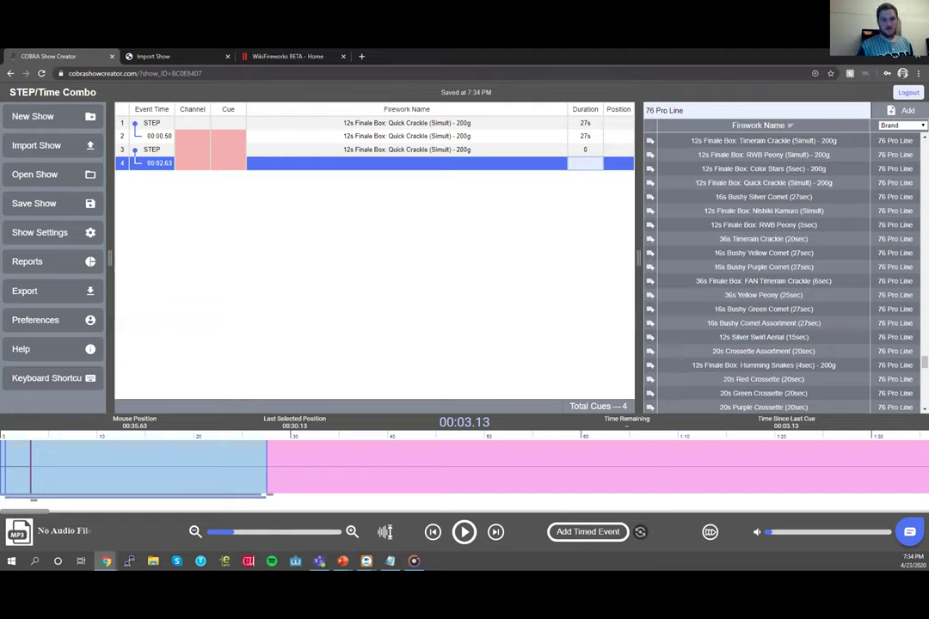
- Review the list of keyboard shortcuts, including those for adding cues and STEP cues
{"action": "left_click", "coordinate": [535, 186]}
{"action": "left_click", "coordinate": [581, 155]}
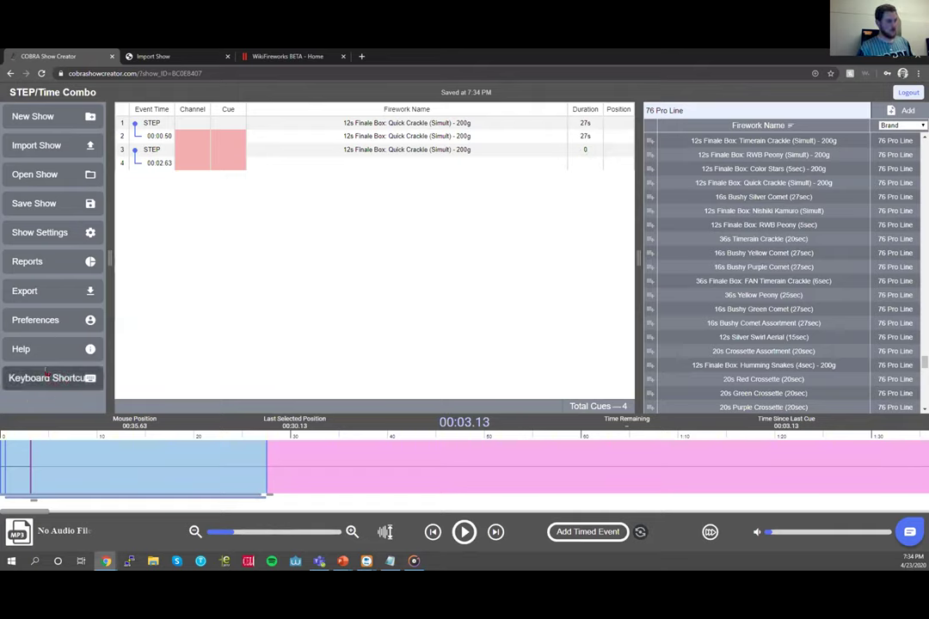
{"action": "left_click", "coordinate": [53, 384]}
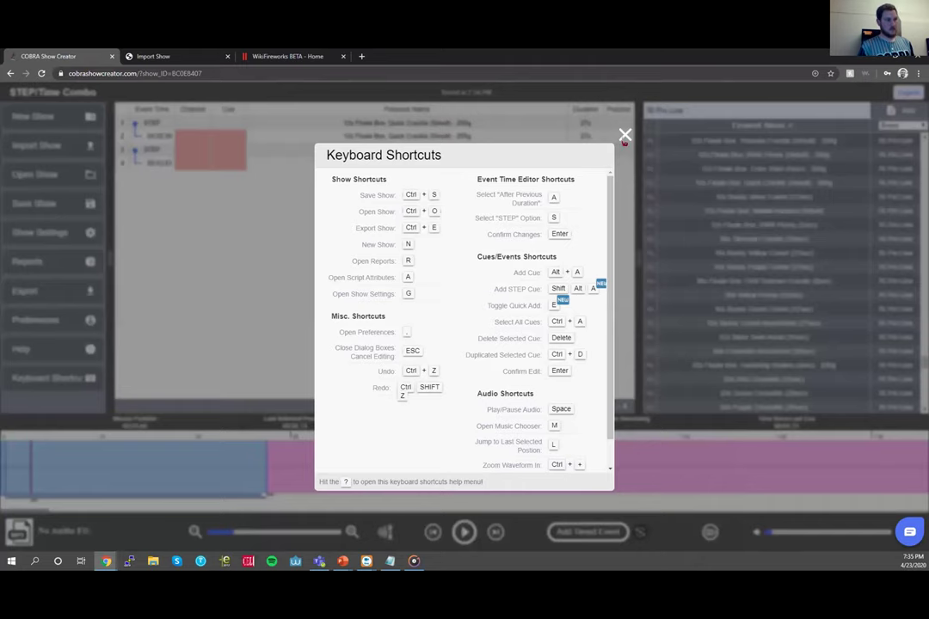
{"action": "left_click", "coordinate": [528, 121]}
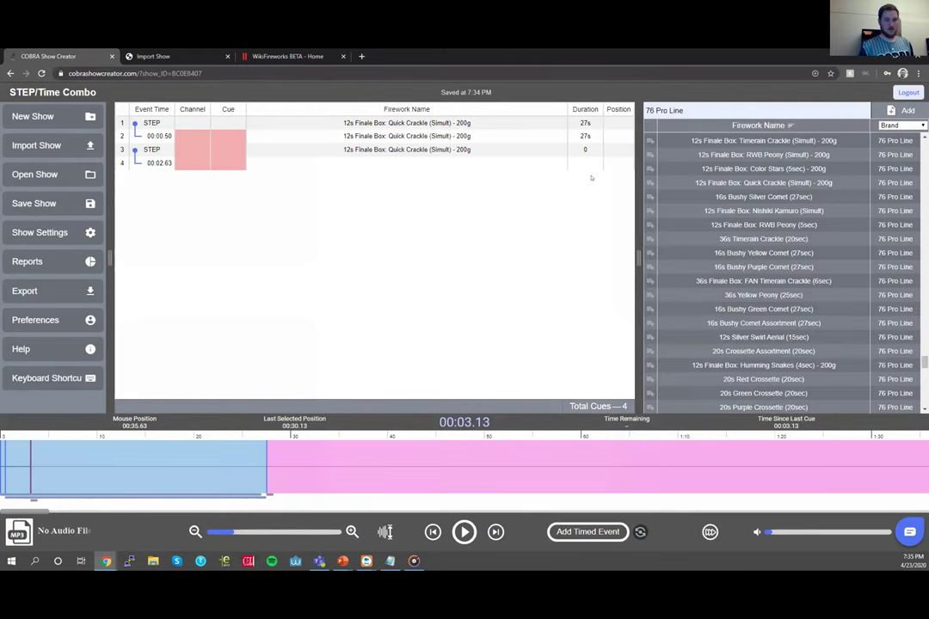
- Set the duration of the second STEP event to 27s
{"action": "left_click", "coordinate": [585, 149]}
{"action": "type", "text": "25s"}
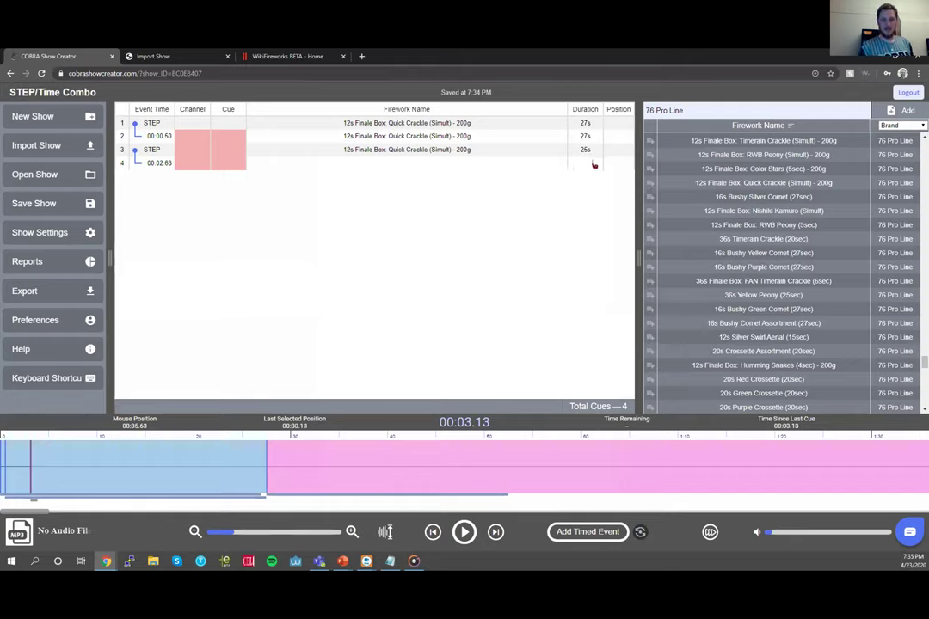
{"action": "key", "text": "BackSpace"}
{"action": "type", "text": "7"}
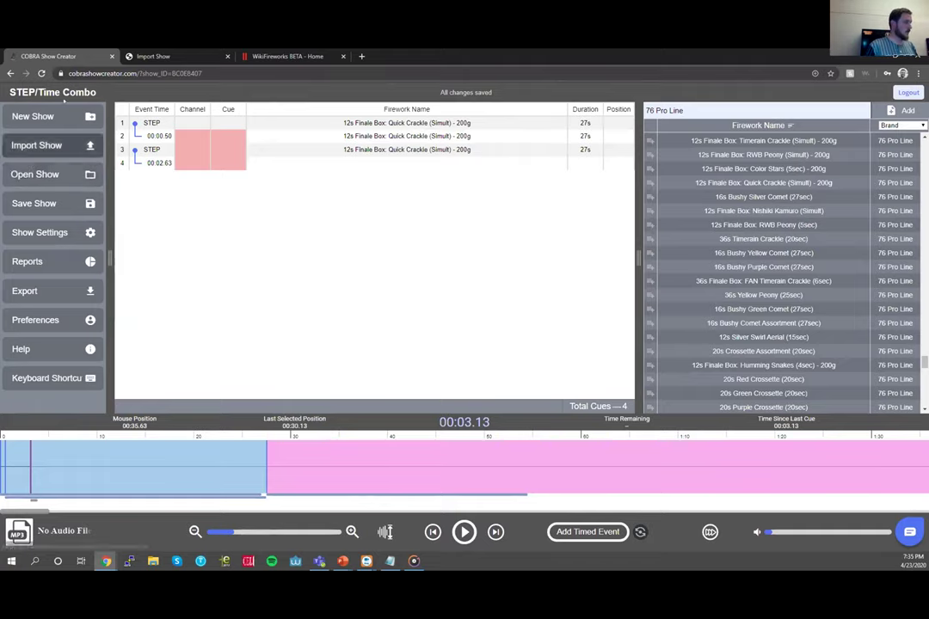
- Create a new show named Pyromusical with firmware version 5.0 and choose Tiger Savage as its audio file
{"action": "left_click", "coordinate": [33, 116]}
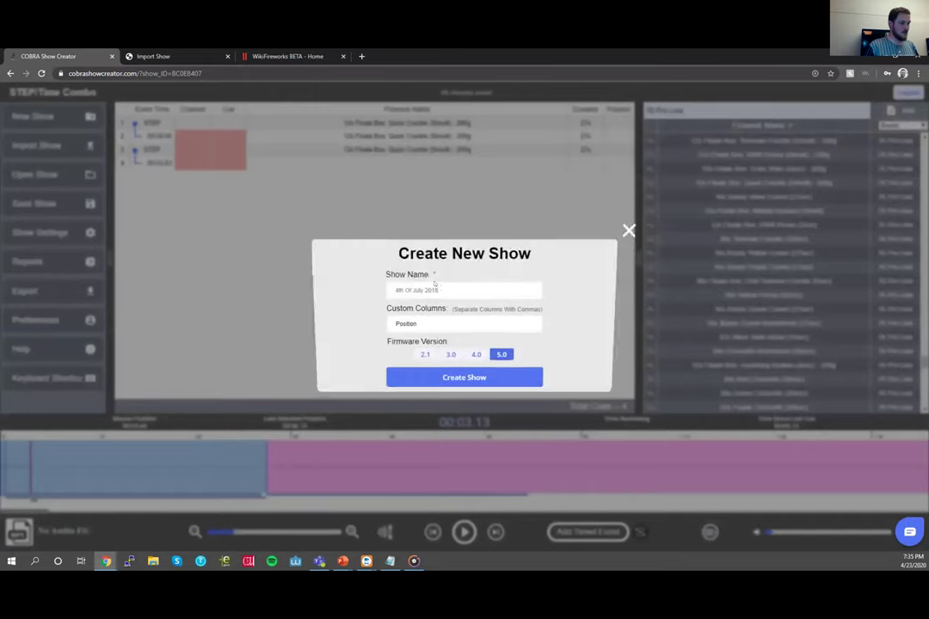
{"action": "left_click", "coordinate": [439, 289]}
{"action": "type", "text": "Pyromusica"}
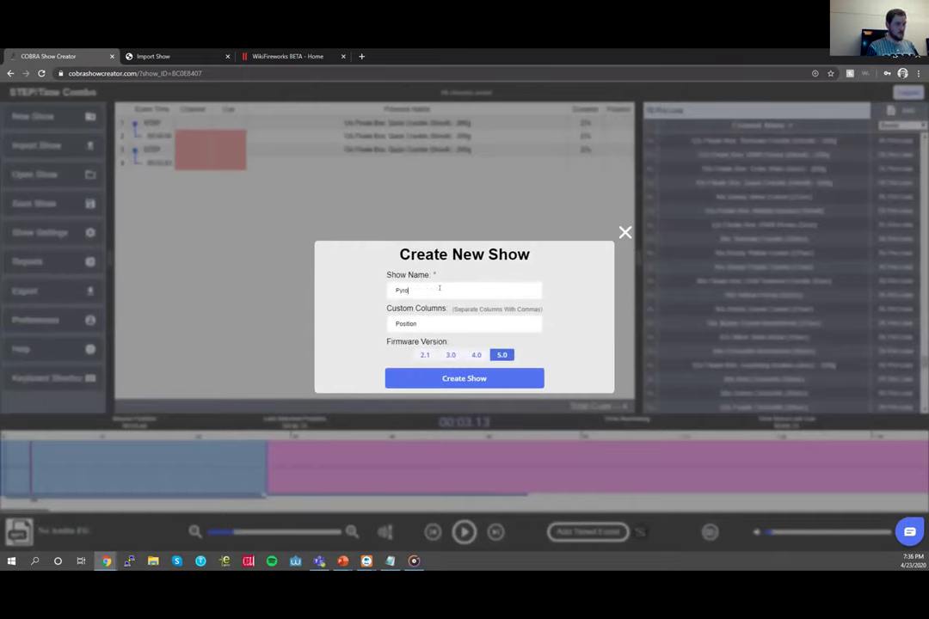
{"action": "type", "text": "l"}
{"action": "left_click", "coordinate": [473, 383]}
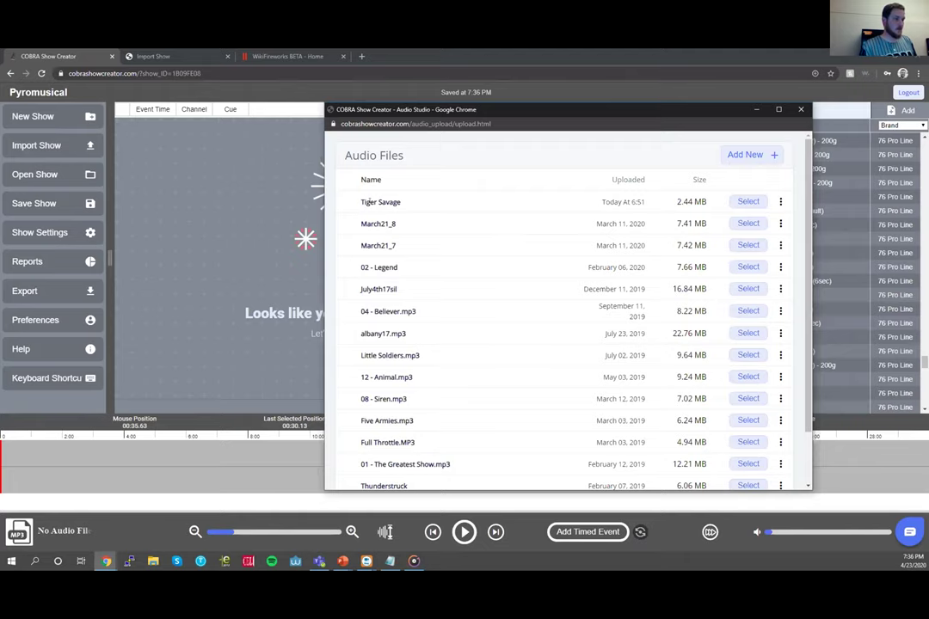
{"action": "left_click", "coordinate": [744, 203]}
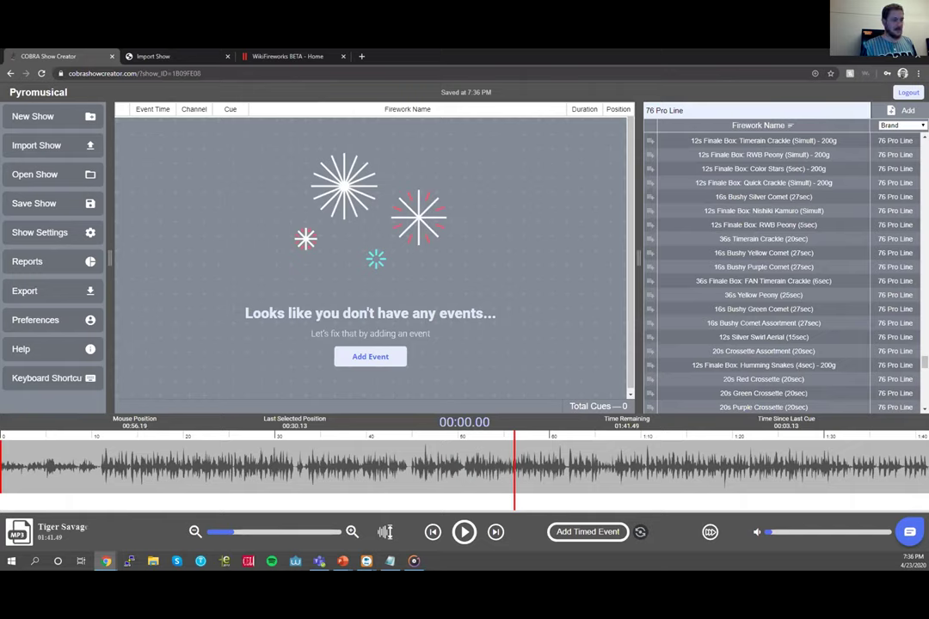
- Adjust the Waveform Peak Height of the song between 8 and 10, raising it again at the end
{"action": "left_click", "coordinate": [351, 531]}
{"action": "left_click", "coordinate": [352, 532]}
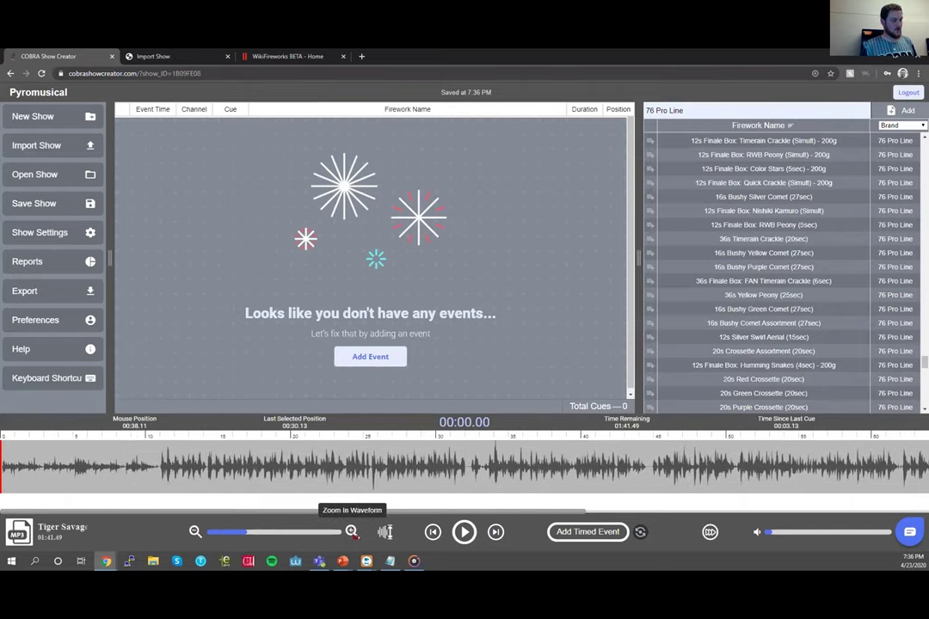
{"action": "left_click", "coordinate": [352, 532]}
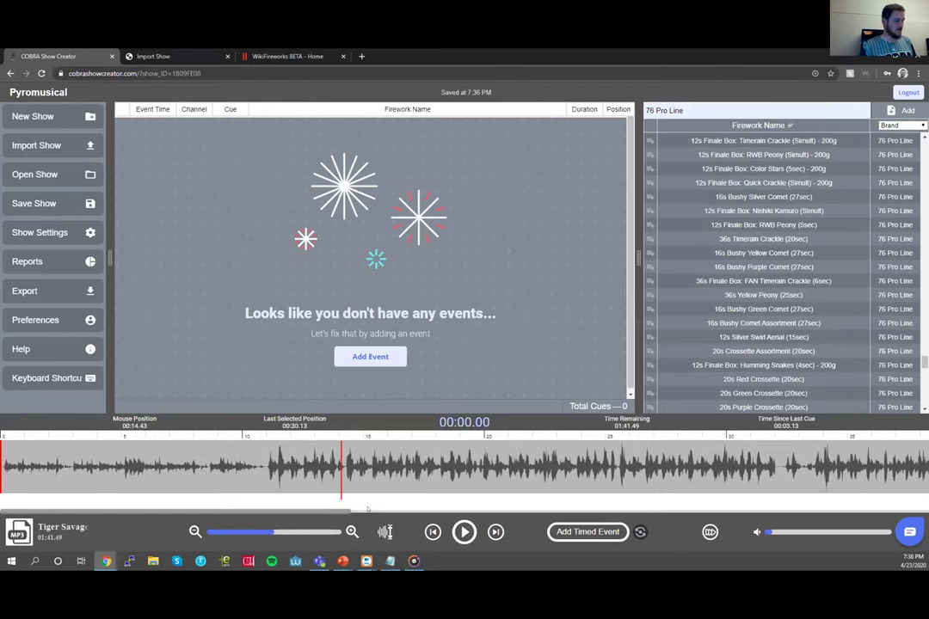
{"action": "mouse_move", "coordinate": [386, 533]}
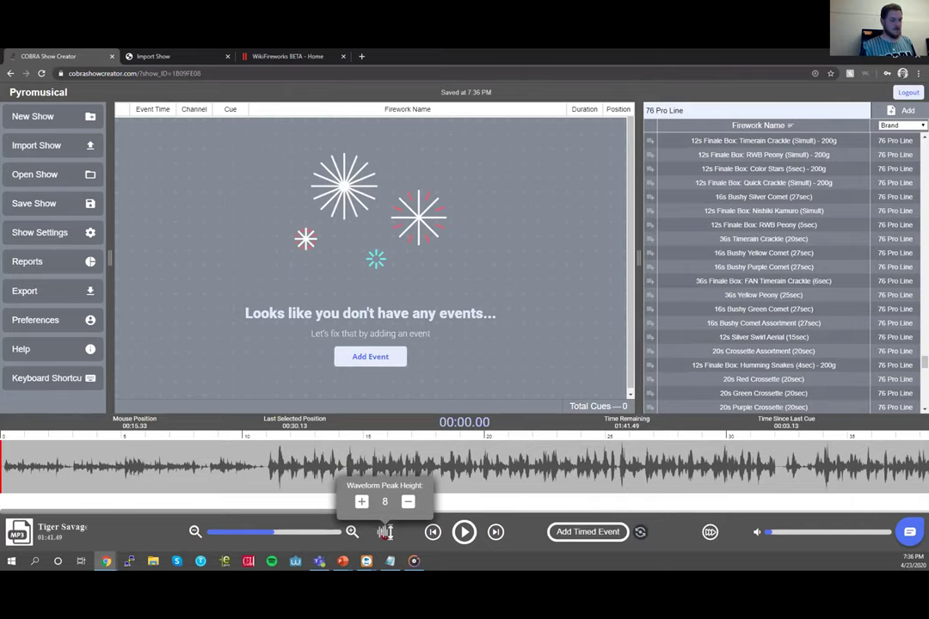
{"action": "left_click", "coordinate": [360, 503]}
{"action": "left_click", "coordinate": [360, 503]}
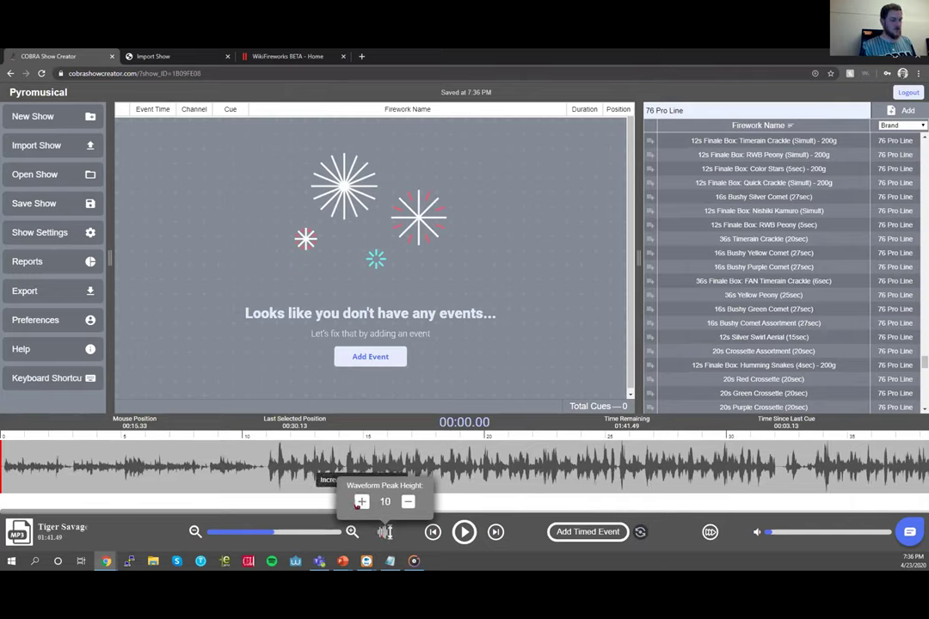
{"action": "left_click", "coordinate": [407, 503]}
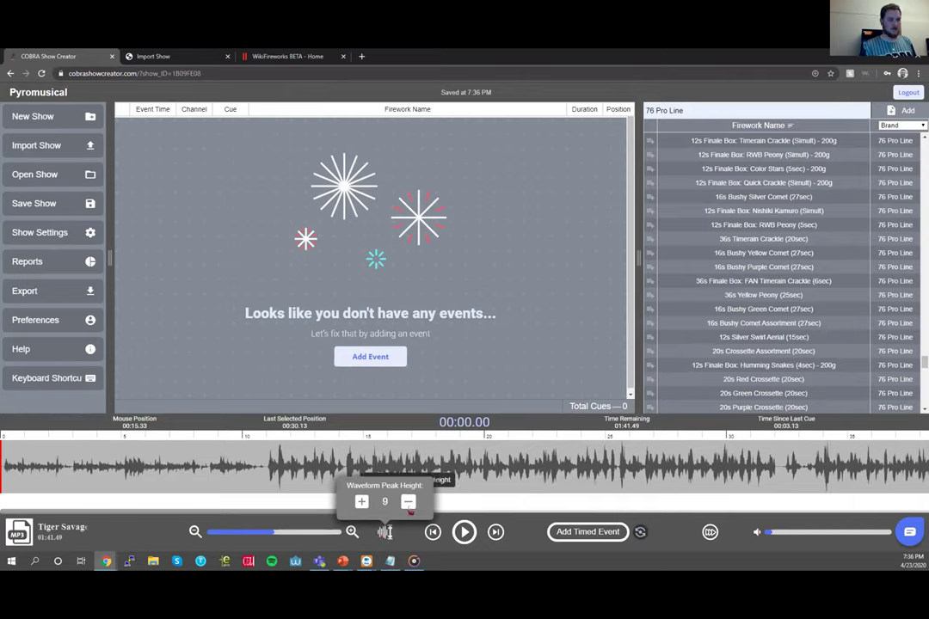
{"action": "left_click", "coordinate": [407, 504]}
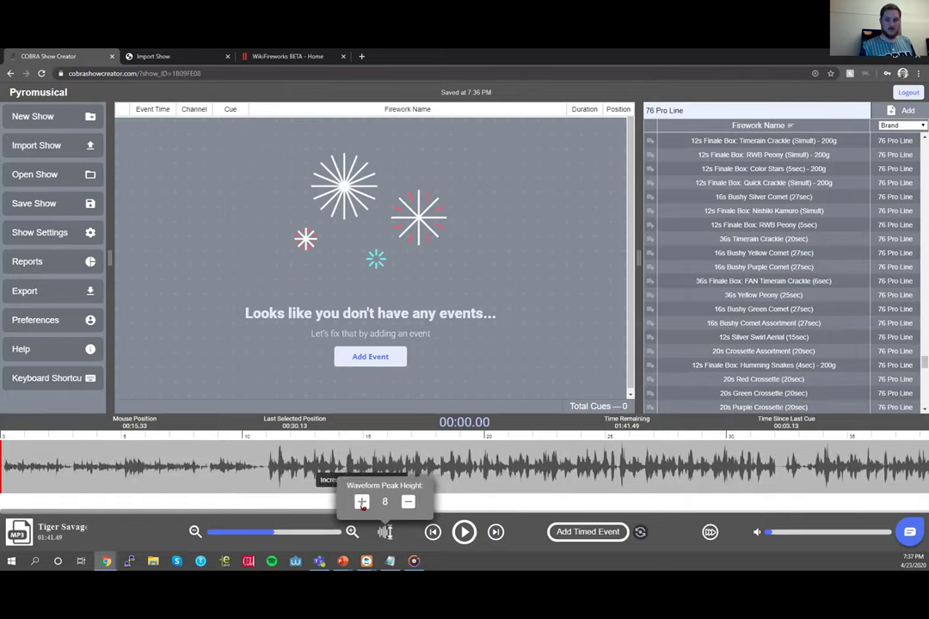
{"action": "left_click", "coordinate": [360, 503]}
{"action": "left_click", "coordinate": [360, 503]}
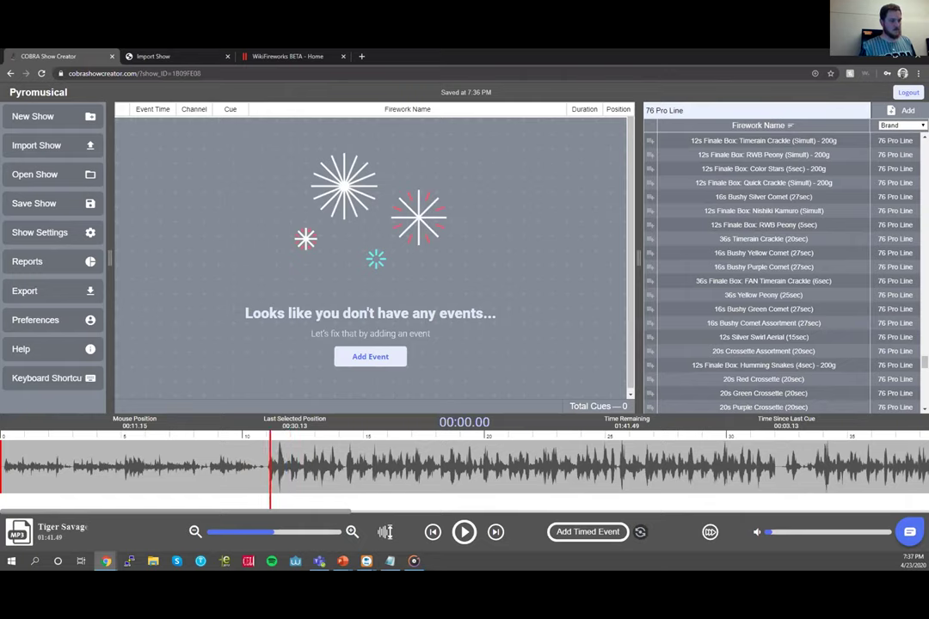
- Look for the start of the song's louder section in the waveform, playing the audio from about 00:10.29
{"action": "left_click", "coordinate": [270, 464]}
{"action": "left_click", "coordinate": [280, 465]}
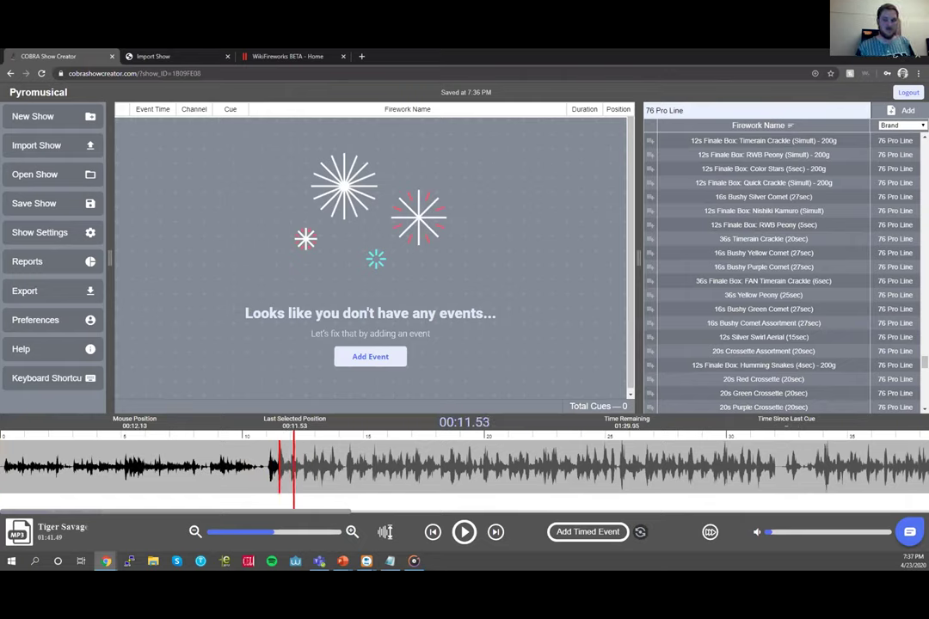
{"action": "left_click", "coordinate": [210, 464]}
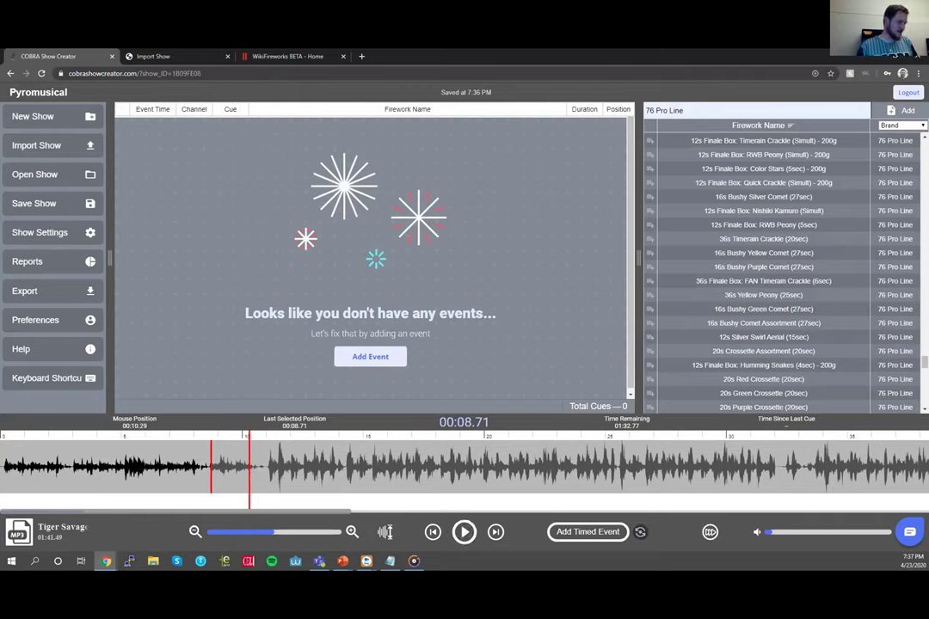
{"action": "left_click", "coordinate": [249, 469]}
{"action": "left_click", "coordinate": [465, 531]}
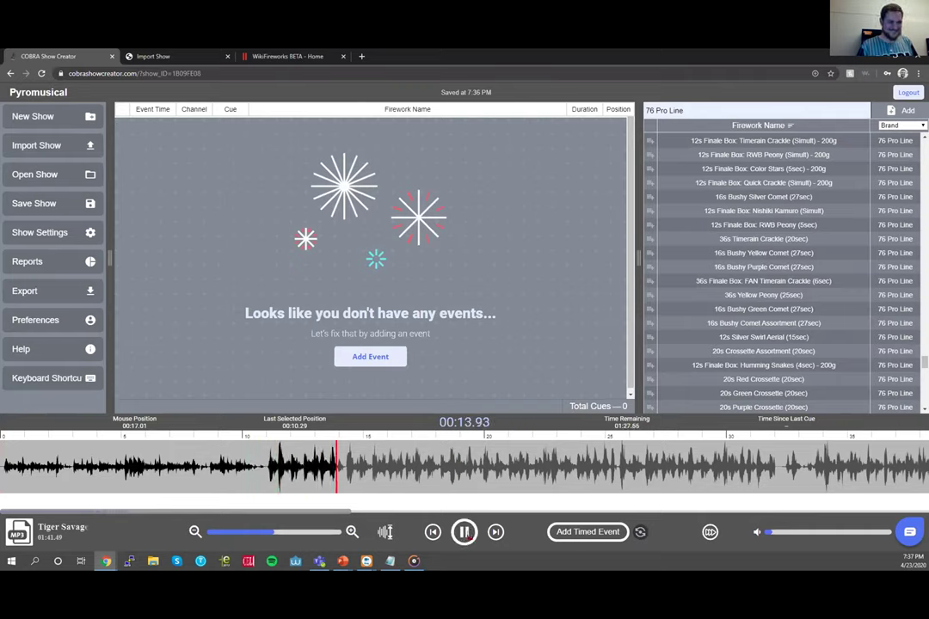
{"action": "left_click", "coordinate": [464, 531]}
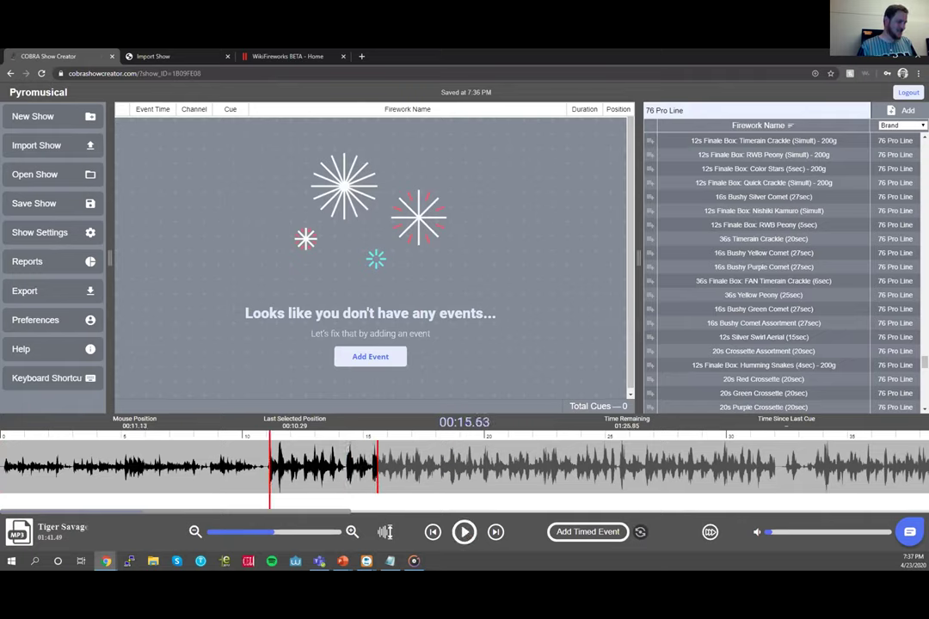
- Place the song position at 00:11.13, where the waveform's louder section starts, and play briefly from there
{"action": "left_click", "coordinate": [269, 465]}
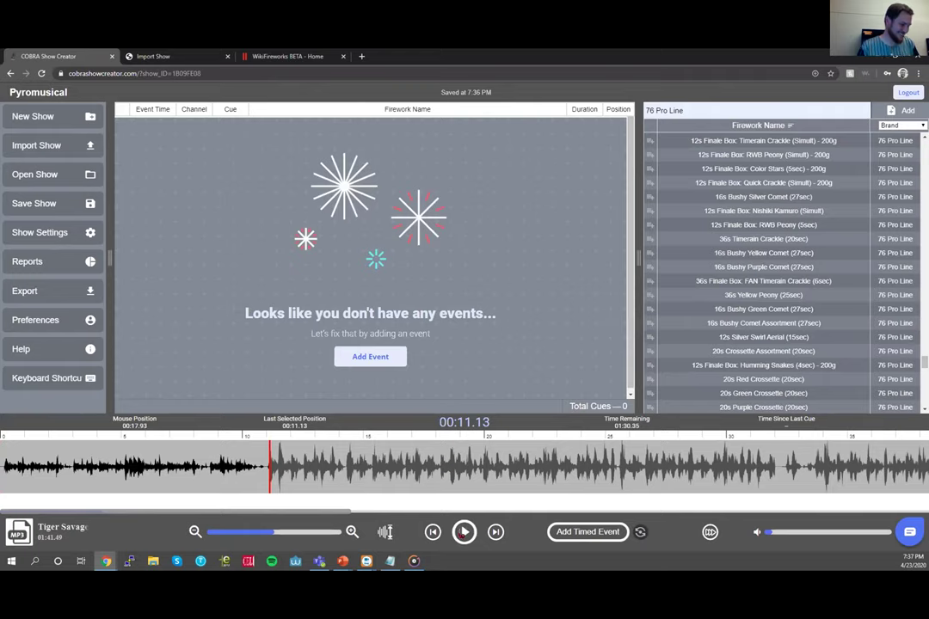
{"action": "left_click", "coordinate": [465, 532]}
{"action": "key", "text": "space"}
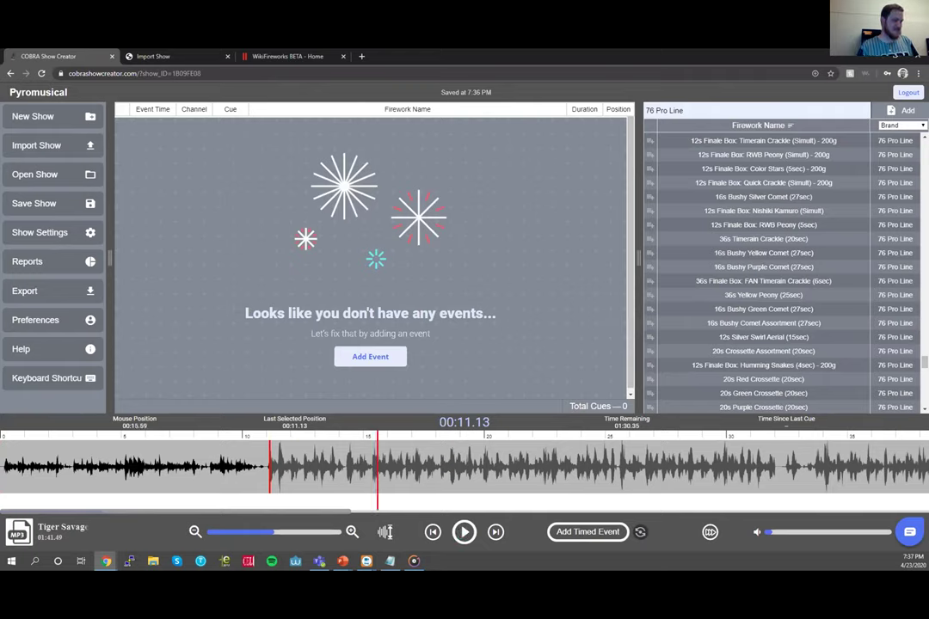
- Add timed events to the Pyromusical show at 00:11.13 and 00:11.53
{"action": "left_click", "coordinate": [588, 531]}
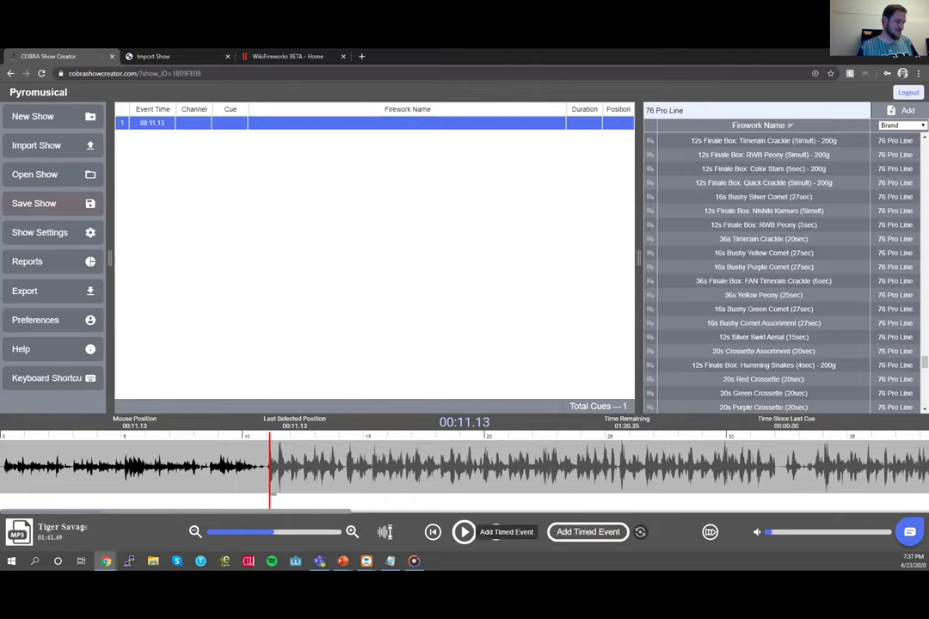
{"action": "left_click", "coordinate": [279, 469]}
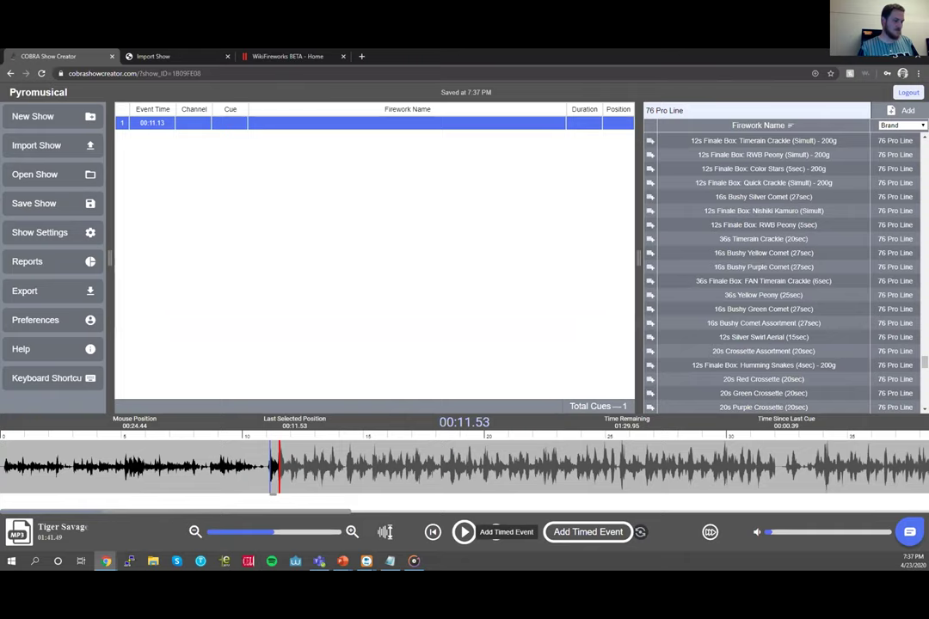
{"action": "left_click", "coordinate": [588, 531]}
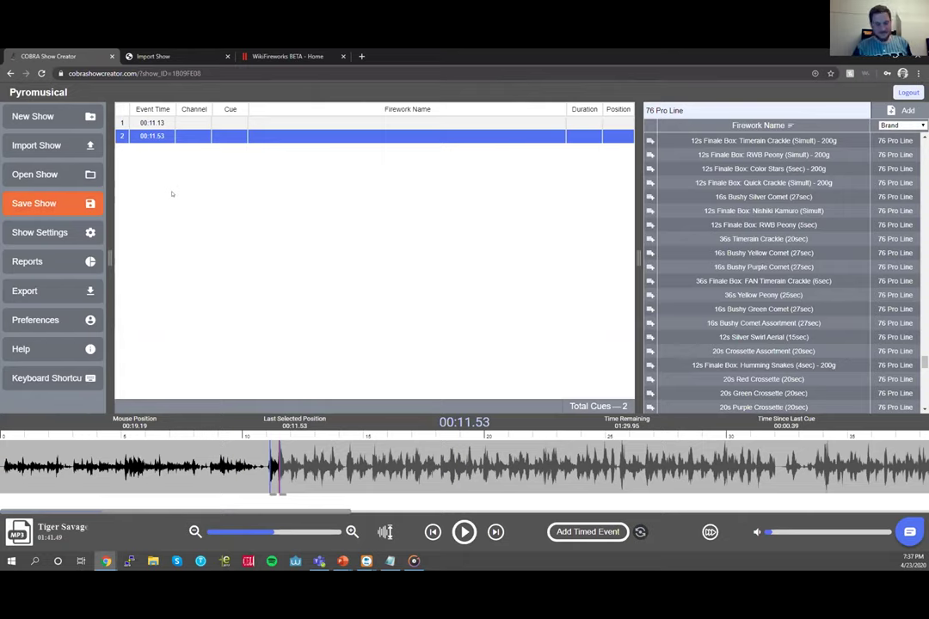
- Shift both events of the Pyromusical show 0.1 second earlier together
{"action": "left_click", "coordinate": [122, 124]}
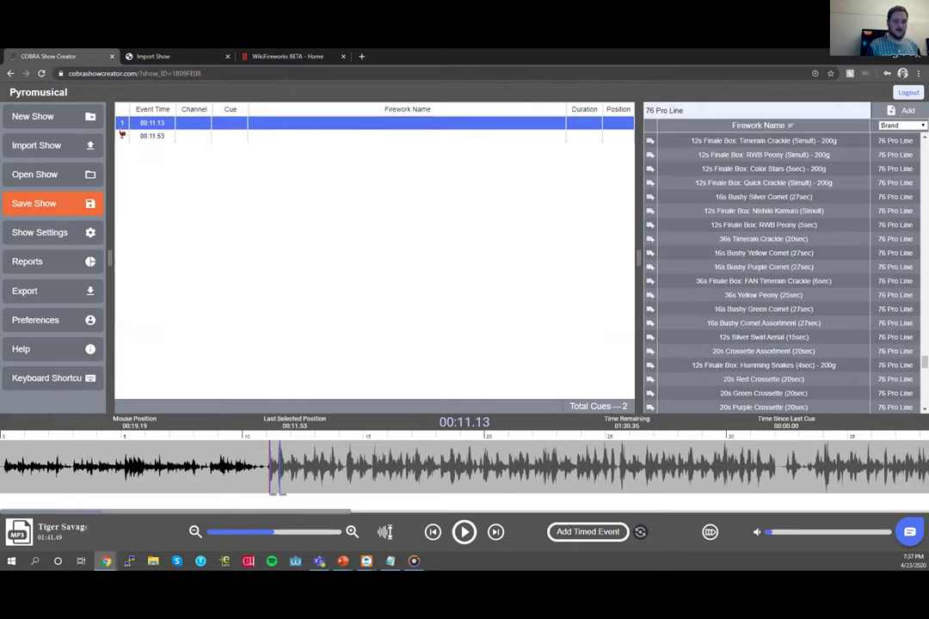
{"action": "left_click", "coordinate": [122, 136], "text": "shift"}
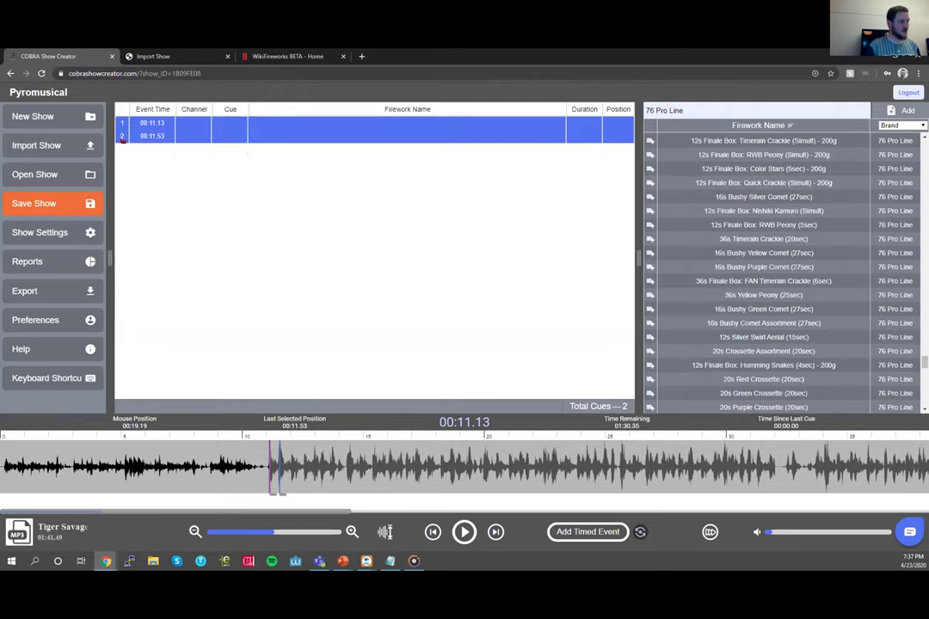
{"action": "right_click", "coordinate": [123, 140]}
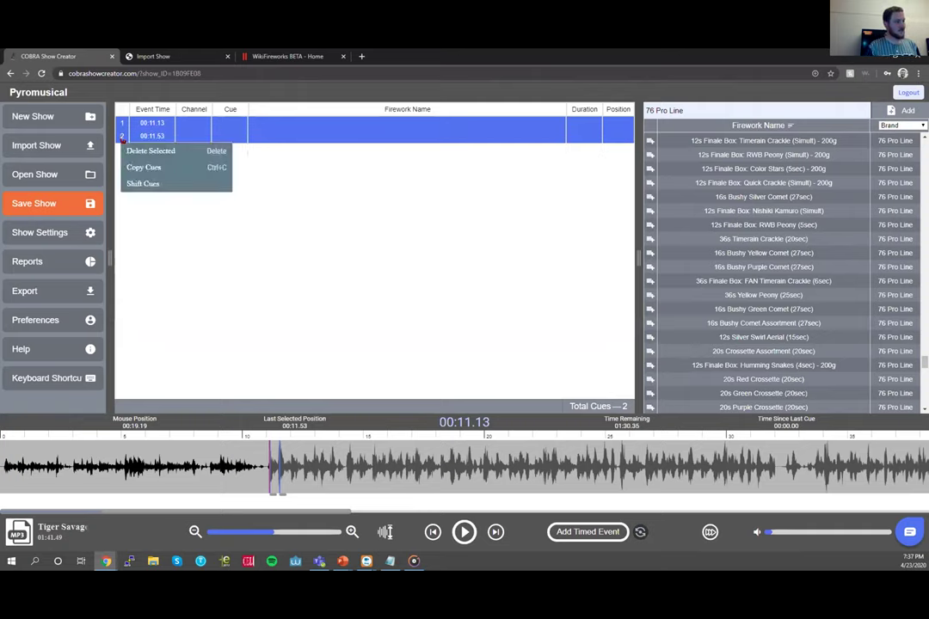
{"action": "left_click", "coordinate": [155, 184]}
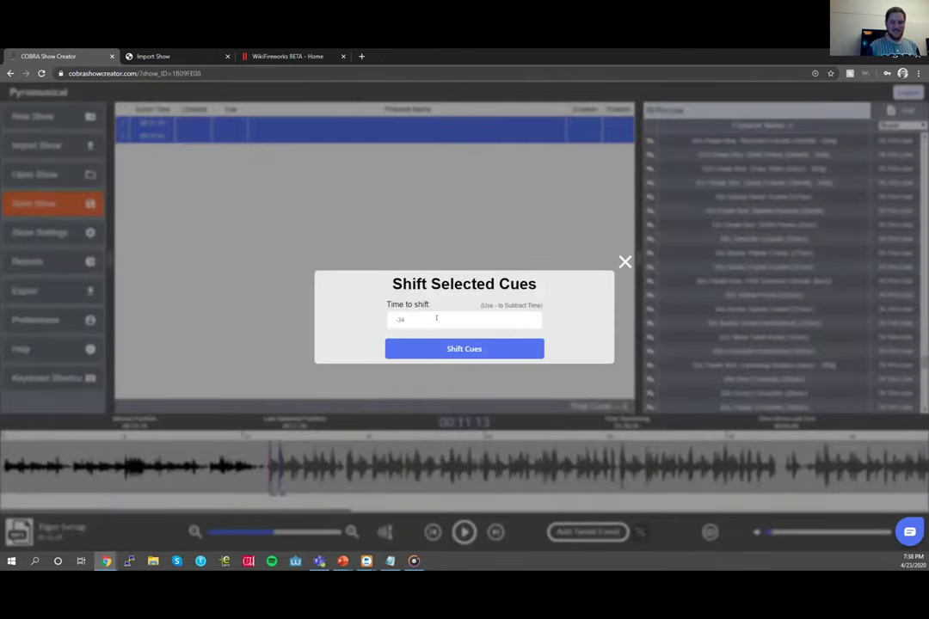
{"action": "key", "text": "BackSpace"}
{"action": "key", "text": "BackSpace"}
{"action": "type", "text": "1"}
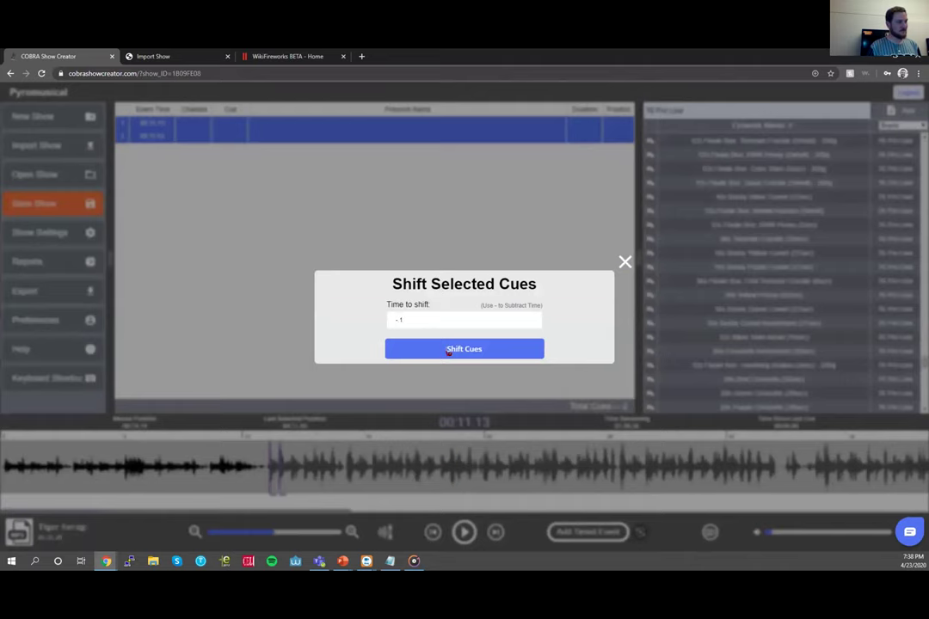
{"action": "left_click", "coordinate": [447, 349]}
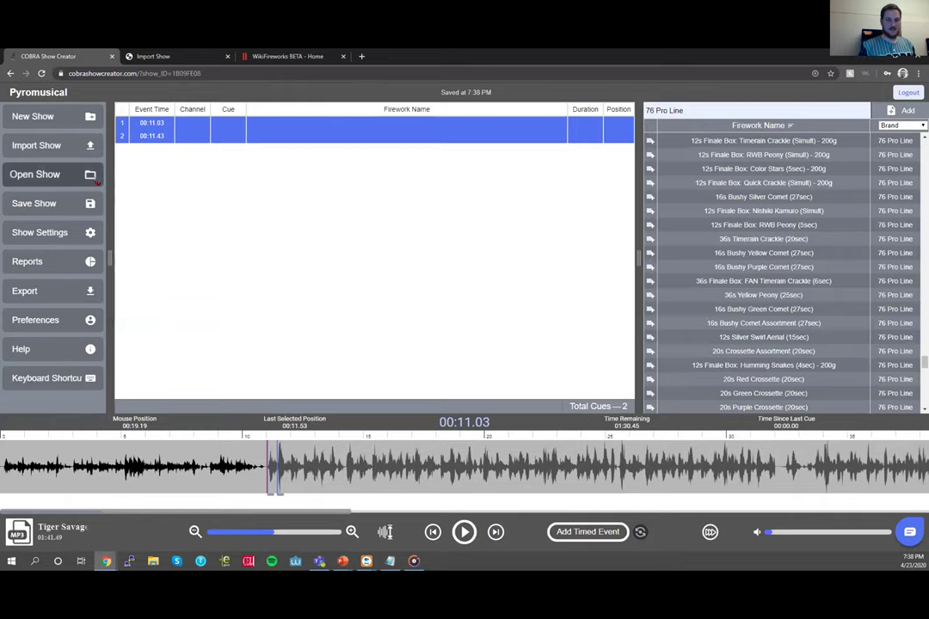
- Open the Siren show and lower its Waveform Peak Height to 3
{"action": "left_click", "coordinate": [97, 176]}
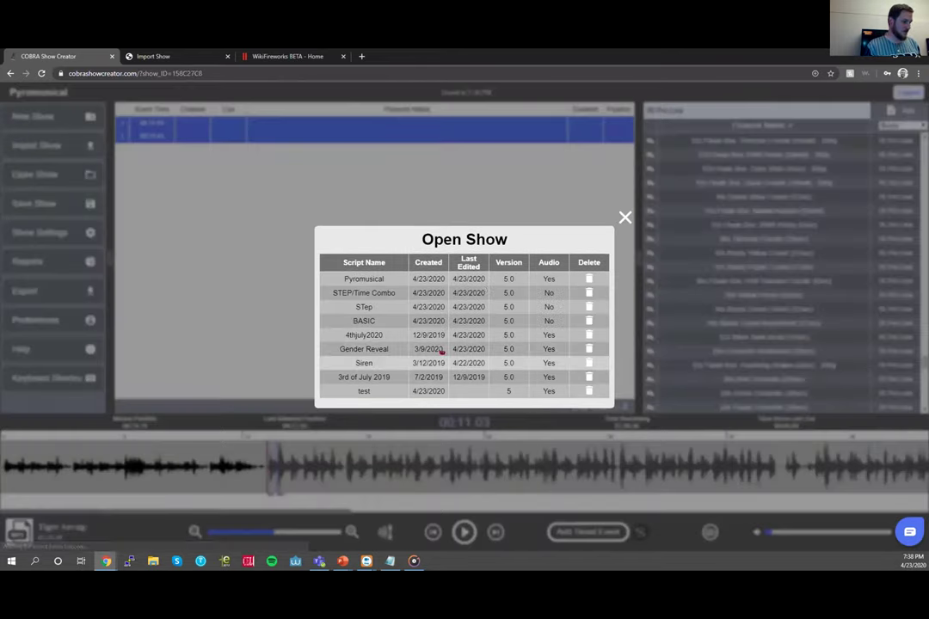
{"action": "left_click", "coordinate": [437, 362]}
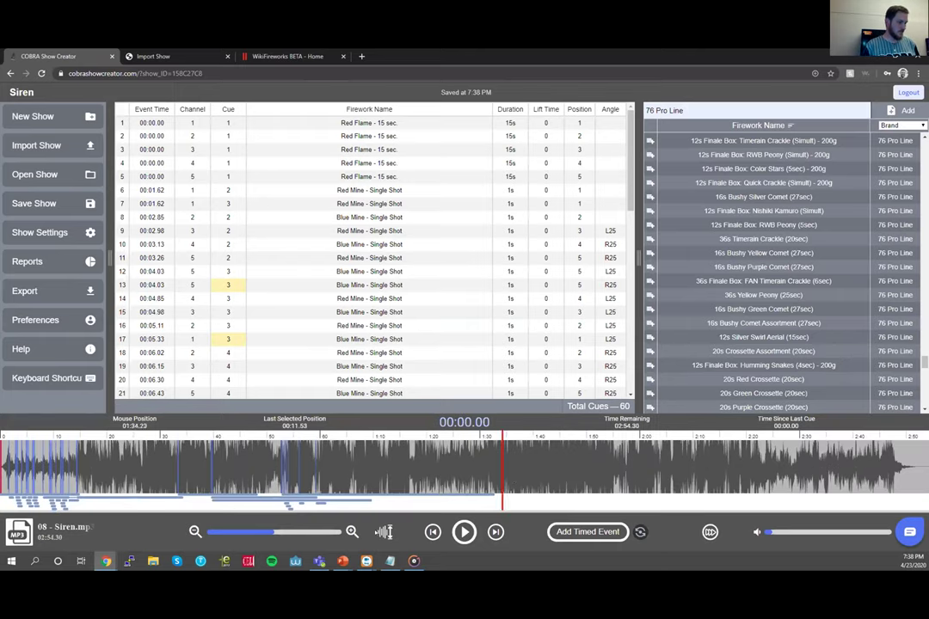
{"action": "left_click", "coordinate": [384, 531]}
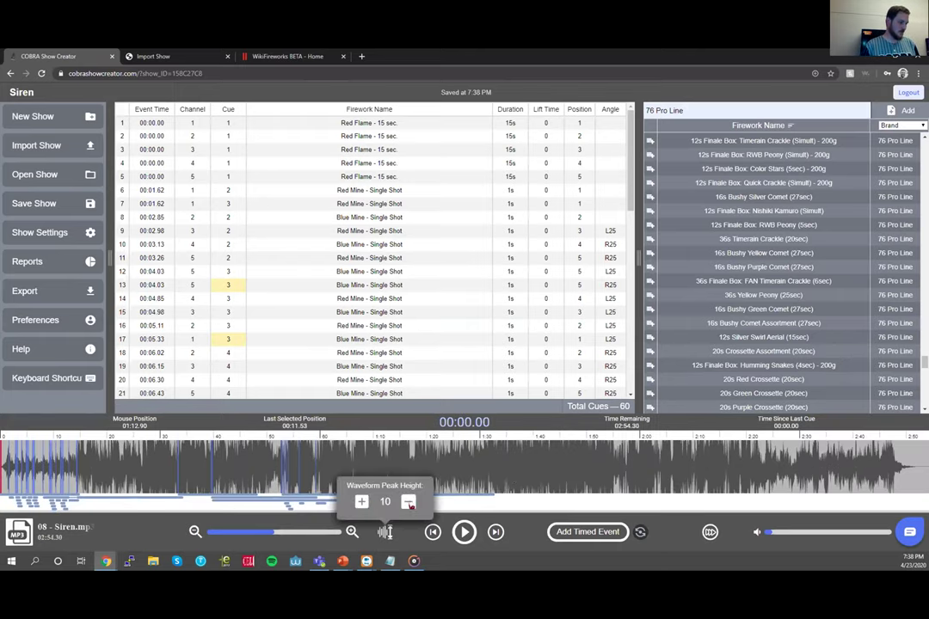
{"action": "left_click", "coordinate": [408, 502]}
{"action": "left_click", "coordinate": [409, 502]}
{"action": "left_click", "coordinate": [408, 502]}
{"action": "left_click", "coordinate": [408, 502]}
{"action": "left_click", "coordinate": [408, 502]}
{"action": "left_click", "coordinate": [408, 502]}
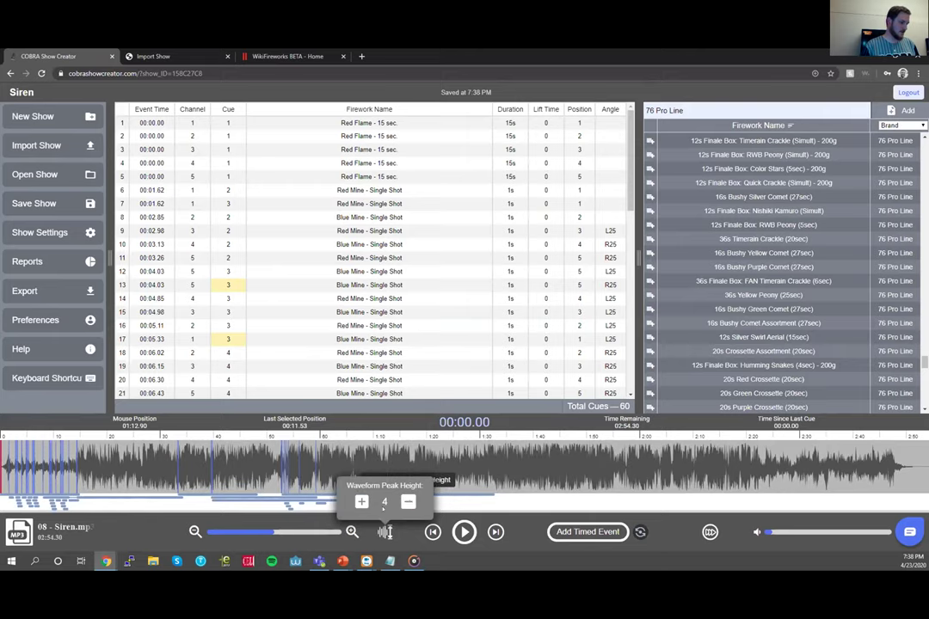
{"action": "left_click", "coordinate": [409, 503]}
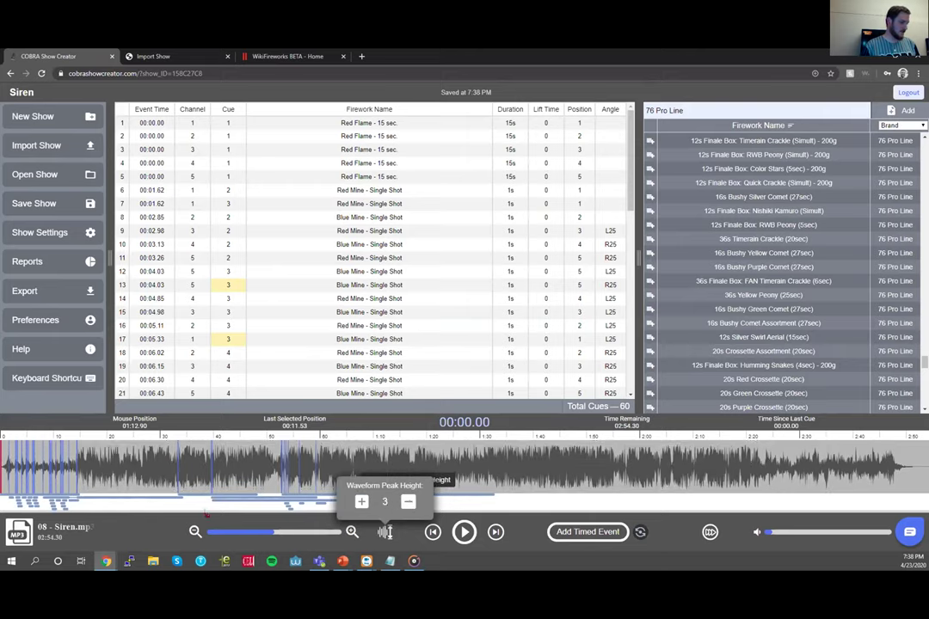
- Examine the Siren show's cues on the enlarged waveform, going to event 60, event 10 and song position 00:15.83
{"action": "left_click", "coordinate": [353, 533]}
{"action": "left_click", "coordinate": [353, 533]}
{"action": "left_click", "coordinate": [352, 533]}
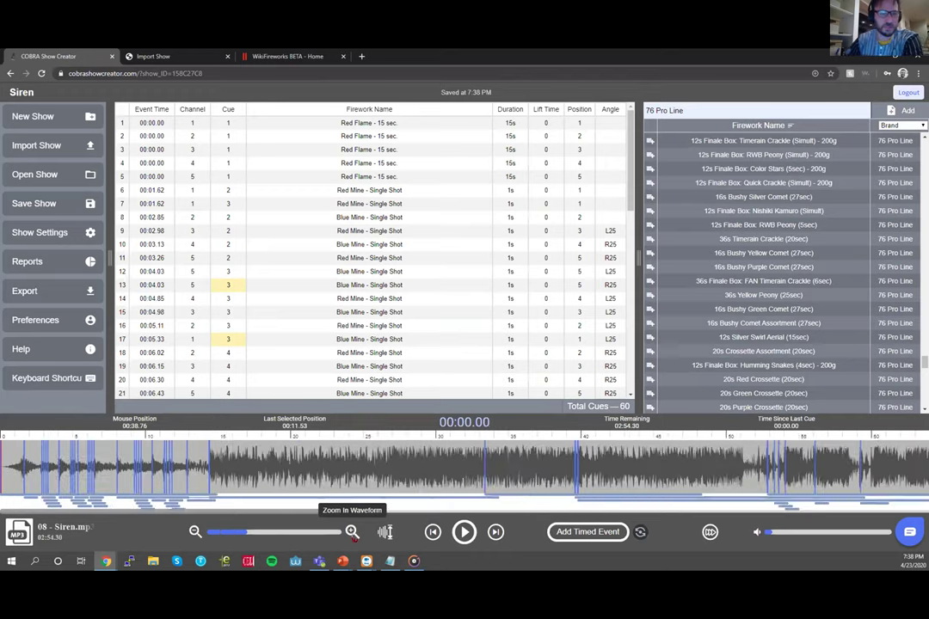
{"action": "left_click", "coordinate": [353, 533]}
{"action": "left_click", "coordinate": [352, 533]}
{"action": "left_click", "coordinate": [353, 534]}
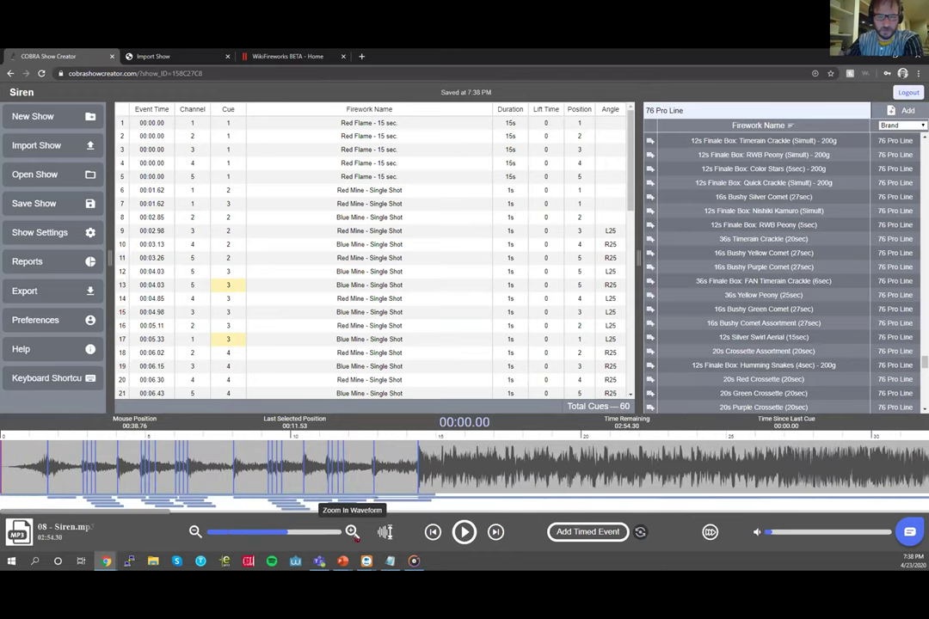
{"action": "left_click", "coordinate": [352, 533]}
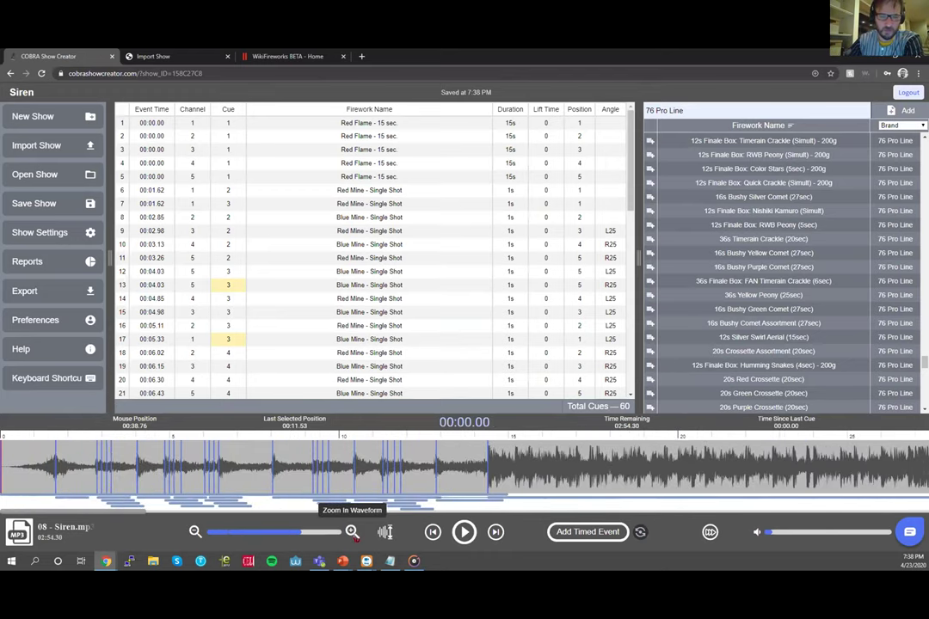
{"action": "scroll", "coordinate": [225, 361], "scroll_direction": "down", "scroll_amount": 6}
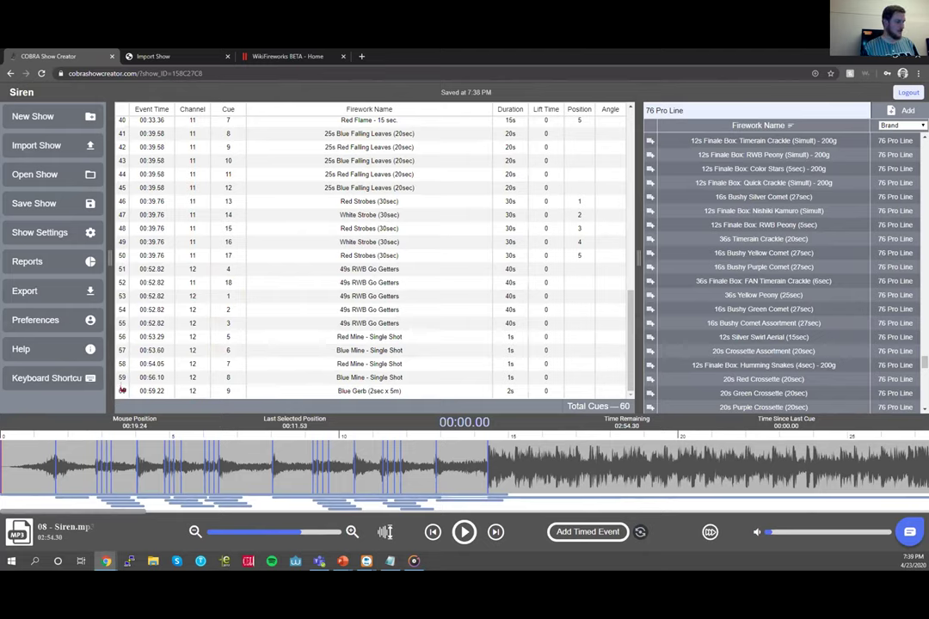
{"action": "left_click", "coordinate": [122, 391]}
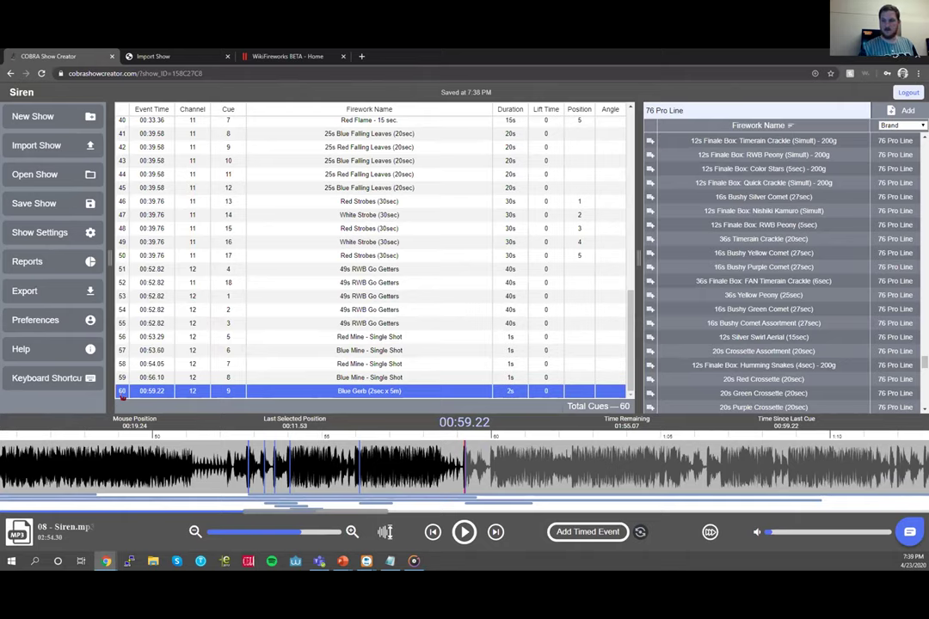
{"action": "scroll", "coordinate": [127, 143], "scroll_direction": "up", "scroll_amount": 5}
{"action": "left_click", "coordinate": [122, 152]}
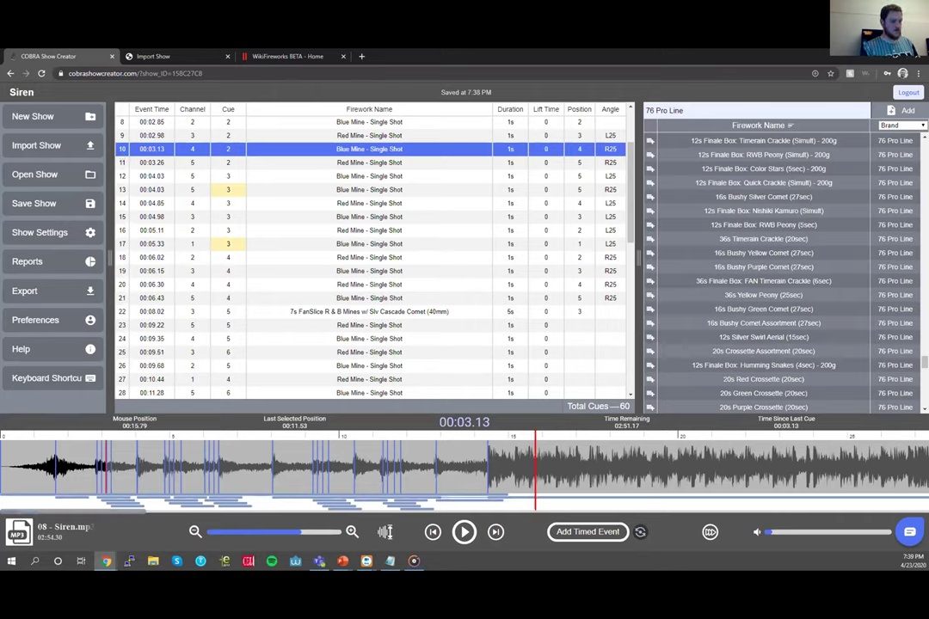
{"action": "left_click", "coordinate": [537, 469]}
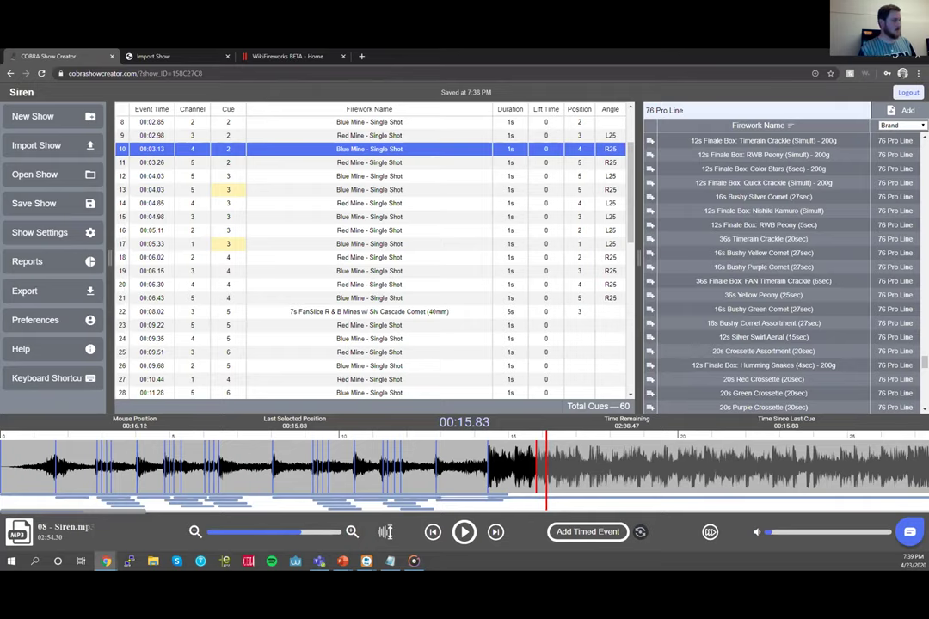
- Review the color, Waveform Cursor and STEP Markers settings in the waveform preferences
{"action": "left_click", "coordinate": [68, 329]}
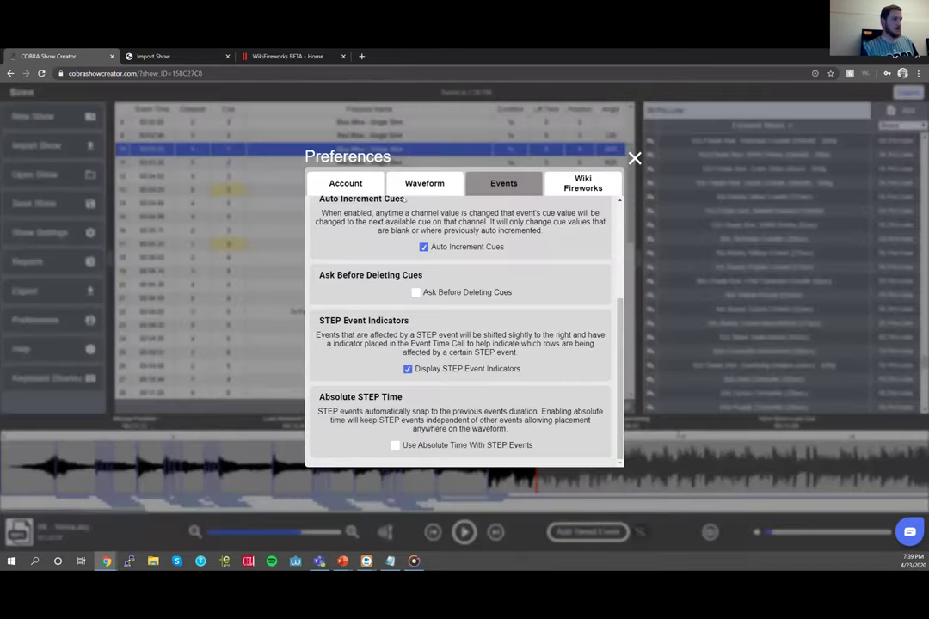
{"action": "left_click", "coordinate": [424, 183]}
{"action": "scroll", "coordinate": [450, 255], "scroll_direction": "up", "scroll_amount": 3}
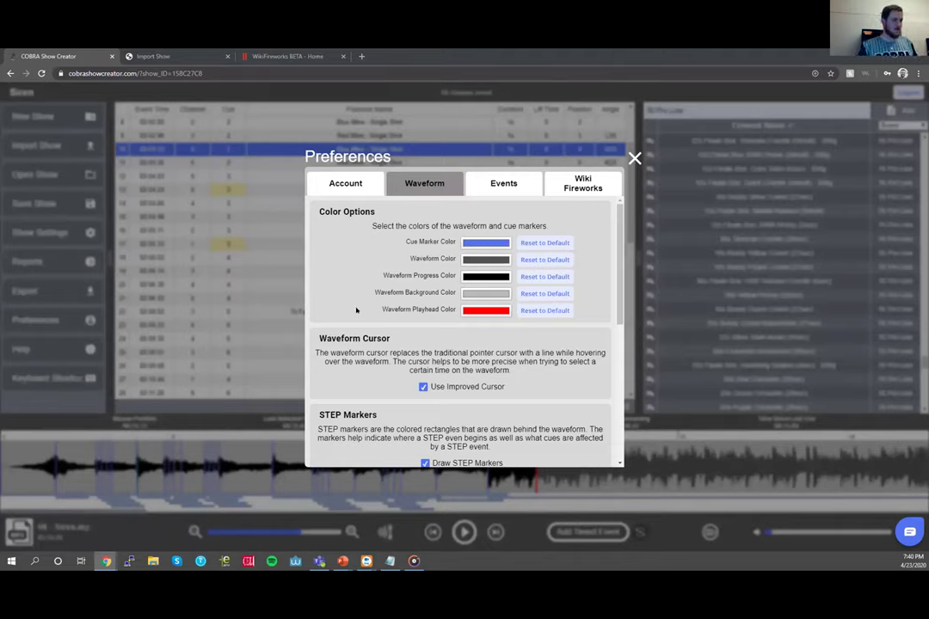
{"action": "scroll", "coordinate": [357, 344], "scroll_direction": "down", "scroll_amount": 1}
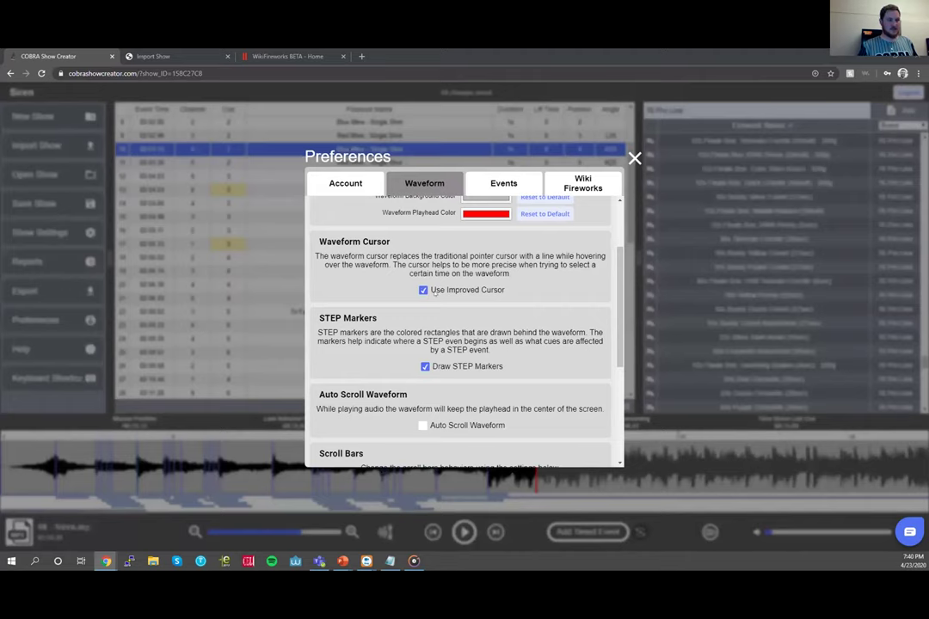
{"action": "left_click", "coordinate": [634, 159]}
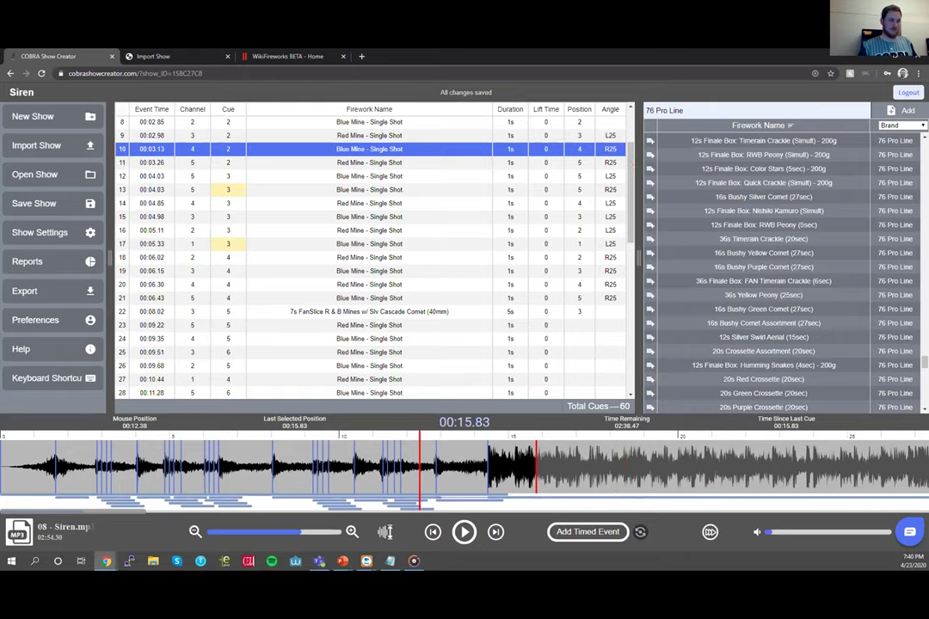
- Turn on Auto Scroll Waveform in the waveform preferences
{"action": "left_click", "coordinate": [38, 319]}
{"action": "scroll", "coordinate": [482, 301], "scroll_direction": "down", "scroll_amount": 5}
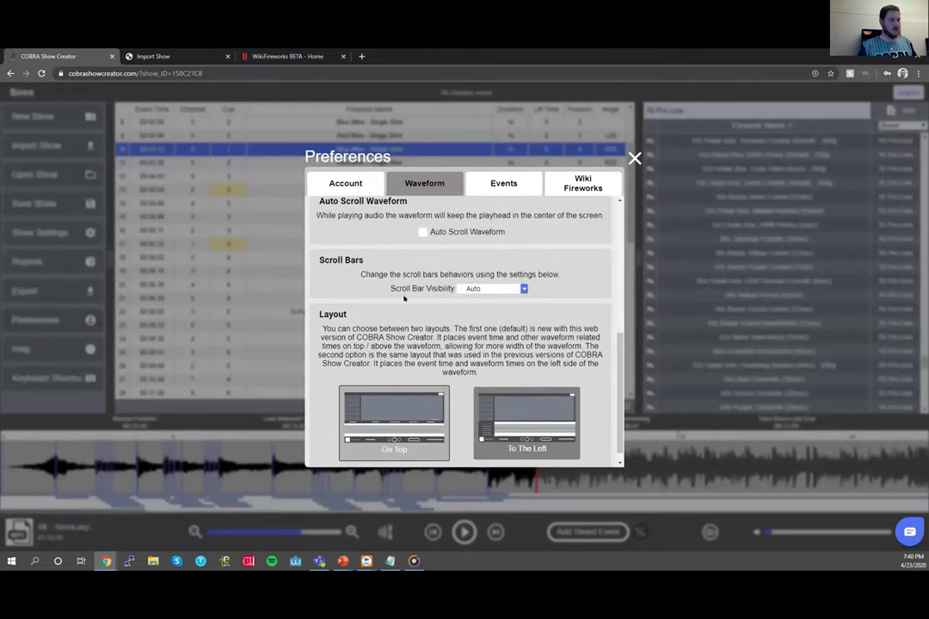
{"action": "scroll", "coordinate": [376, 259], "scroll_direction": "up", "scroll_amount": 1}
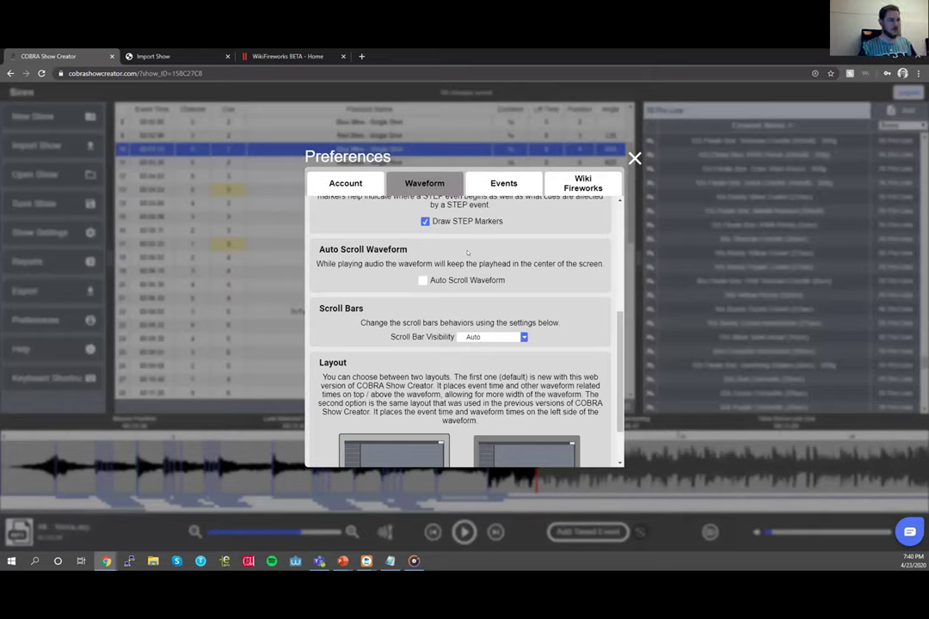
{"action": "left_click", "coordinate": [423, 280]}
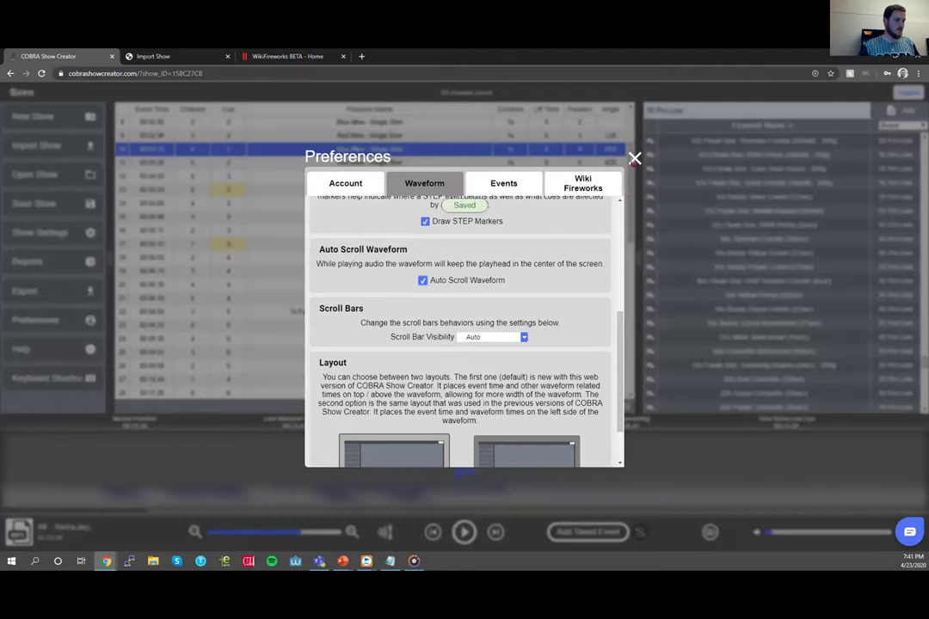
{"action": "key", "text": "Escape"}
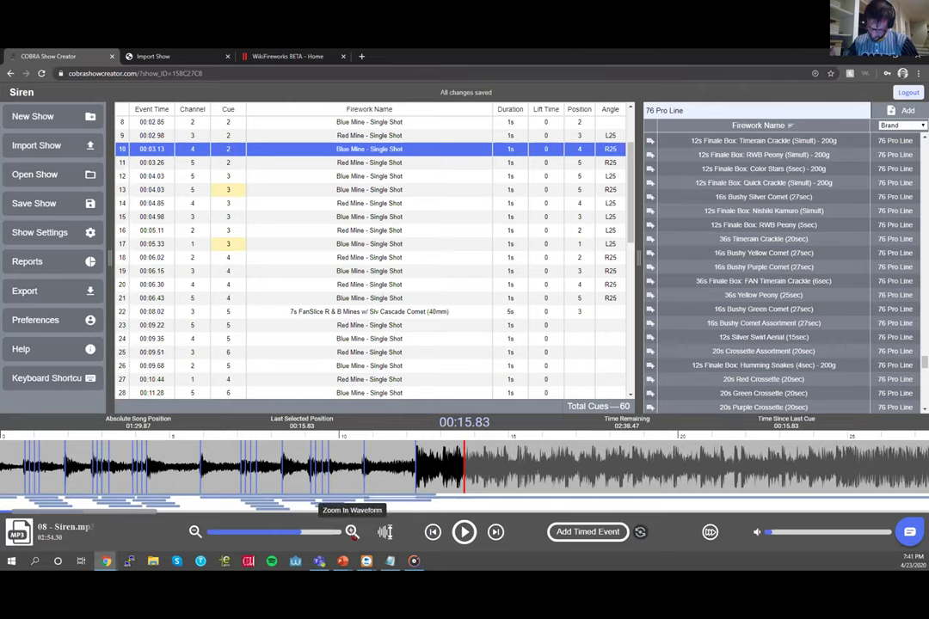
- Play the Siren song from 00:10.15 to about 00:15.93 to check how the waveform follows the playhead
{"action": "left_click", "coordinate": [352, 531]}
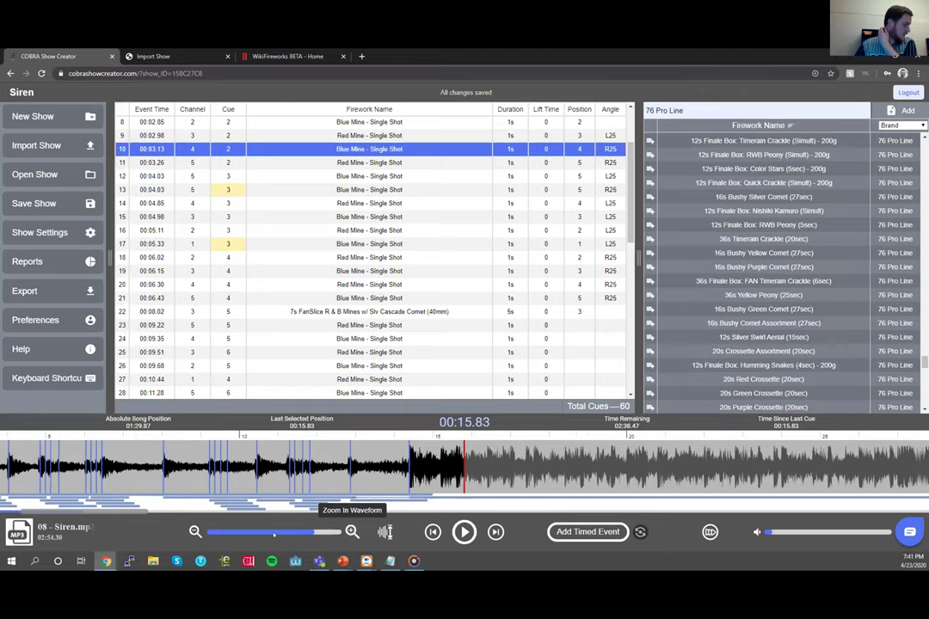
{"action": "scroll", "coordinate": [464, 469], "scroll_direction": "left", "scroll_amount": 2}
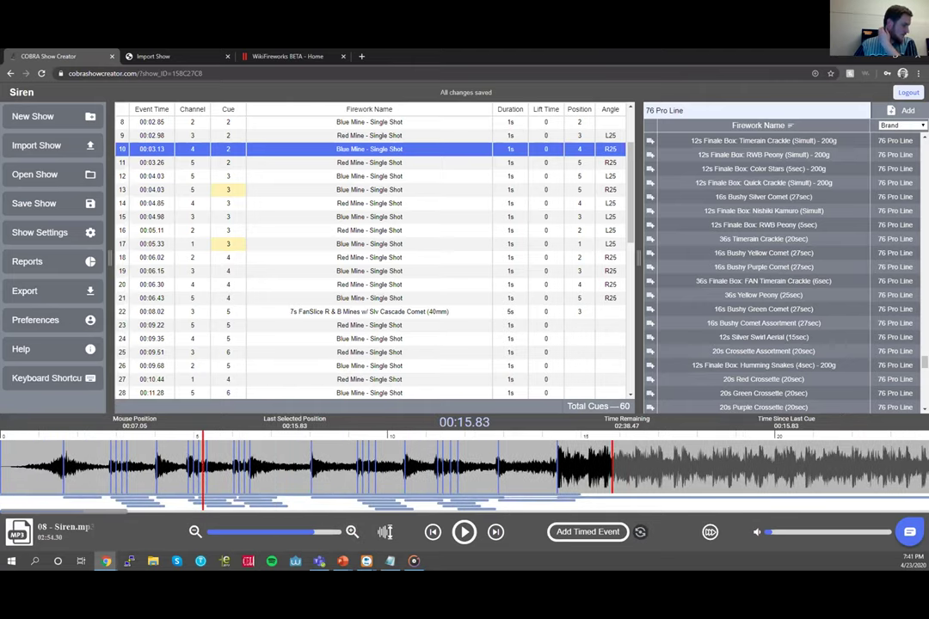
{"action": "left_click", "coordinate": [94, 469]}
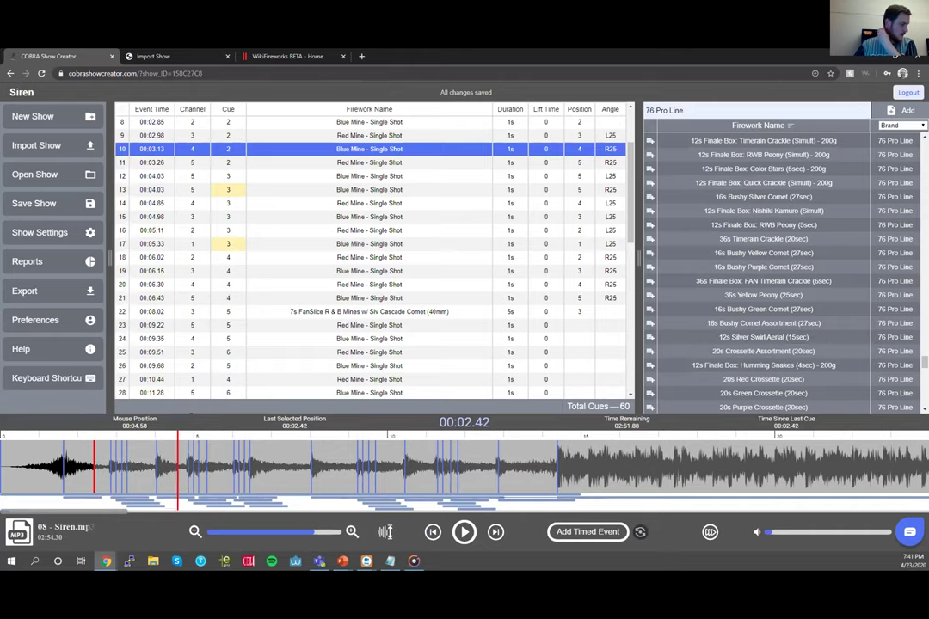
{"action": "scroll", "coordinate": [370, 469], "scroll_direction": "right", "scroll_amount": 1}
{"action": "scroll", "coordinate": [370, 469], "scroll_direction": "right", "scroll_amount": 6}
{"action": "left_click", "coordinate": [127, 468]}
{"action": "left_click", "coordinate": [463, 531]}
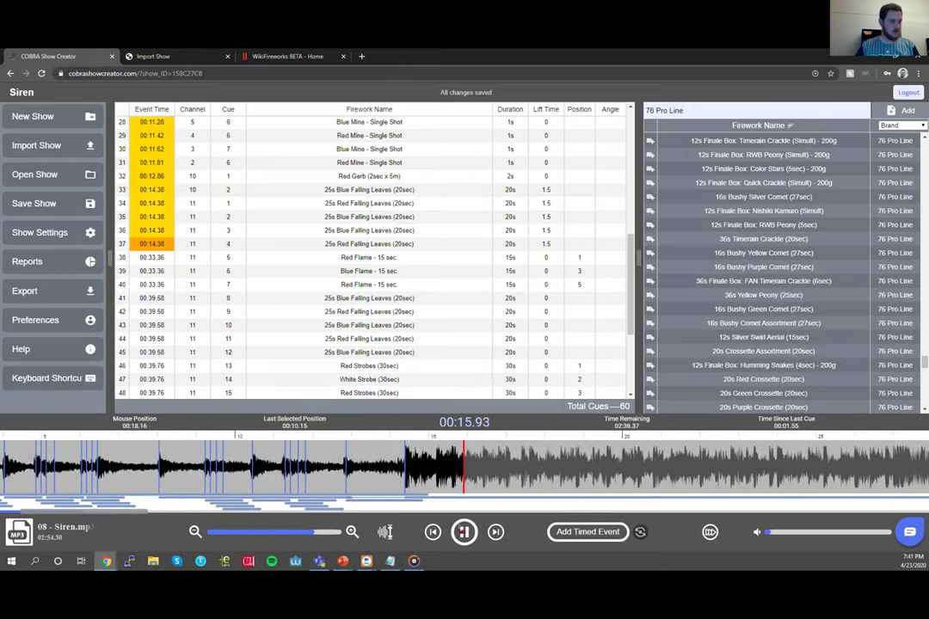
{"action": "left_click", "coordinate": [464, 531]}
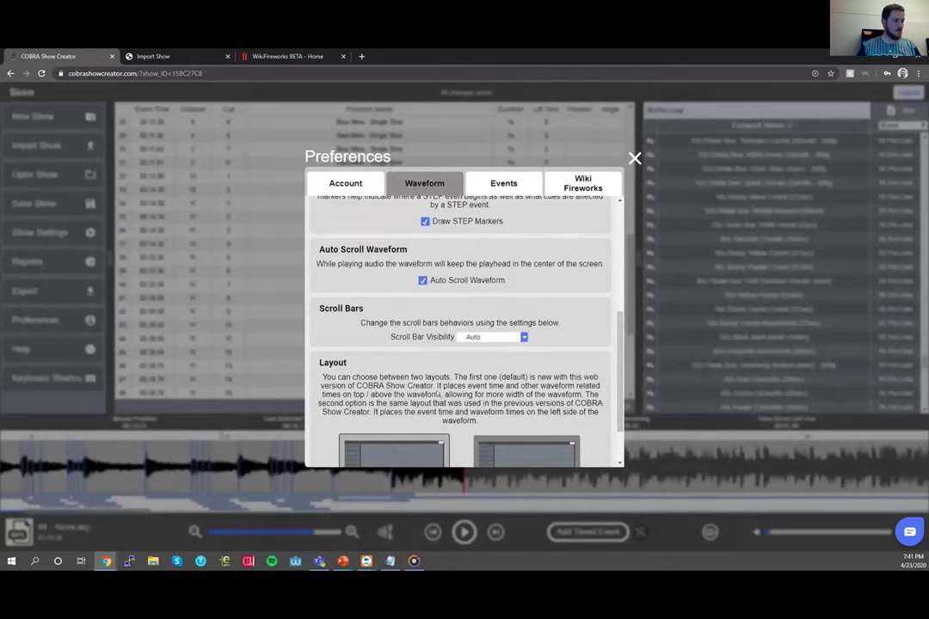
- Turn off Auto Scroll Waveform and reset the Waveform Progress Color to its default
{"action": "left_click", "coordinate": [422, 281]}
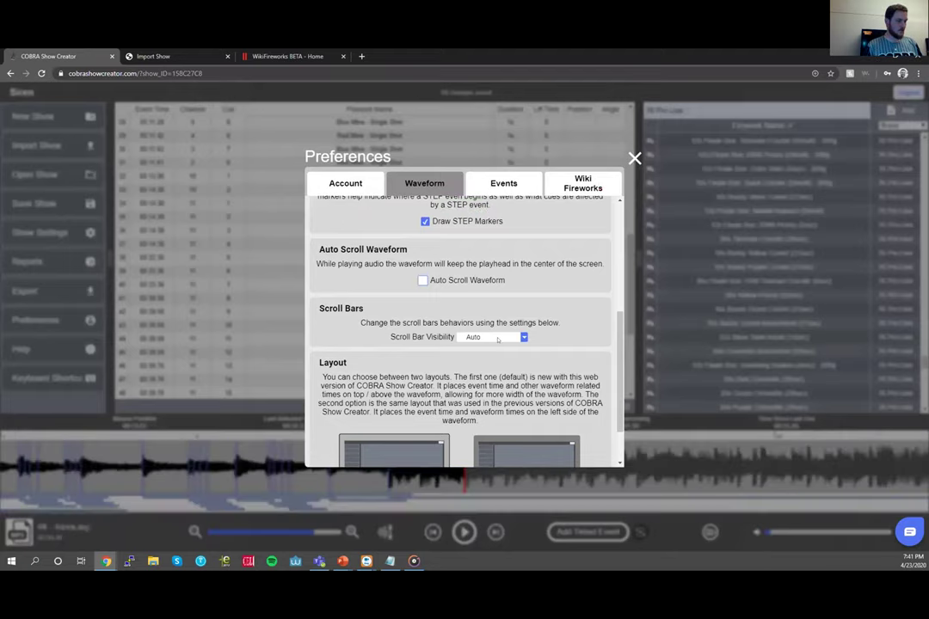
{"action": "scroll", "coordinate": [421, 288], "scroll_direction": "down", "scroll_amount": 2}
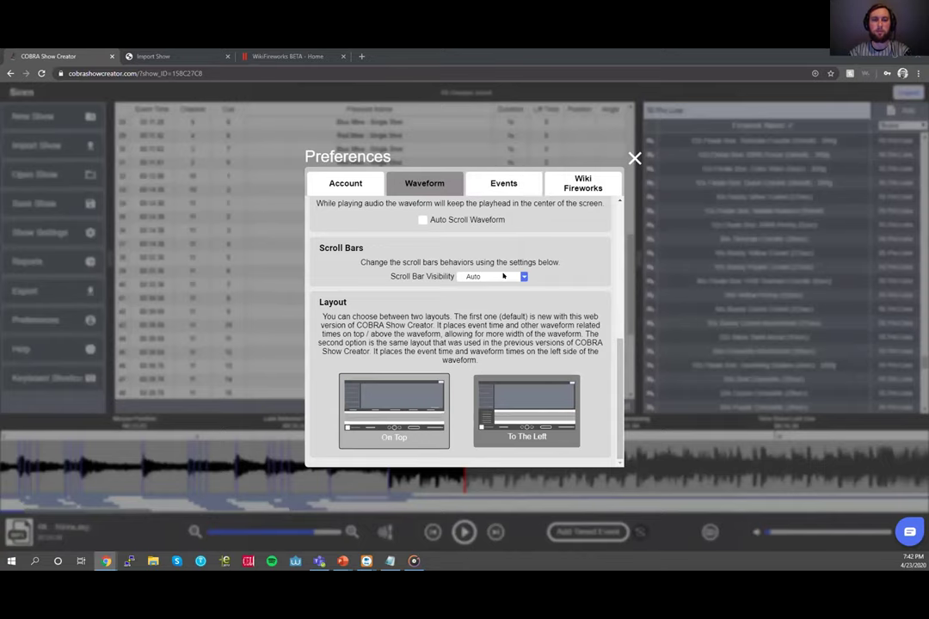
{"action": "scroll", "coordinate": [501, 276], "scroll_direction": "up", "scroll_amount": 1}
{"action": "scroll", "coordinate": [500, 275], "scroll_direction": "up", "scroll_amount": 4}
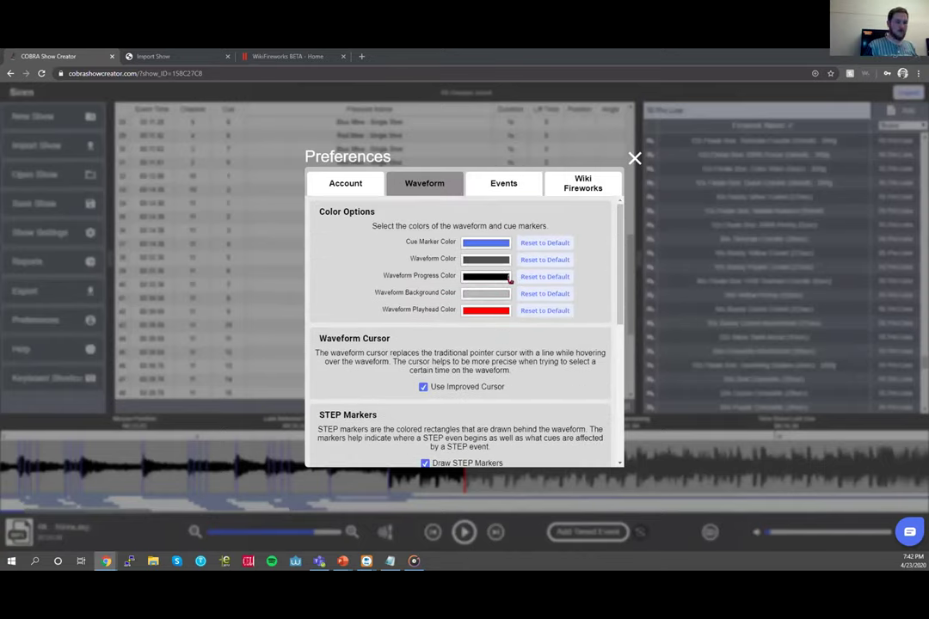
{"action": "left_click", "coordinate": [544, 276]}
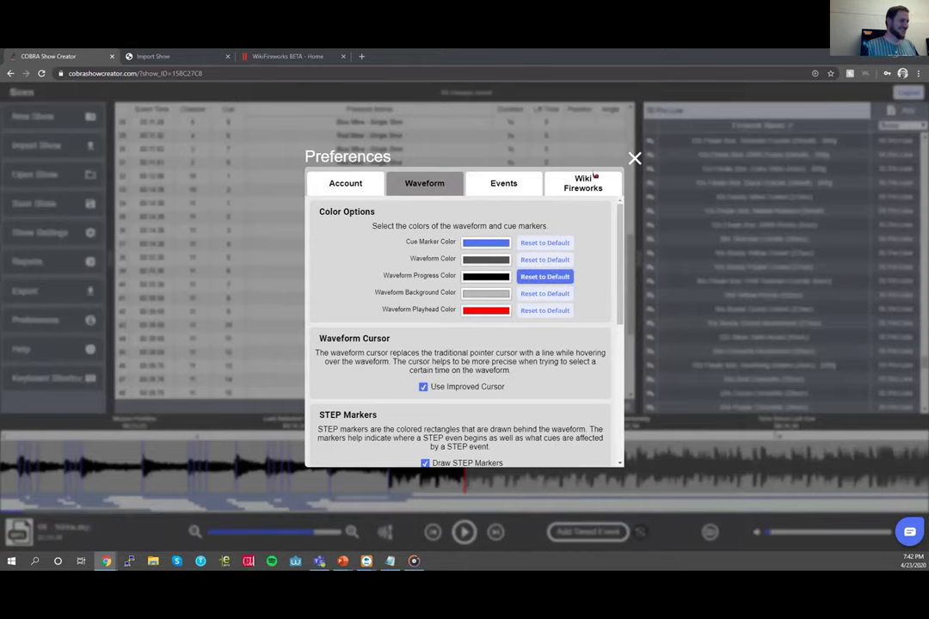
- Review the Default Pre-Fire Time and column settings in the Events preferences
{"action": "left_click", "coordinate": [521, 189]}
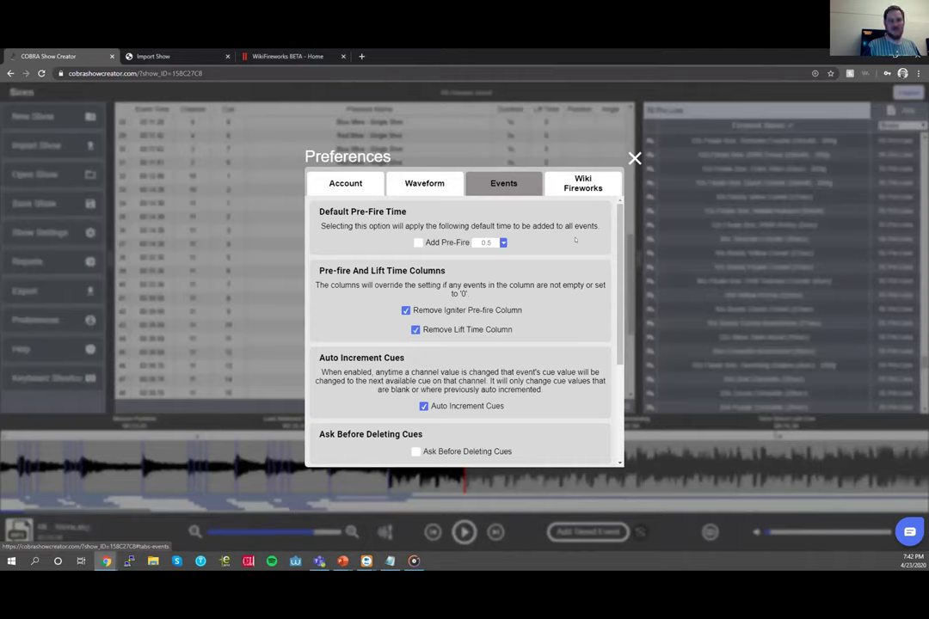
{"action": "mouse_move", "coordinate": [575, 241]}
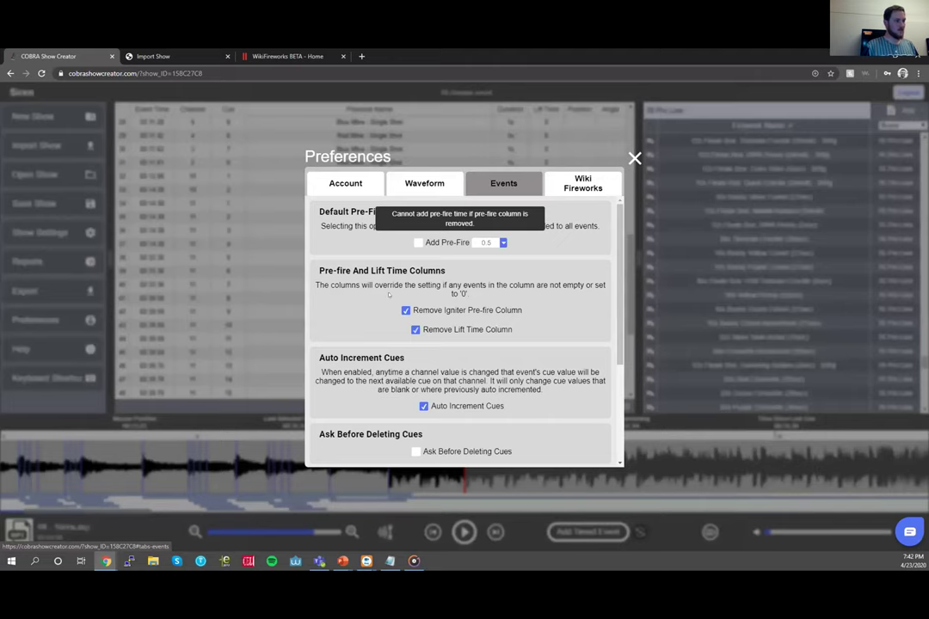
- Examine the lift times of the Falling Leaves events at 00:14.38 against the enlarged waveform and check the event preferences
{"action": "left_click", "coordinate": [549, 143]}
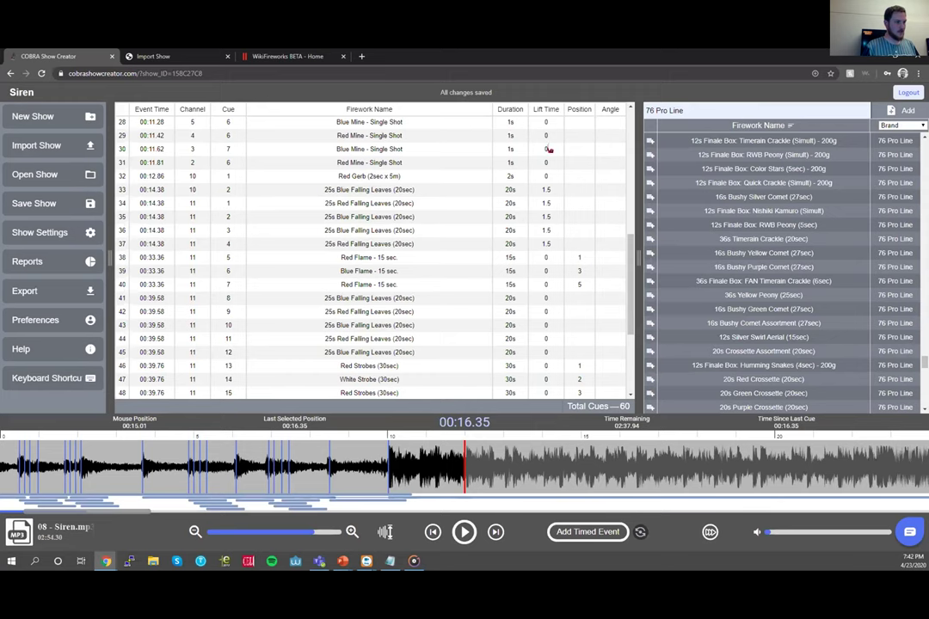
{"action": "left_click", "coordinate": [545, 191]}
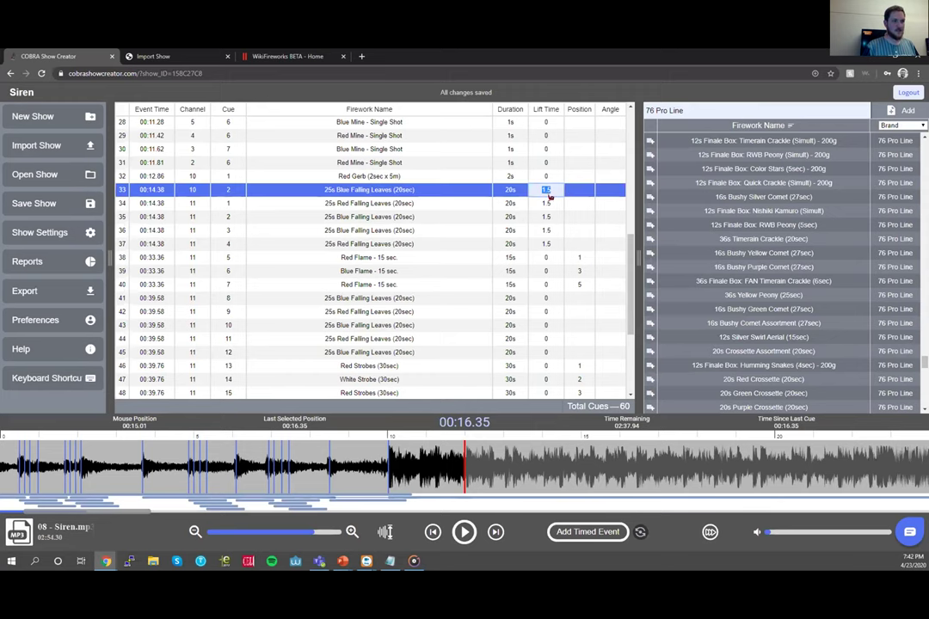
{"action": "left_click", "coordinate": [545, 203]}
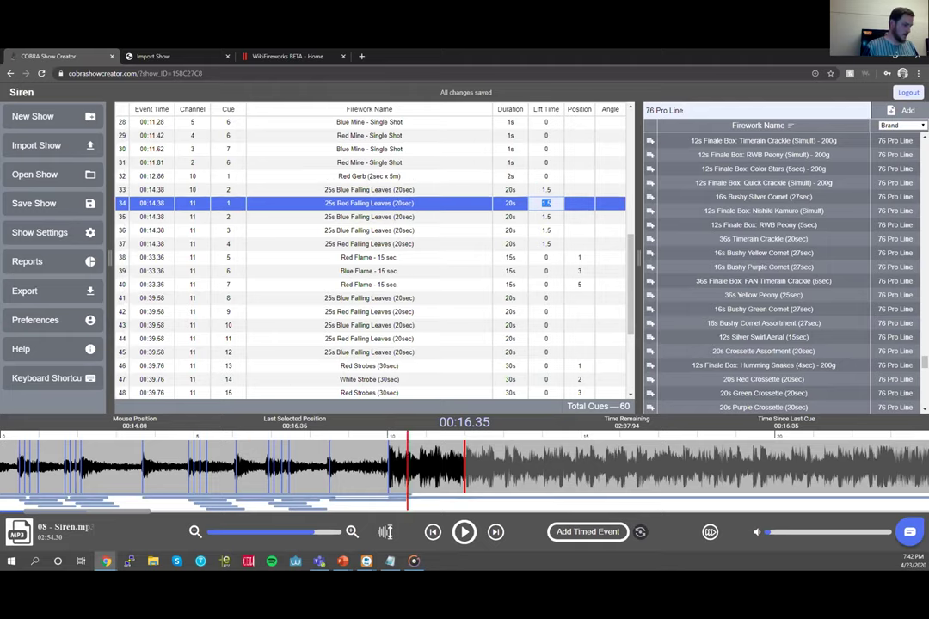
{"action": "left_click", "coordinate": [352, 532]}
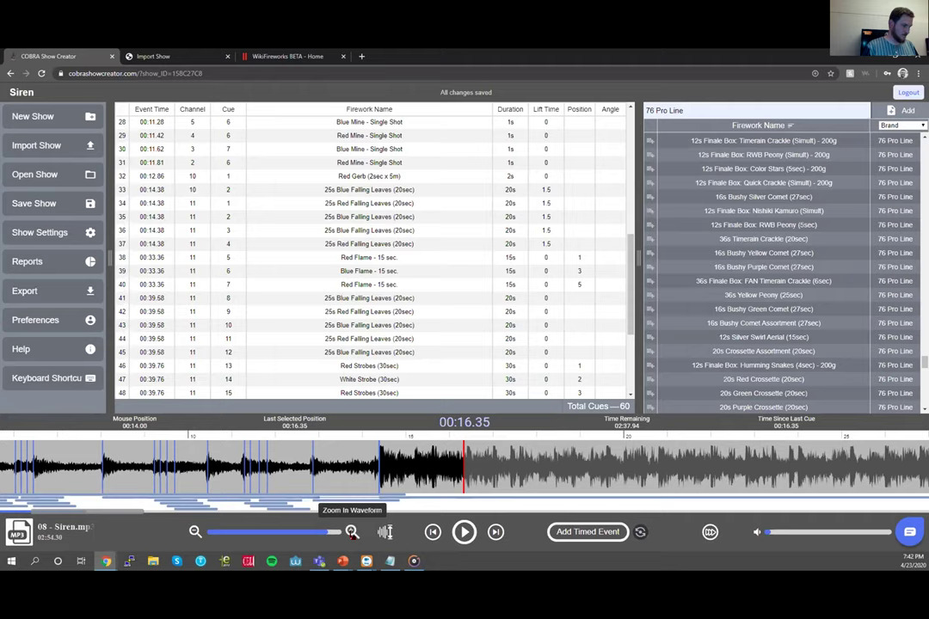
{"action": "left_click", "coordinate": [352, 533]}
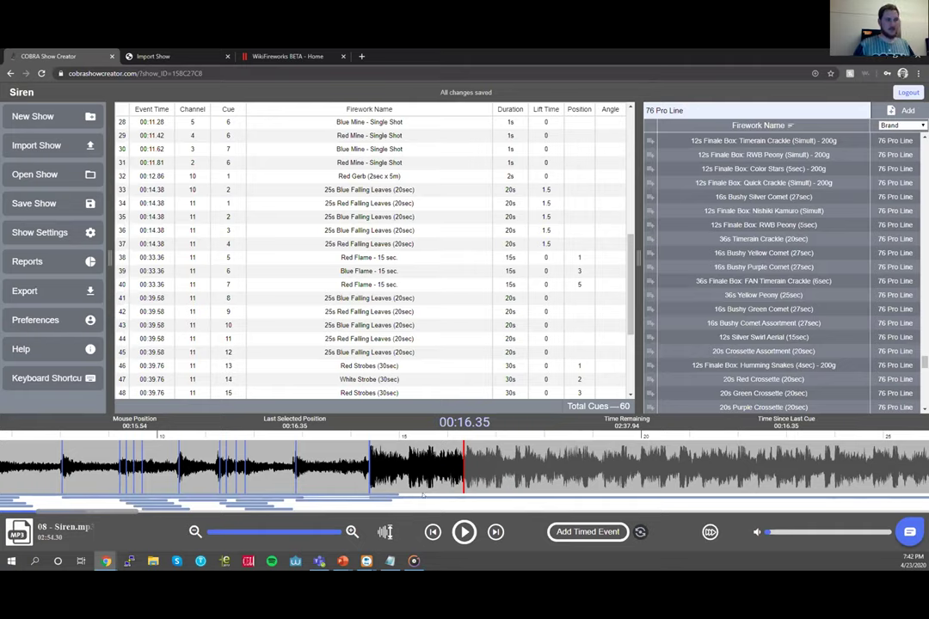
{"action": "left_click", "coordinate": [546, 193]}
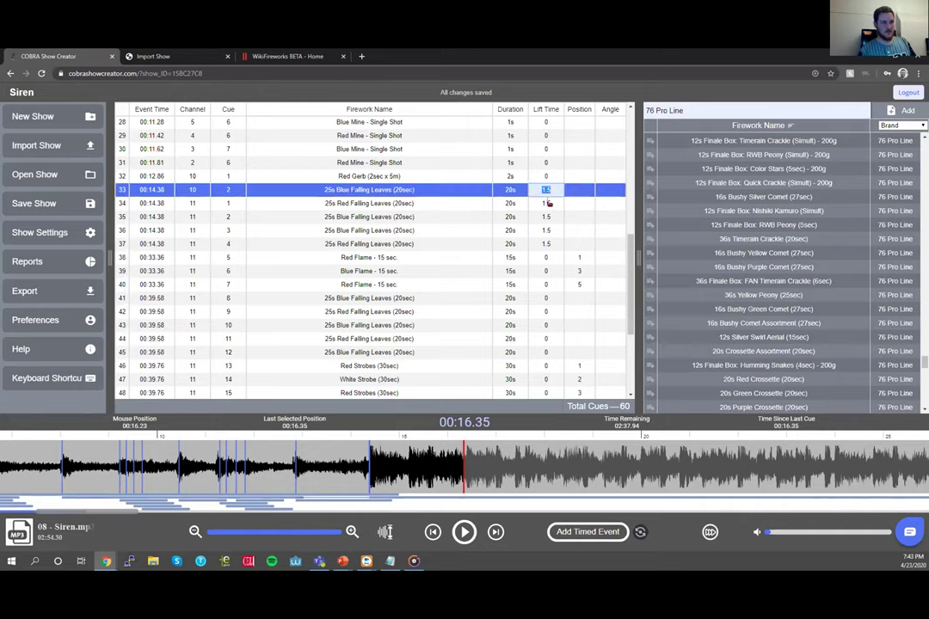
{"action": "left_click", "coordinate": [548, 203]}
{"action": "left_click", "coordinate": [572, 204]}
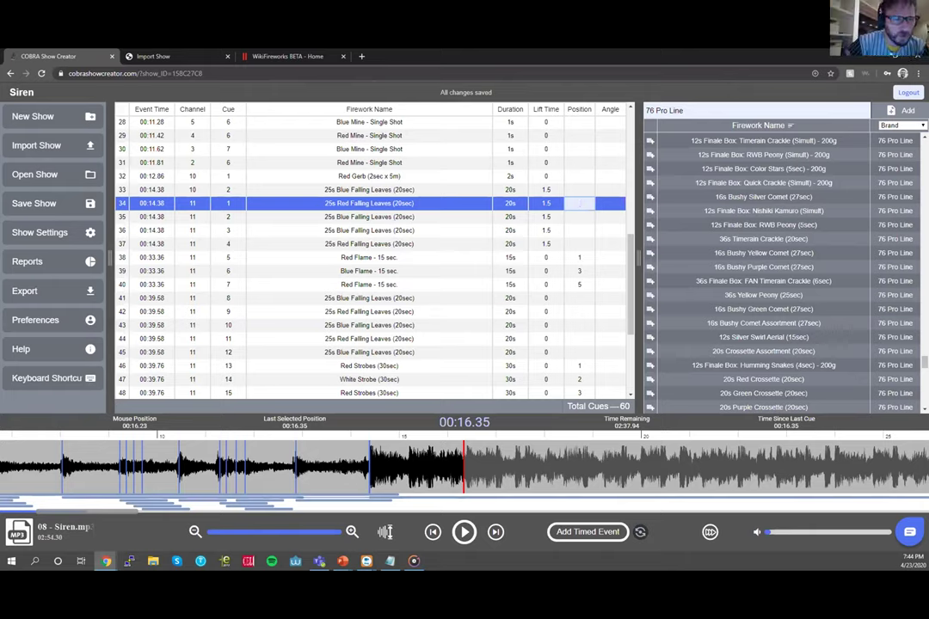
{"action": "key", "text": "Escape"}
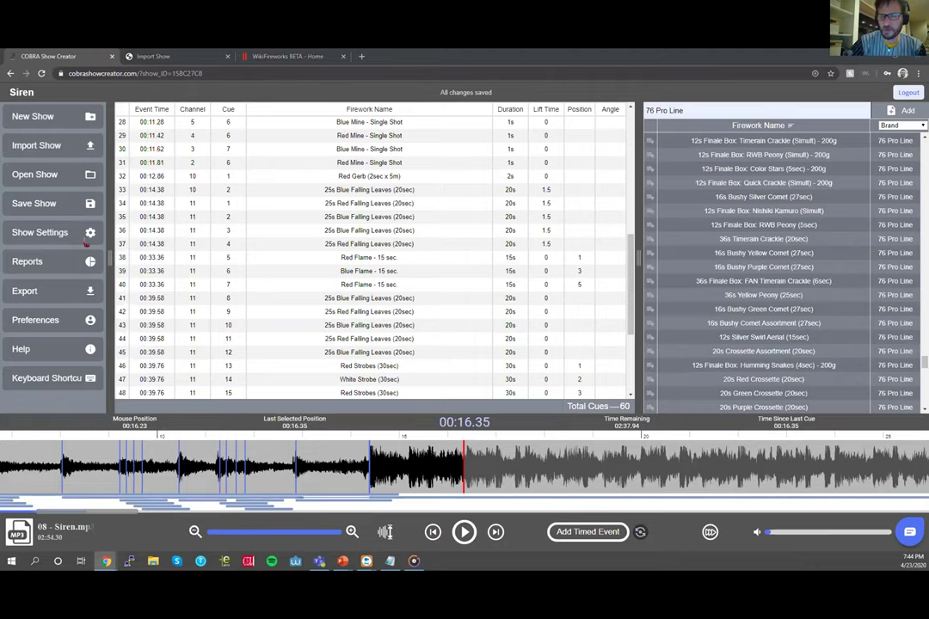
{"action": "left_click", "coordinate": [52, 320]}
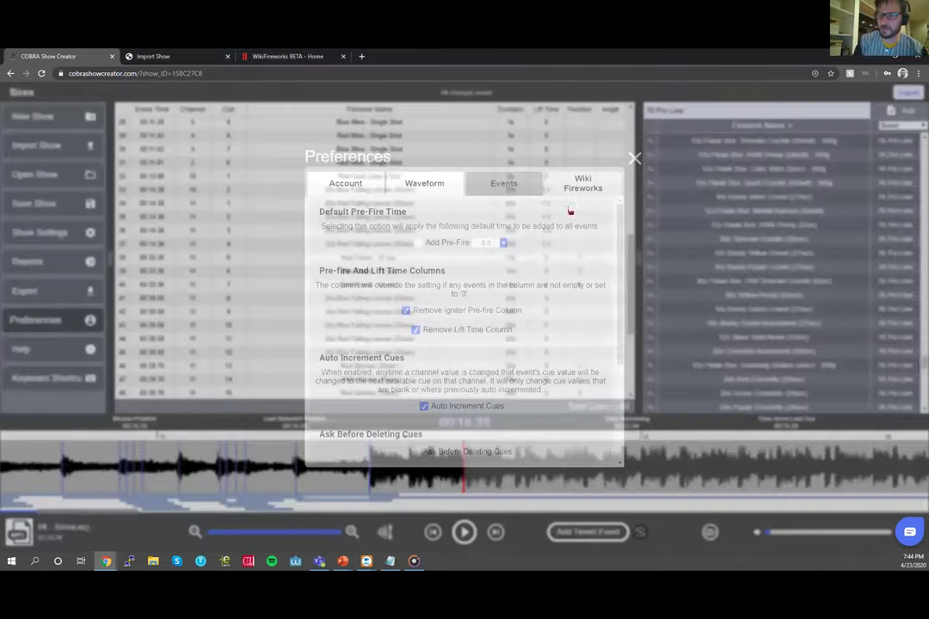
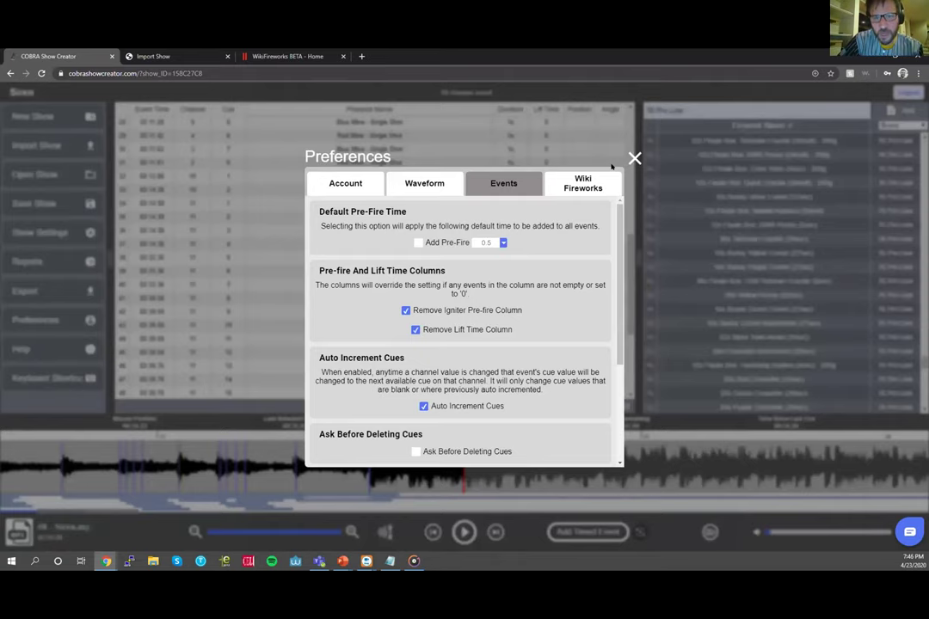
{"action": "left_click", "coordinate": [634, 159]}
- Copy the firework name Red Strobes (30sec) from event 50 into event 51 and save the show
{"action": "left_click", "coordinate": [400, 243]}
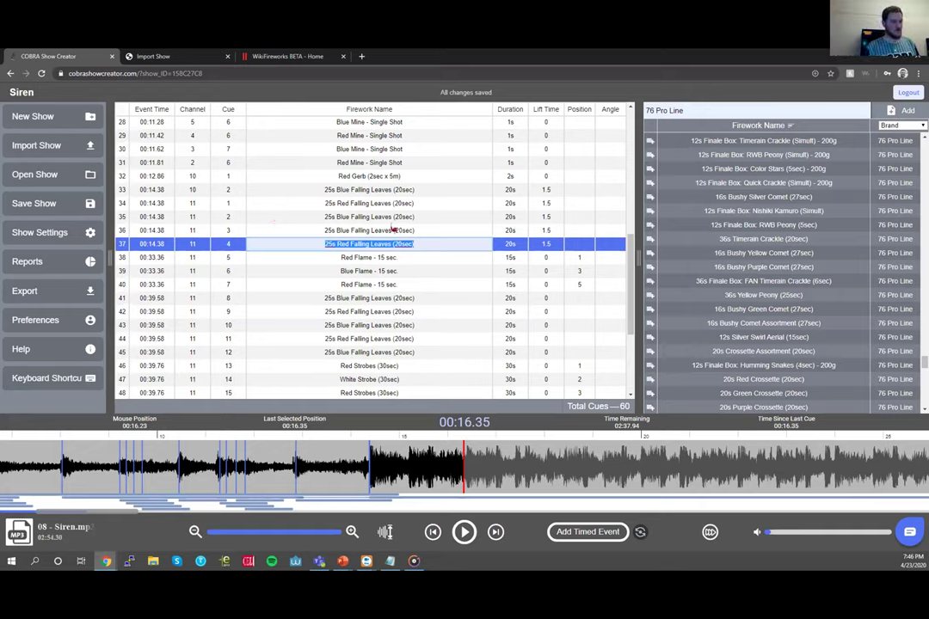
{"action": "key", "text": "Down"}
{"action": "key", "text": "Down"}
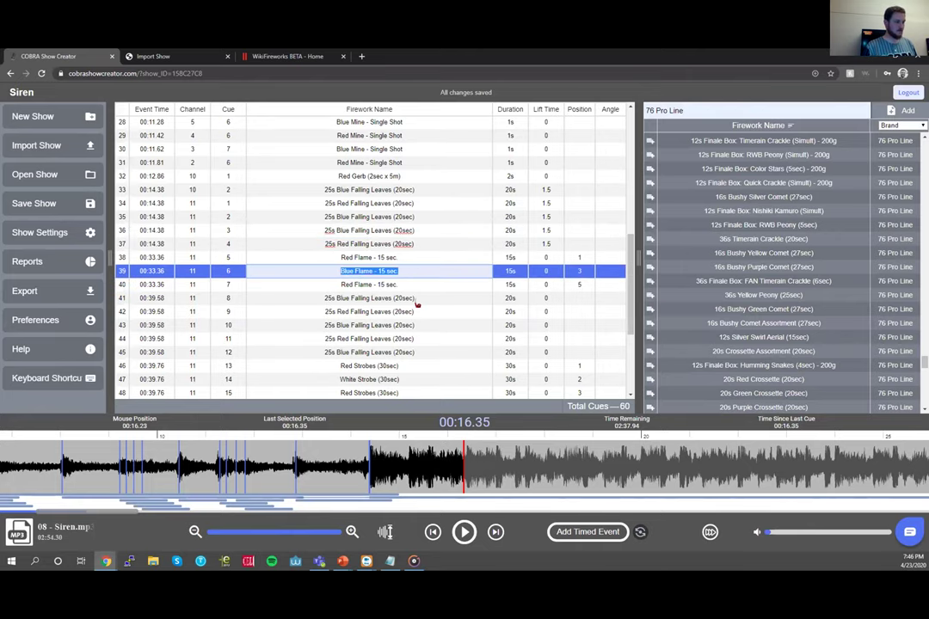
{"action": "scroll", "coordinate": [413, 297], "scroll_direction": "down", "scroll_amount": 2}
{"action": "left_click", "coordinate": [383, 277]}
{"action": "key", "text": "ctrl+c"}
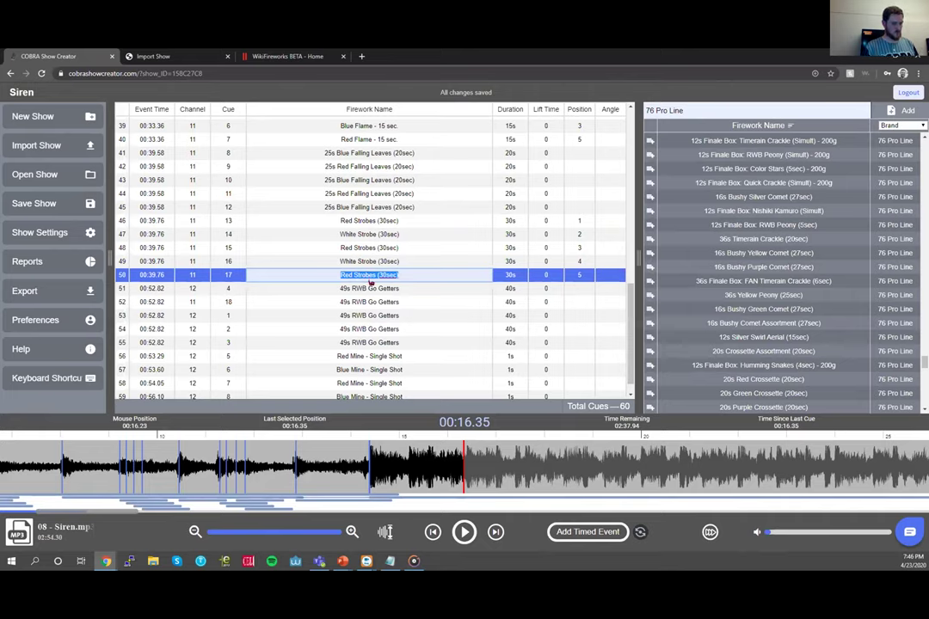
{"action": "key", "text": "Down"}
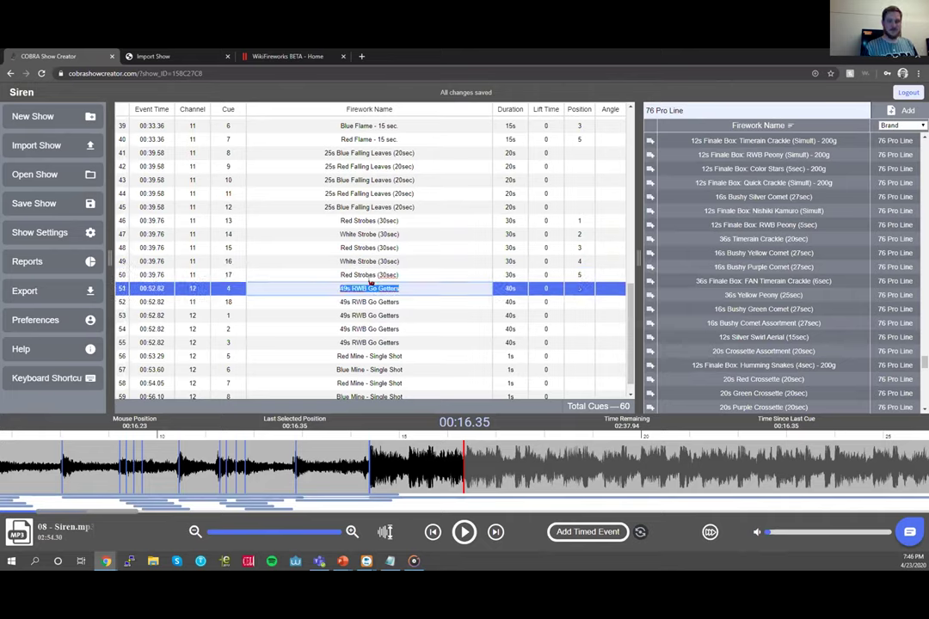
{"action": "key", "text": "ctrl+v"}
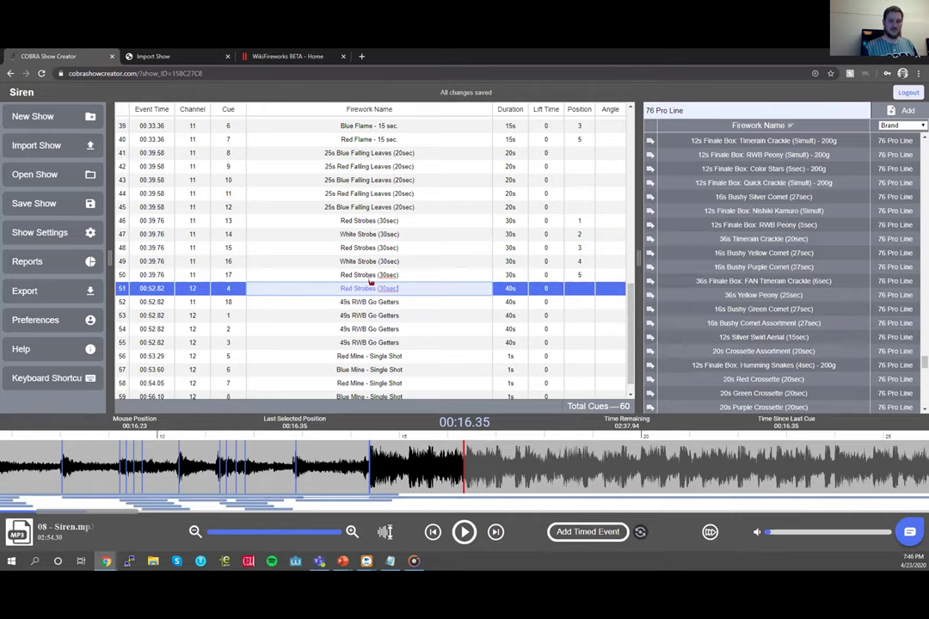
{"action": "key", "text": "Up"}
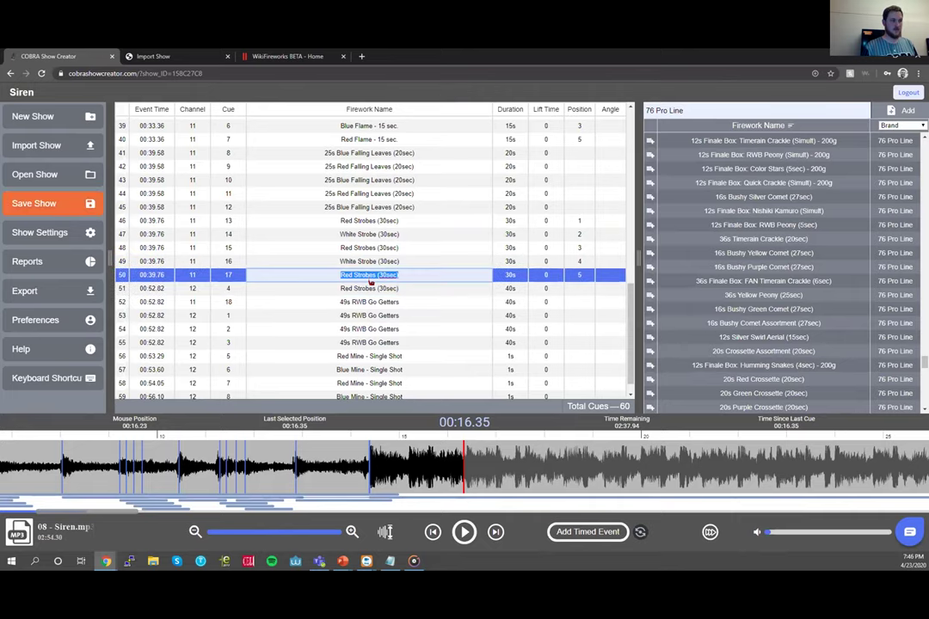
{"action": "key", "text": "Down"}
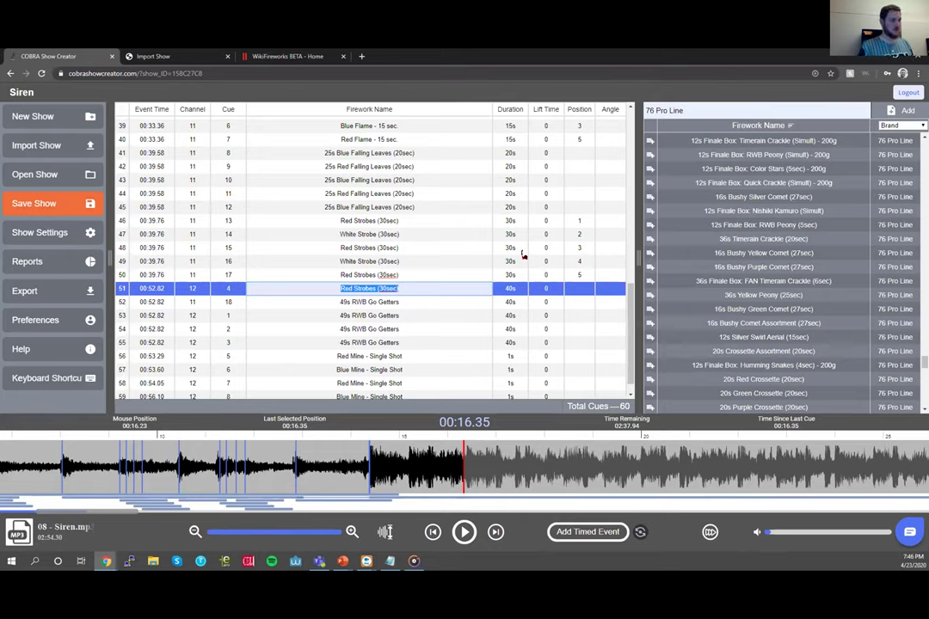
{"action": "left_click", "coordinate": [439, 278]}
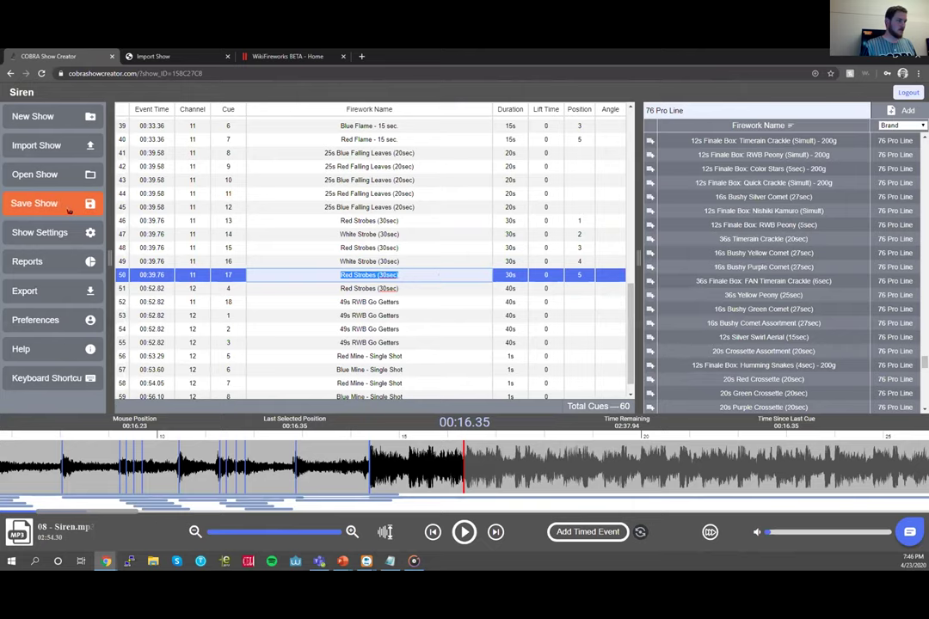
{"action": "left_click", "coordinate": [88, 203]}
- Add a 20s Red Crossette (20sec) event at about 01:43.85 and set its lift time to 2 s
{"action": "scroll", "coordinate": [463, 298], "scroll_direction": "up", "scroll_amount": 6}
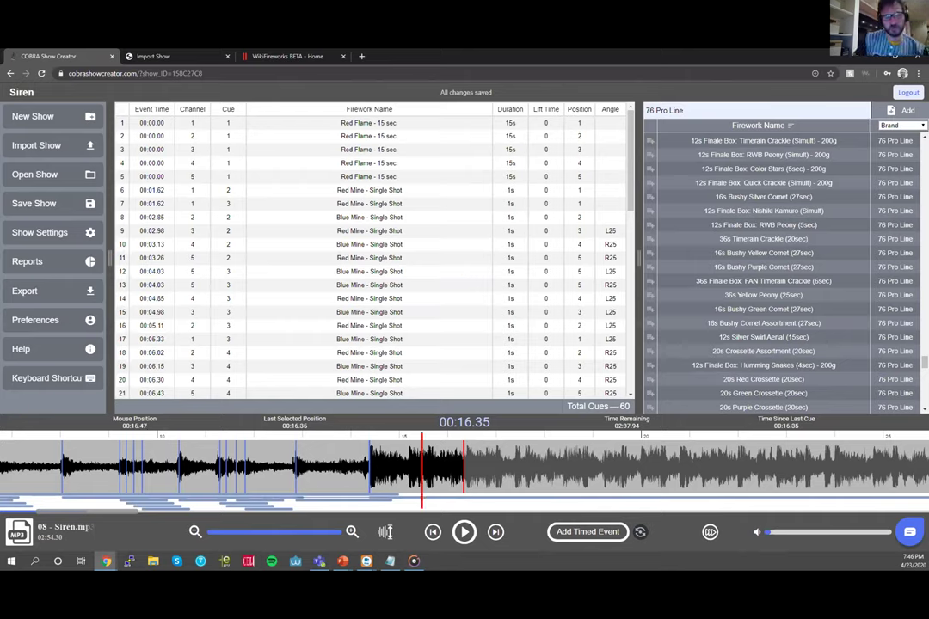
{"action": "scroll", "coordinate": [658, 469], "scroll_direction": "right", "scroll_amount": 5}
{"action": "scroll", "coordinate": [659, 468], "scroll_direction": "right", "scroll_amount": 5}
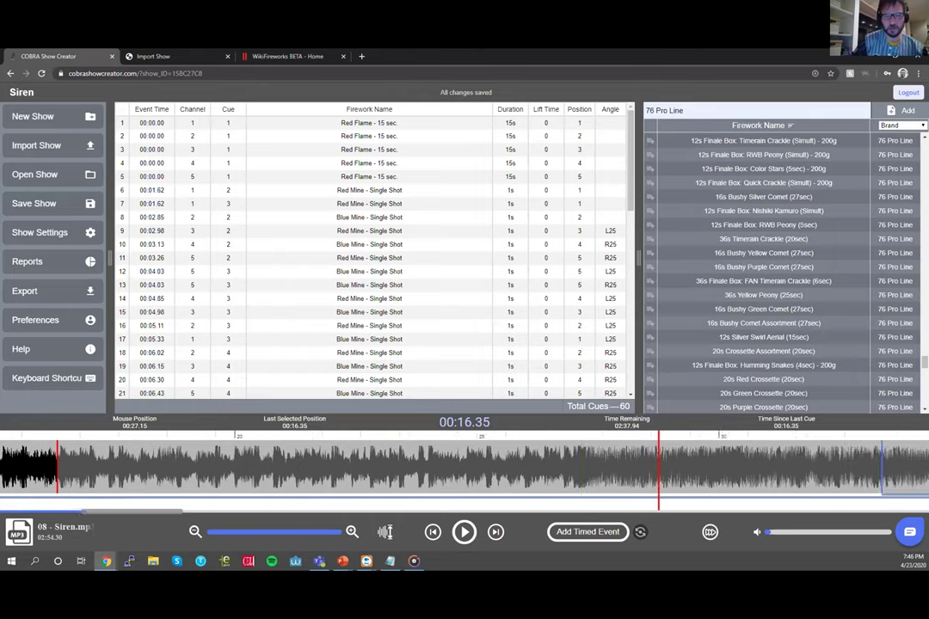
{"action": "left_click_drag", "start_coordinate": [127, 509], "coordinate": [465, 507]}
{"action": "left_click", "coordinate": [465, 507]}
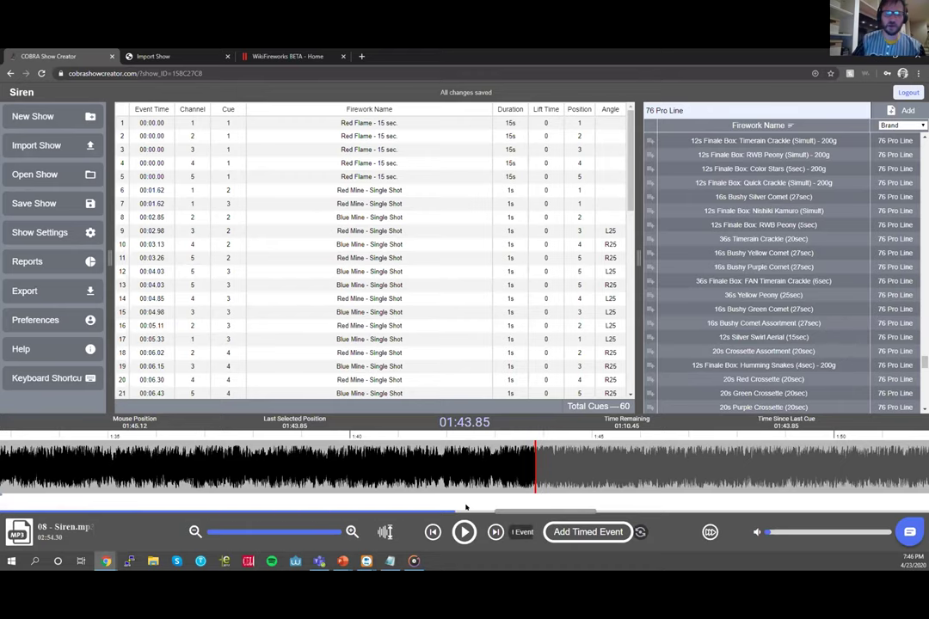
{"action": "key", "text": "e"}
{"action": "left_click_drag", "start_coordinate": [651, 379], "coordinate": [369, 392]}
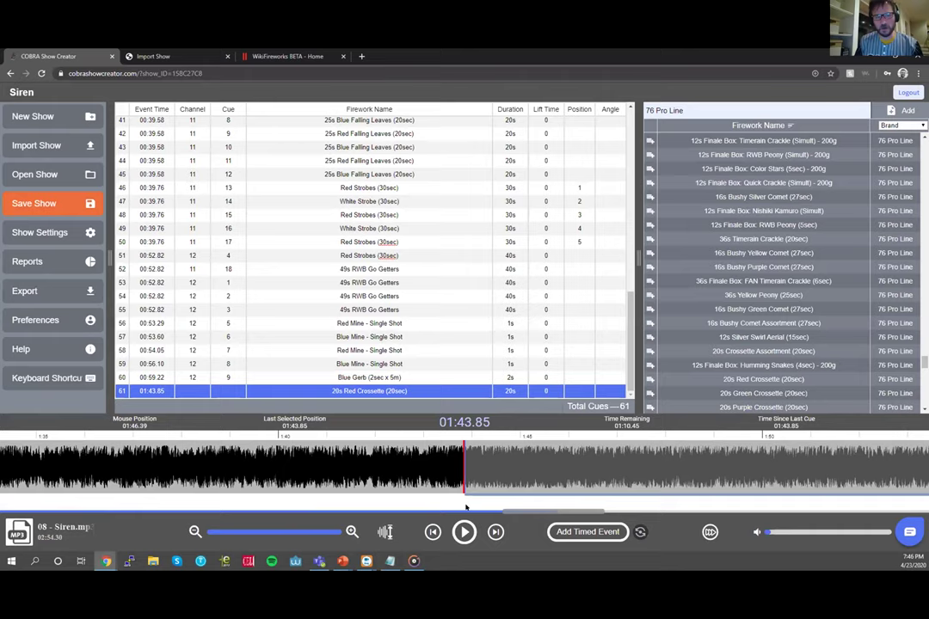
{"action": "type", "text": "2"}
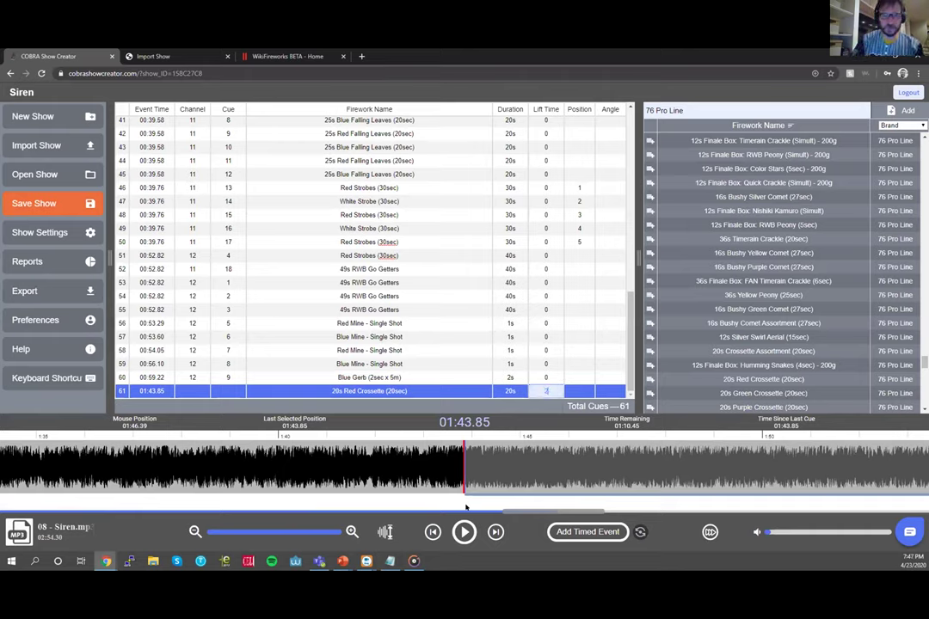
{"action": "key", "text": "Return"}
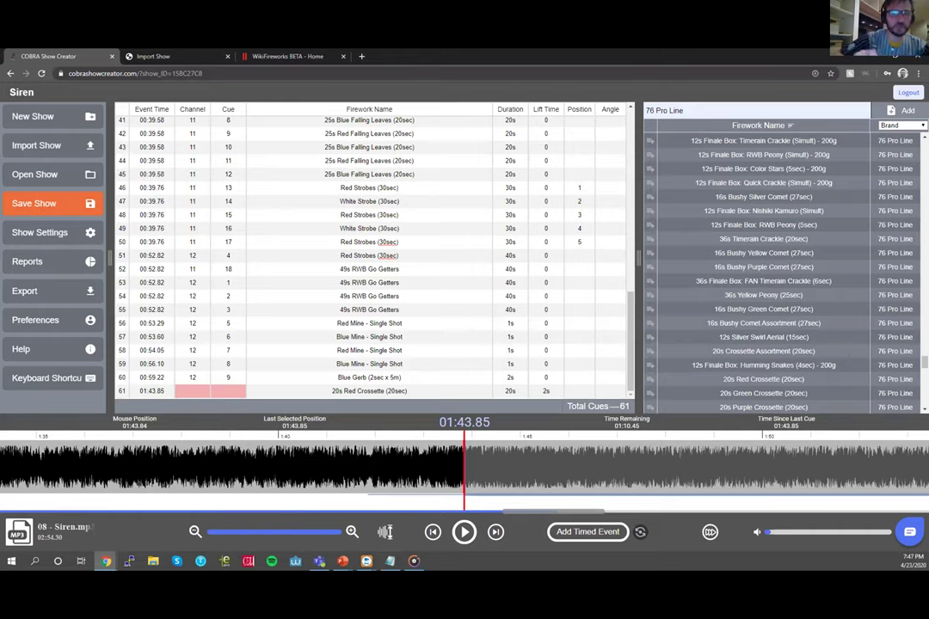
- Move the playhead to 01:41.85, where the Red Crossette's lift begins, and save the show
{"action": "key", "text": "Left"}
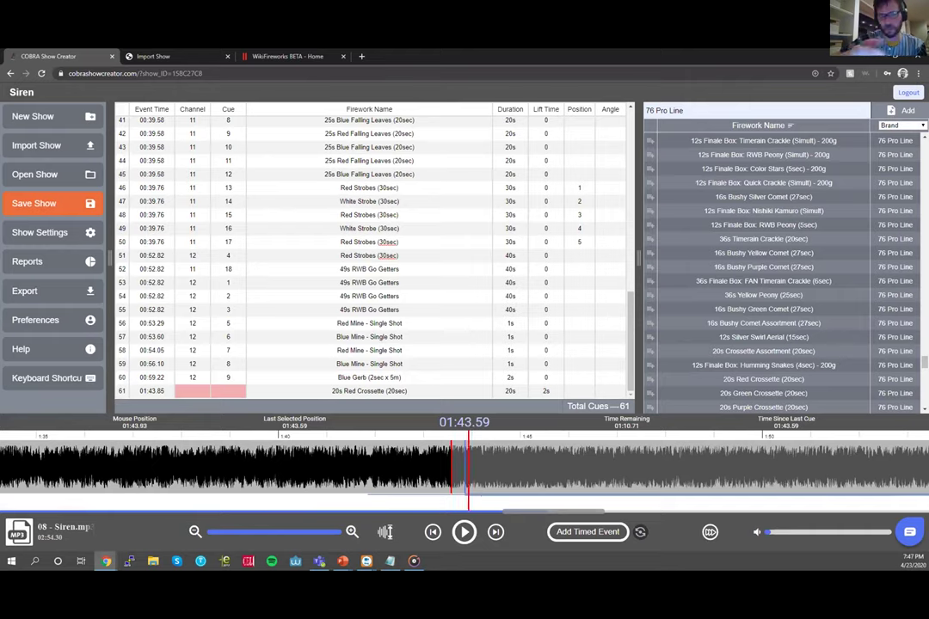
{"action": "key", "text": "Right"}
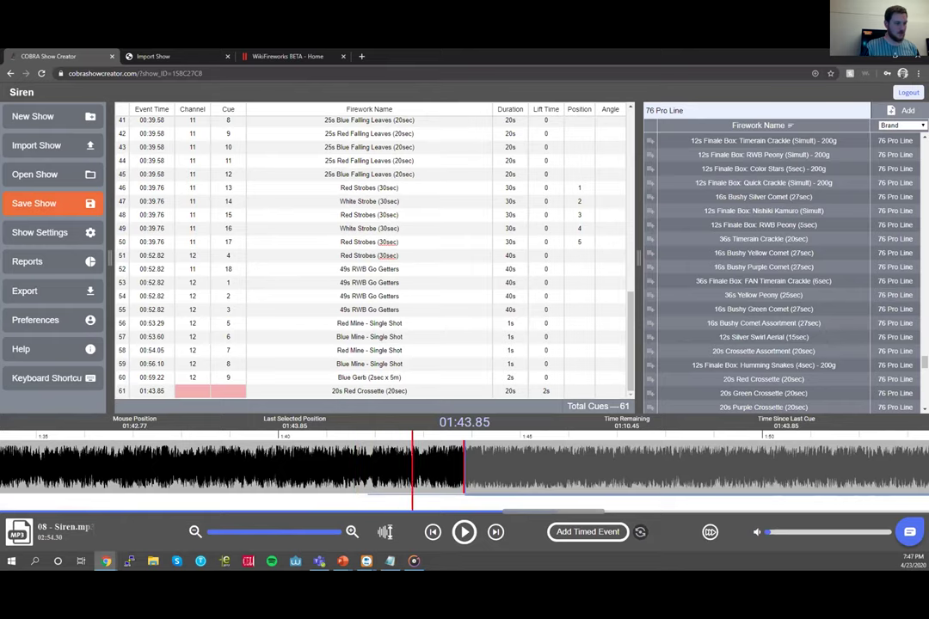
{"action": "key", "text": "Right"}
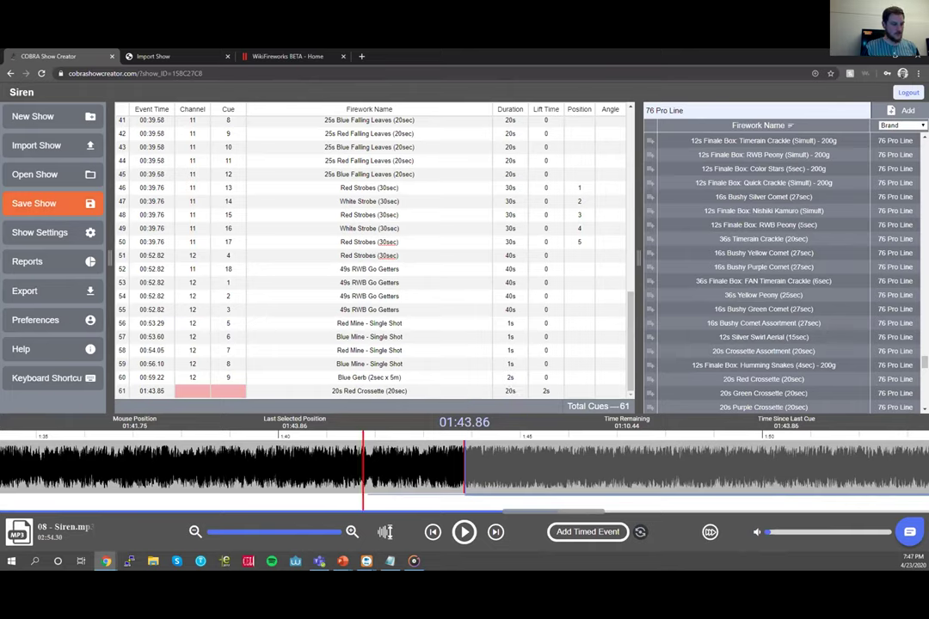
{"action": "left_click", "coordinate": [368, 464]}
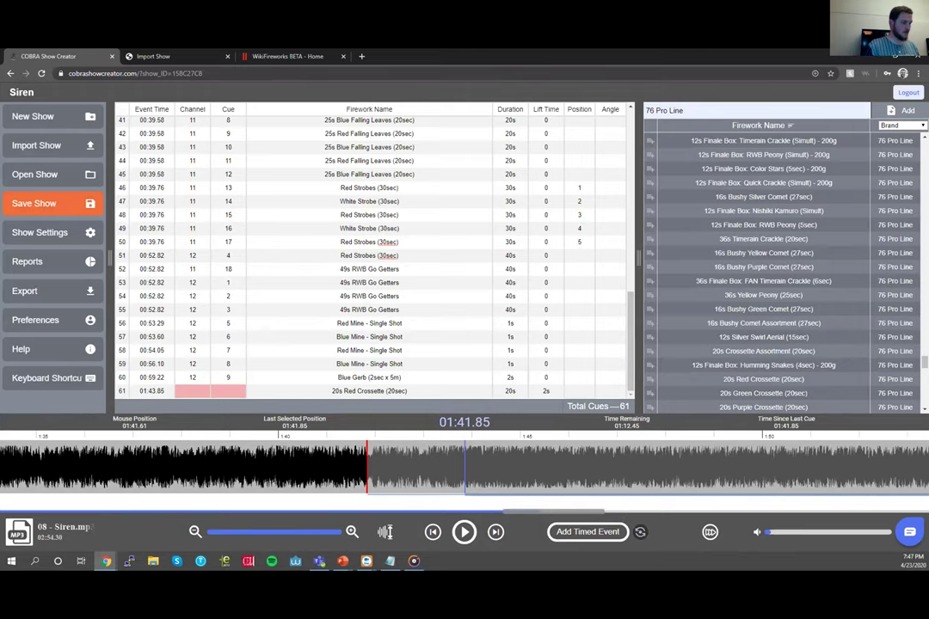
{"action": "scroll", "coordinate": [355, 469], "scroll_direction": "down", "scroll_amount": 3}
{"action": "scroll", "coordinate": [355, 468], "scroll_direction": "up", "scroll_amount": 3}
{"action": "key", "text": "ctrl+s"}
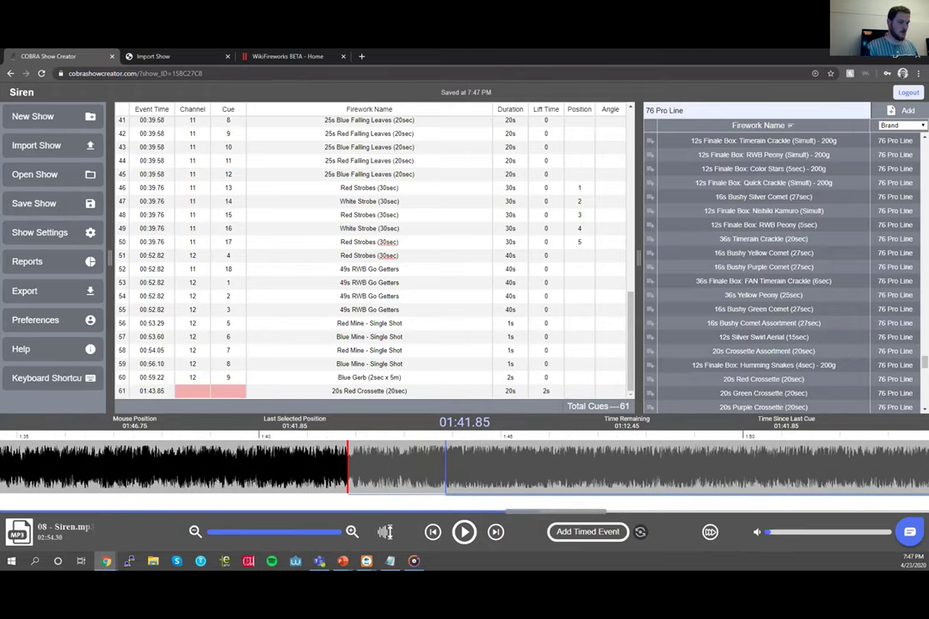
- Review the event preferences for pre-fire and lift time columns, plus the show settings down to the custom columns
{"action": "left_click_drag", "start_coordinate": [556, 513], "coordinate": [103, 512]}
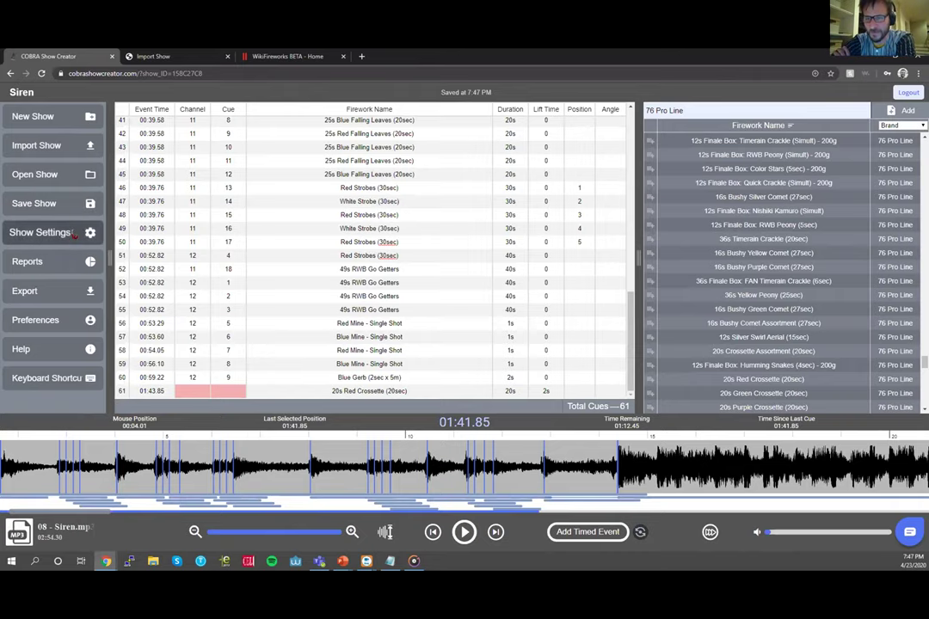
{"action": "left_click", "coordinate": [53, 320]}
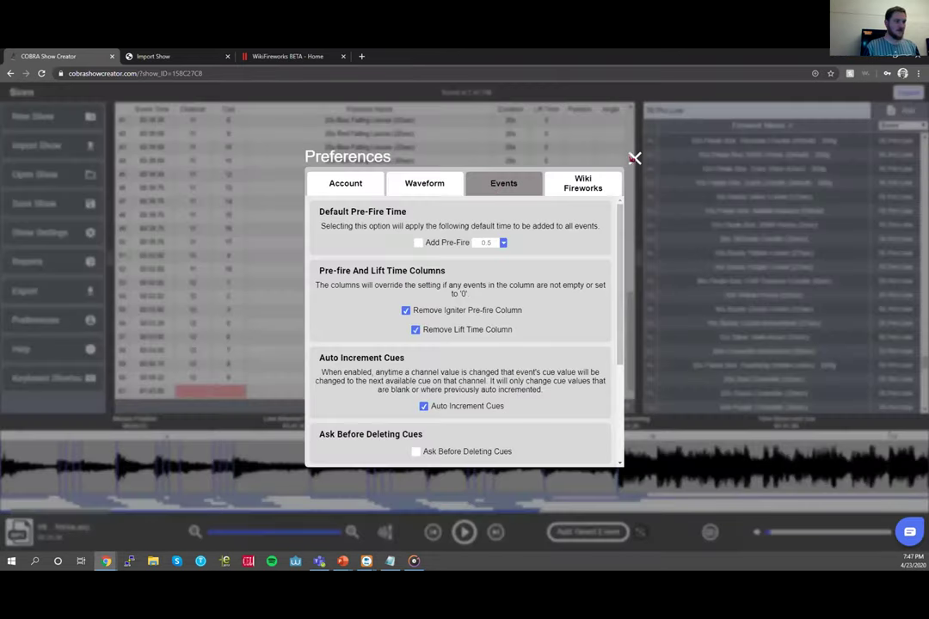
{"action": "left_click", "coordinate": [495, 95]}
{"action": "left_click", "coordinate": [43, 321]}
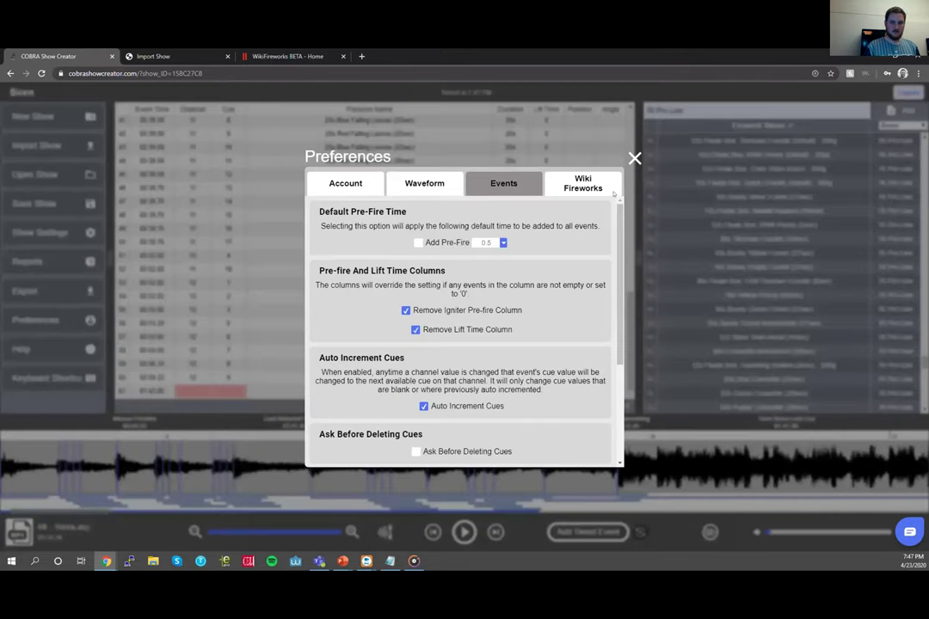
{"action": "left_click", "coordinate": [516, 142]}
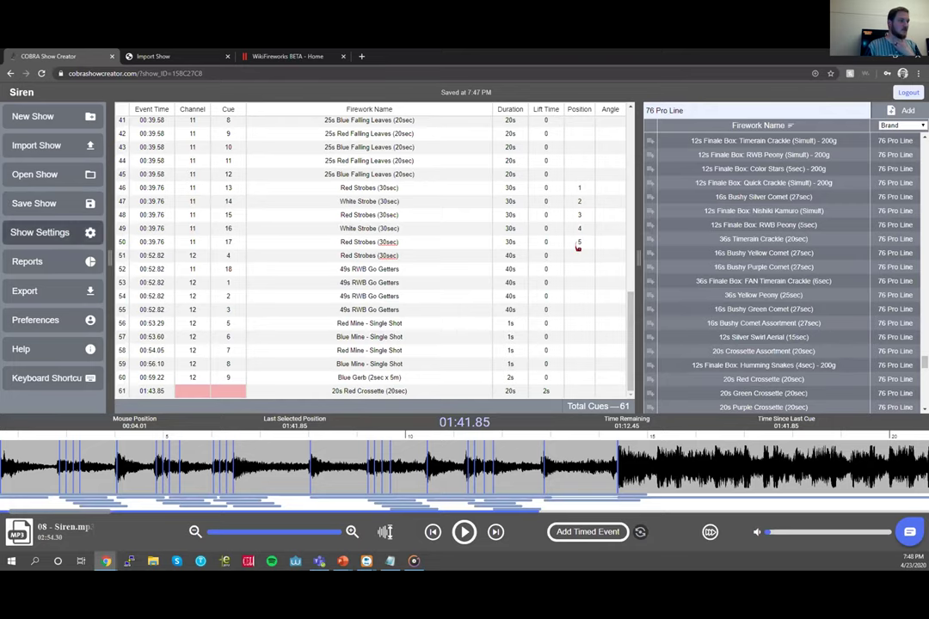
{"action": "left_click", "coordinate": [40, 233]}
{"action": "scroll", "coordinate": [577, 248], "scroll_direction": "down", "scroll_amount": 1}
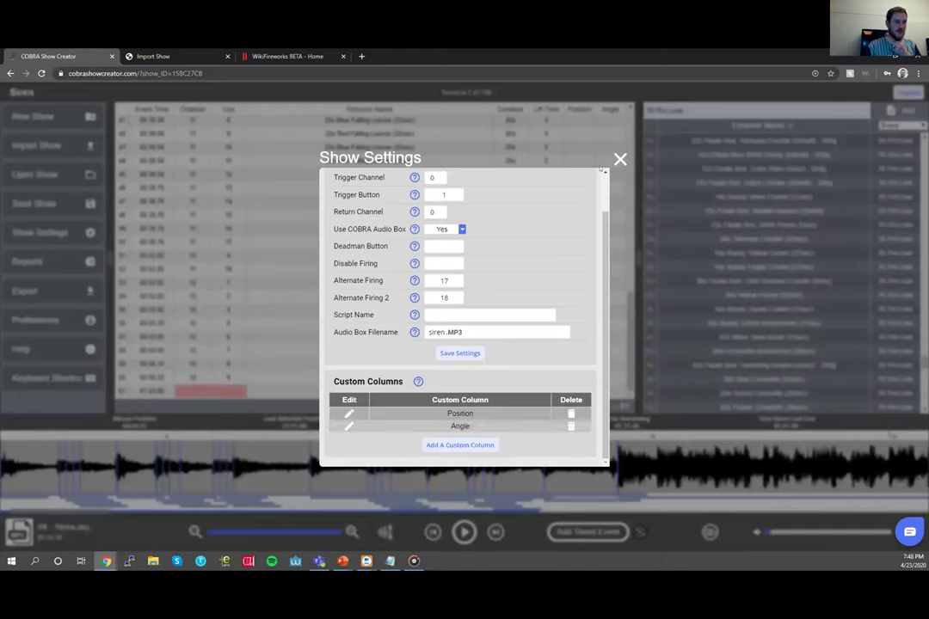
{"action": "left_click", "coordinate": [521, 140]}
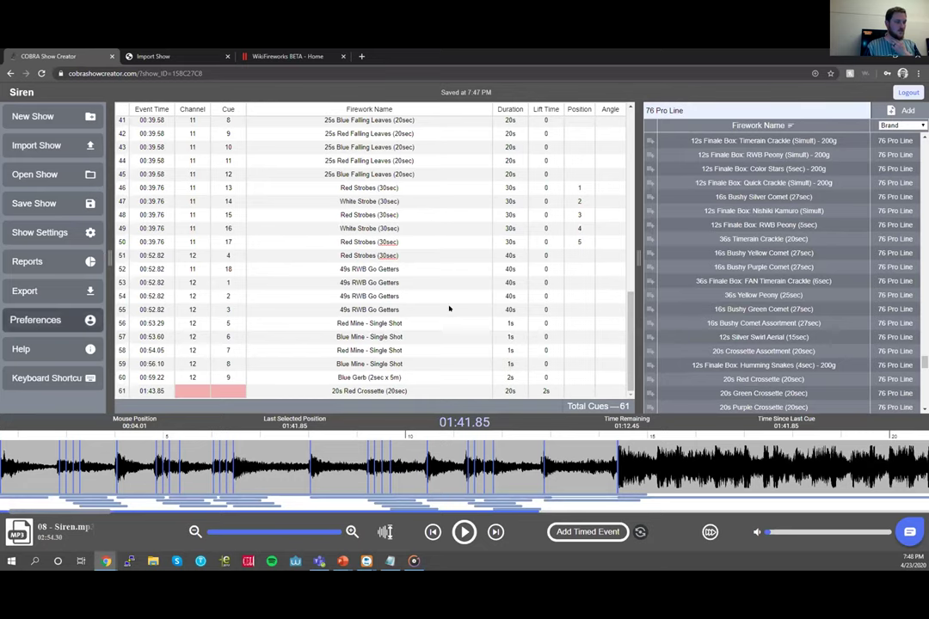
- Review the account preferences down to the default custom columns, then return to the start of the Siren event list
{"action": "left_click", "coordinate": [385, 185]}
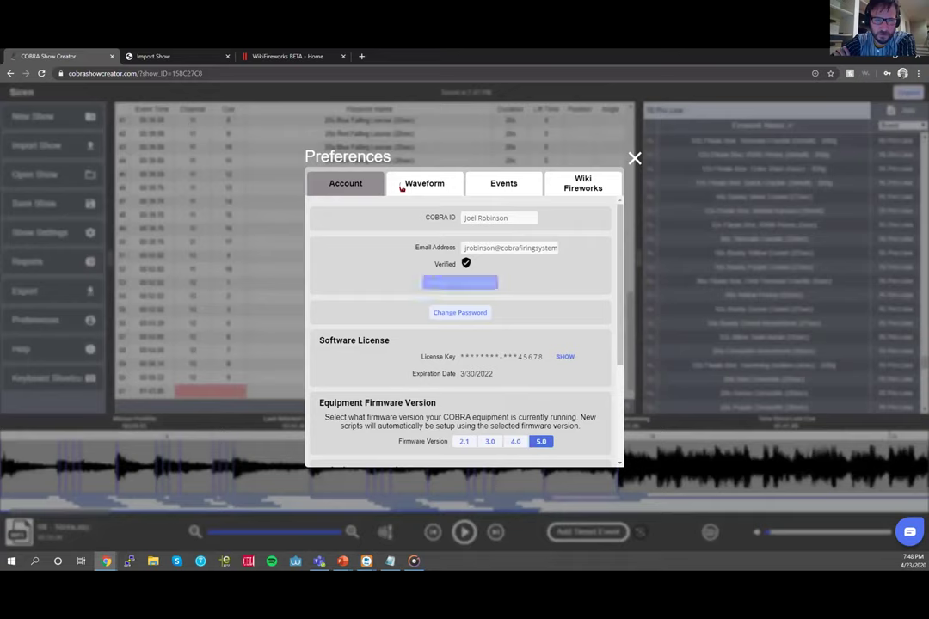
{"action": "scroll", "coordinate": [408, 353], "scroll_direction": "down", "scroll_amount": 2}
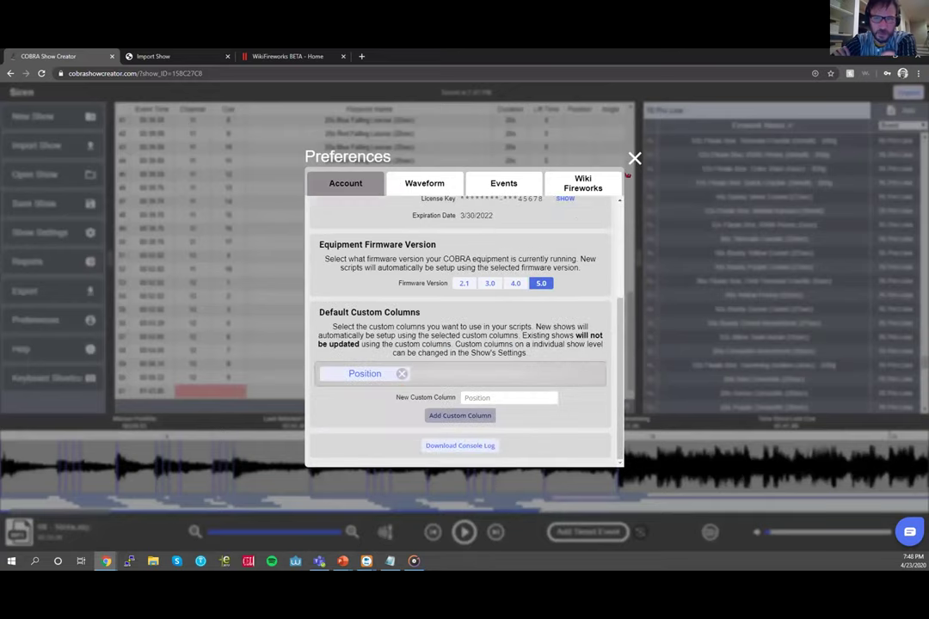
{"action": "left_click", "coordinate": [635, 158]}
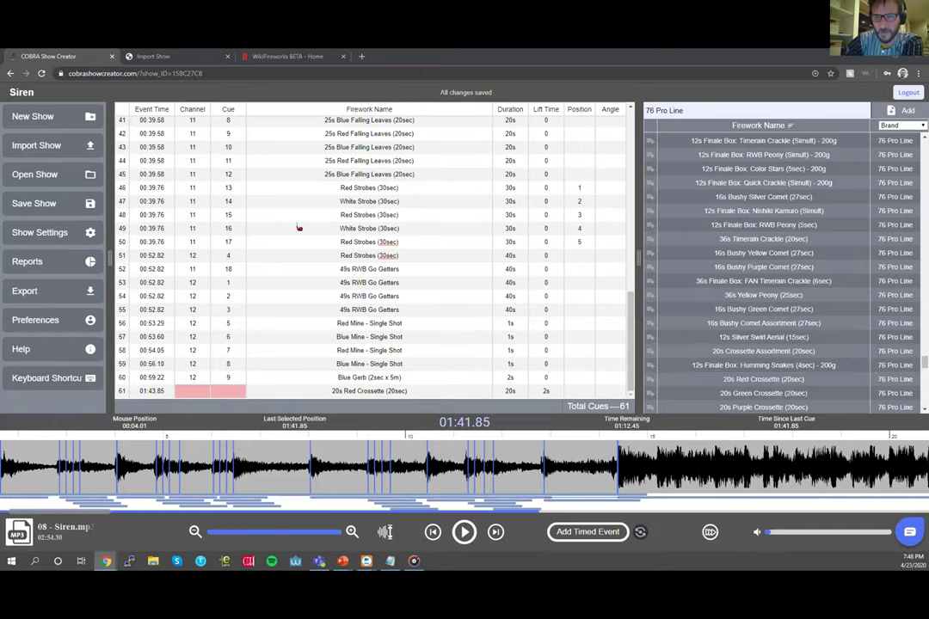
{"action": "scroll", "coordinate": [292, 268], "scroll_direction": "up", "scroll_amount": 7}
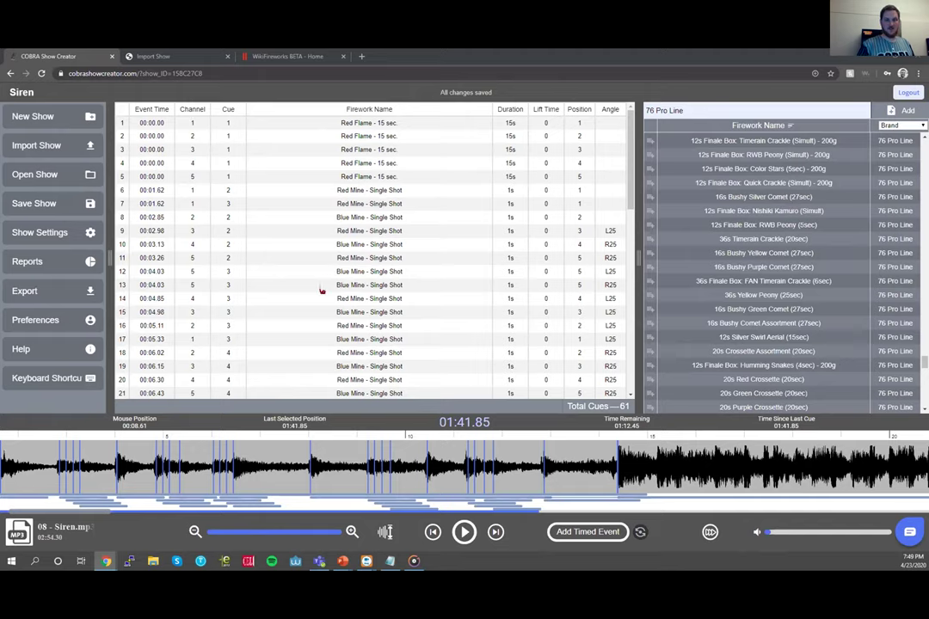
- Open the Siren cue labels report and examine its display column options, custom text lines and the required Avery label type
{"action": "left_click", "coordinate": [62, 263]}
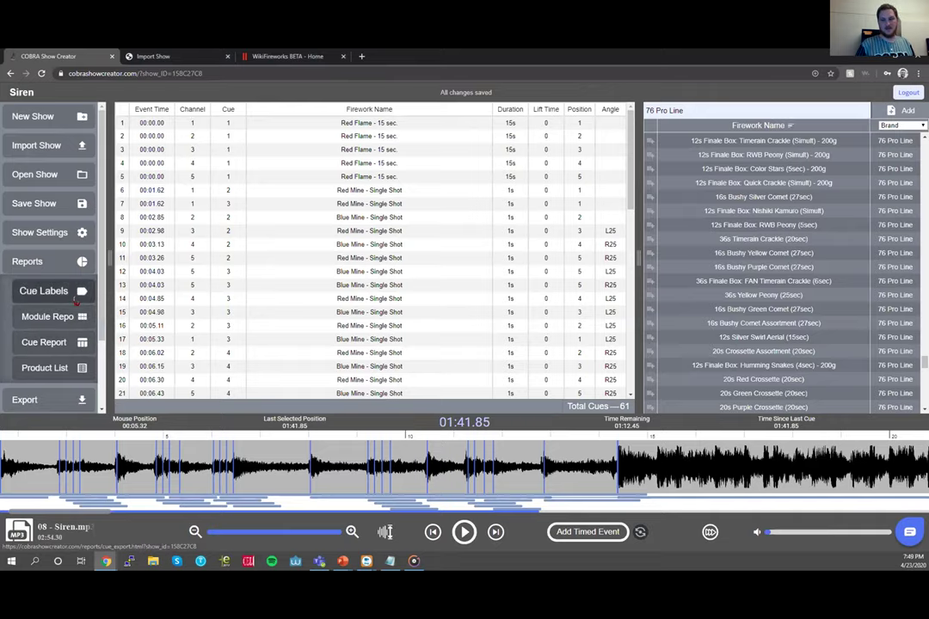
{"action": "left_click", "coordinate": [63, 295]}
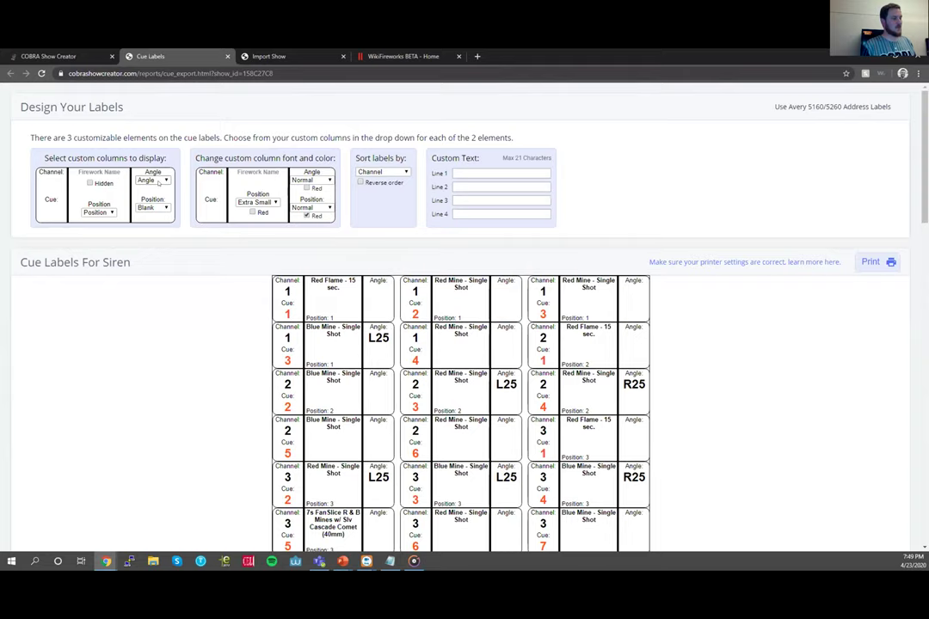
{"action": "left_click", "coordinate": [151, 179]}
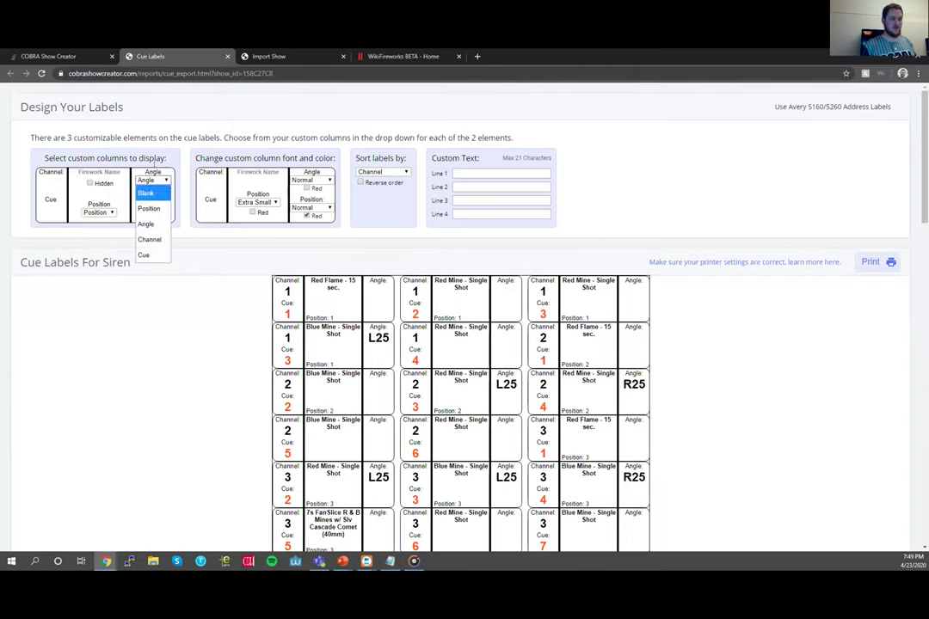
{"action": "left_click", "coordinate": [157, 332]}
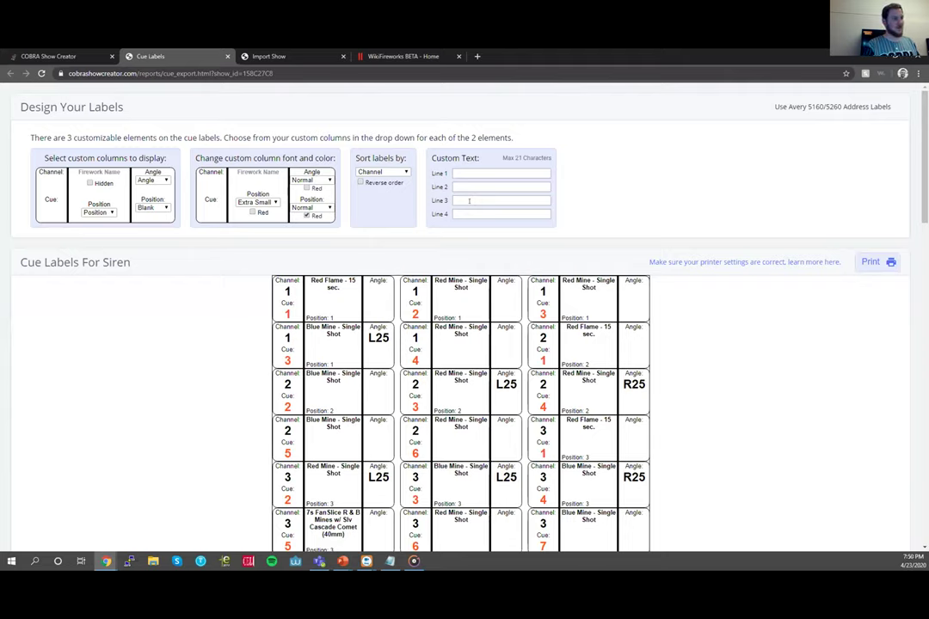
{"action": "left_click", "coordinate": [469, 200]}
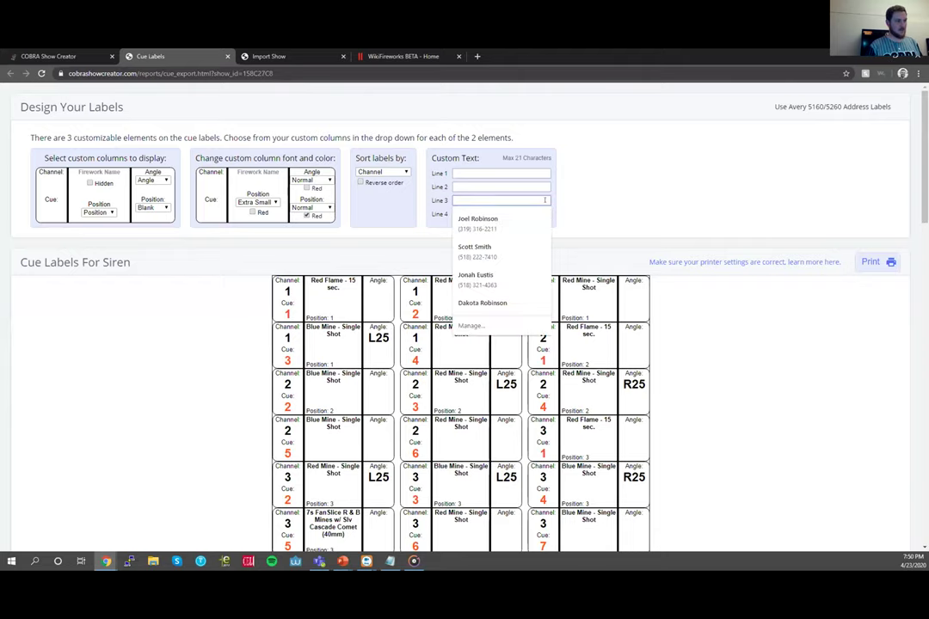
{"action": "left_click", "coordinate": [587, 193]}
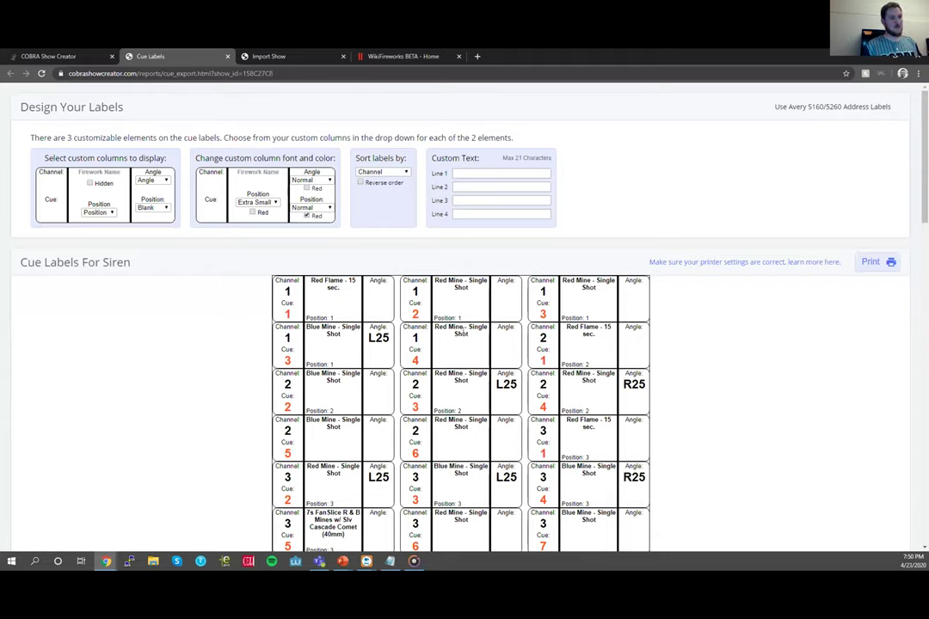
{"action": "left_click_drag", "start_coordinate": [807, 107], "coordinate": [840, 105]}
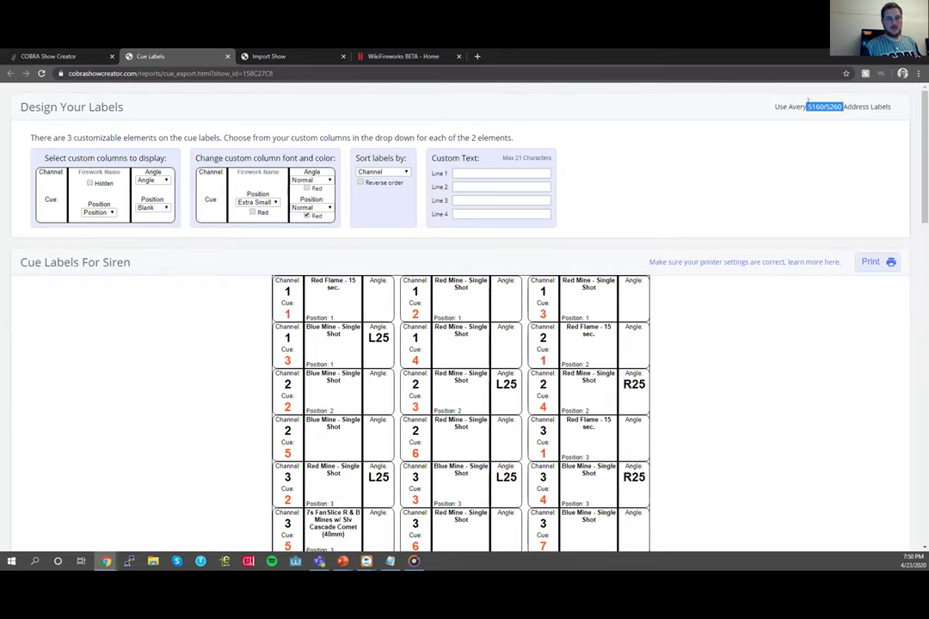
{"action": "left_click", "coordinate": [808, 101]}
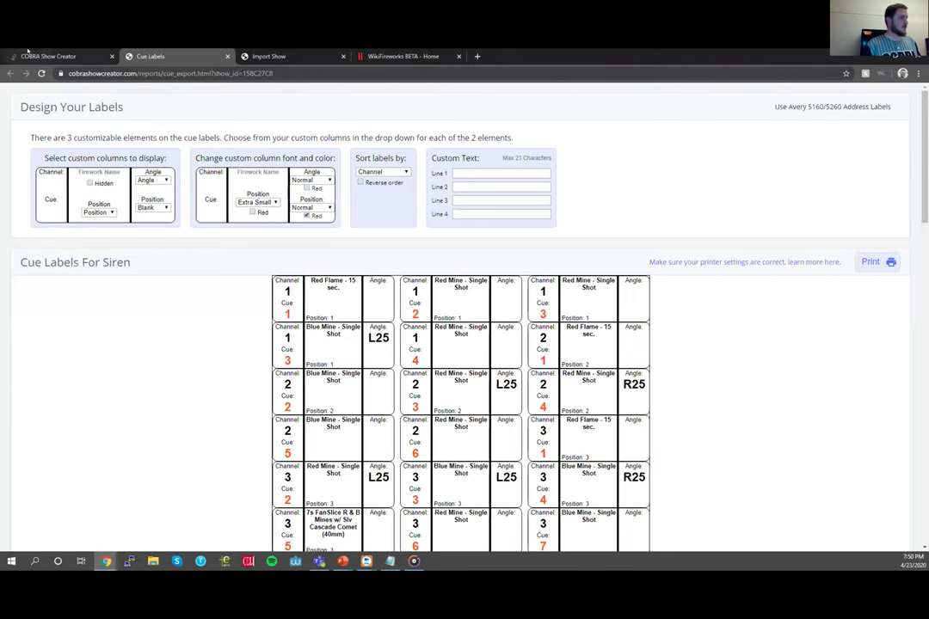
- Open the Siren module report and read through the cues listed for each module and channel
{"action": "left_click", "coordinate": [53, 53]}
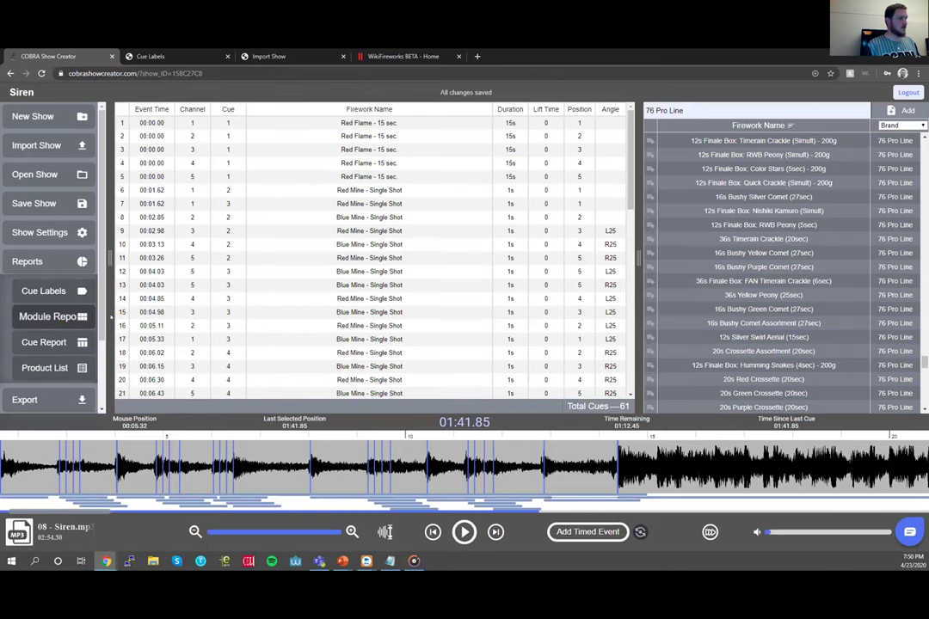
{"action": "left_click", "coordinate": [60, 317]}
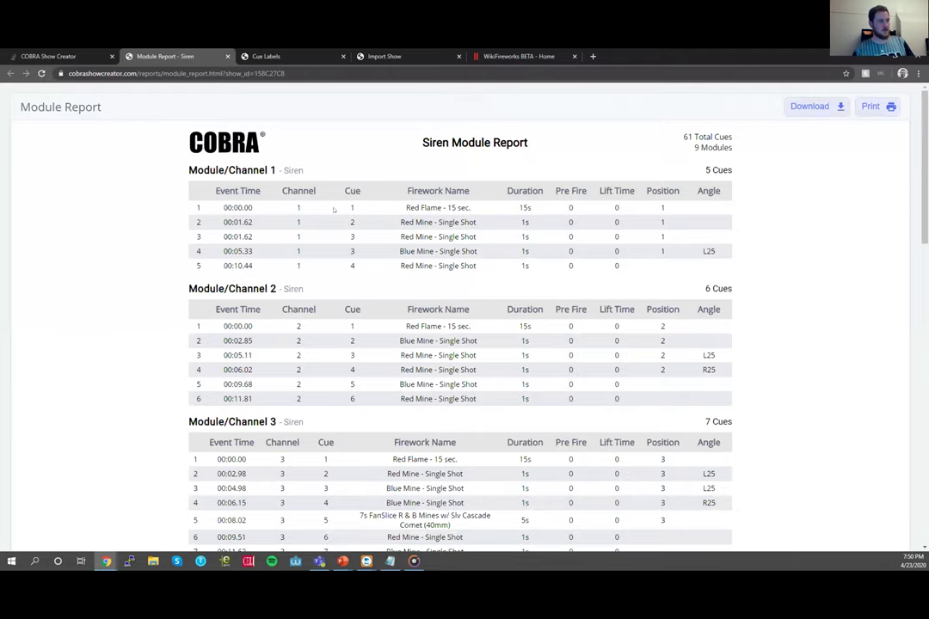
{"action": "scroll", "coordinate": [330, 368], "scroll_direction": "down", "scroll_amount": 3}
{"action": "scroll", "coordinate": [329, 368], "scroll_direction": "up", "scroll_amount": 1}
{"action": "scroll", "coordinate": [330, 368], "scroll_direction": "down", "scroll_amount": 5}
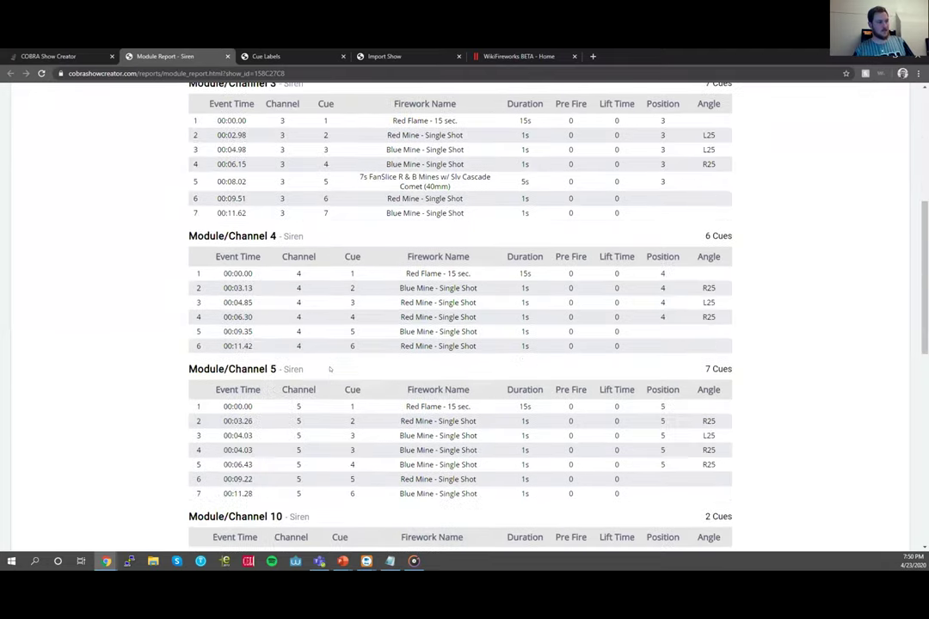
{"action": "scroll", "coordinate": [329, 368], "scroll_direction": "down", "scroll_amount": 5}
{"action": "scroll", "coordinate": [329, 369], "scroll_direction": "up", "scroll_amount": 10}
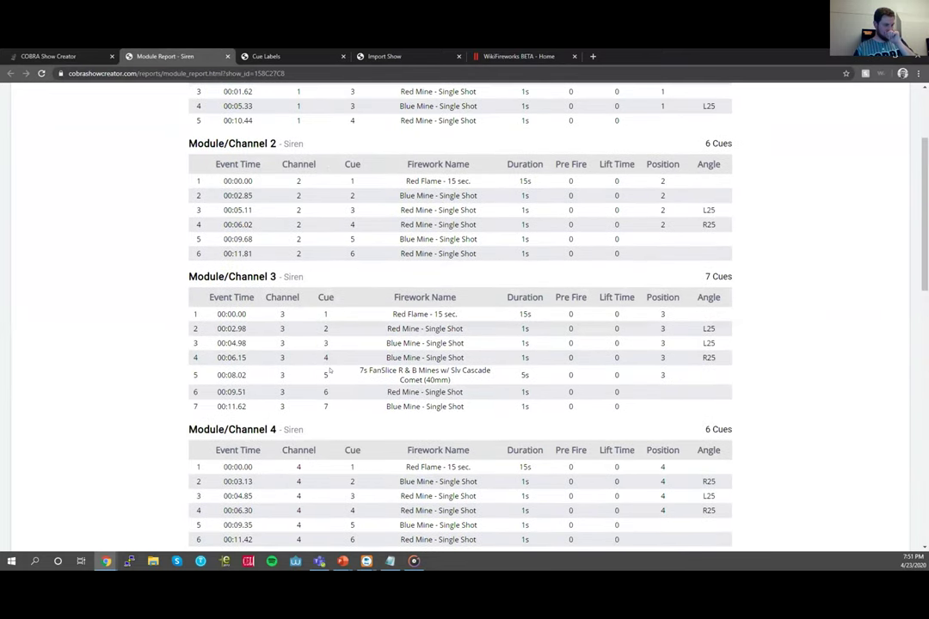
{"action": "scroll", "coordinate": [342, 329], "scroll_direction": "up", "scroll_amount": 2}
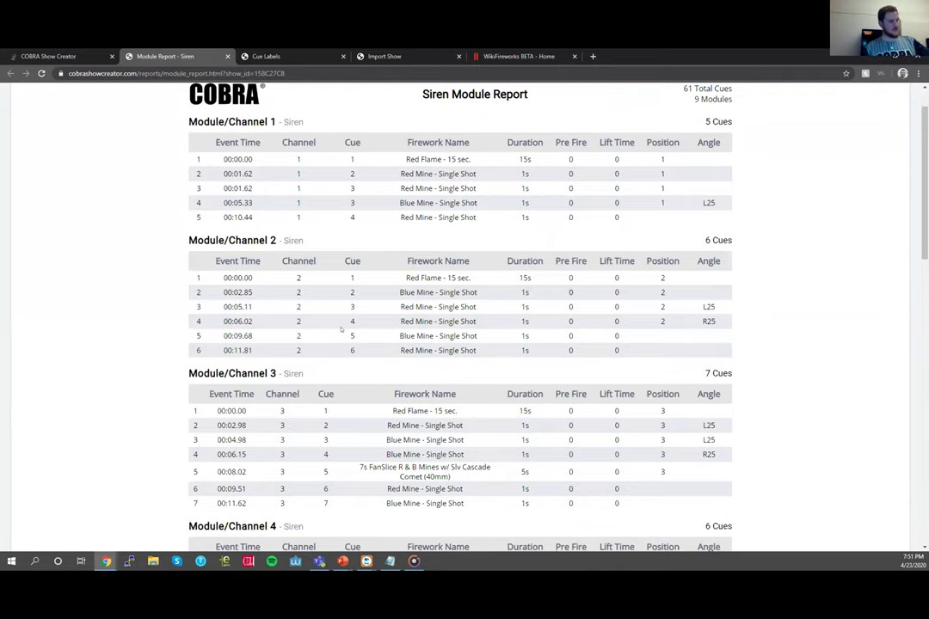
{"action": "scroll", "coordinate": [342, 329], "scroll_direction": "up", "scroll_amount": 1}
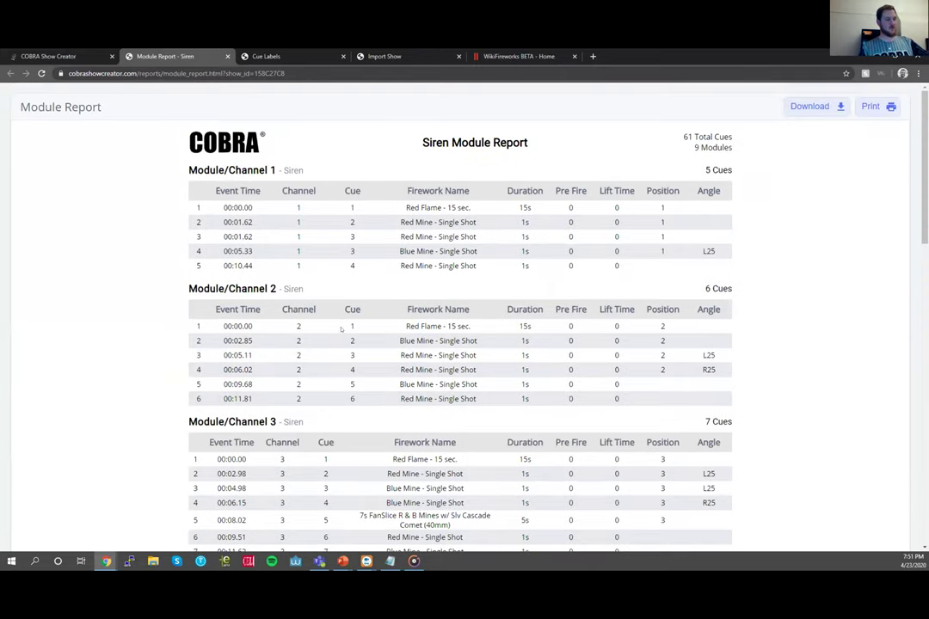
{"action": "scroll", "coordinate": [341, 329], "scroll_direction": "down", "scroll_amount": 1}
{"action": "scroll", "coordinate": [655, 238], "scroll_direction": "up", "scroll_amount": 1}
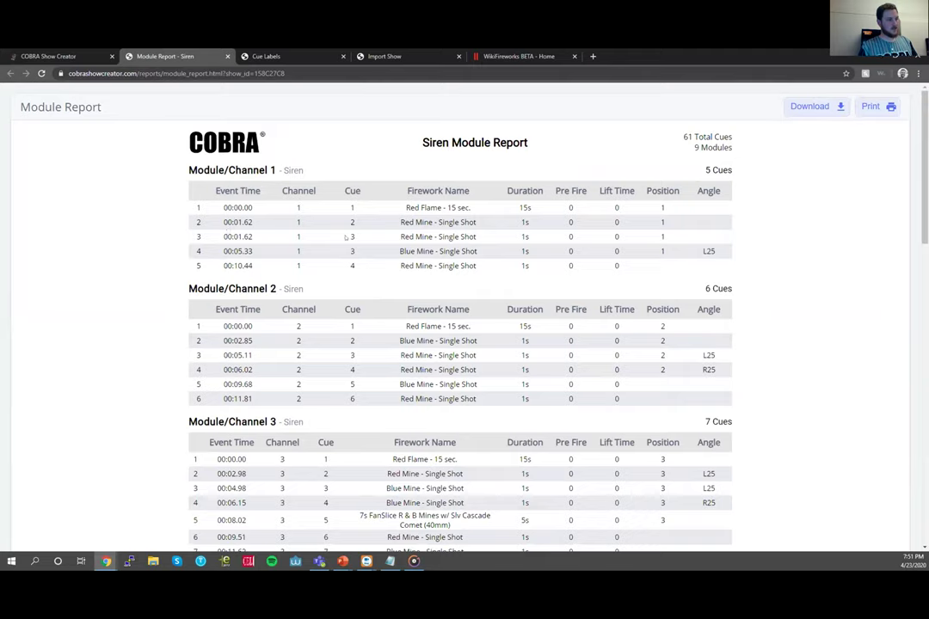
- Examine the channel and cue assignments of rows 3 and 4 under Module/Channel 1
{"action": "left_click_drag", "start_coordinate": [287, 239], "coordinate": [251, 249]}
{"action": "double_click", "coordinate": [298, 237]}
{"action": "left_click_drag", "start_coordinate": [344, 246], "coordinate": [353, 251]}
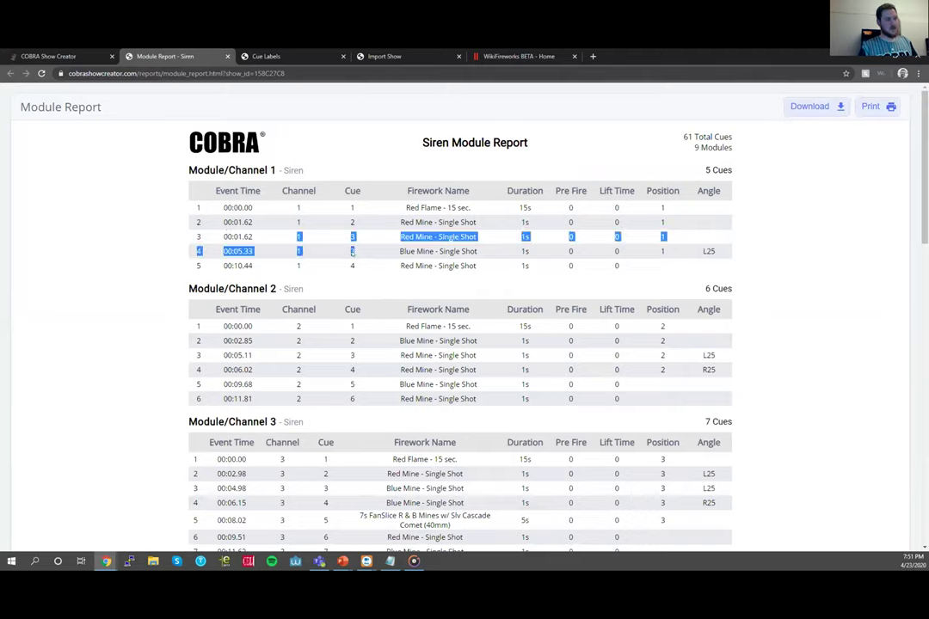
{"action": "left_click", "coordinate": [353, 251]}
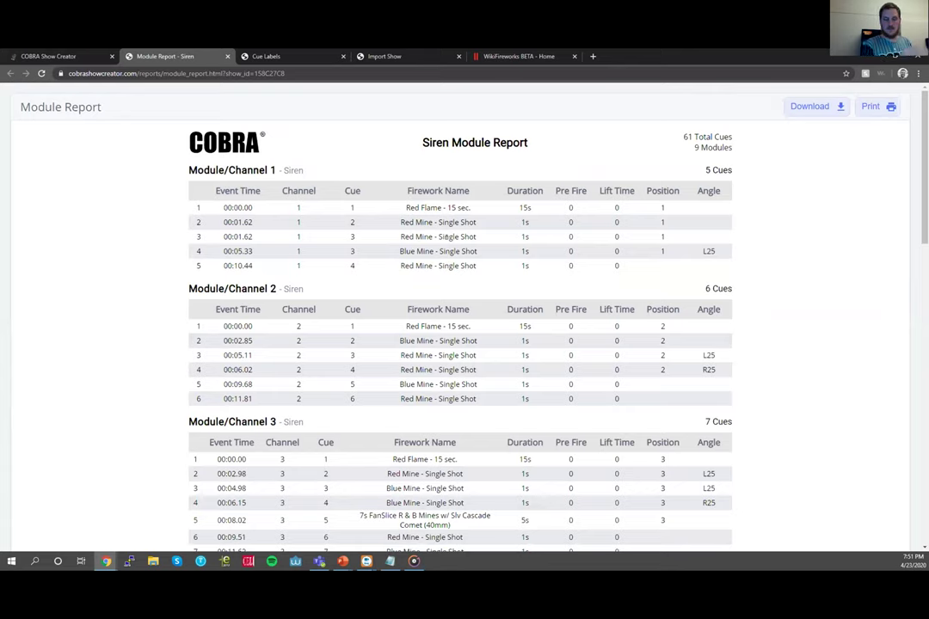
- View the Siren cue report, then generate the show's product list report and return to the show
{"action": "left_click", "coordinate": [52, 56]}
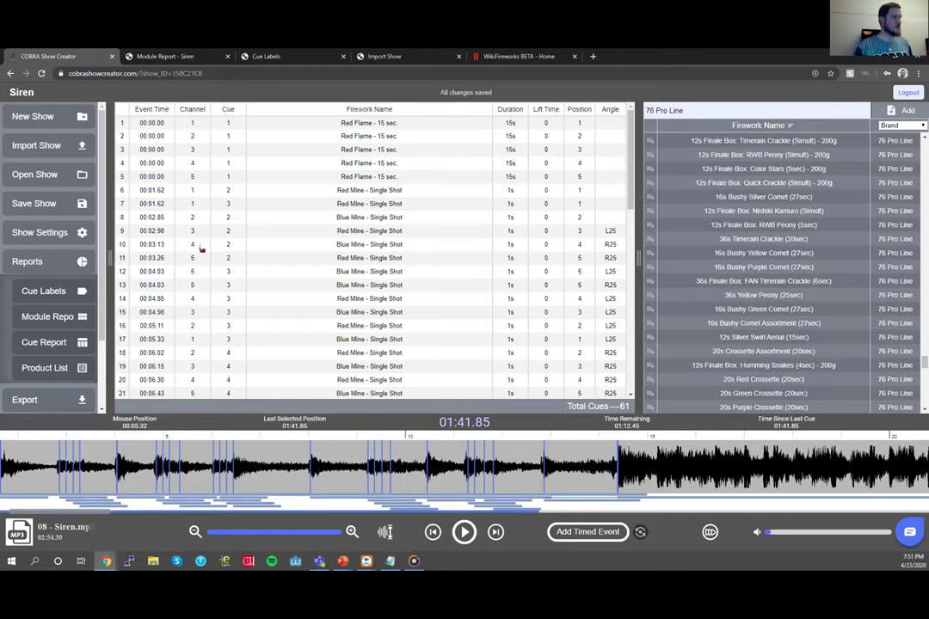
{"action": "left_click", "coordinate": [45, 342]}
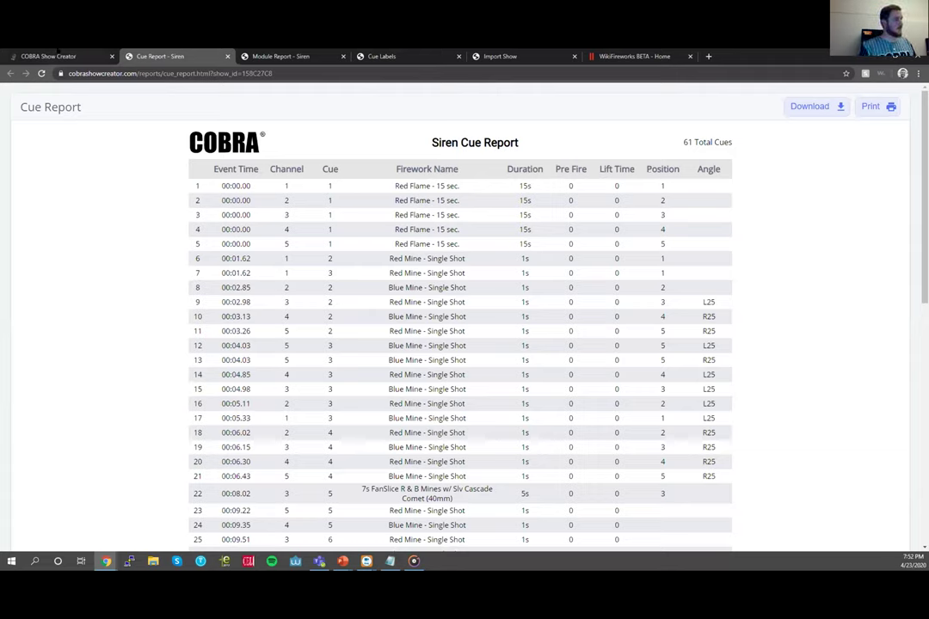
{"action": "key", "text": "ctrl+1"}
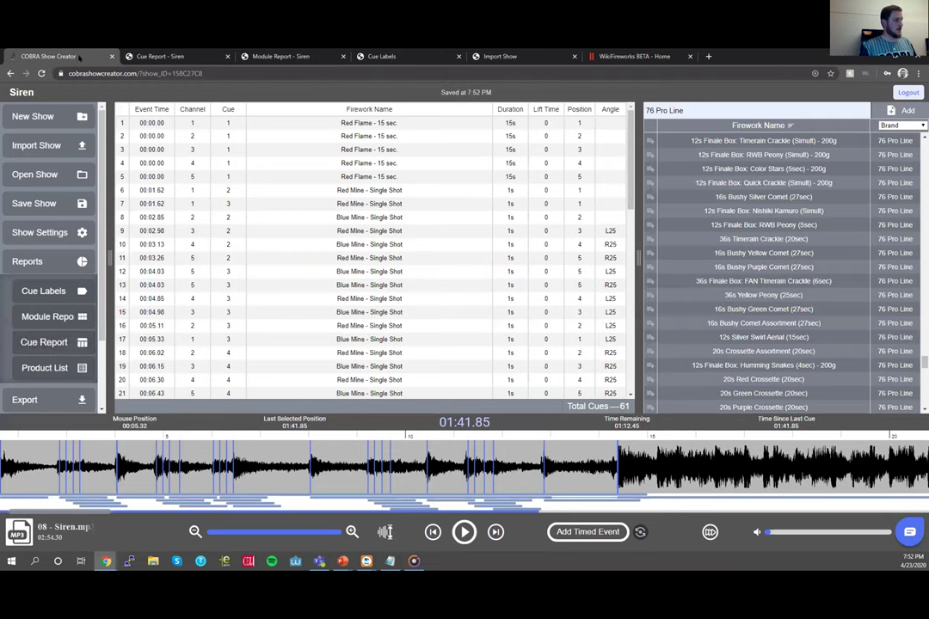
{"action": "left_click", "coordinate": [73, 370]}
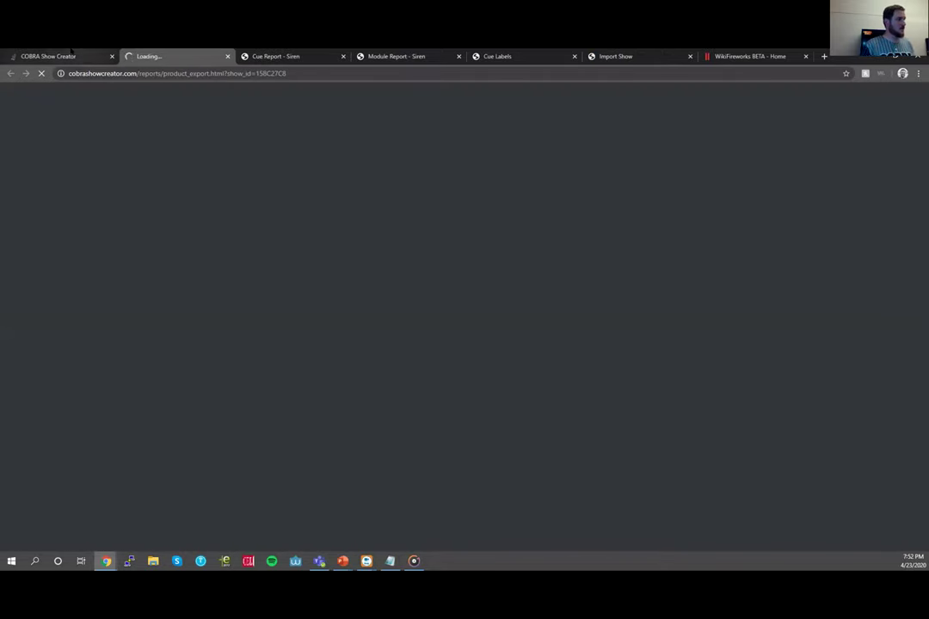
{"action": "left_click", "coordinate": [52, 57]}
- Open the Gender Reveal show and generate its product list report
{"action": "left_click", "coordinate": [47, 175]}
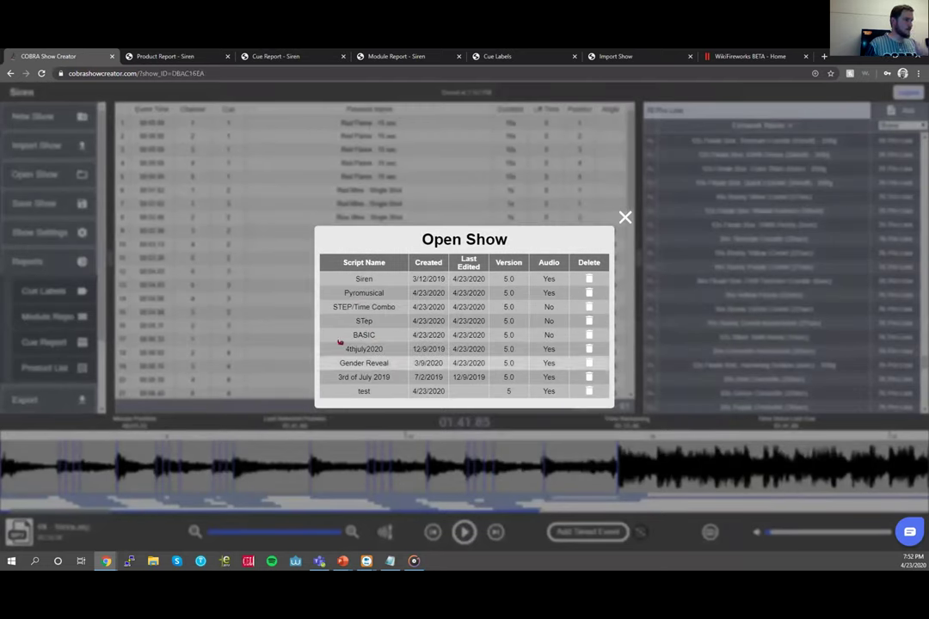
{"action": "left_click", "coordinate": [376, 363]}
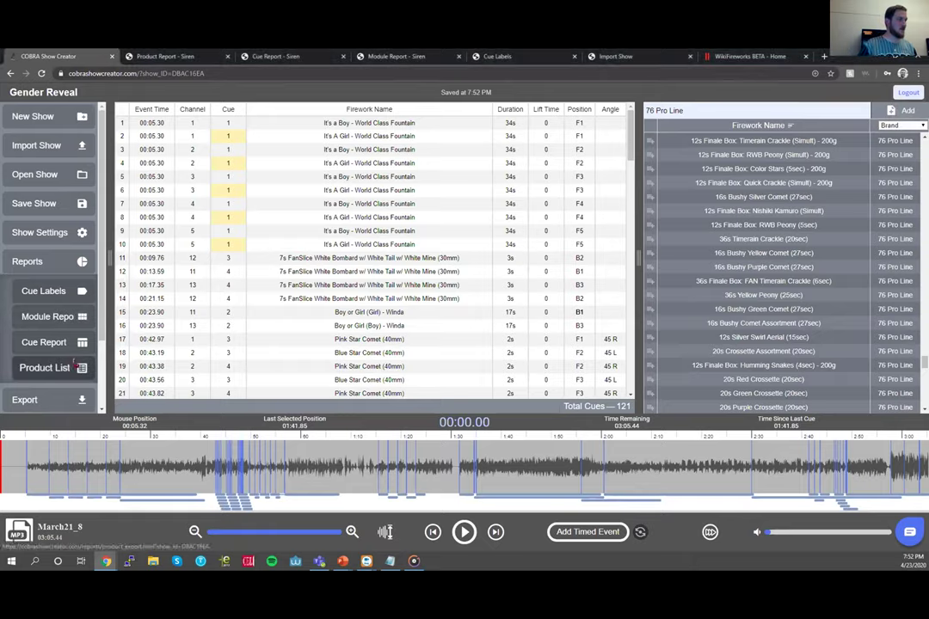
{"action": "left_click", "coordinate": [76, 365]}
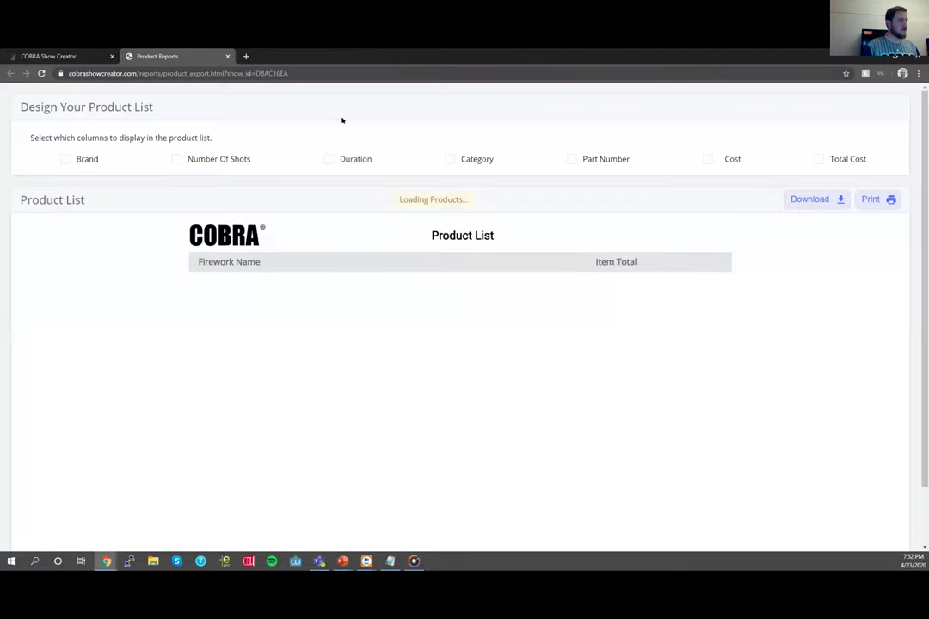
{"action": "scroll", "coordinate": [258, 315], "scroll_direction": "down", "scroll_amount": 1}
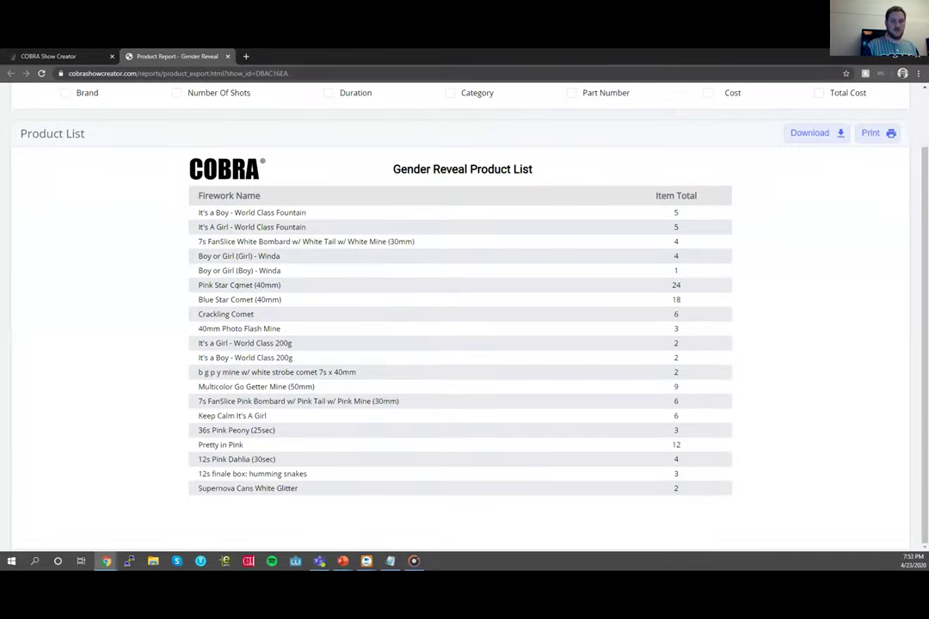
- Add the Cost and Total Cost columns to the Gender Reveal product list and check the It's a Boy - World Class Fountain row
{"action": "scroll", "coordinate": [253, 259], "scroll_direction": "up", "scroll_amount": 1}
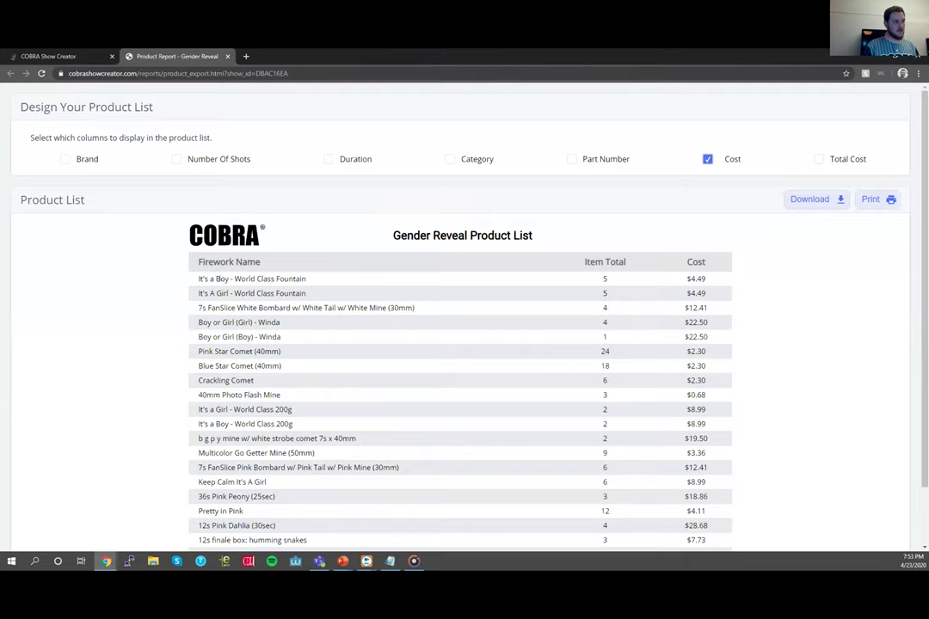
{"action": "left_click_drag", "start_coordinate": [198, 278], "coordinate": [306, 279]}
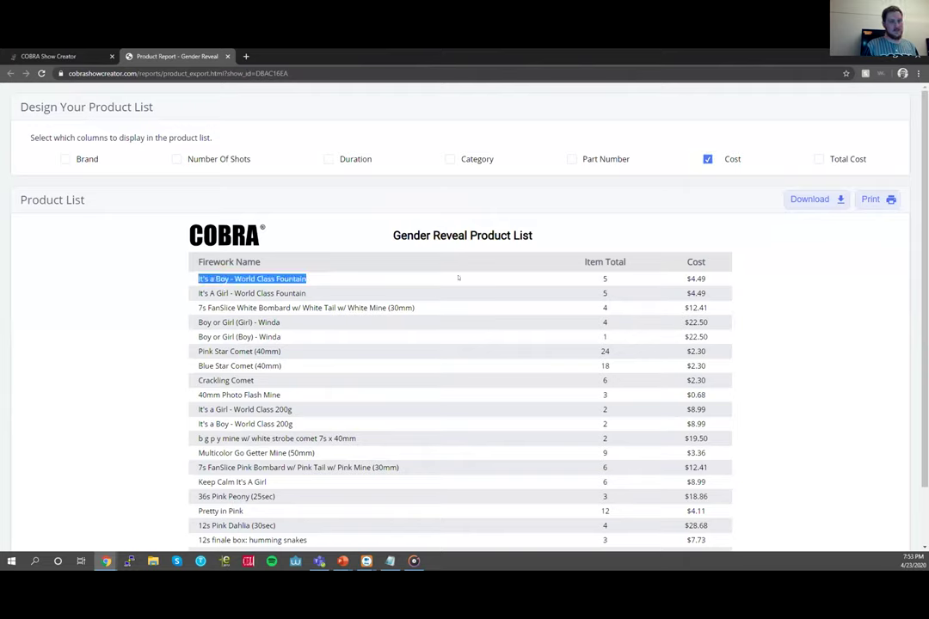
{"action": "left_click_drag", "start_coordinate": [686, 278], "coordinate": [706, 279]}
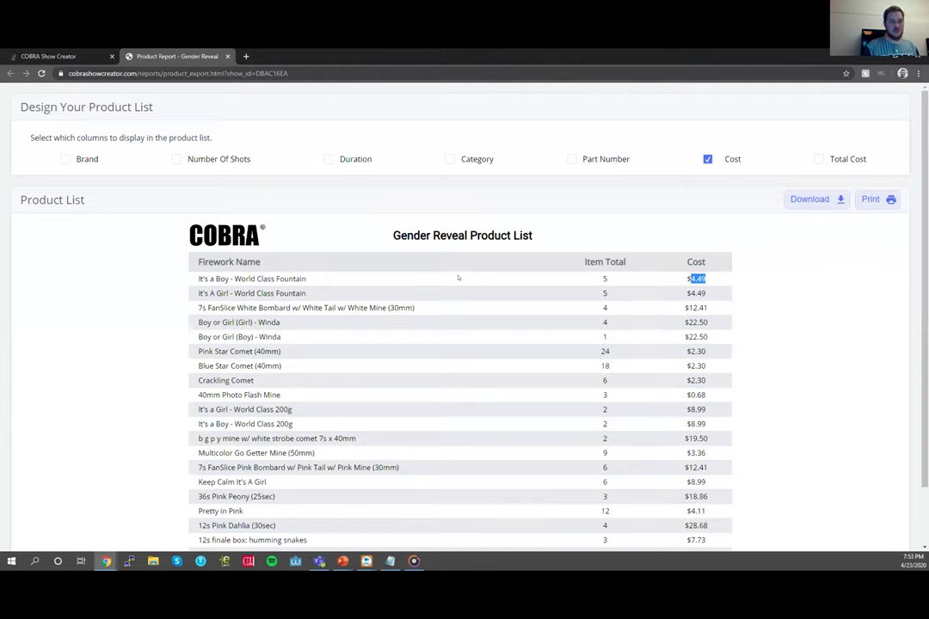
{"action": "left_click", "coordinate": [818, 159]}
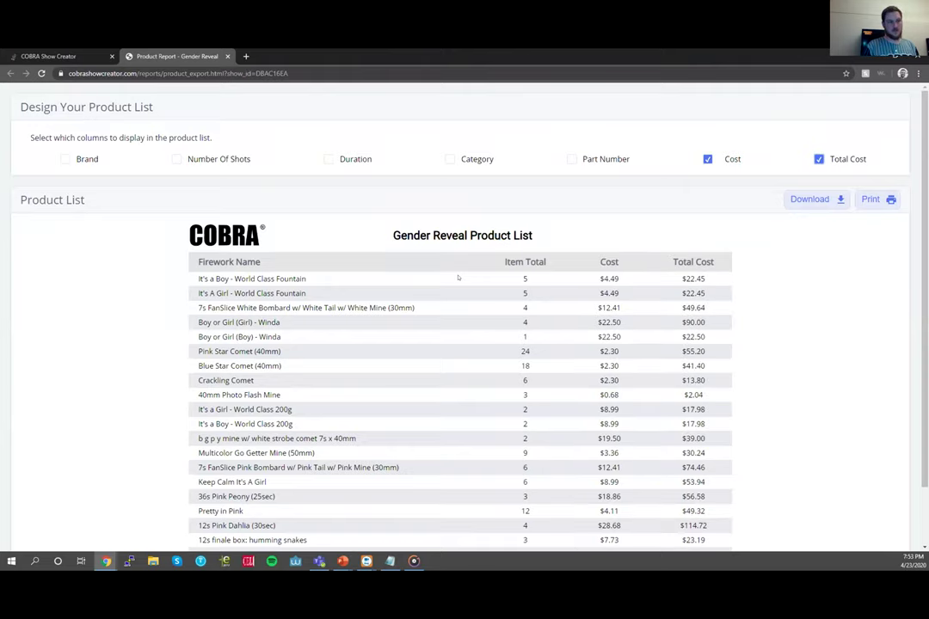
{"action": "double_click", "coordinate": [611, 279]}
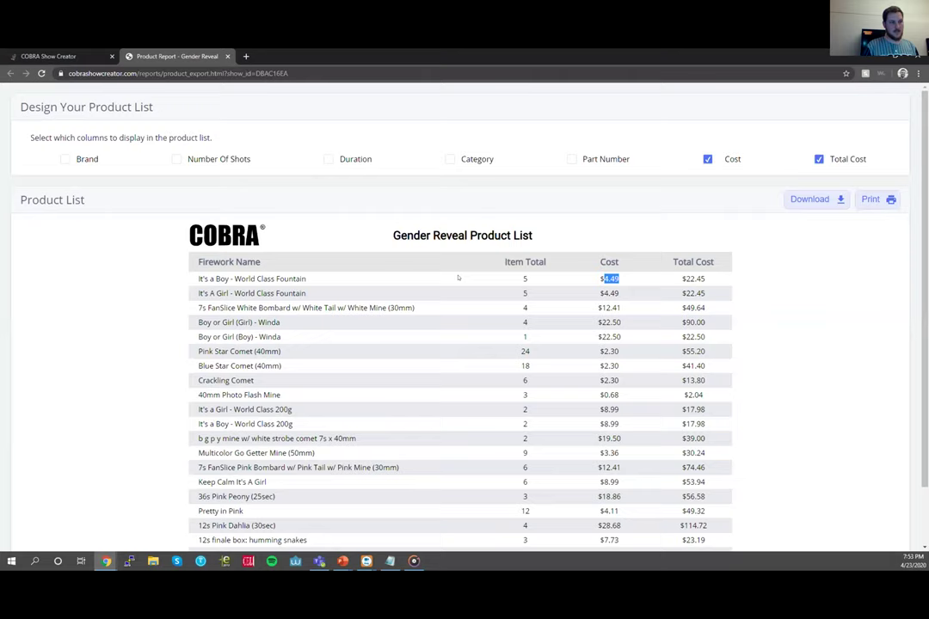
{"action": "left_click", "coordinate": [458, 278]}
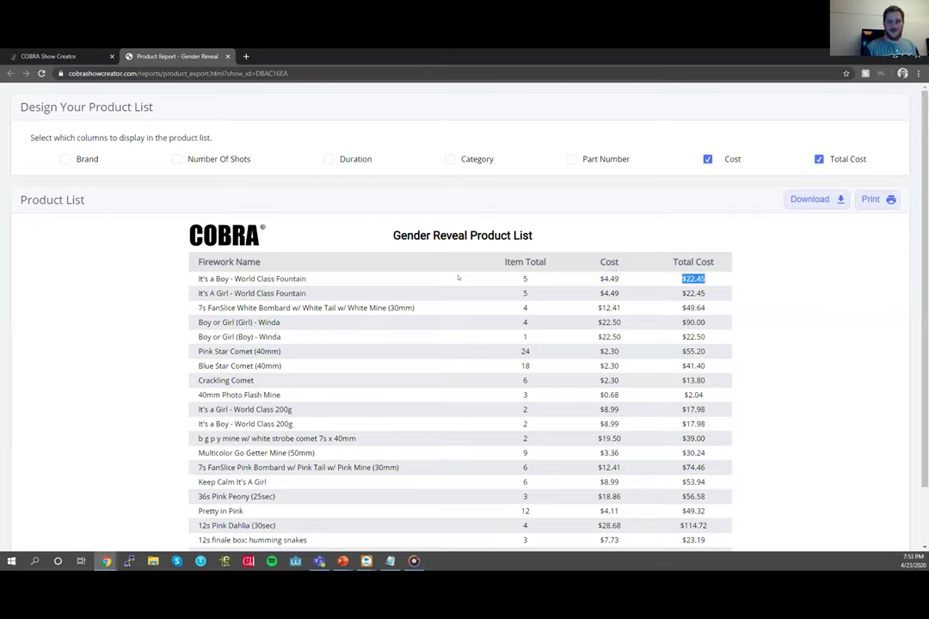
- Check the Estimated Cost row at the end of the Gender Reveal product list
{"action": "left_click", "coordinate": [458, 277]}
{"action": "scroll", "coordinate": [459, 277], "scroll_direction": "down", "scroll_amount": 2}
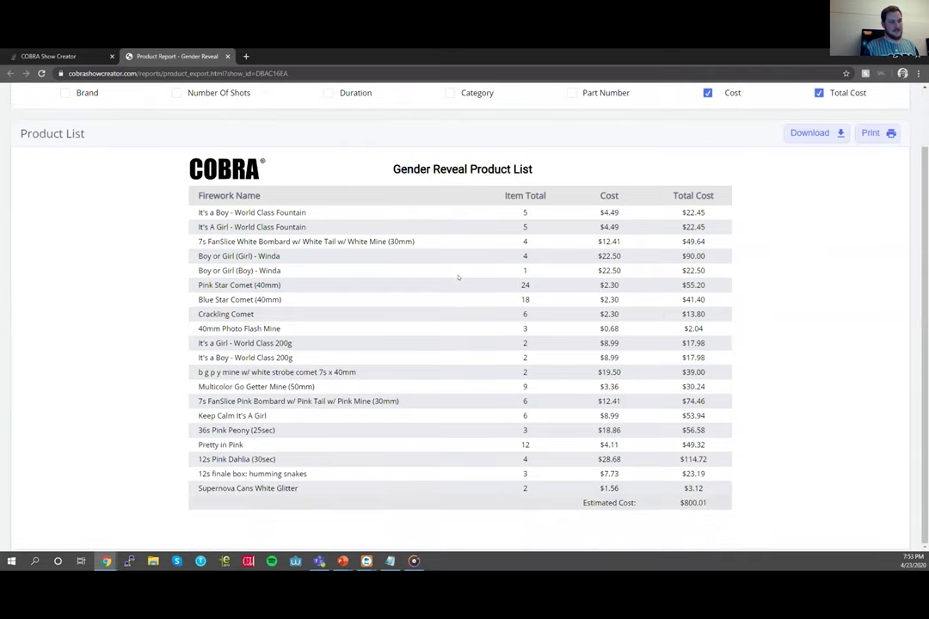
{"action": "left_click_drag", "start_coordinate": [584, 503], "coordinate": [707, 503]}
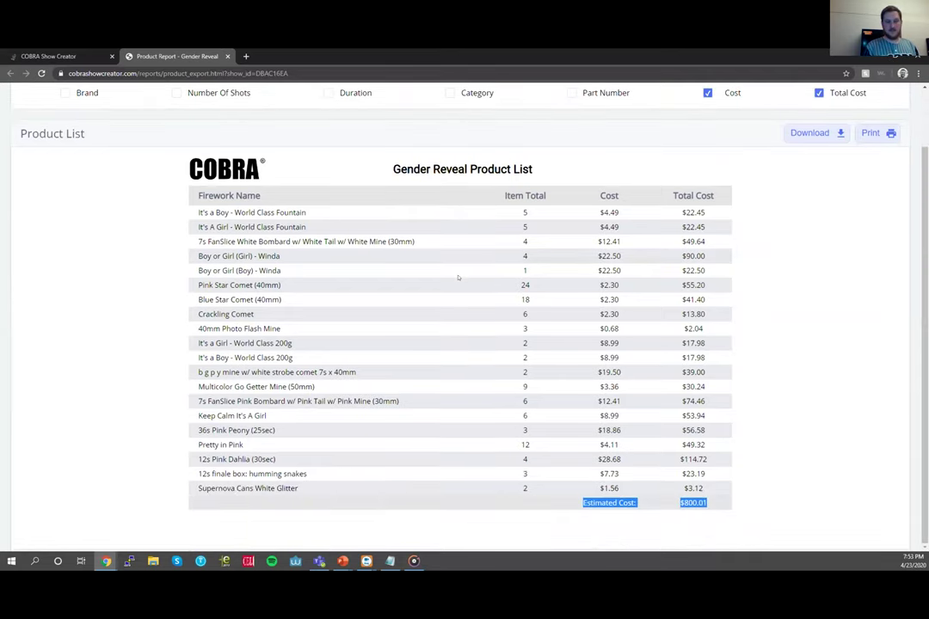
{"action": "left_click", "coordinate": [738, 492]}
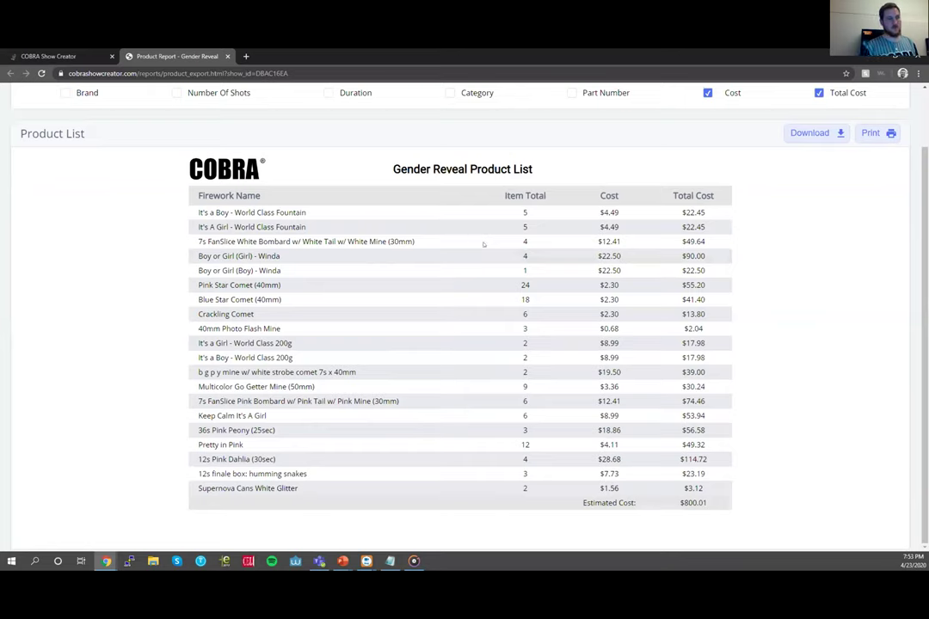
- Add the Part Number and Duration columns to the product list, try the Category column, then close the report and return to the show
{"action": "scroll", "coordinate": [469, 285], "scroll_direction": "up", "scroll_amount": 1}
{"action": "left_click", "coordinate": [571, 158]}
{"action": "left_click", "coordinate": [449, 159]}
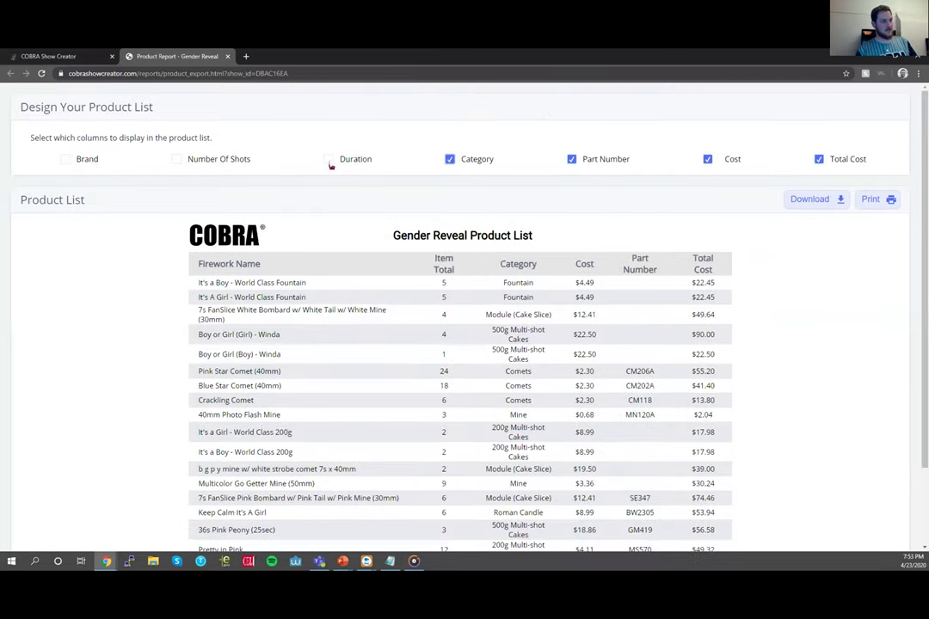
{"action": "left_click", "coordinate": [327, 160]}
{"action": "left_click", "coordinate": [448, 159]}
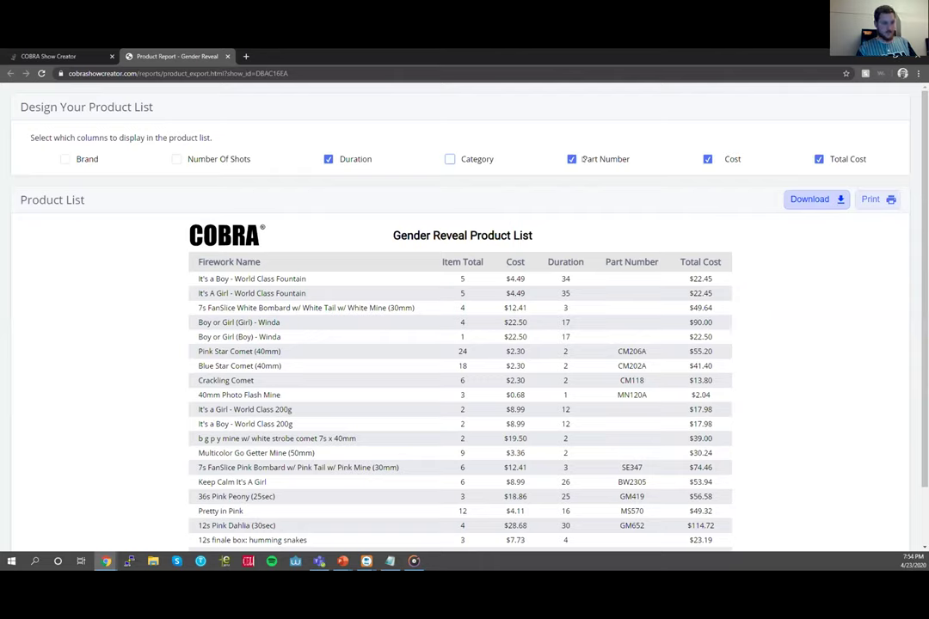
{"action": "key", "text": "Tab"}
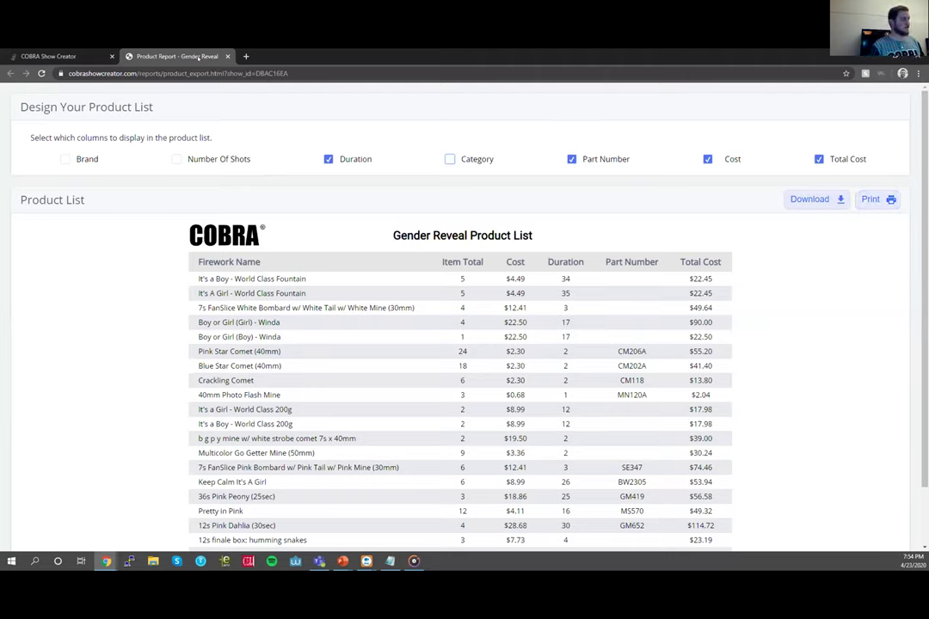
{"action": "left_click", "coordinate": [227, 56]}
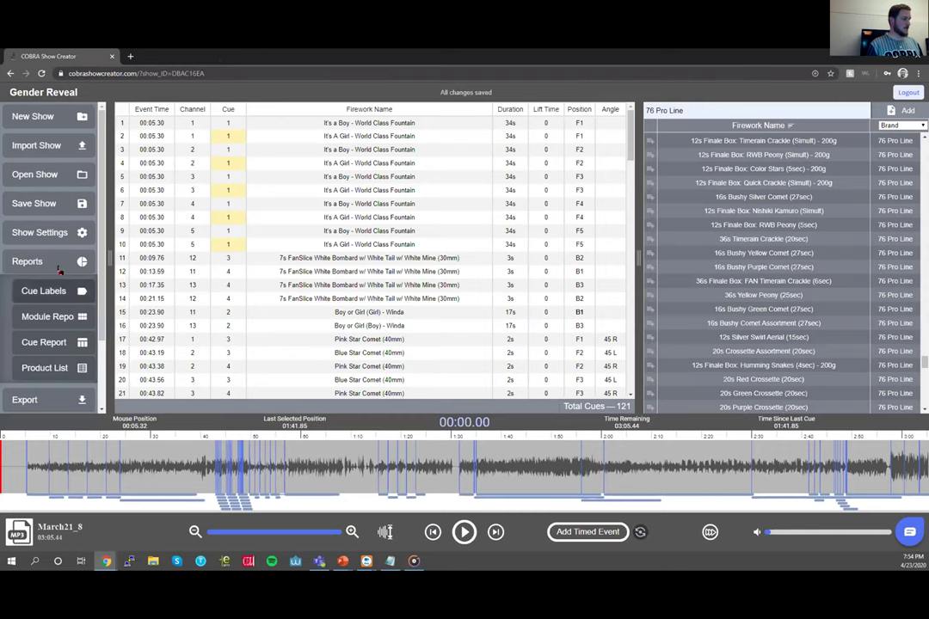
{"action": "left_click", "coordinate": [53, 263]}
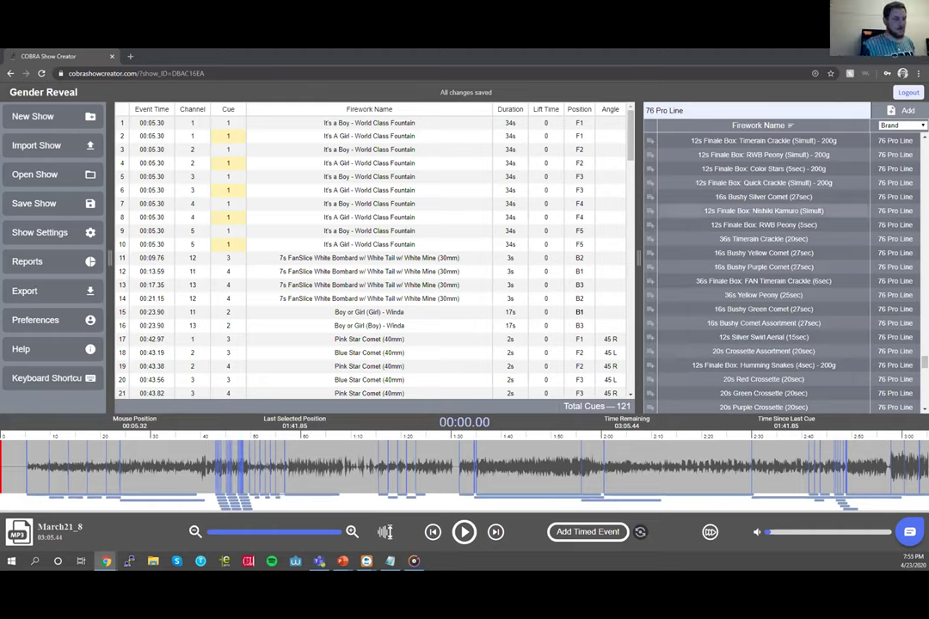
- Inspect the highlighted cue cells in rows 2 and 6 of the Gender Reveal script and the row options for row 2
{"action": "left_click", "coordinate": [230, 139]}
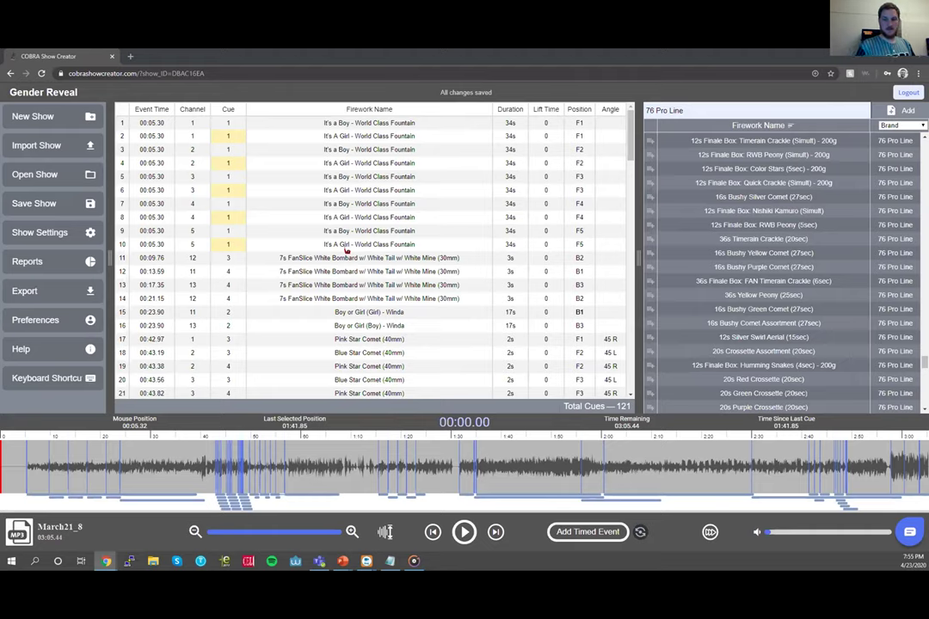
{"action": "left_click", "coordinate": [228, 136]}
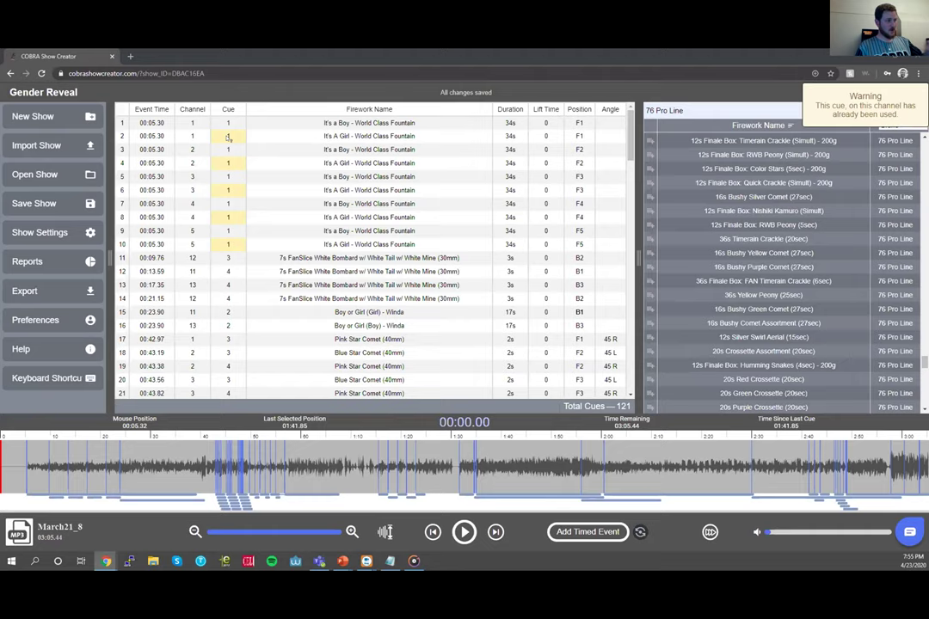
{"action": "left_click", "coordinate": [231, 191]}
{"action": "left_click", "coordinate": [230, 136]}
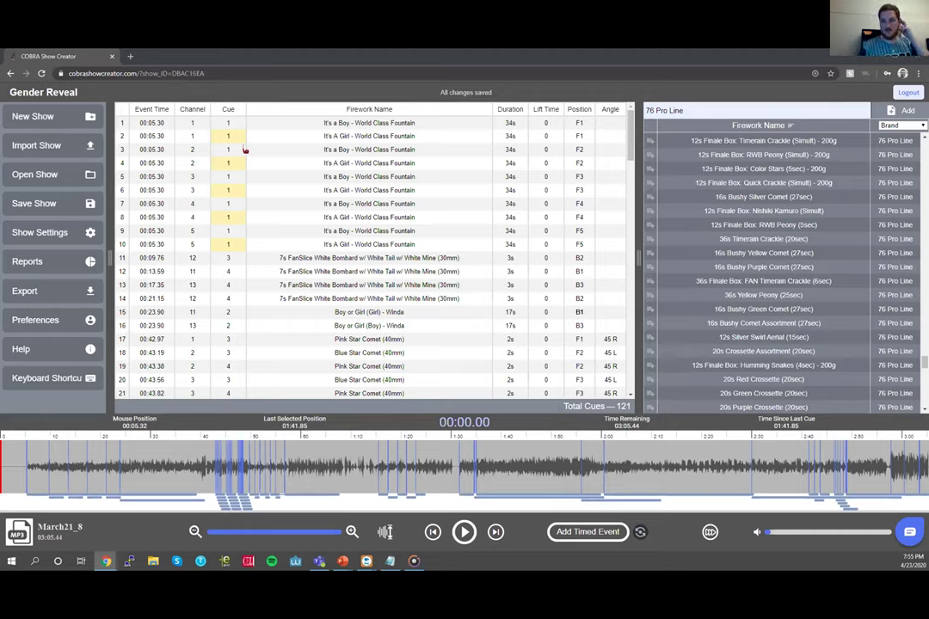
{"action": "left_click", "coordinate": [123, 139]}
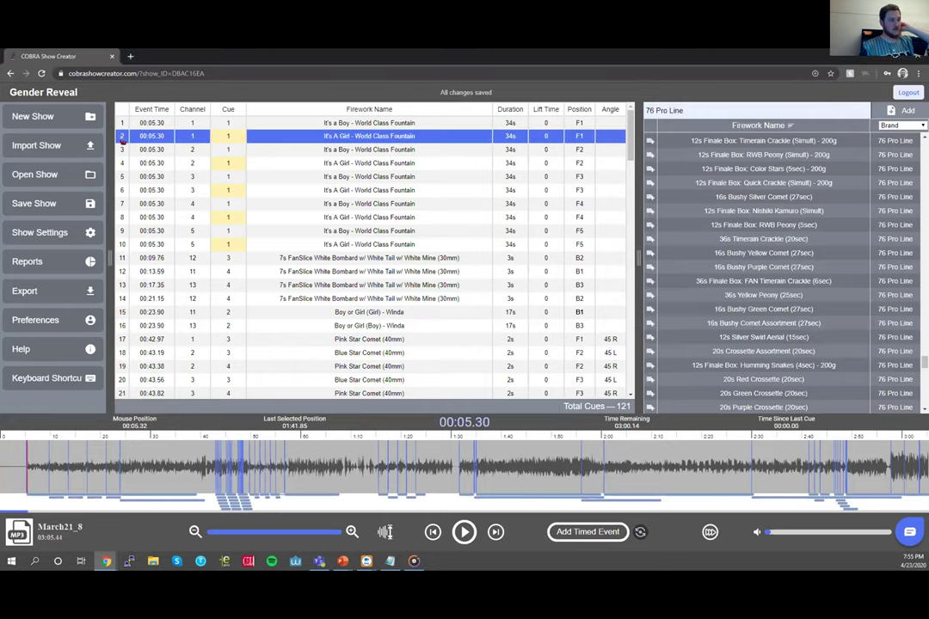
{"action": "right_click", "coordinate": [123, 142]}
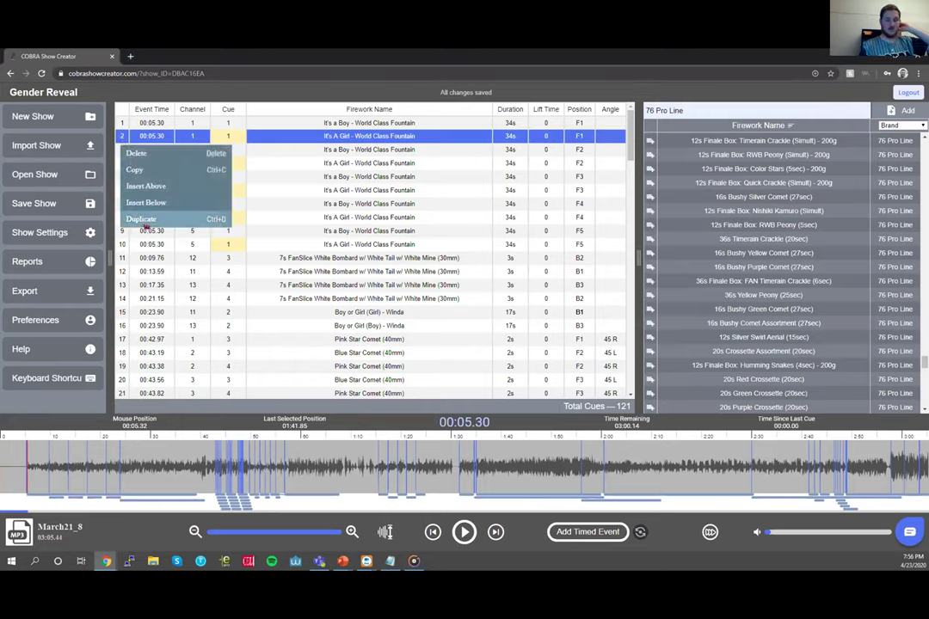
{"action": "left_click", "coordinate": [122, 124]}
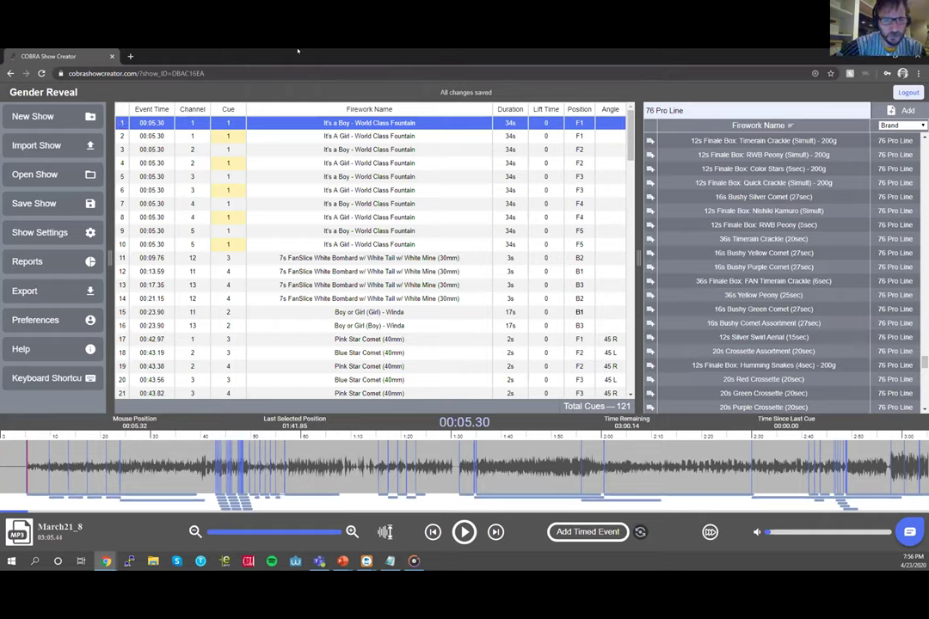
- Generate the Gender Reveal cue labels, view the label design options, then return to the show
{"action": "left_click", "coordinate": [39, 261]}
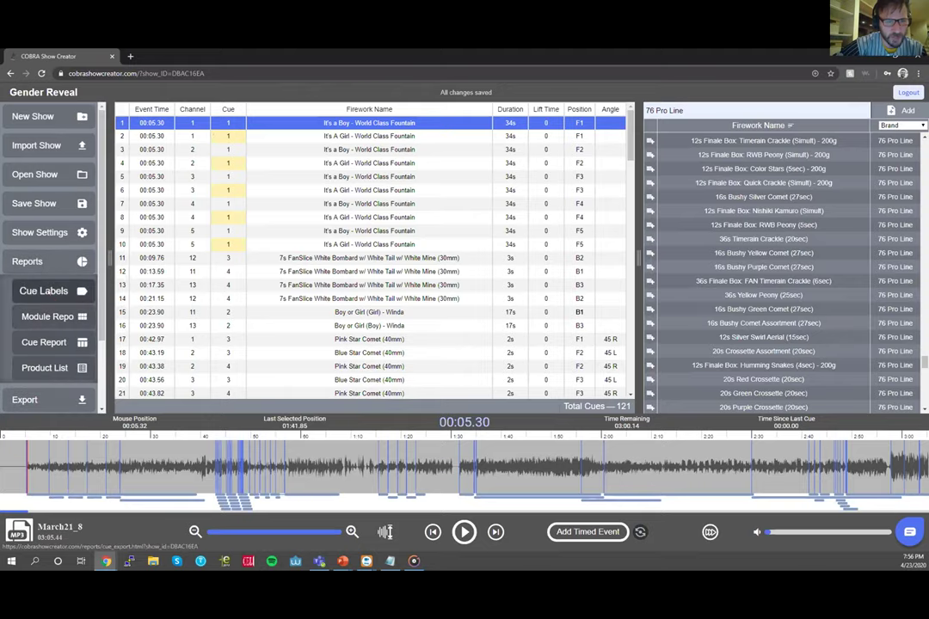
{"action": "left_click", "coordinate": [49, 292]}
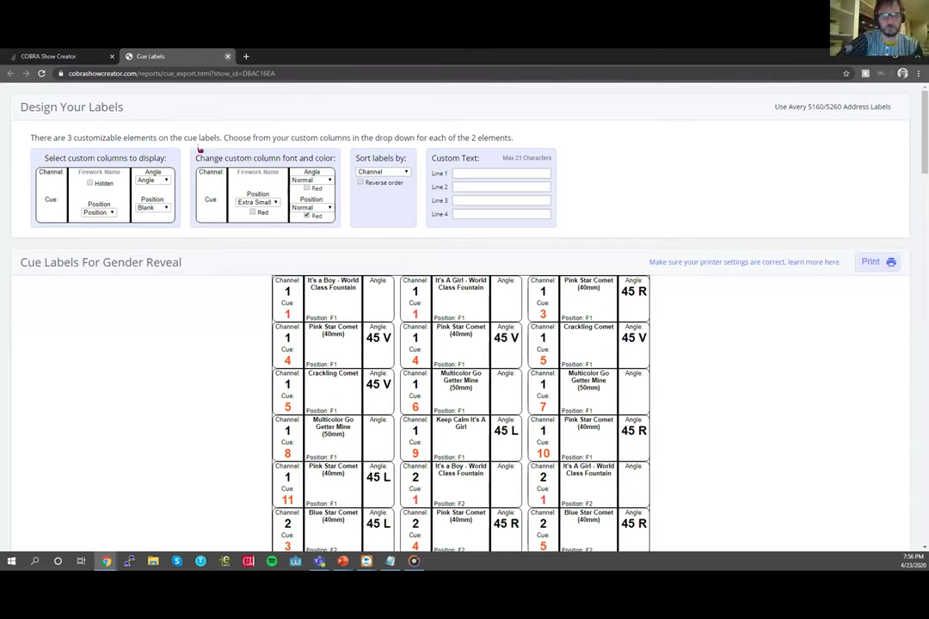
{"action": "key", "text": "ctrl+w"}
{"action": "left_click", "coordinate": [76, 268]}
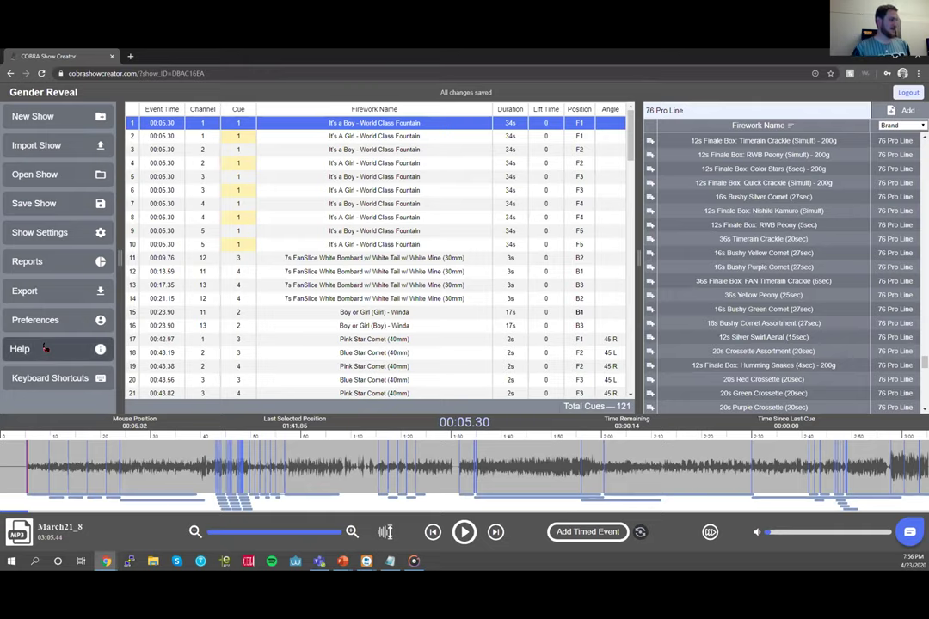
- Review the Account and Waveform settings in the program preferences
{"action": "left_click", "coordinate": [56, 320]}
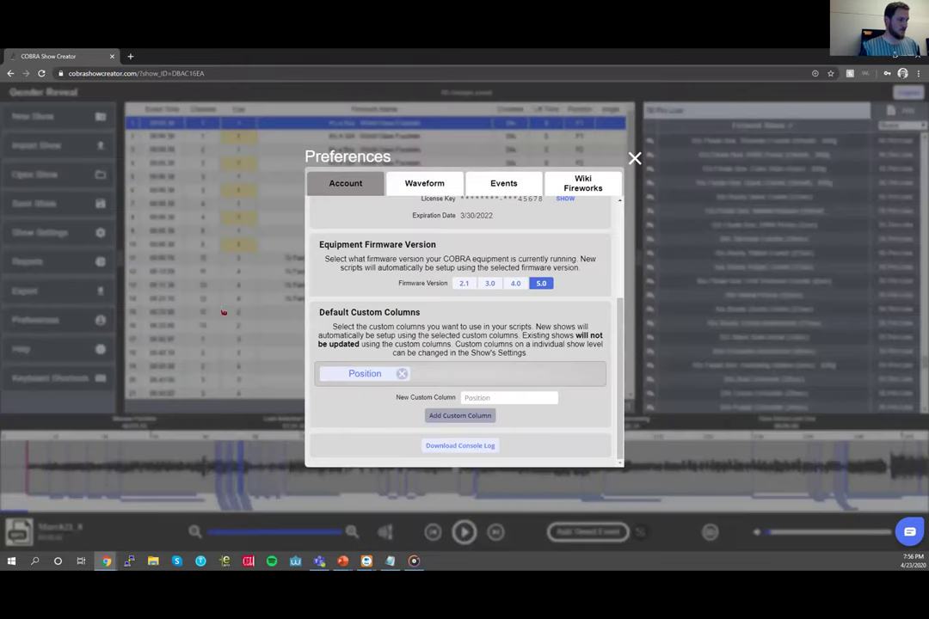
{"action": "scroll", "coordinate": [460, 312], "scroll_direction": "up", "scroll_amount": 3}
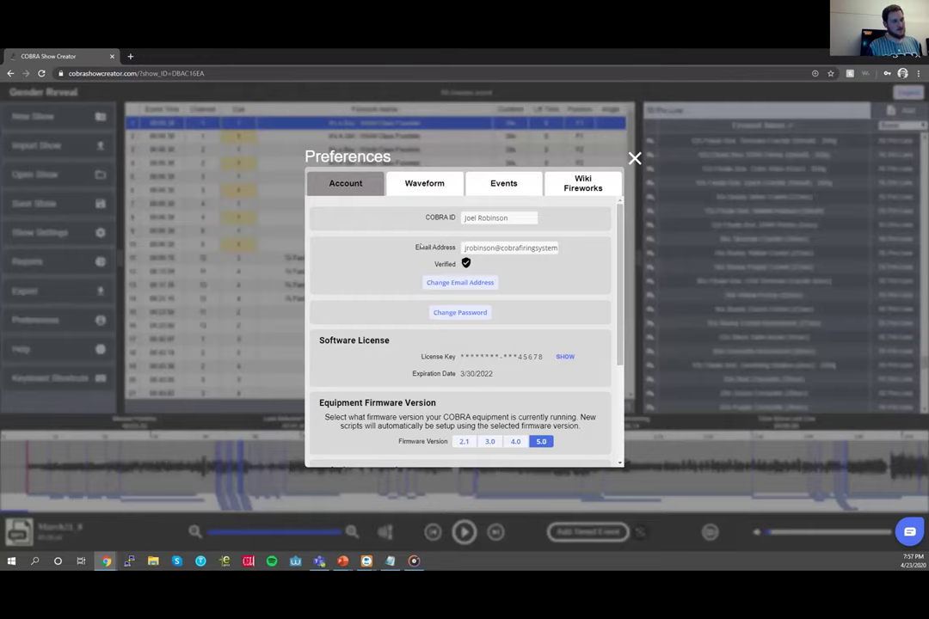
{"action": "left_click", "coordinate": [425, 184]}
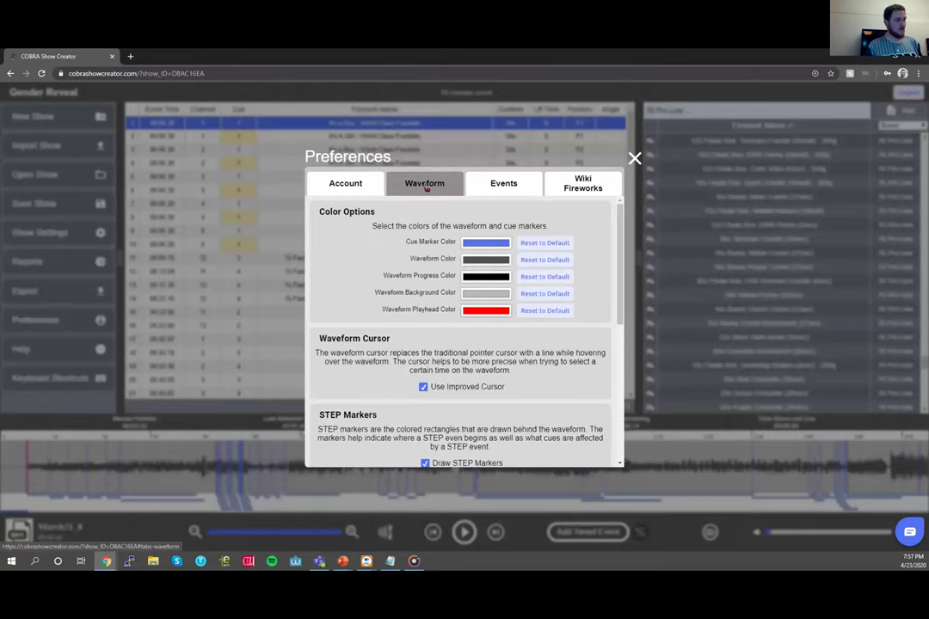
{"action": "scroll", "coordinate": [425, 186], "scroll_direction": "down", "scroll_amount": 3}
{"action": "scroll", "coordinate": [425, 187], "scroll_direction": "down", "scroll_amount": 2}
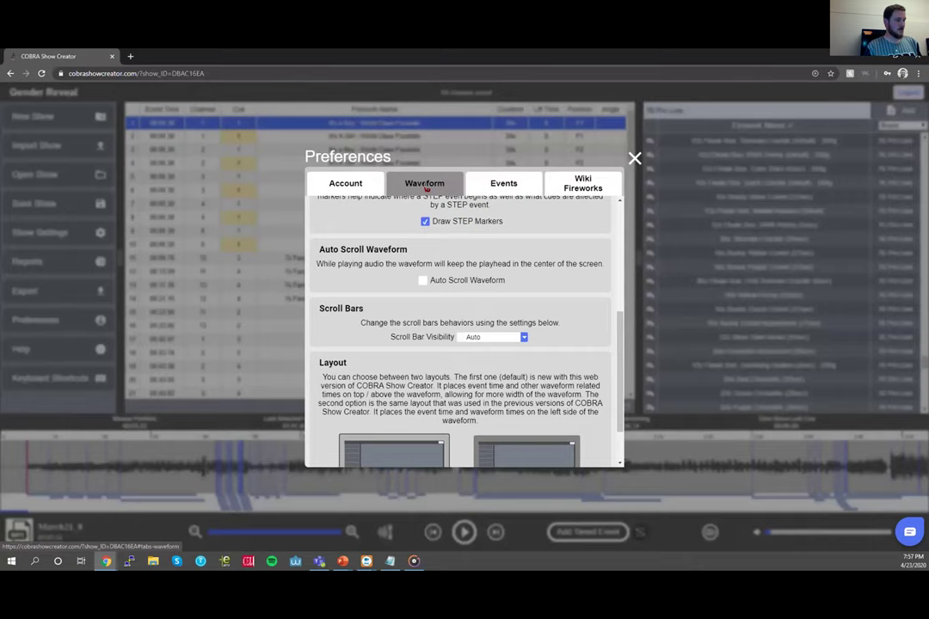
- Review the Events preferences, then view the help resources in the About COBRA Show Creator window
{"action": "left_click", "coordinate": [494, 183]}
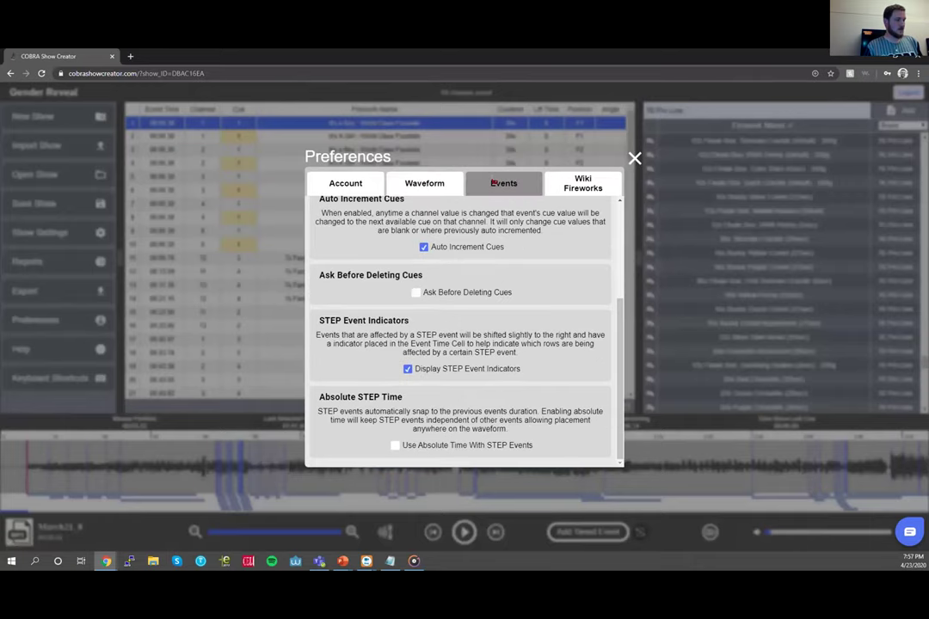
{"action": "scroll", "coordinate": [387, 301], "scroll_direction": "up", "scroll_amount": 3}
{"action": "scroll", "coordinate": [370, 302], "scroll_direction": "down", "scroll_amount": 1}
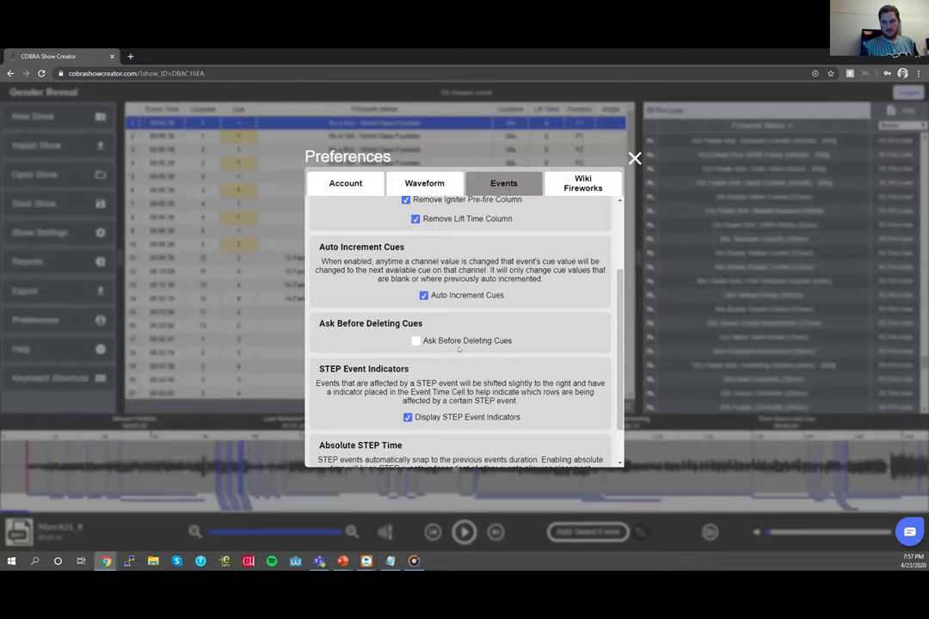
{"action": "scroll", "coordinate": [460, 349], "scroll_direction": "down", "scroll_amount": 1}
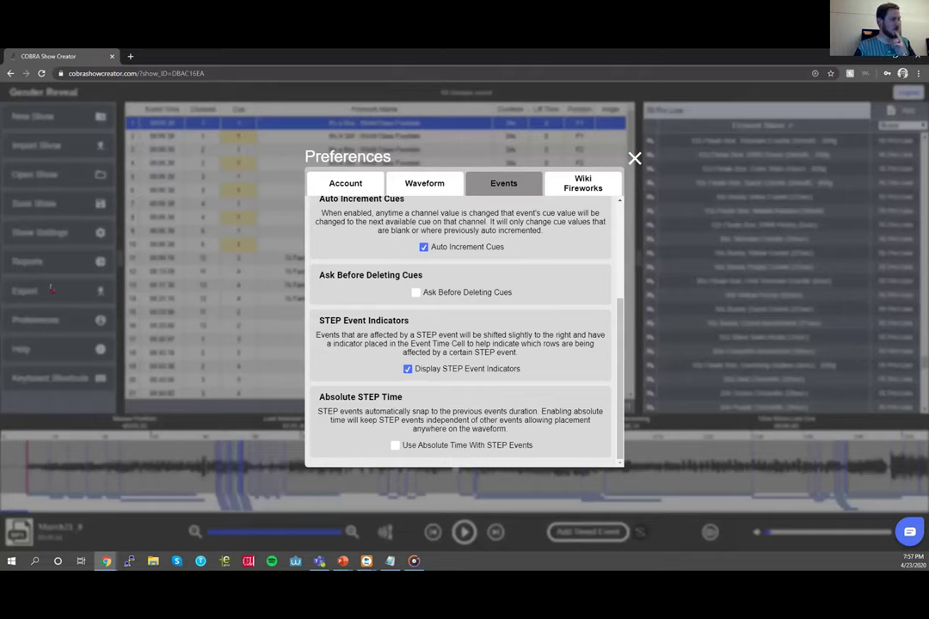
{"action": "left_click", "coordinate": [634, 158]}
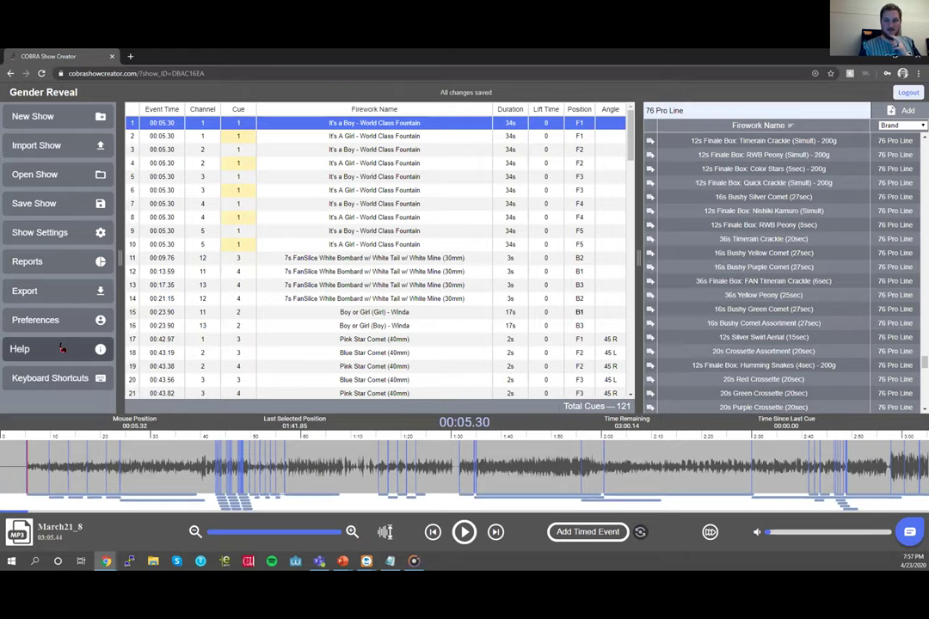
{"action": "left_click", "coordinate": [61, 348]}
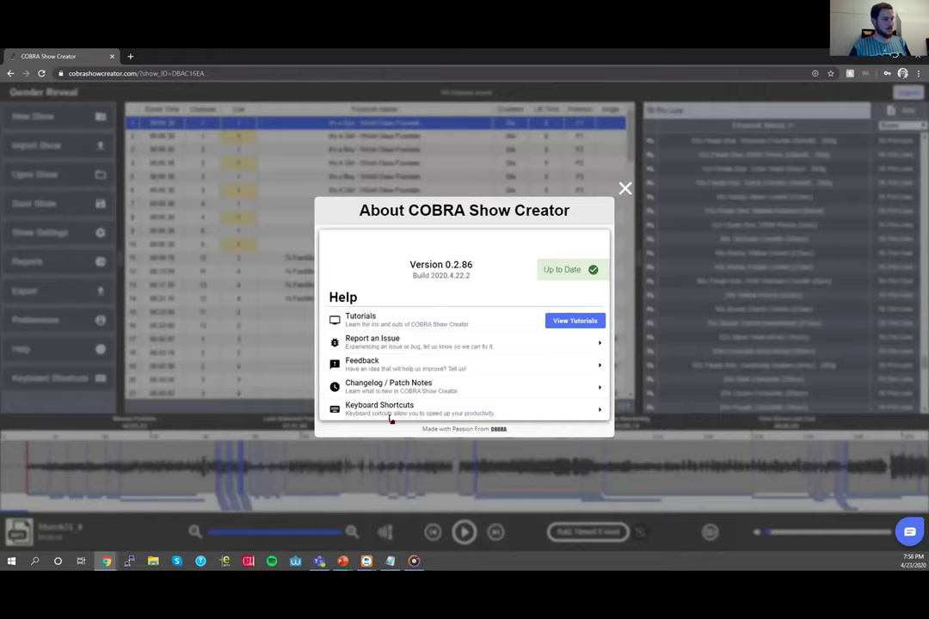
{"action": "left_click", "coordinate": [296, 349]}
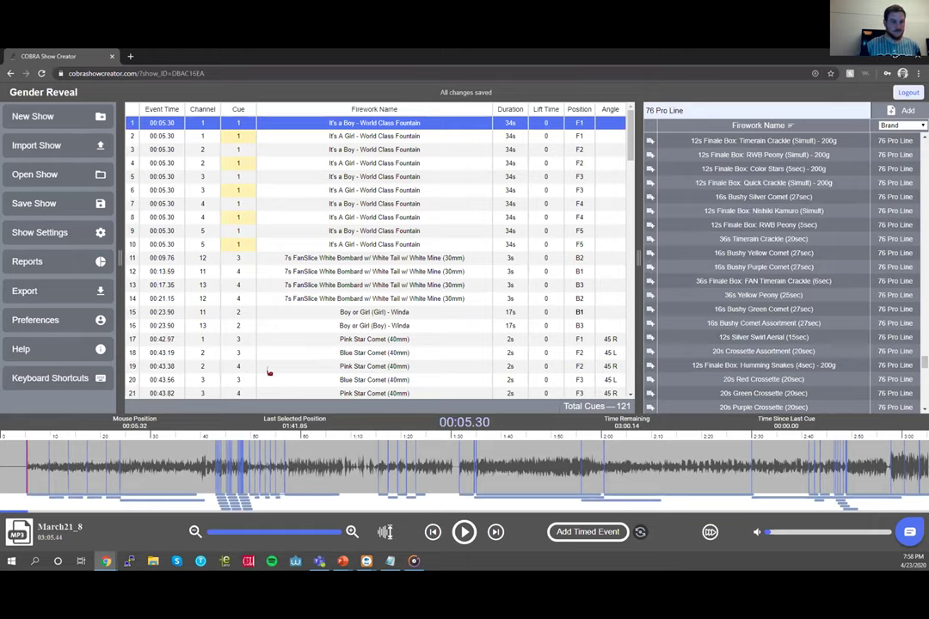
- Generate the Gender Reveal product list report and download it as a CSV file
{"action": "left_click", "coordinate": [90, 264]}
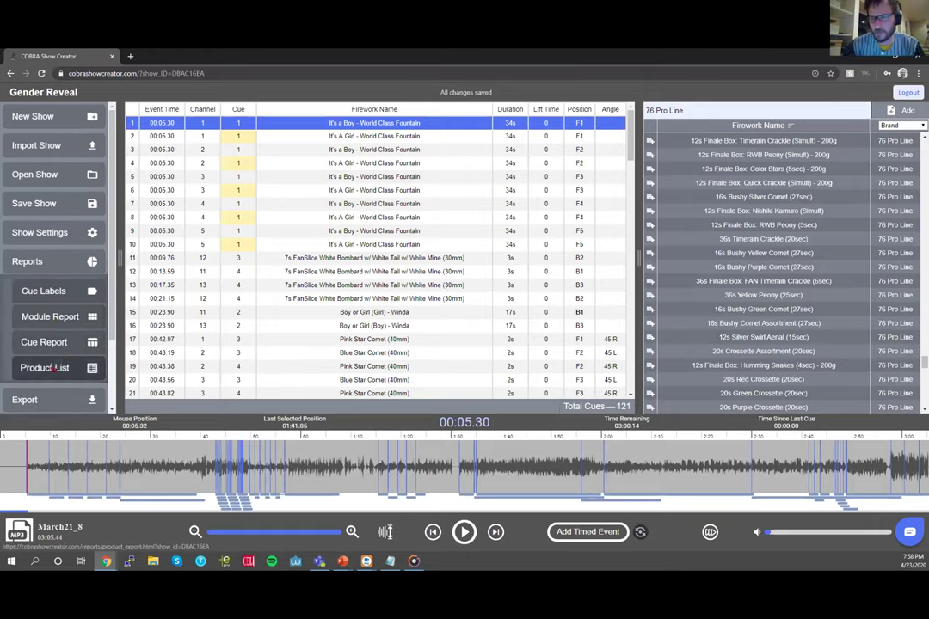
{"action": "left_click", "coordinate": [57, 368]}
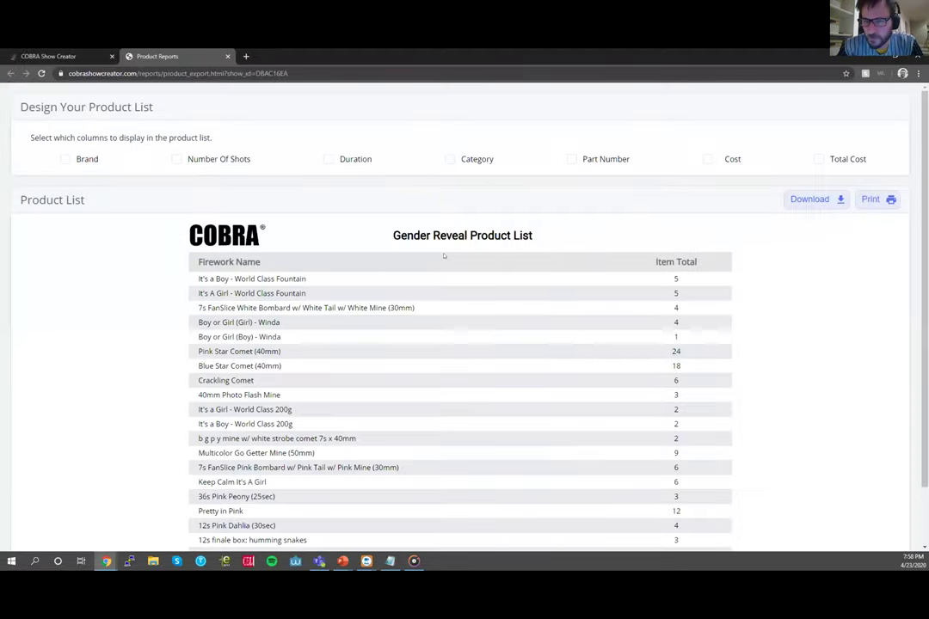
{"action": "left_click", "coordinate": [809, 199]}
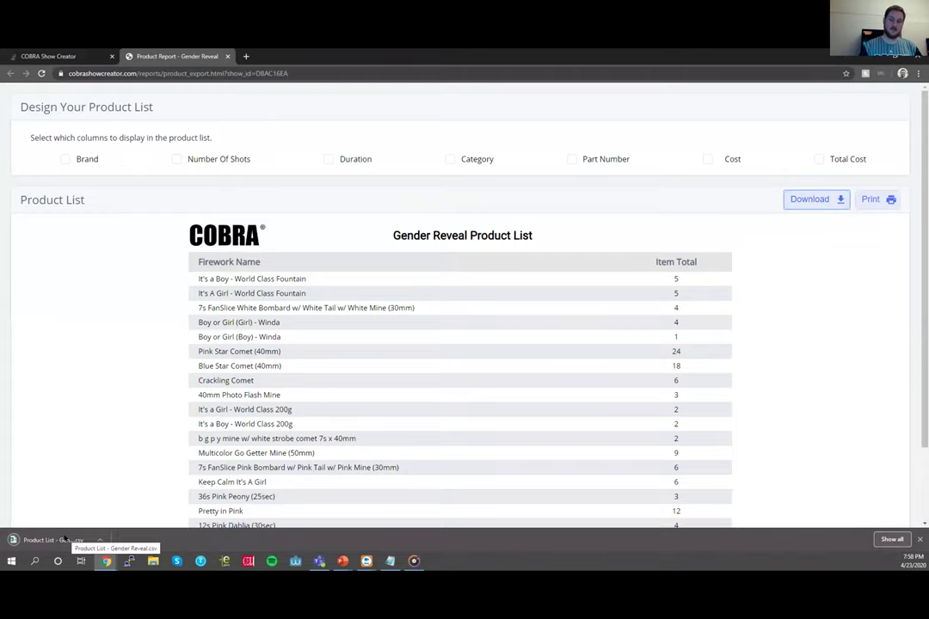
- Preview the product list for printing, view the available print destinations, then cancel and return to the Gender Reveal show
{"action": "key", "text": "Tab"}
{"action": "key", "text": "Return"}
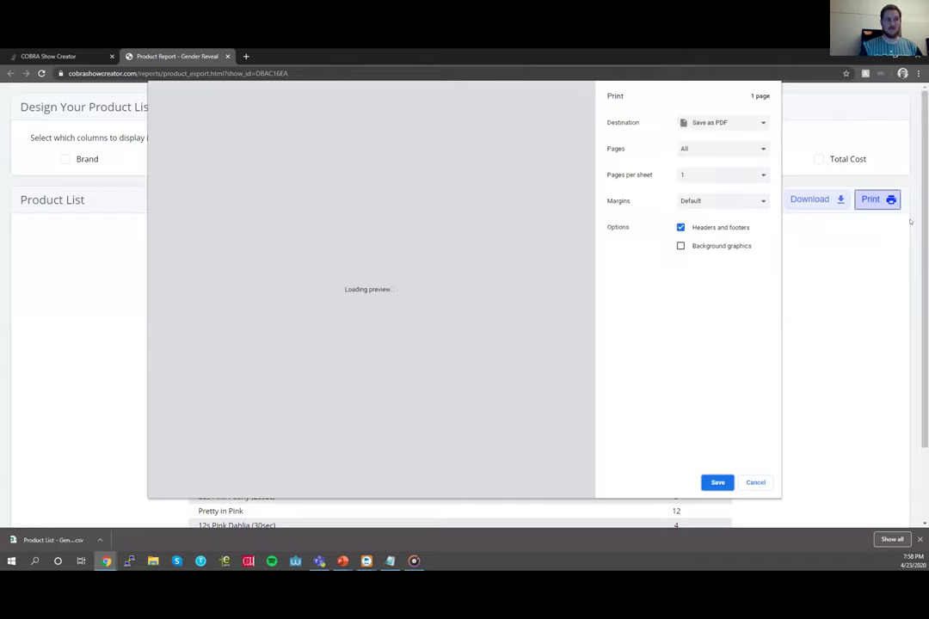
{"action": "key", "text": "space"}
{"action": "key", "text": "Down"}
{"action": "key", "text": "Down"}
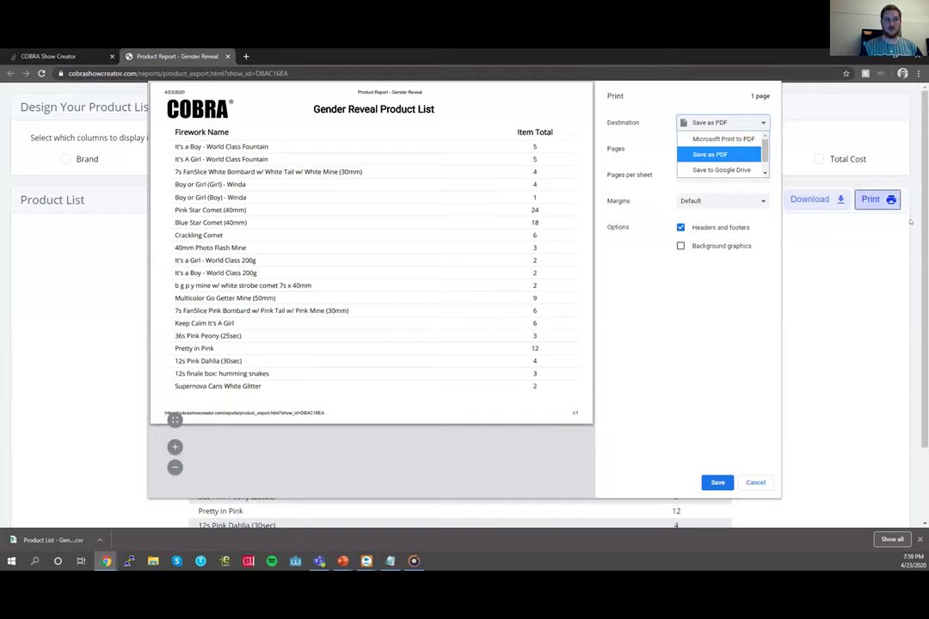
{"action": "key", "text": "Escape"}
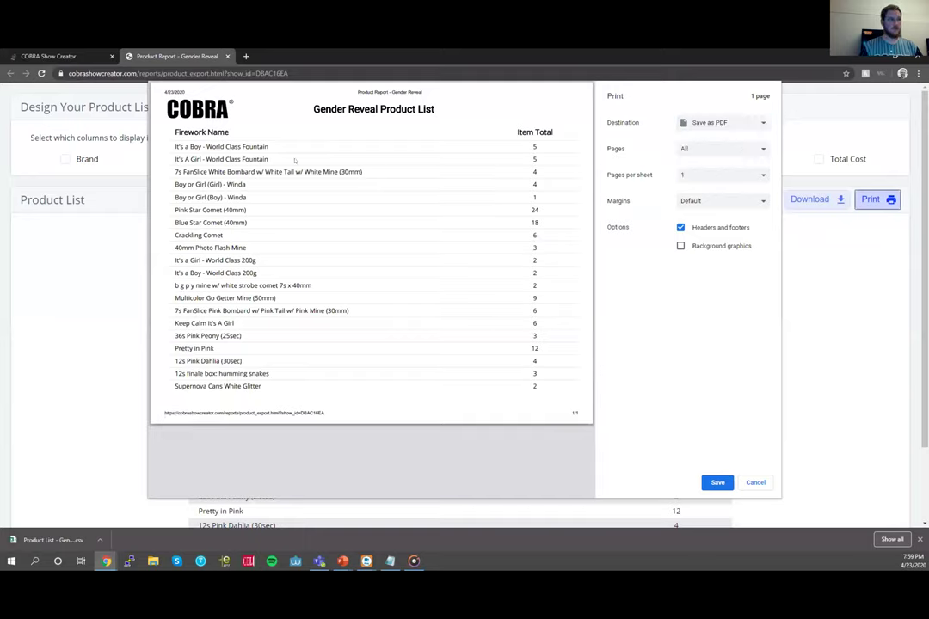
{"action": "left_click", "coordinate": [755, 482]}
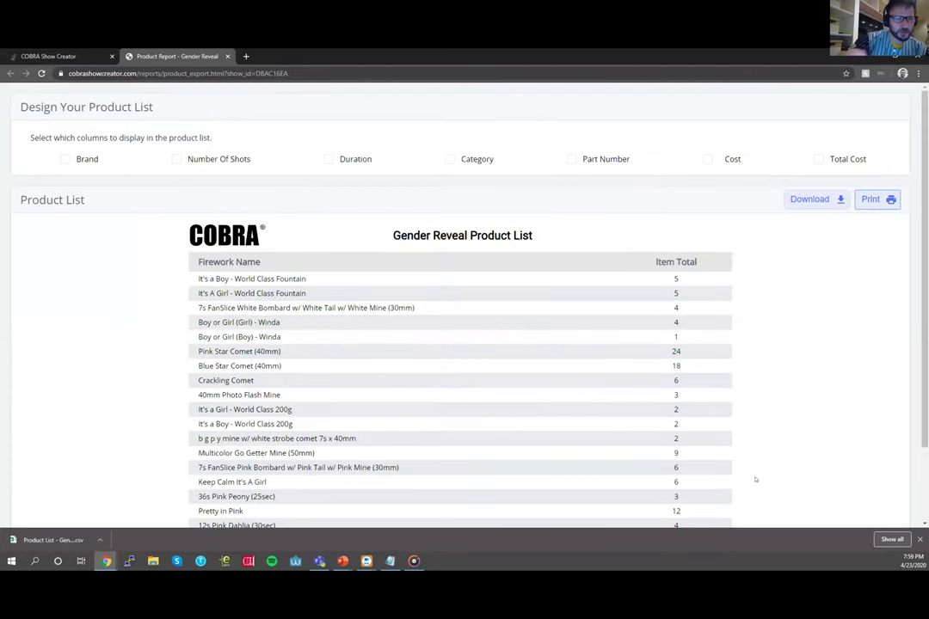
{"action": "key", "text": "ctrl+shift+Tab"}
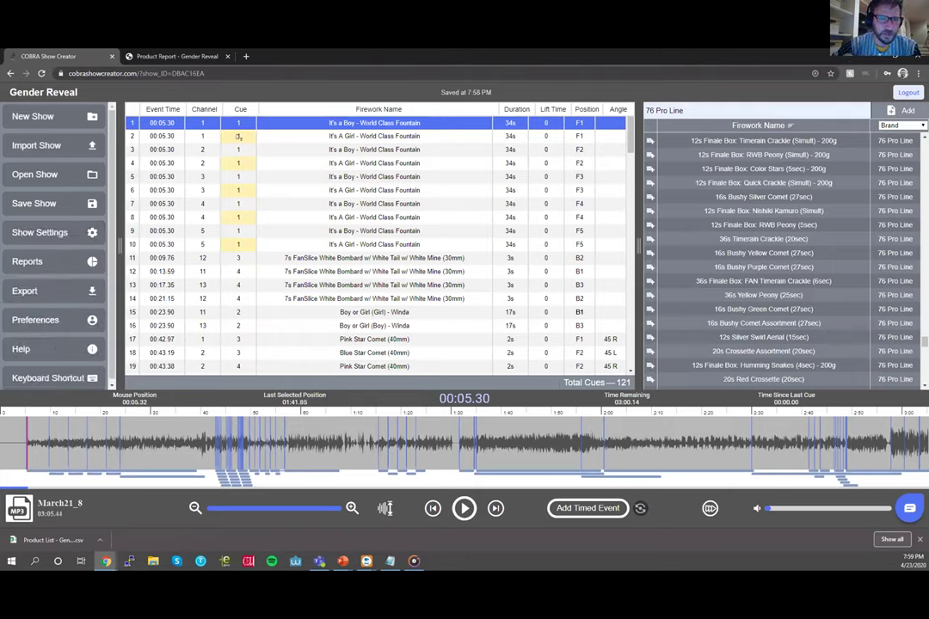
- Duplicate the 20s Red Crossette (20sec) event at the end of the Siren script
{"action": "mouse_move", "coordinate": [239, 137]}
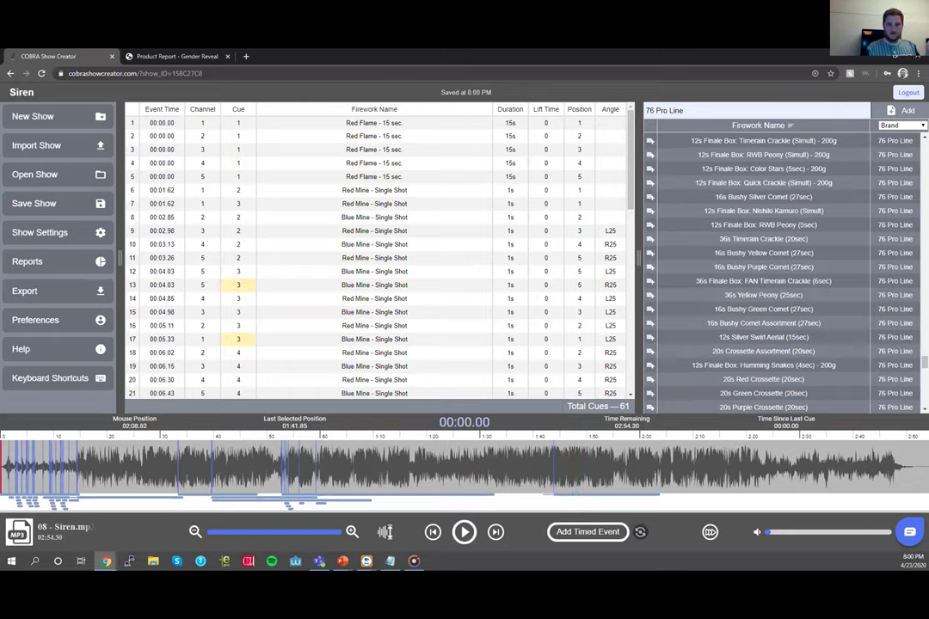
{"action": "left_click", "coordinate": [674, 502]}
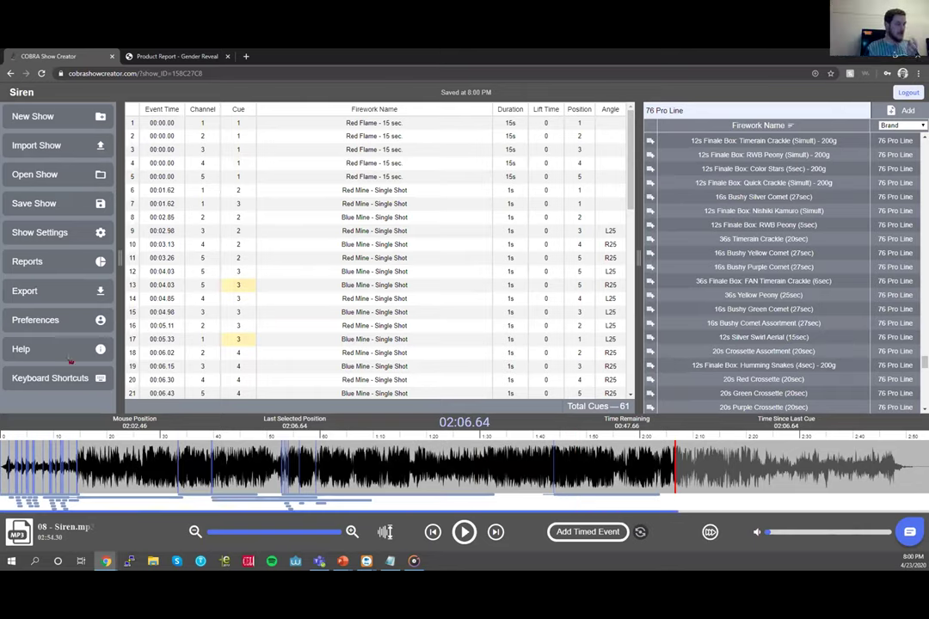
{"action": "scroll", "coordinate": [342, 379], "scroll_direction": "down", "scroll_amount": 10}
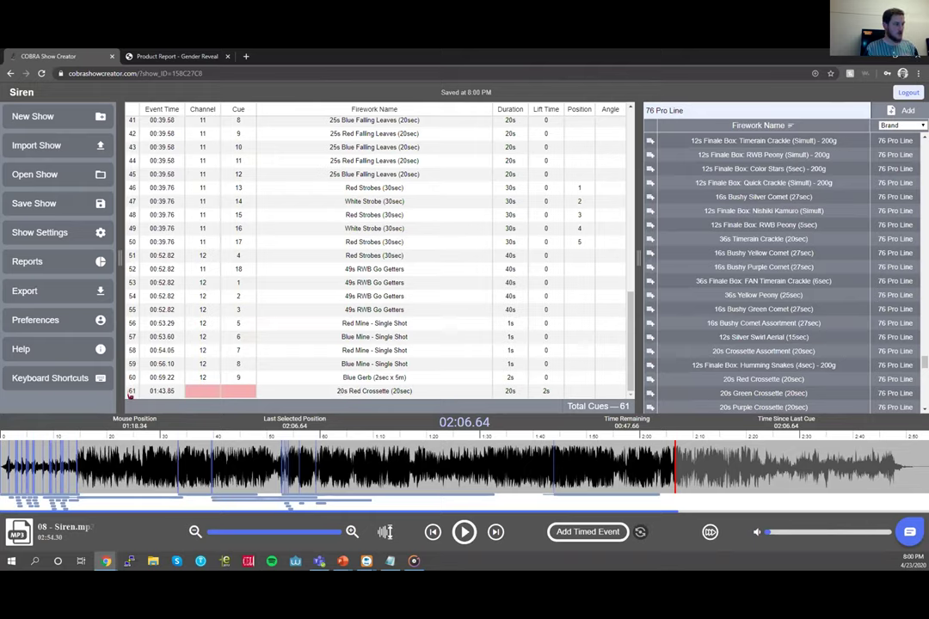
{"action": "left_click", "coordinate": [130, 392]}
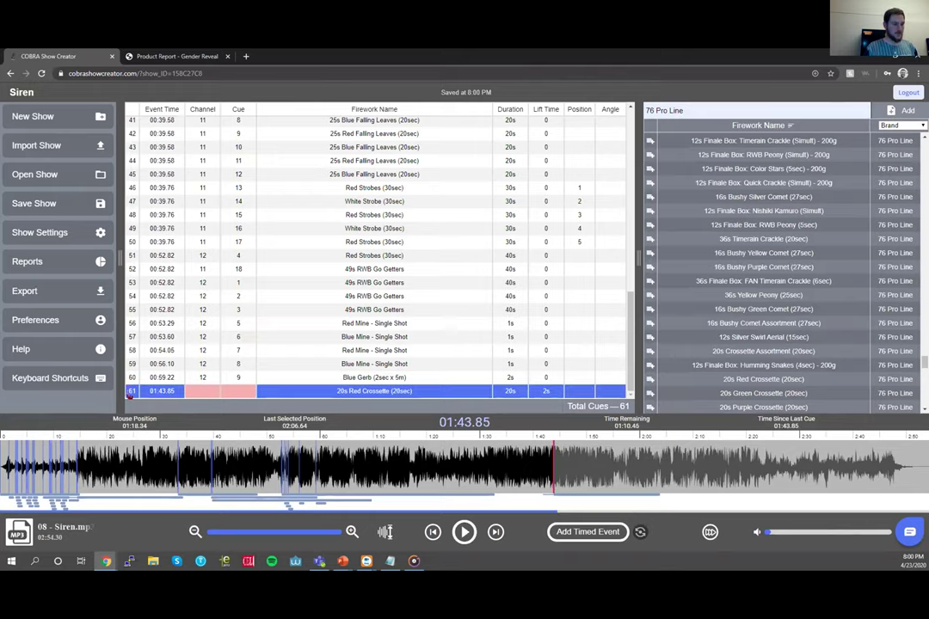
{"action": "right_click", "coordinate": [130, 394]}
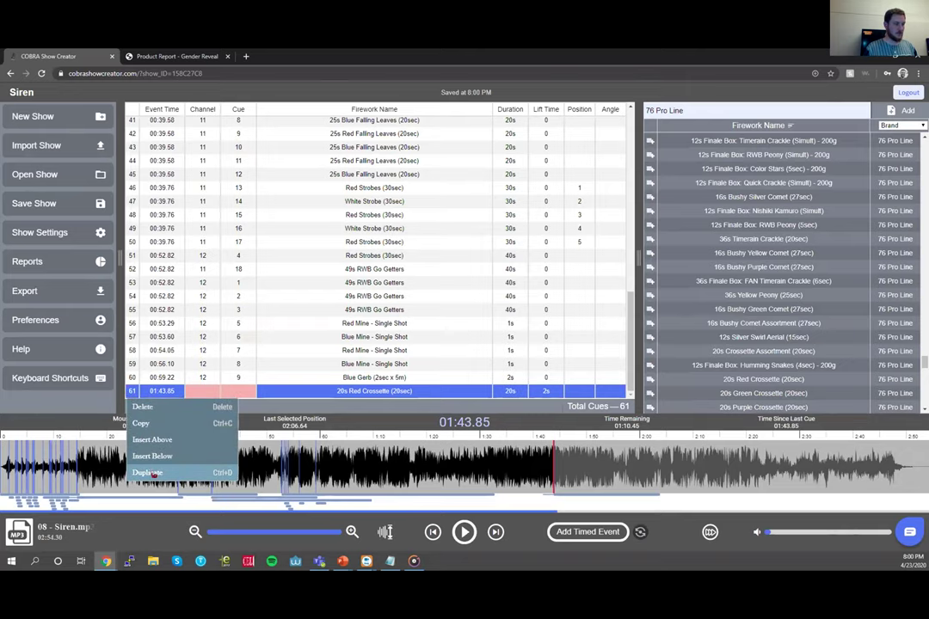
{"action": "key", "text": "ctrl+d"}
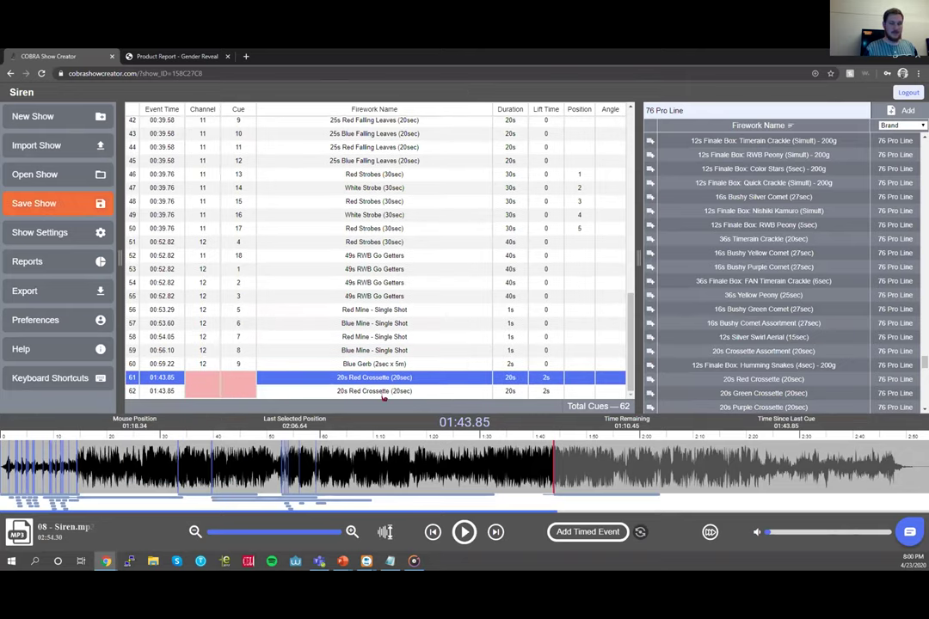
- Assign channel 5 and cue 7 to both 20s Red Crossette events in rows 61 and 62
{"action": "left_click", "coordinate": [214, 380]}
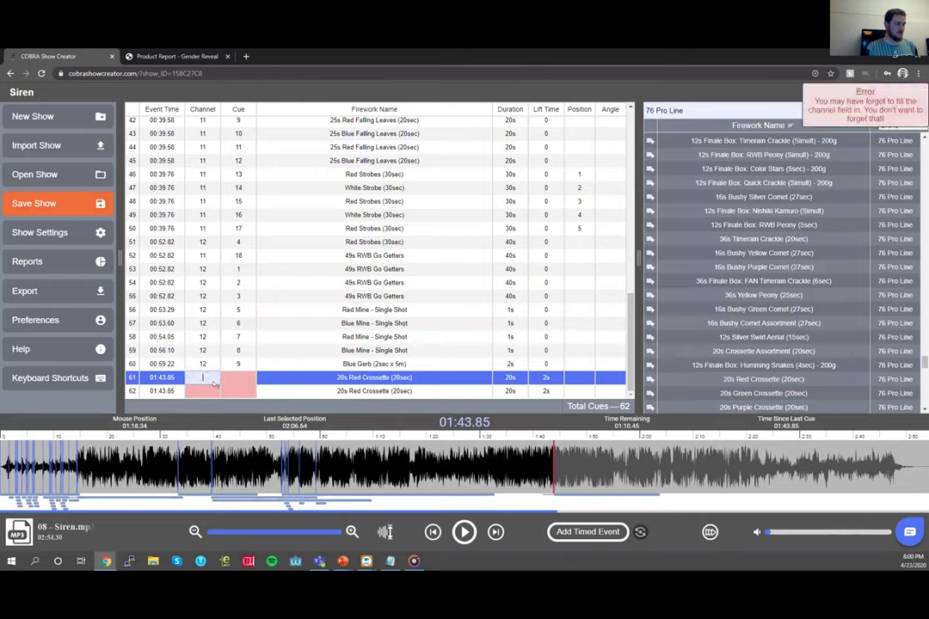
{"action": "type", "text": "5"}
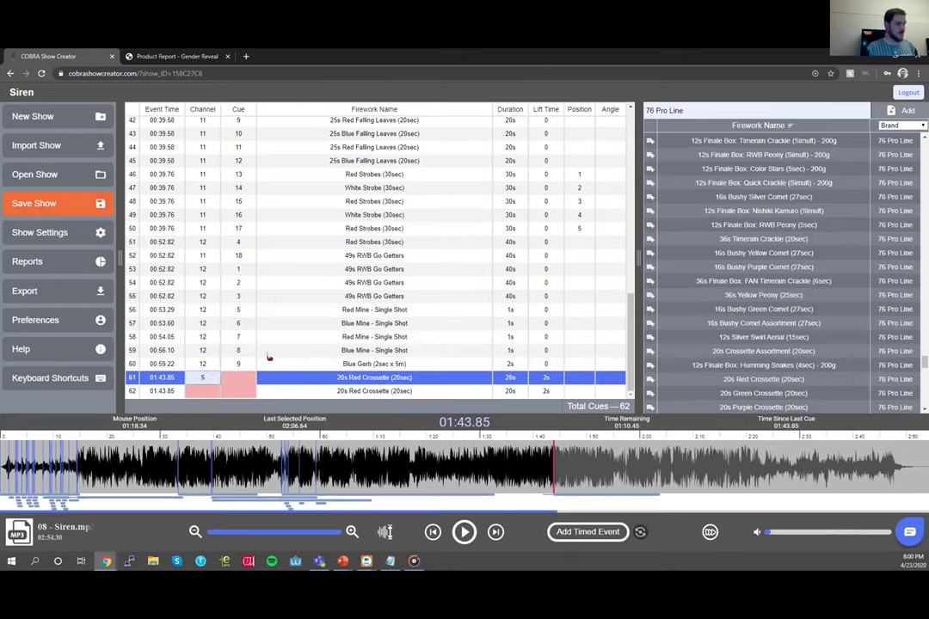
{"action": "key", "text": "Tab"}
{"action": "type", "text": "7"}
{"action": "left_click", "coordinate": [198, 391]}
{"action": "type", "text": "5"}
{"action": "key", "text": "Tab"}
{"action": "type", "text": "8"}
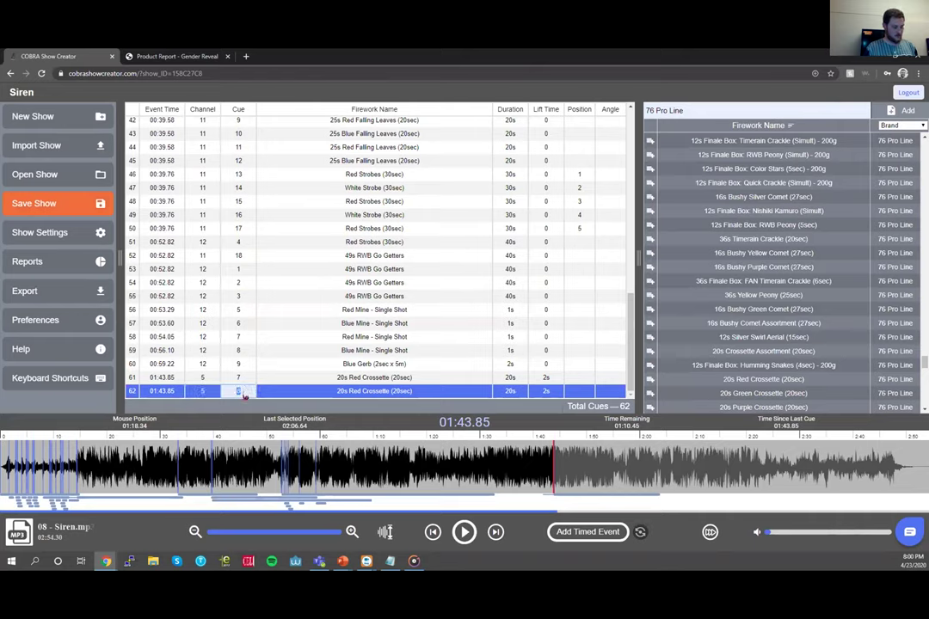
{"action": "type", "text": "7"}
{"action": "left_click", "coordinate": [267, 378]}
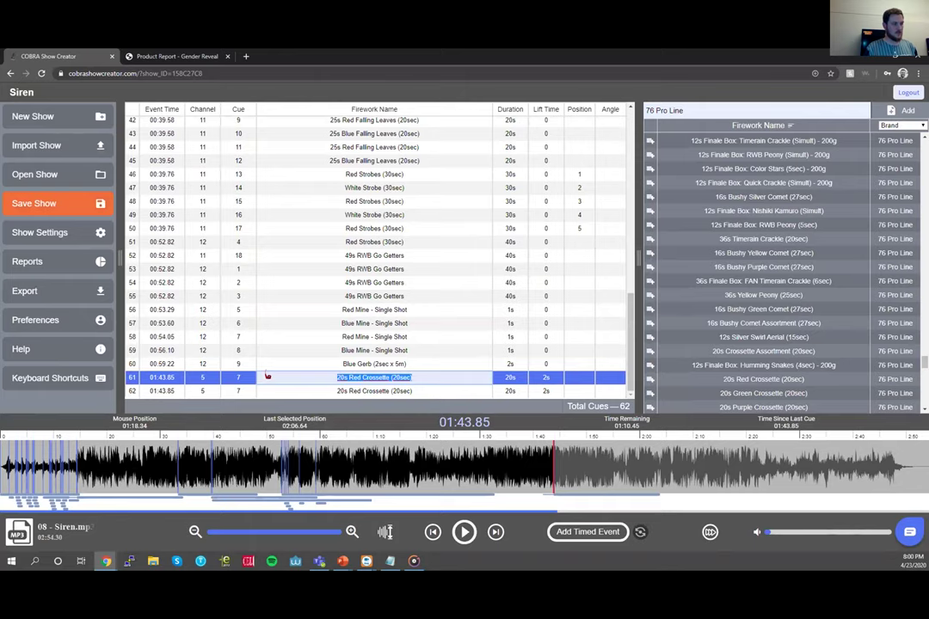
- Duplicate the row 62 Red Crossette event to add a third one with the same channel and cue
{"action": "right_click", "coordinate": [135, 391]}
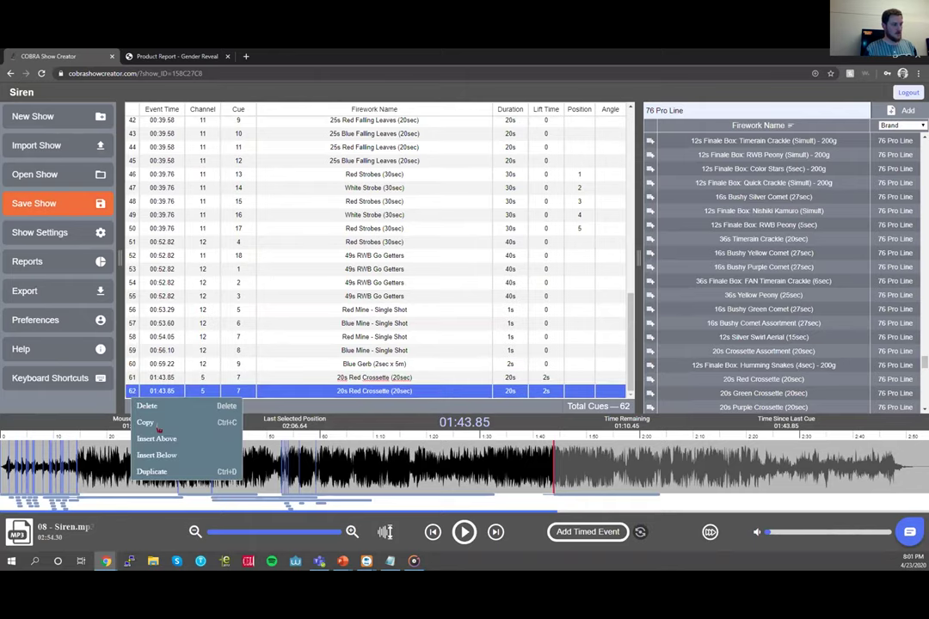
{"action": "left_click", "coordinate": [161, 471]}
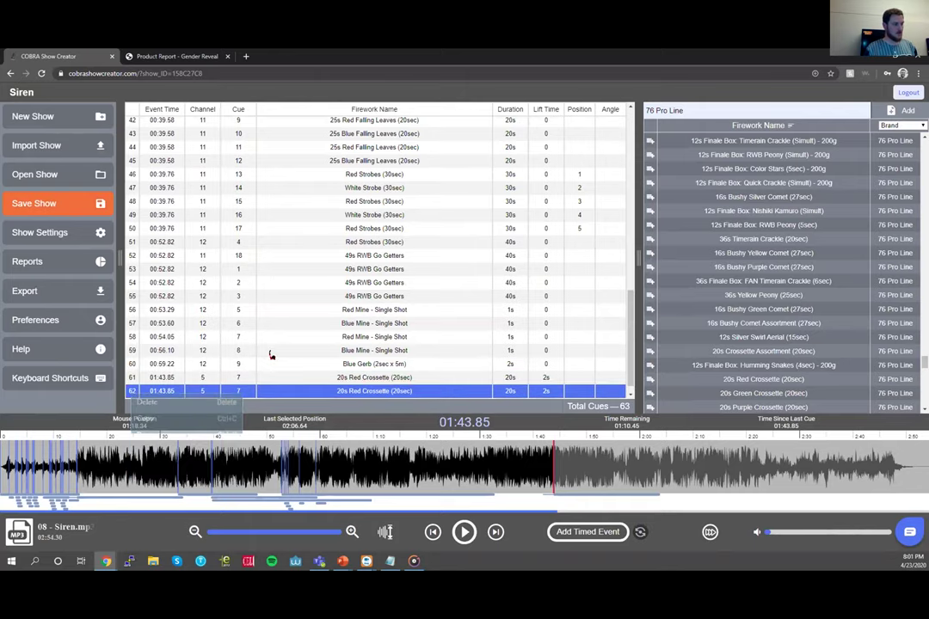
{"action": "scroll", "coordinate": [269, 355], "scroll_direction": "down", "scroll_amount": 1}
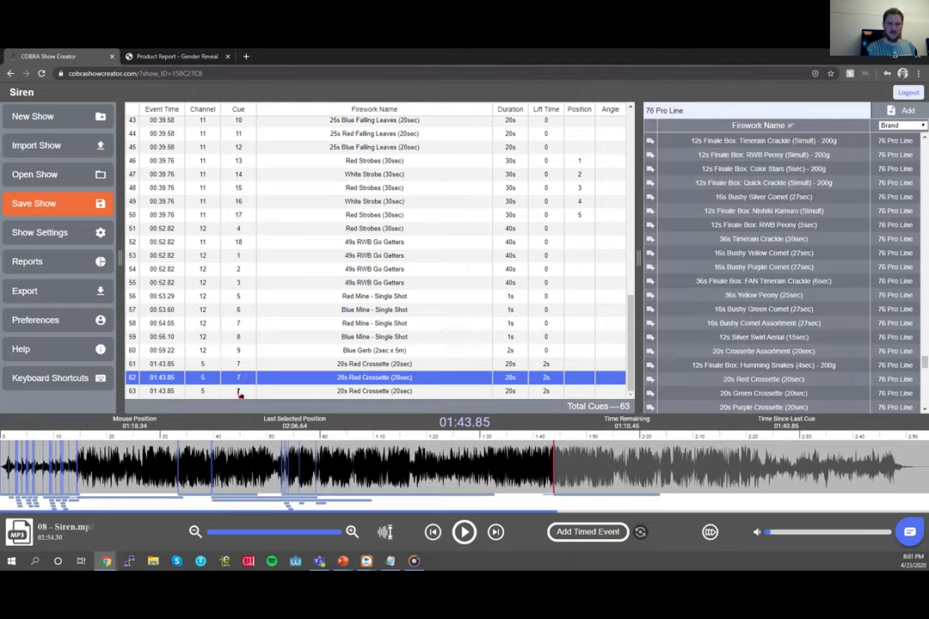
- Copy the firework name Blue Gerb (2sec x 5m) from row 60 into row 61
{"action": "double_click", "coordinate": [379, 352]}
{"action": "key", "text": "ctrl+c"}
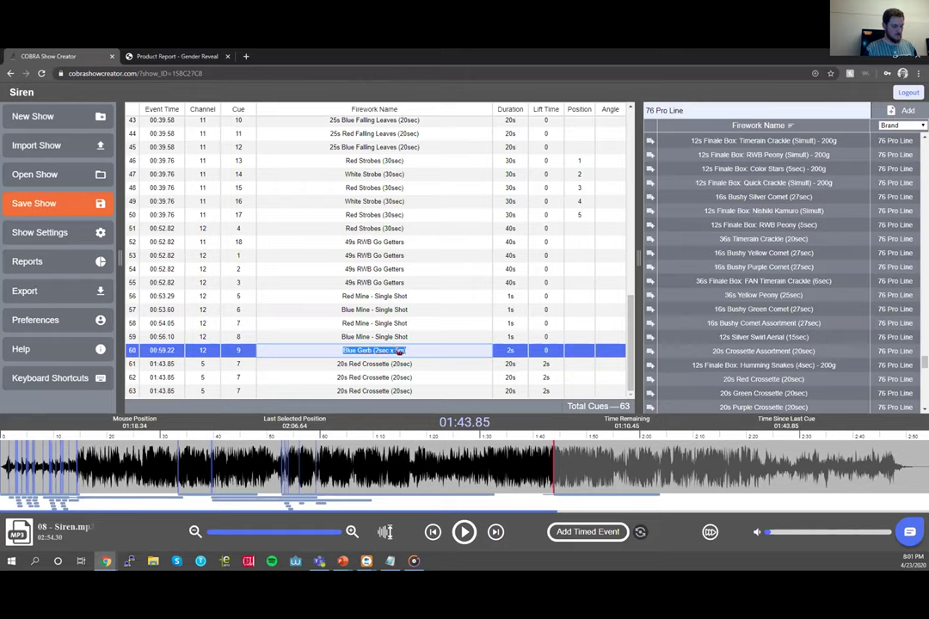
{"action": "double_click", "coordinate": [391, 371]}
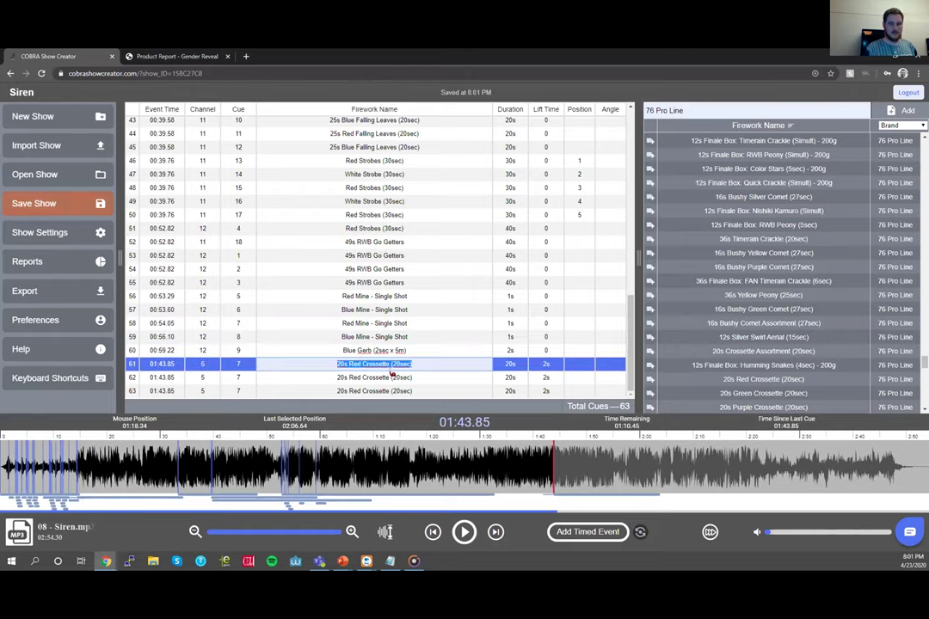
{"action": "key", "text": "ctrl+v"}
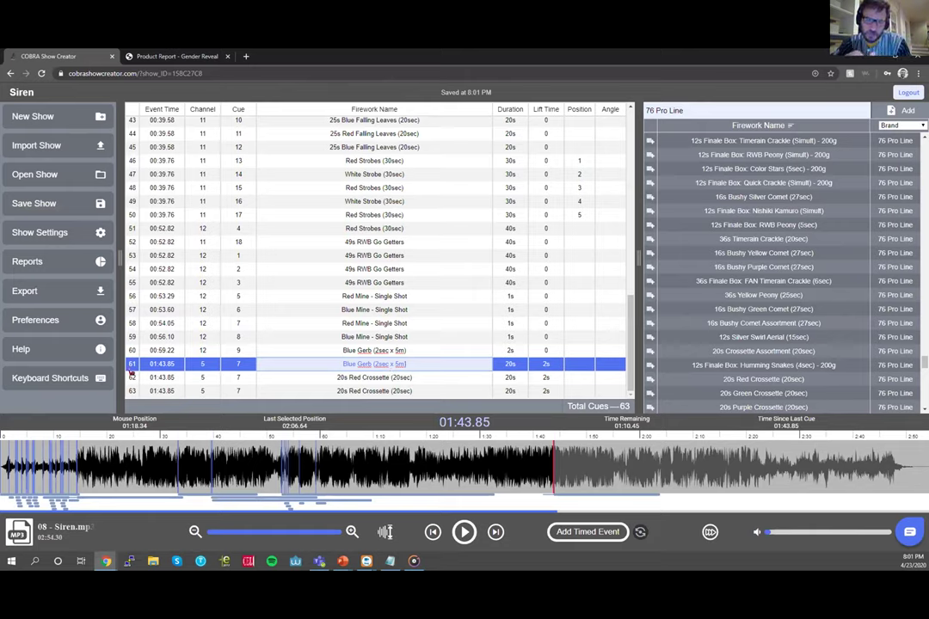
{"action": "left_click", "coordinate": [351, 337]}
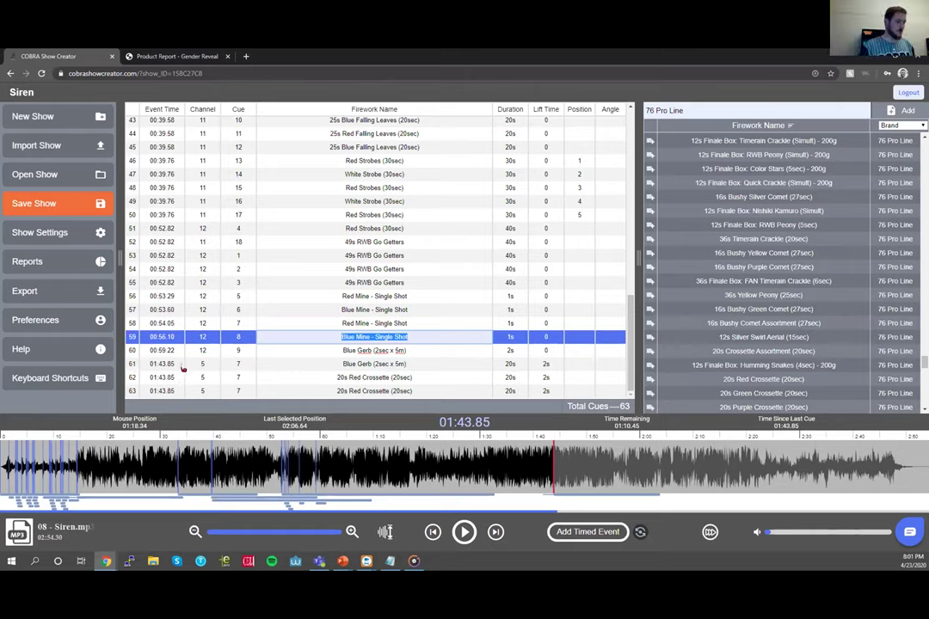
- Replace the firework in rows 61 to 63 together with 20s Orange Crossette (20sec) from the 76 Pro Line list
{"action": "left_click", "coordinate": [131, 381]}
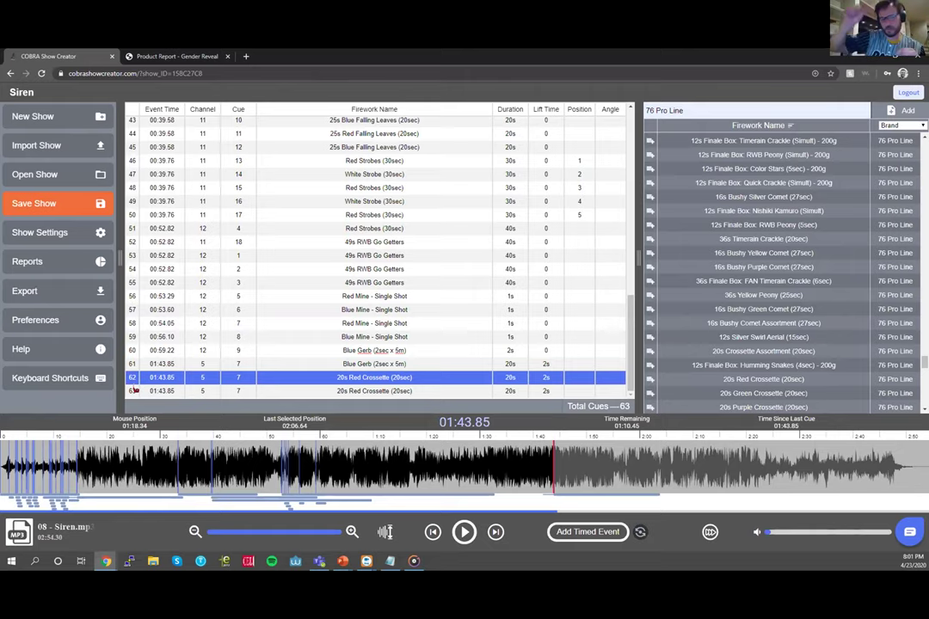
{"action": "left_click", "coordinate": [133, 365]}
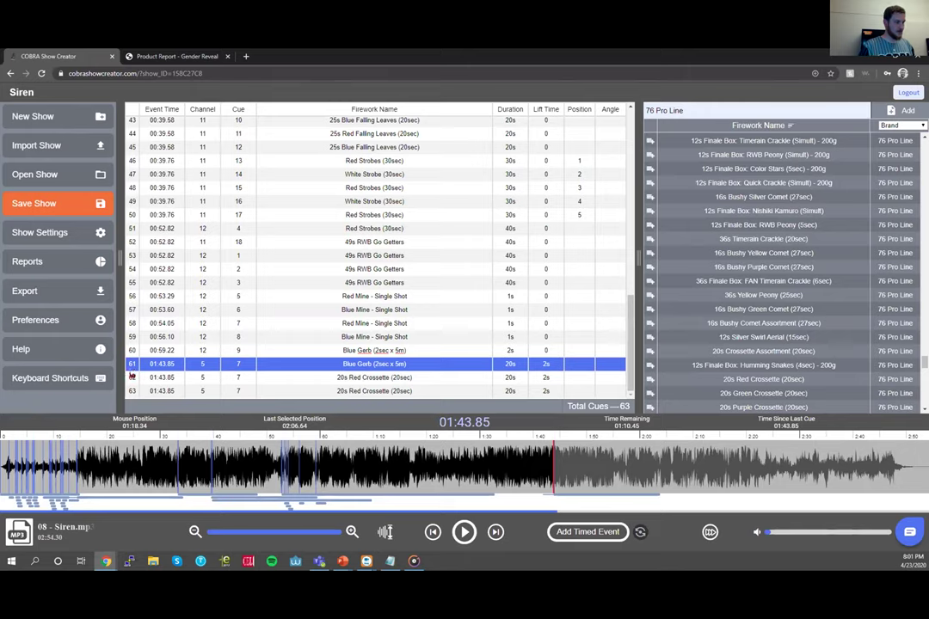
{"action": "left_click", "coordinate": [130, 392], "text": "shift"}
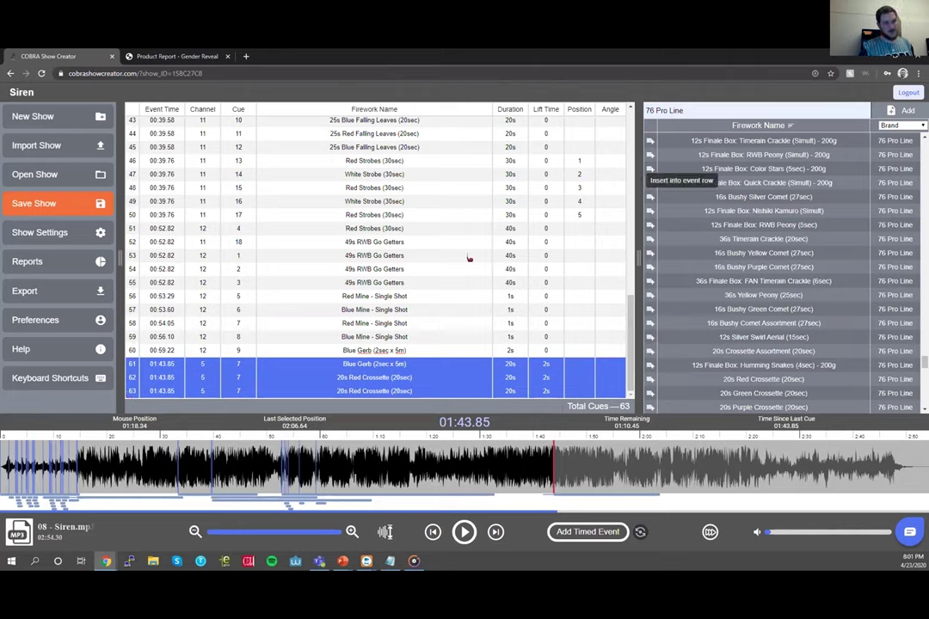
{"action": "scroll", "coordinate": [757, 267], "scroll_direction": "down", "scroll_amount": 4}
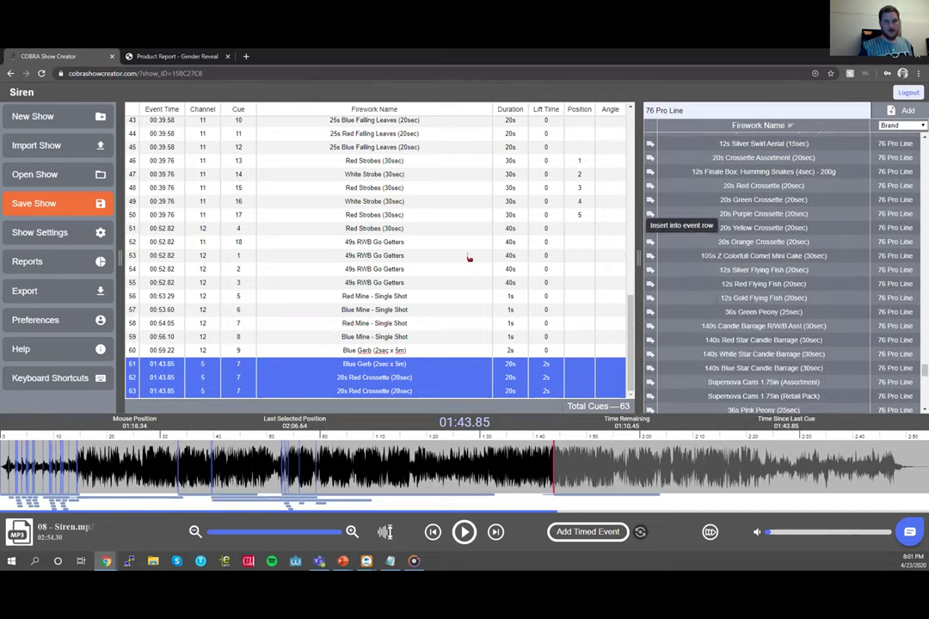
{"action": "left_click", "coordinate": [650, 242]}
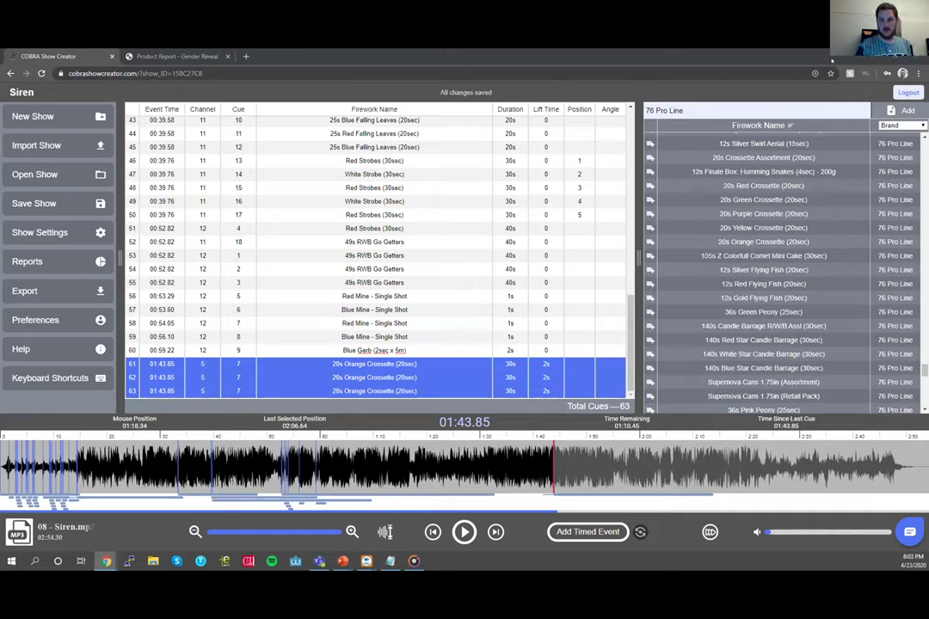
- Export the Siren script as cobra.csv and show the downloaded file in its folder
{"action": "left_click", "coordinate": [86, 294]}
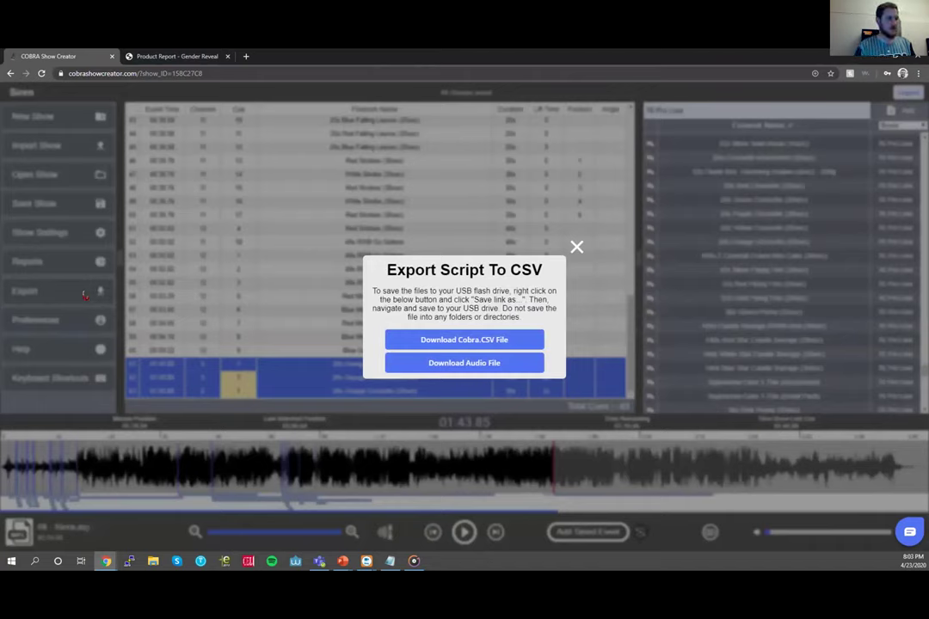
{"action": "left_click", "coordinate": [461, 341]}
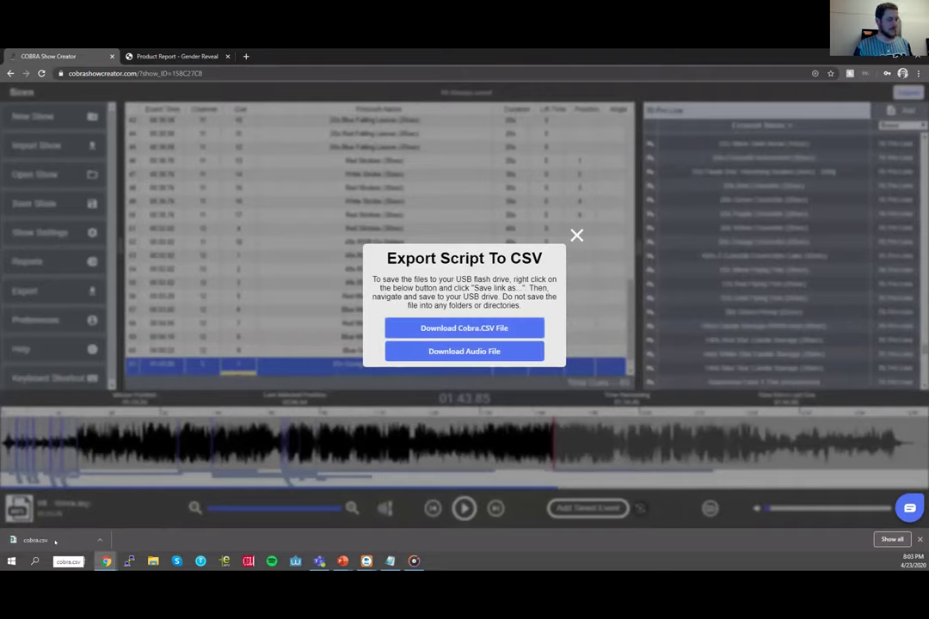
{"action": "right_click", "coordinate": [55, 542]}
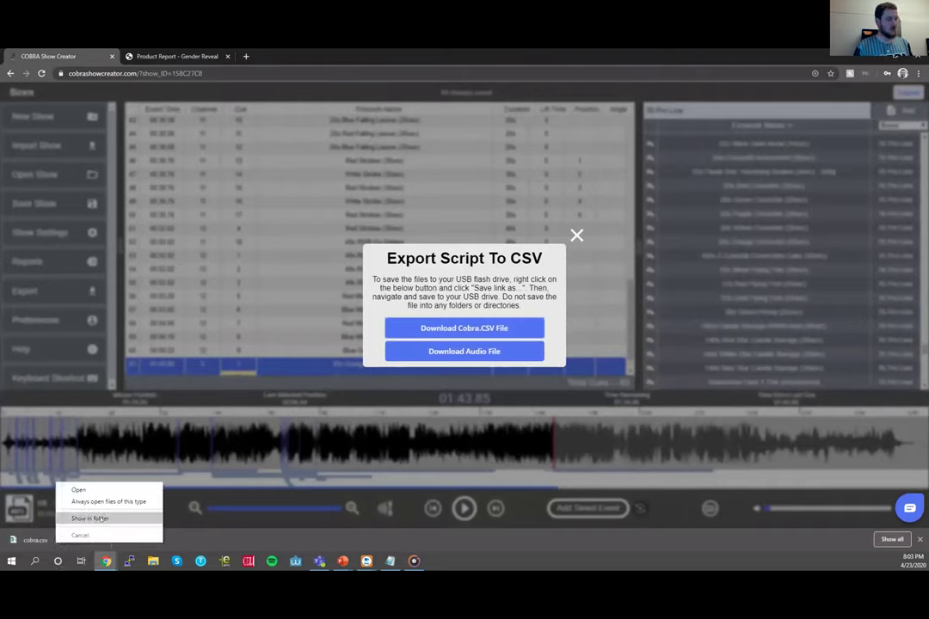
{"action": "left_click", "coordinate": [101, 519]}
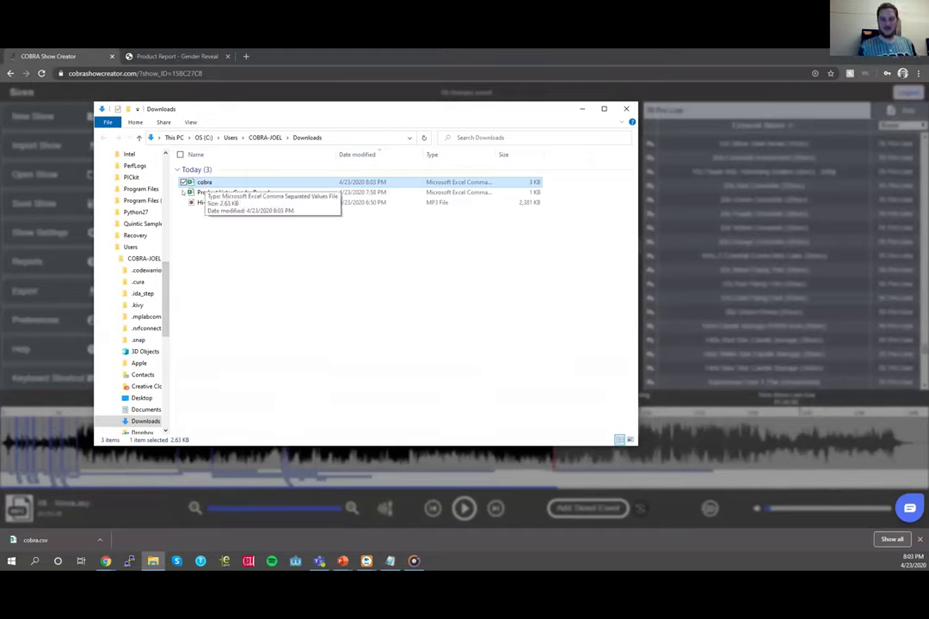
- Copy the cobra file from Downloads to the root of USB DRIVE (E:) and open that drive
{"action": "scroll", "coordinate": [165, 331], "scroll_direction": "down", "scroll_amount": 5}
{"action": "scroll", "coordinate": [166, 331], "scroll_direction": "down", "scroll_amount": 5}
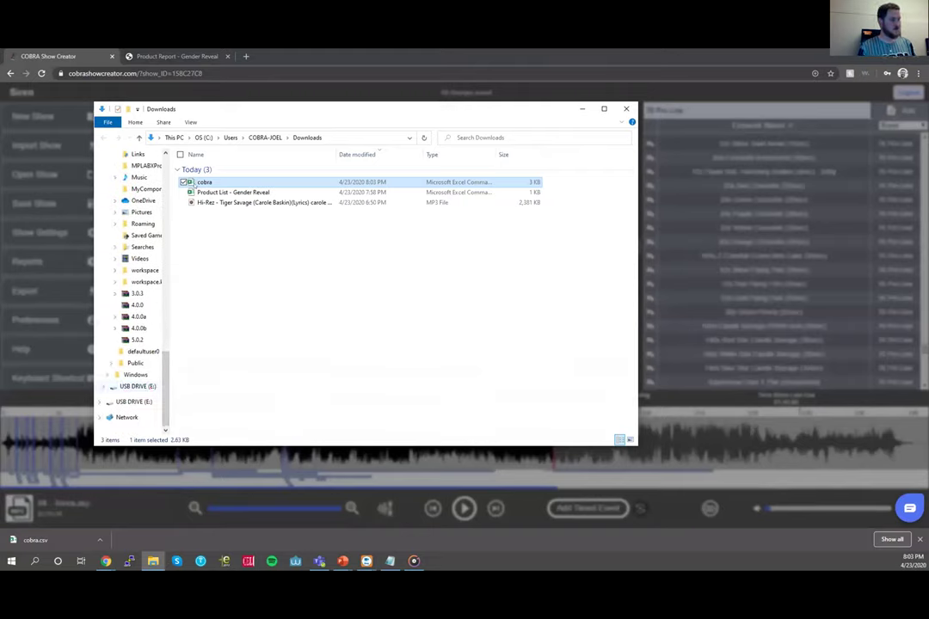
{"action": "left_click", "coordinate": [204, 182]}
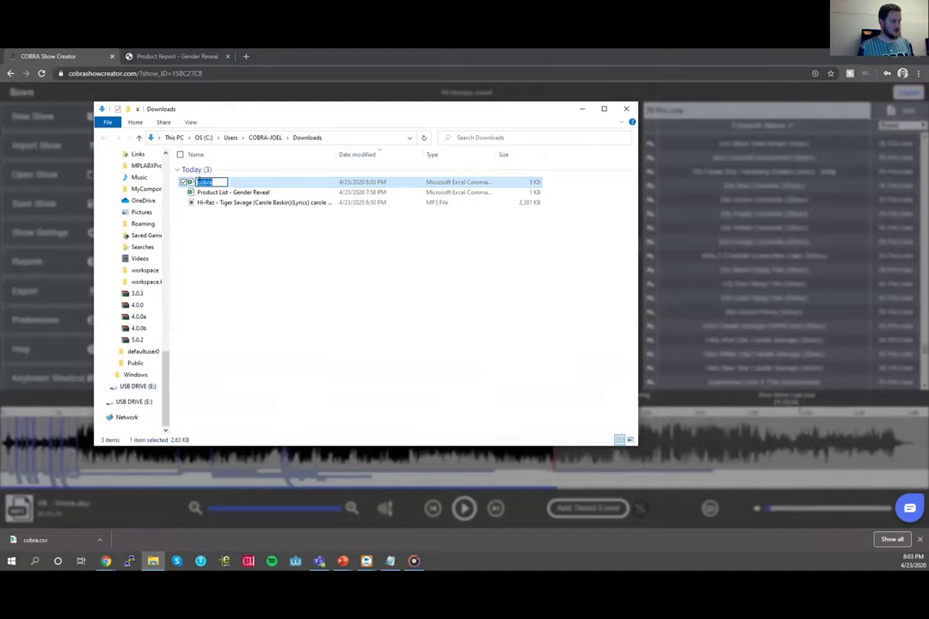
{"action": "key", "text": "Return"}
{"action": "left_click_drag", "start_coordinate": [204, 182], "coordinate": [143, 386]}
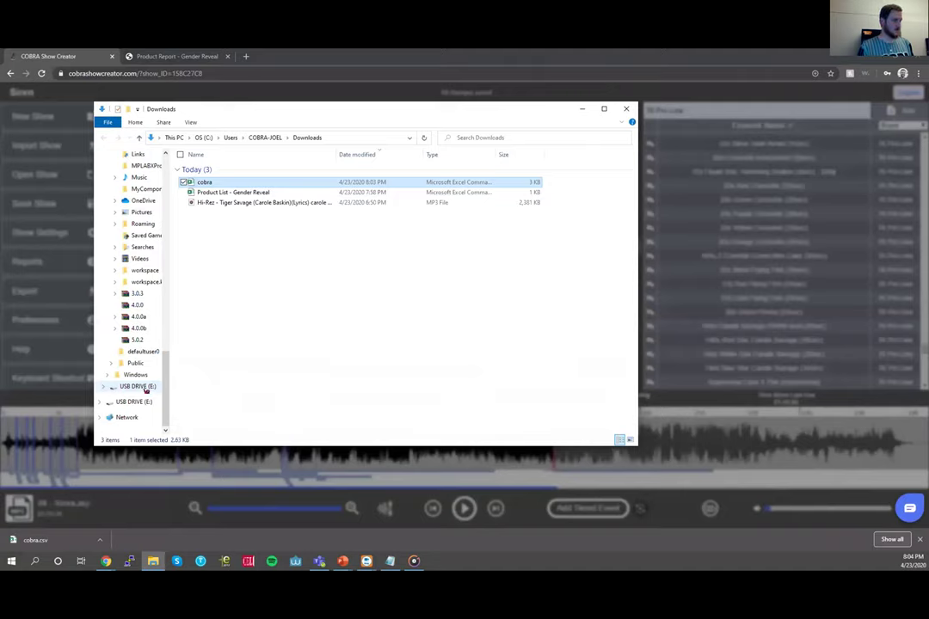
{"action": "left_click", "coordinate": [144, 388]}
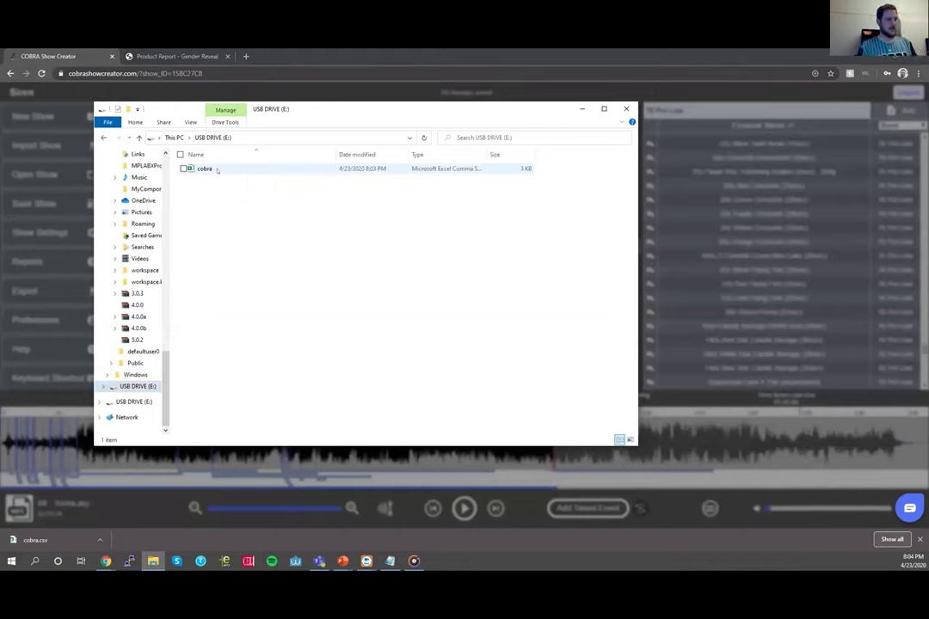
- View the rename option for the cobra file on the USB drive, then dismiss it without renaming
{"action": "right_click", "coordinate": [219, 175]}
{"action": "left_click", "coordinate": [207, 171]}
{"action": "right_click", "coordinate": [206, 170]}
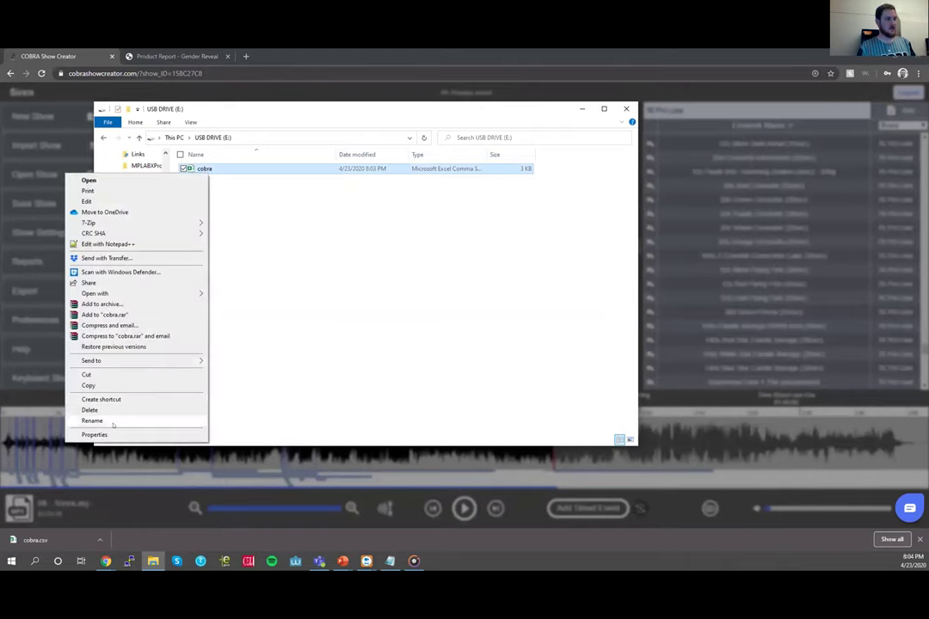
{"action": "left_click", "coordinate": [291, 248]}
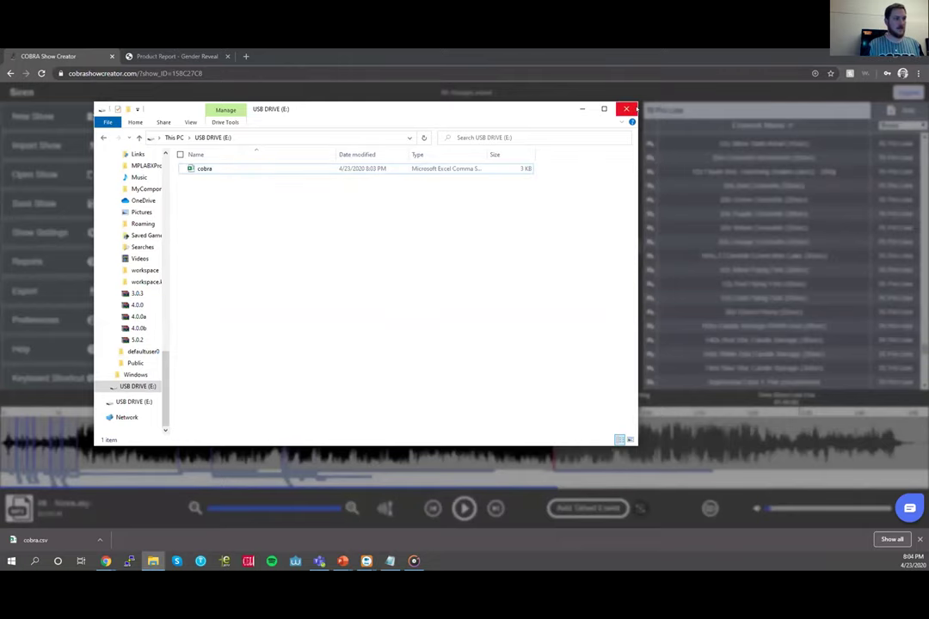
- Close the USB drive window and the script export dialog to return to the first events of the Siren script
{"action": "left_click", "coordinate": [635, 109]}
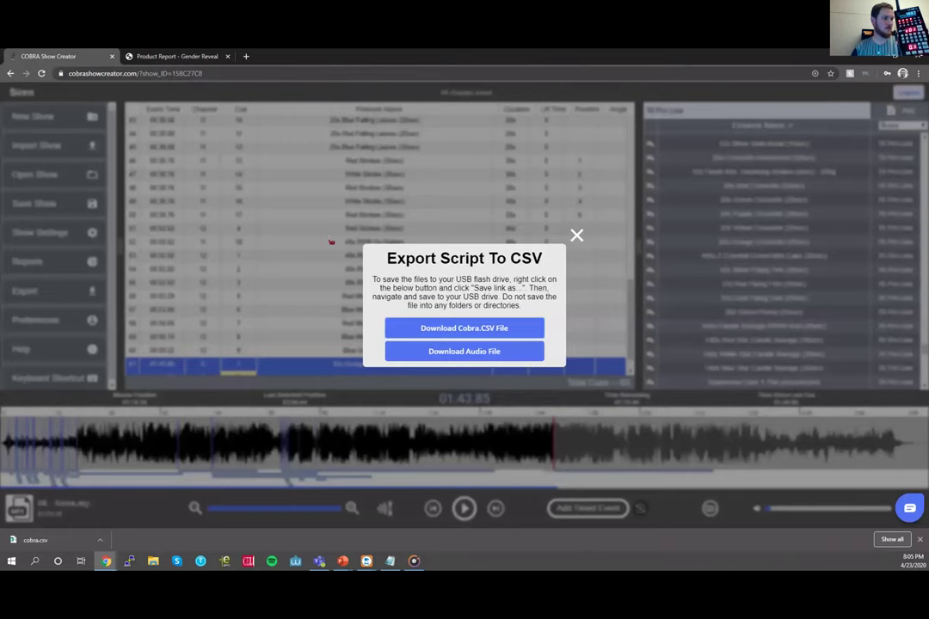
{"action": "left_click", "coordinate": [226, 267]}
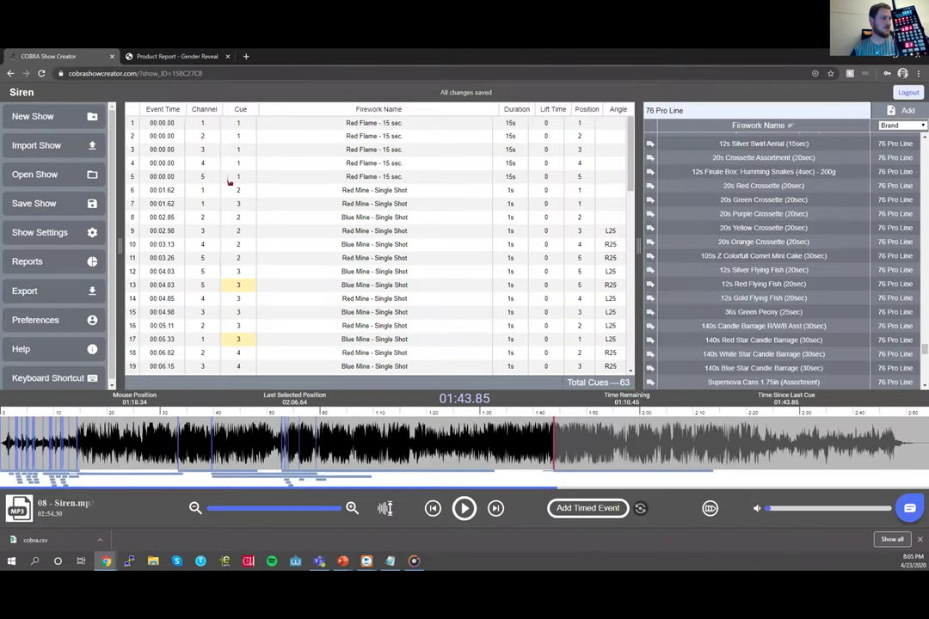
{"action": "double_click", "coordinate": [174, 127]}
{"action": "left_click", "coordinate": [179, 261]}
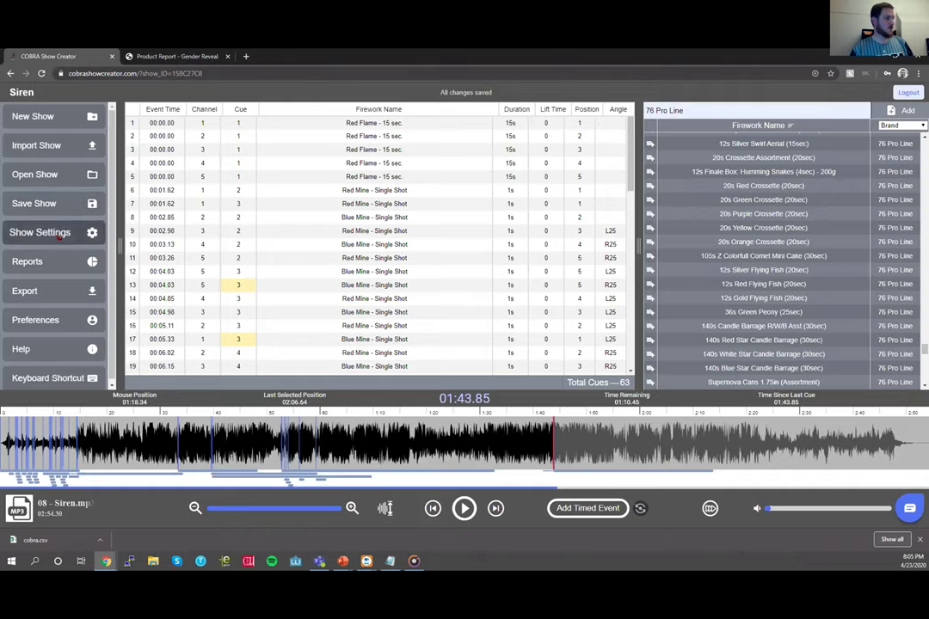
- Review the Siren show's settings and close them without changing anything
{"action": "left_click", "coordinate": [41, 233]}
{"action": "scroll", "coordinate": [383, 184], "scroll_direction": "up", "scroll_amount": 1}
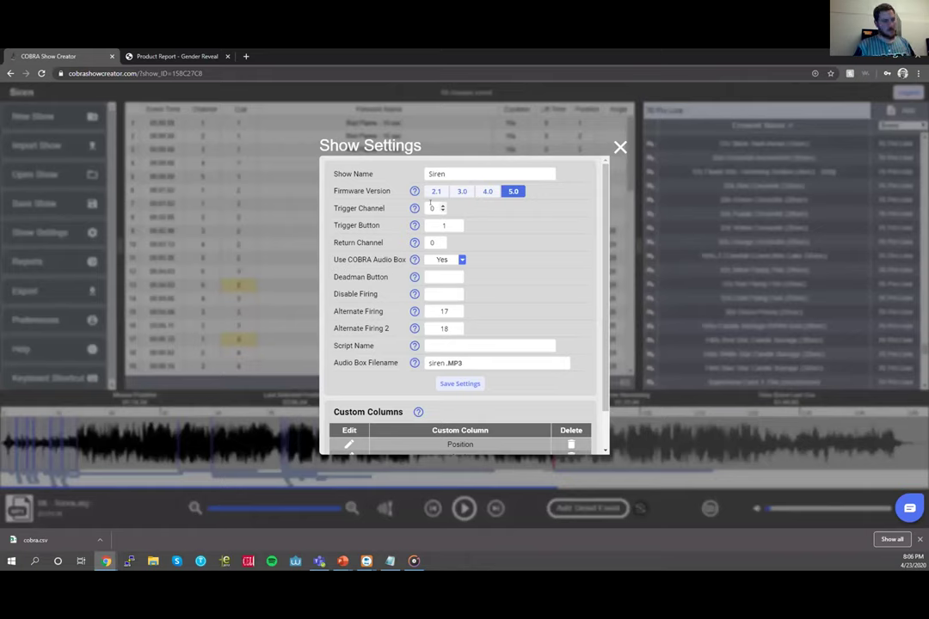
{"action": "left_click", "coordinate": [620, 147]}
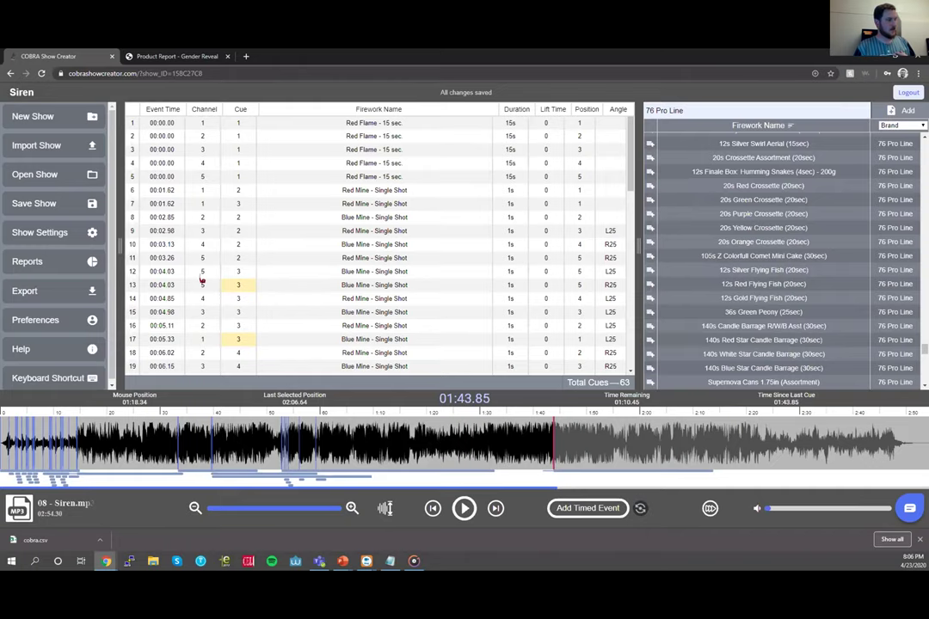
- View the CSV script export options and the show settings, closing each without changes
{"action": "left_click", "coordinate": [82, 299]}
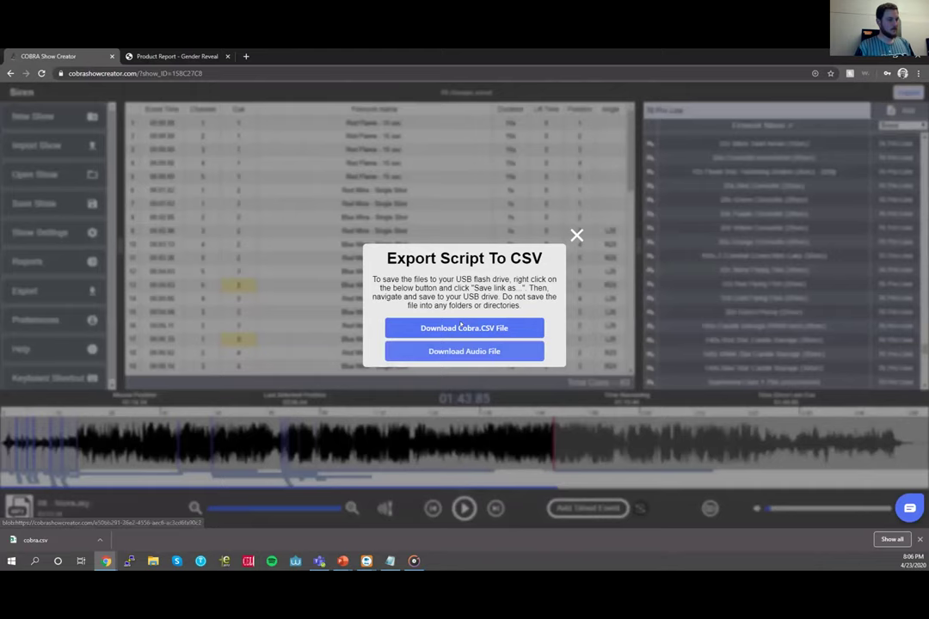
{"action": "left_click", "coordinate": [161, 229]}
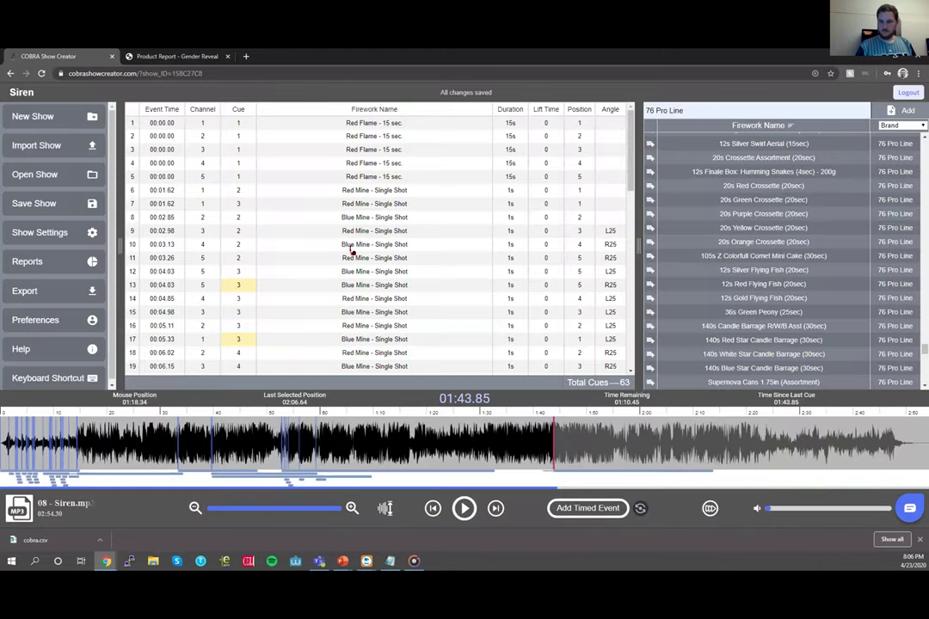
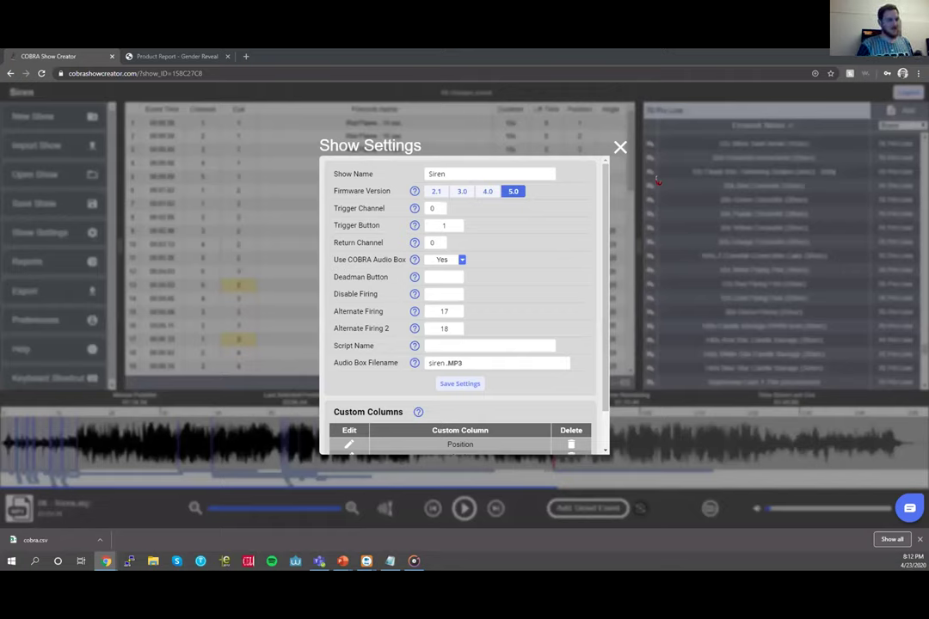
{"action": "left_click", "coordinate": [526, 127]}
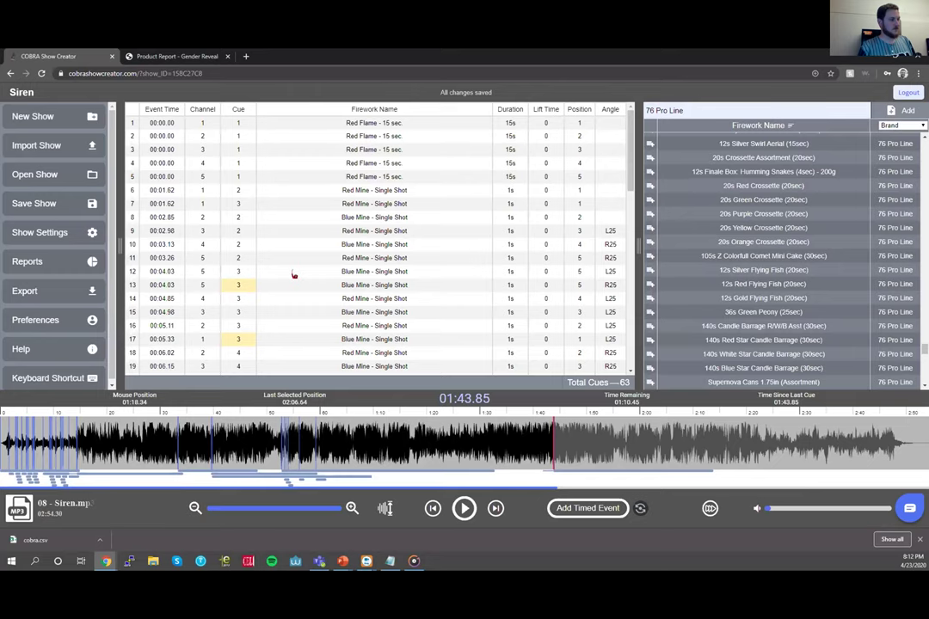
- Turn one of the 20s Orange Crossette events at 01:43.85 into an Alternate 1 firing event
{"action": "scroll", "coordinate": [223, 258], "scroll_direction": "down", "scroll_amount": 10}
{"action": "double_click", "coordinate": [202, 353]}
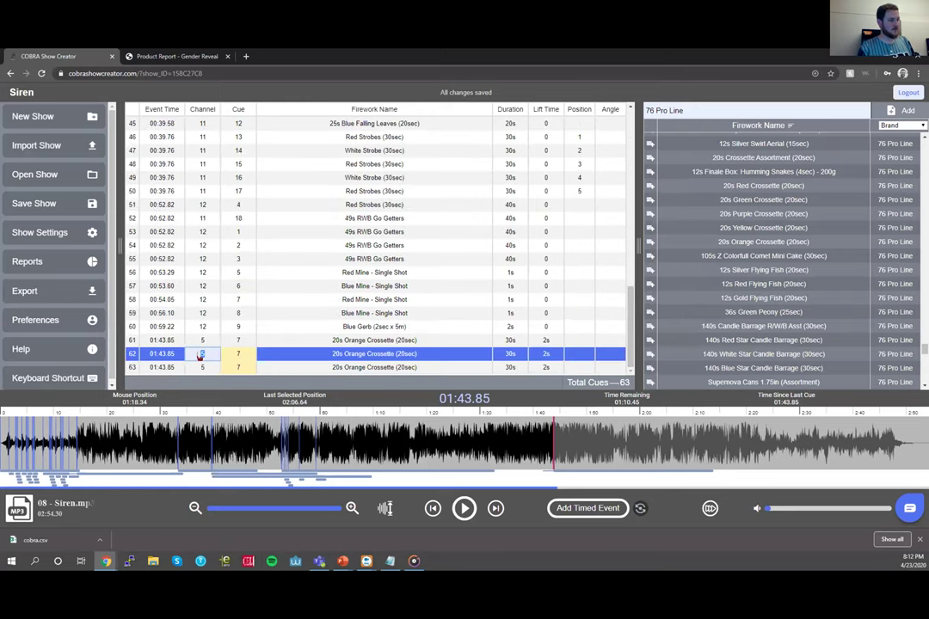
{"action": "double_click", "coordinate": [162, 341]}
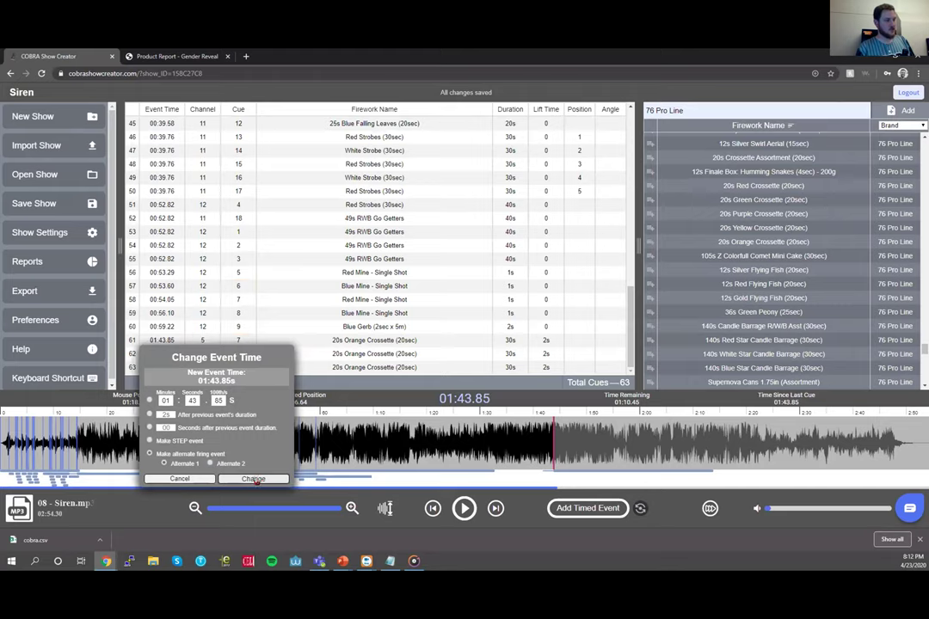
{"action": "left_click", "coordinate": [254, 480]}
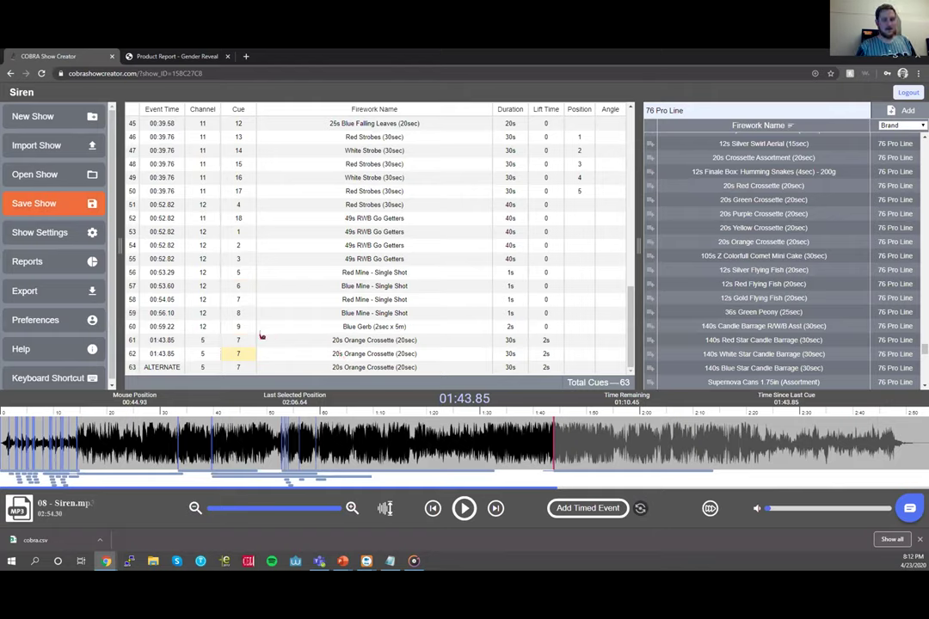
- Check the alternate firing values in the show settings, and make the Blue Gerb (2sec x 5m) event an Alternate 1 firing event
{"action": "left_click", "coordinate": [66, 232]}
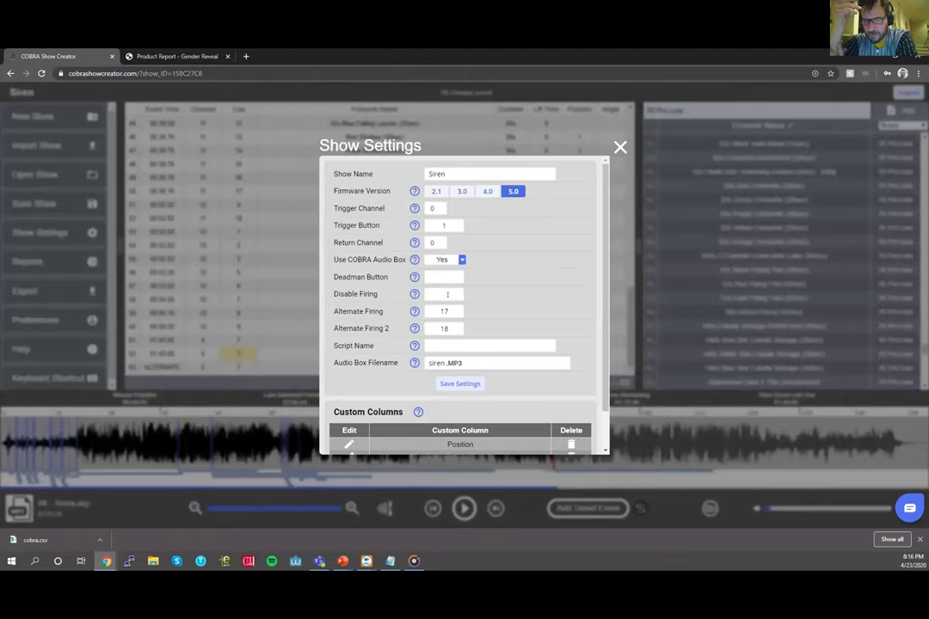
{"action": "left_click", "coordinate": [619, 148]}
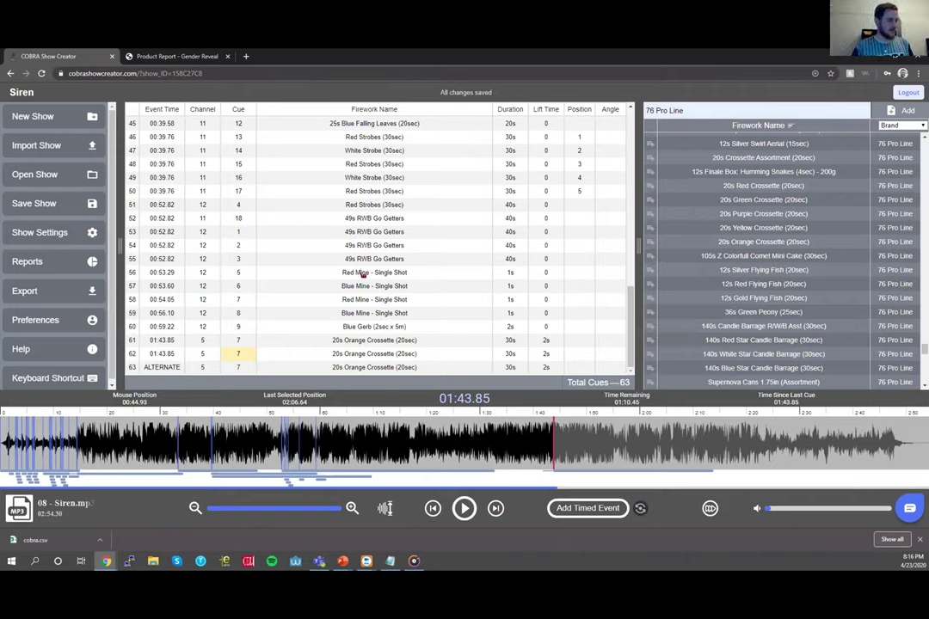
{"action": "double_click", "coordinate": [167, 335]}
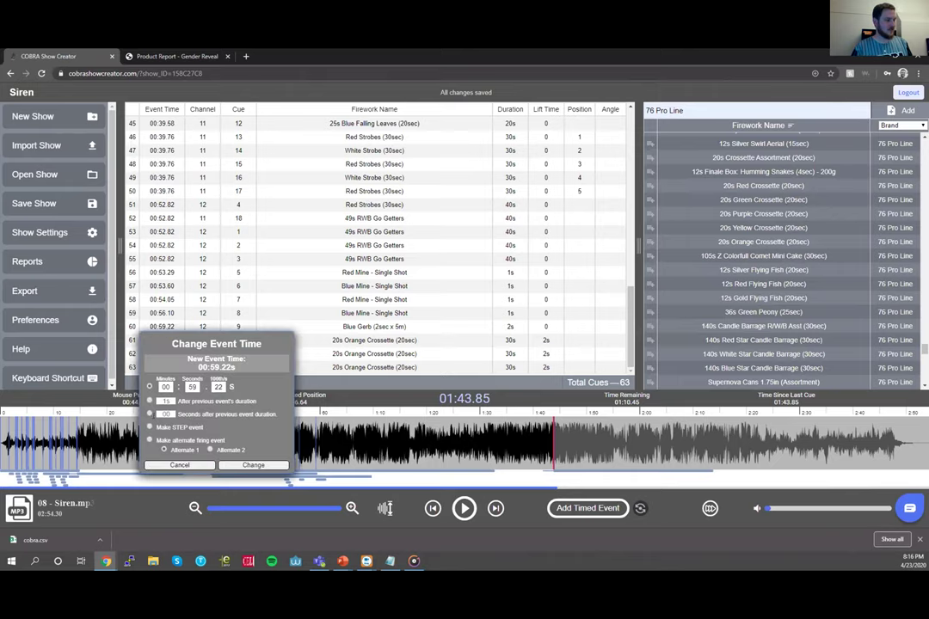
{"action": "left_click", "coordinate": [210, 450]}
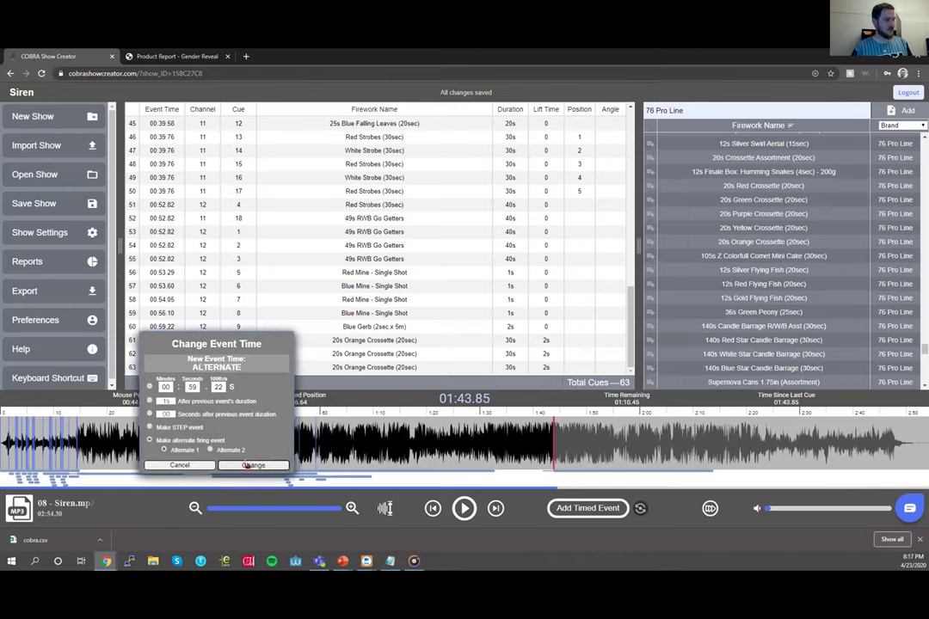
{"action": "left_click", "coordinate": [250, 464]}
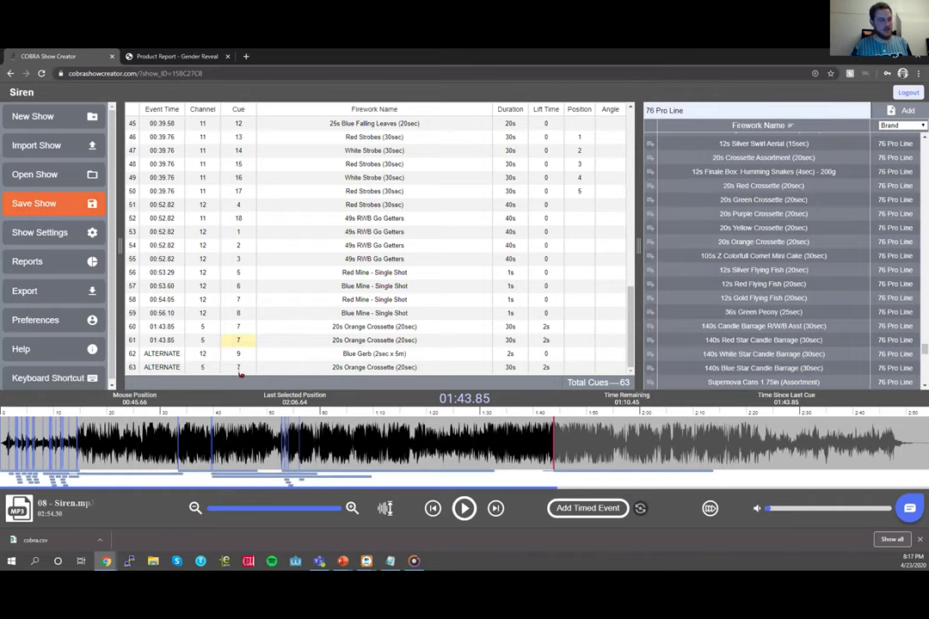
- Turn another 20s Orange Crossette event at 01:43.85 into an Alternate 2 firing event
{"action": "double_click", "coordinate": [199, 342]}
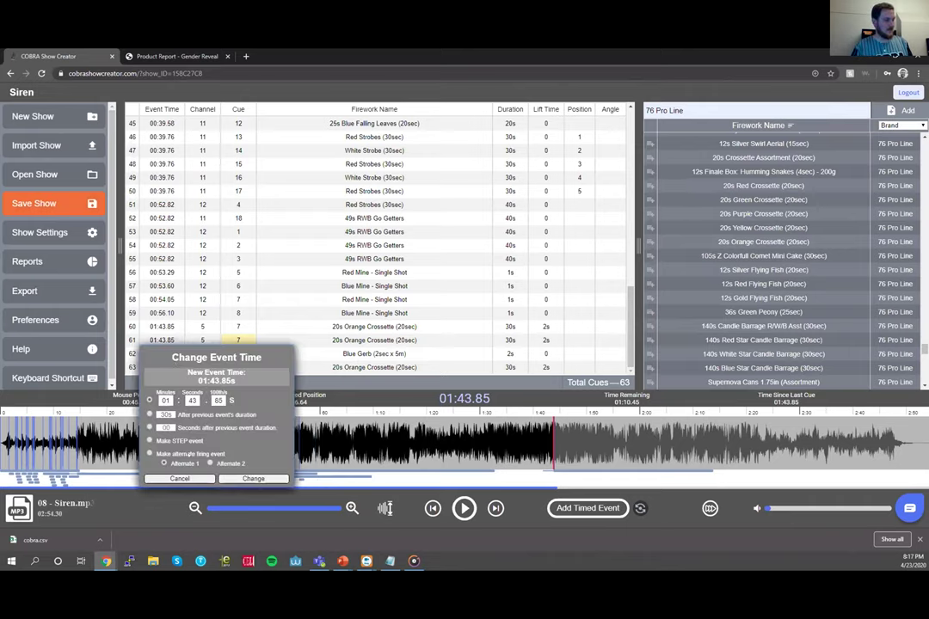
{"action": "left_click", "coordinate": [209, 463]}
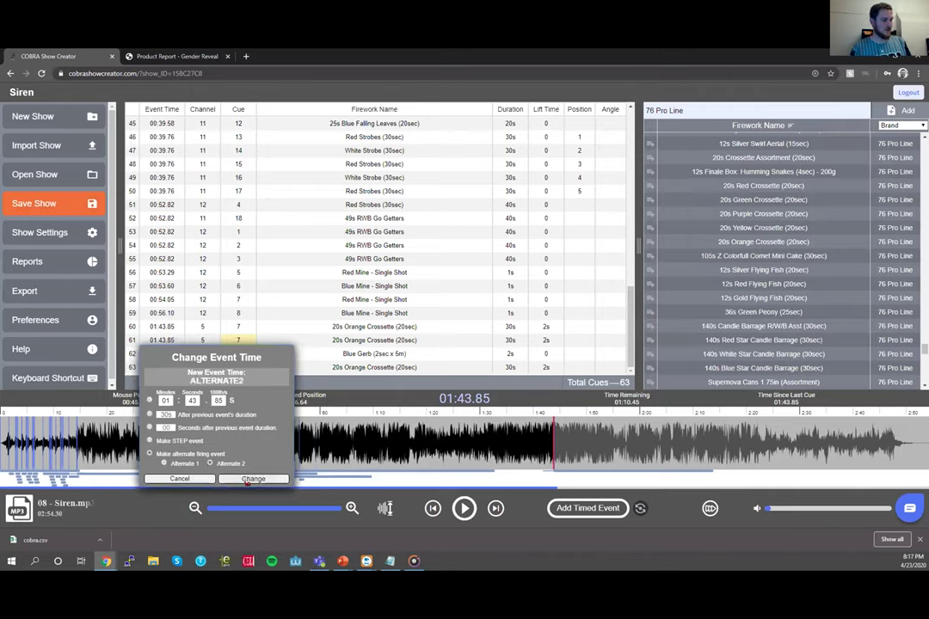
{"action": "left_click", "coordinate": [249, 480]}
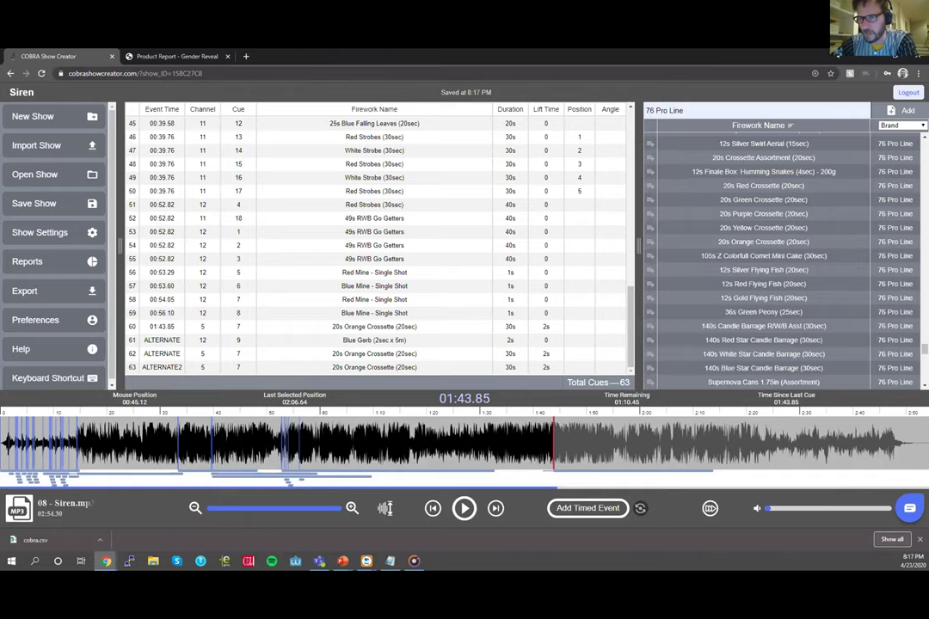
- Close the Gender Reveal product report and dismiss the browser's options without choosing any
{"action": "left_click", "coordinate": [194, 53]}
{"action": "key", "text": "ctrl+w"}
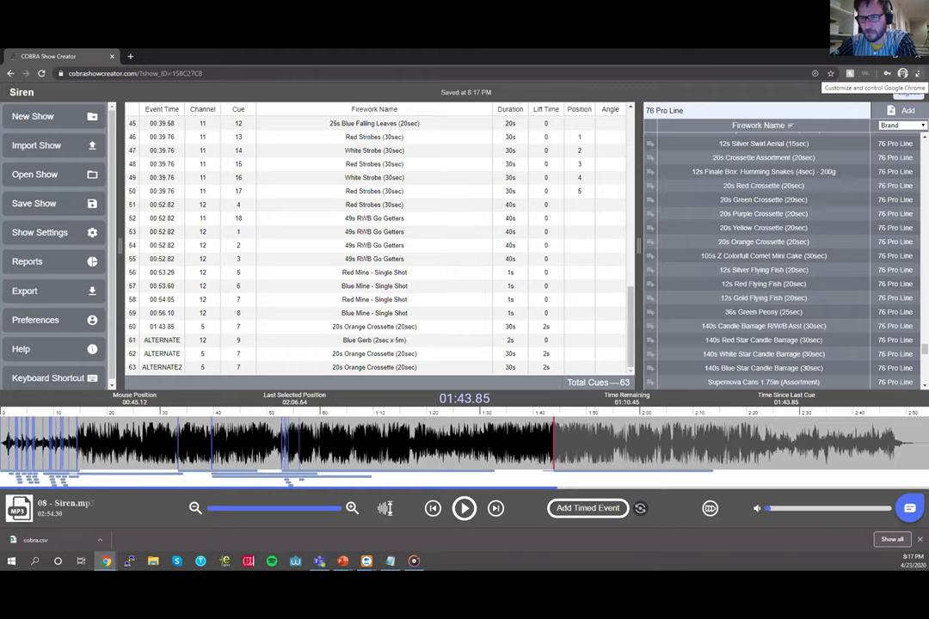
{"action": "left_click", "coordinate": [916, 74]}
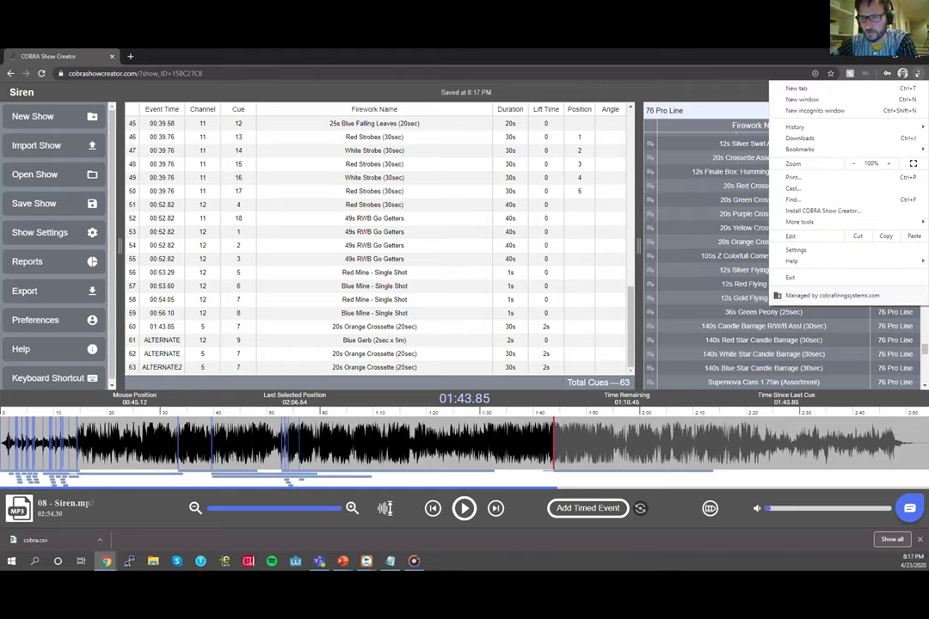
{"action": "key", "text": "Escape"}
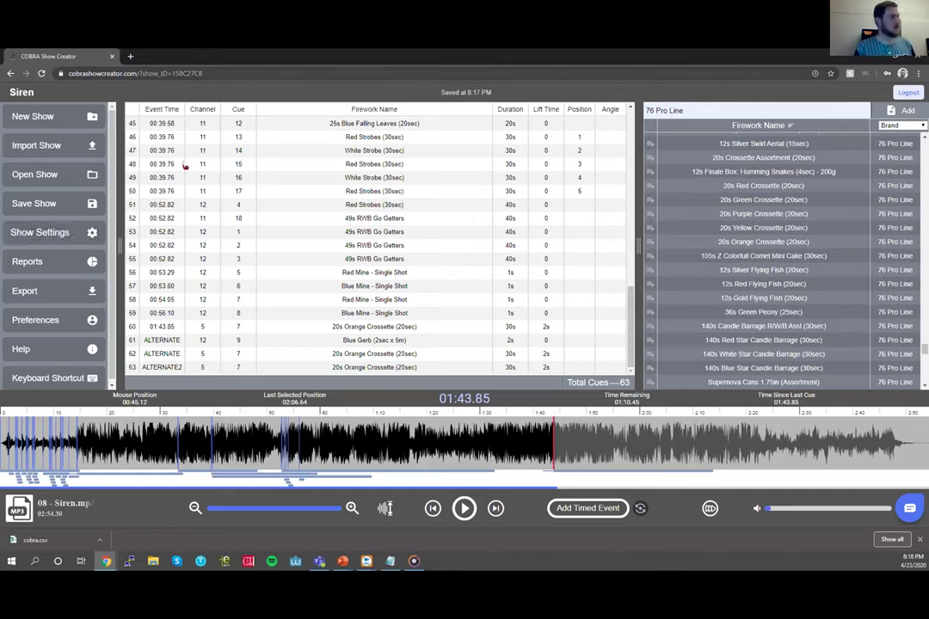
- Play the Siren show from its first event with the waveform zoomed in, pausing at about 16 seconds
{"action": "scroll", "coordinate": [183, 165], "scroll_direction": "up", "scroll_amount": 7}
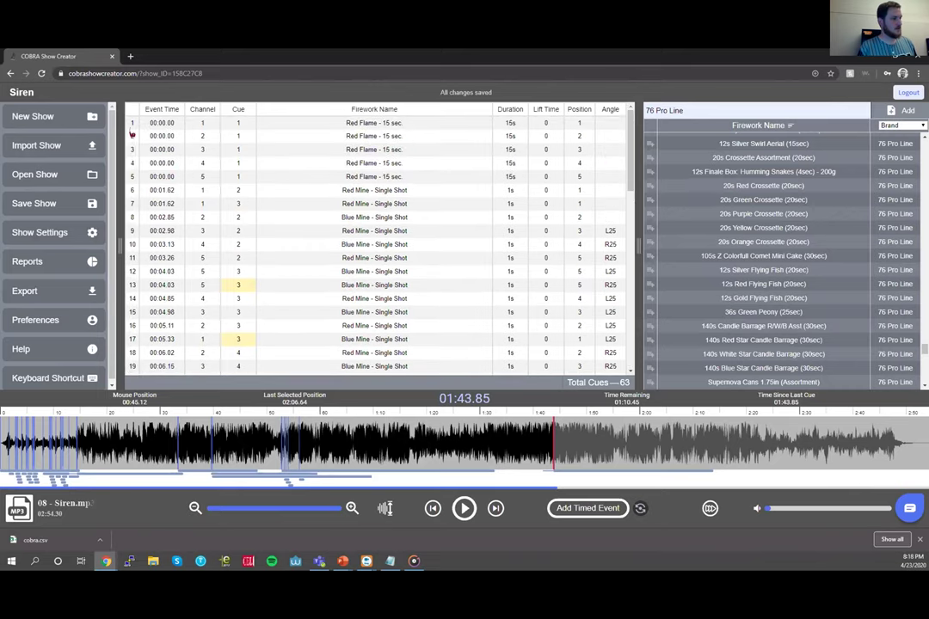
{"action": "left_click", "coordinate": [168, 125]}
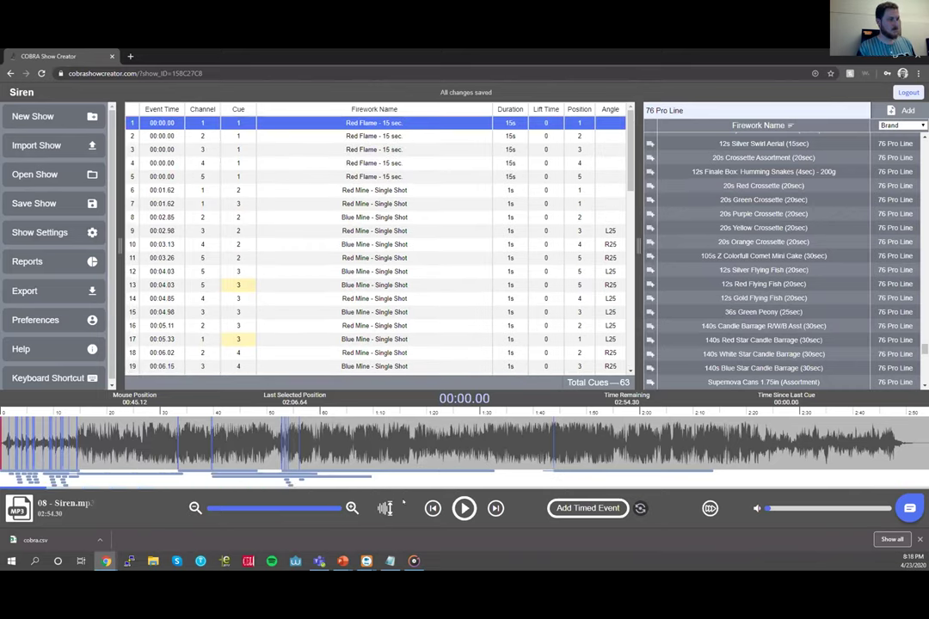
{"action": "left_click", "coordinate": [352, 511]}
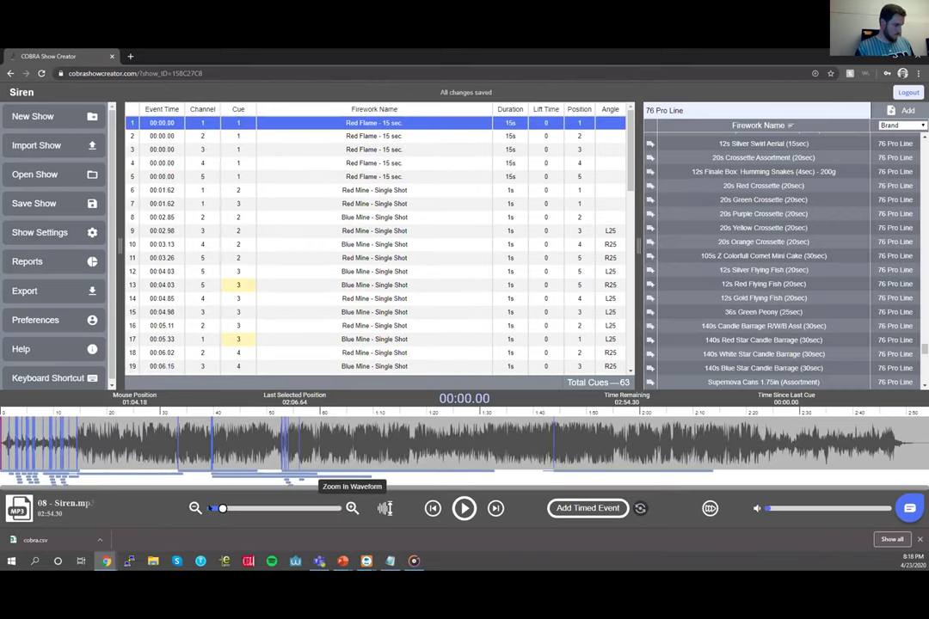
{"action": "left_click", "coordinate": [351, 509]}
{"action": "left_click", "coordinate": [352, 508]}
{"action": "left_click", "coordinate": [352, 509]}
{"action": "left_click", "coordinate": [352, 508]}
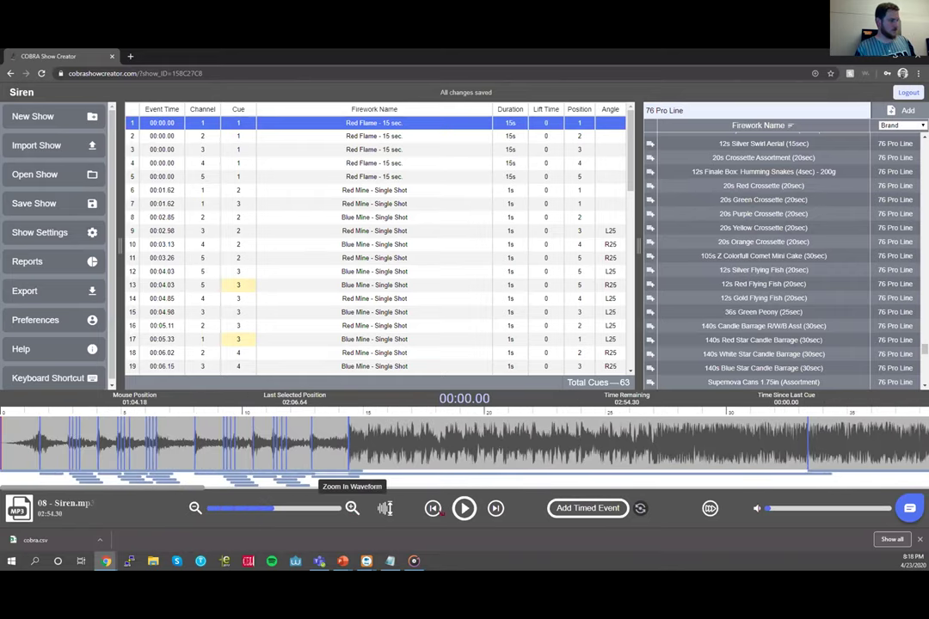
{"action": "left_click", "coordinate": [464, 509]}
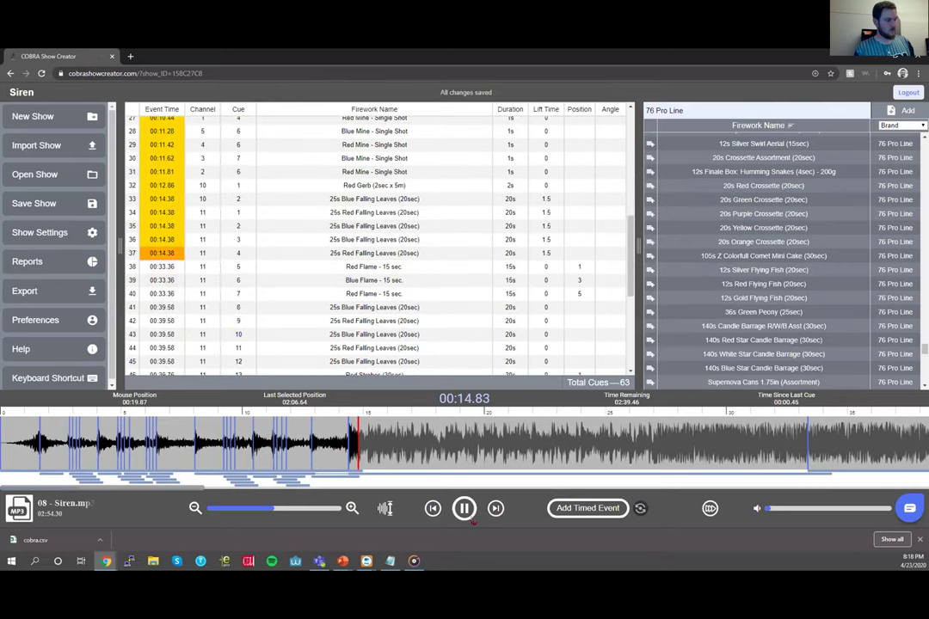
{"action": "key", "text": "space"}
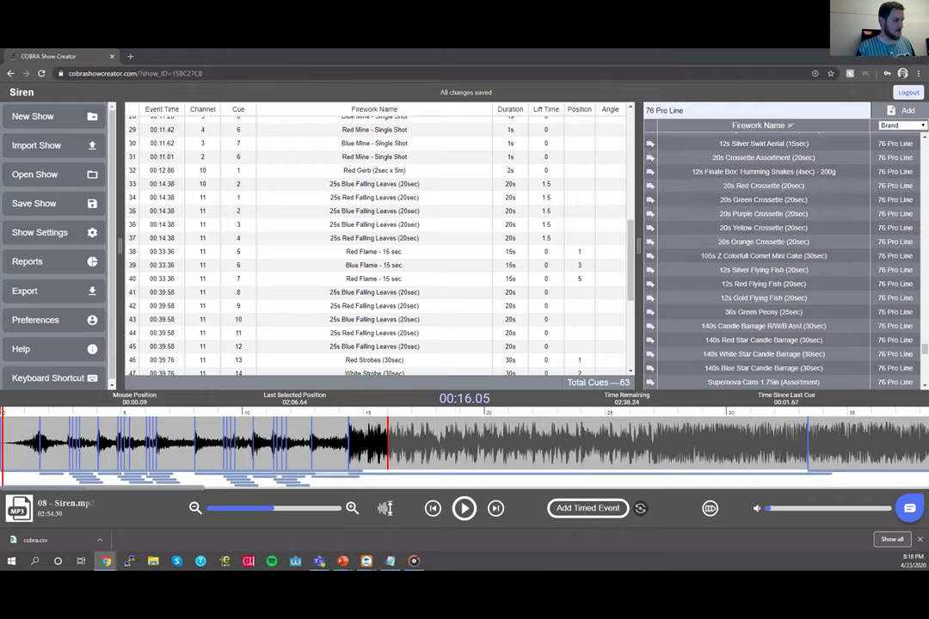
- Replay the opening mine shots from about 1 second, jump back to about 2.7 seconds to repeat them, and pause
{"action": "left_click", "coordinate": [25, 443]}
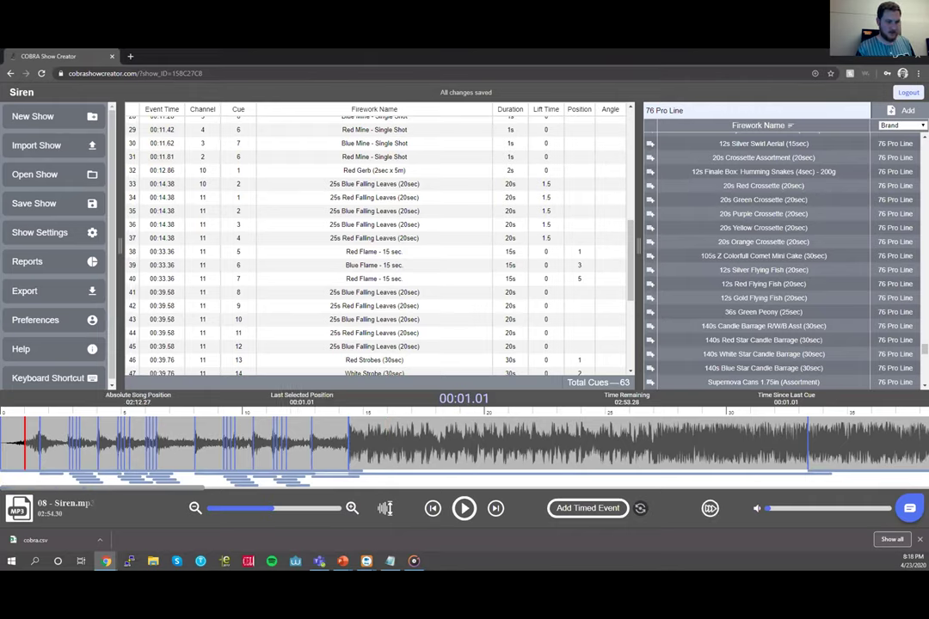
{"action": "left_click", "coordinate": [720, 506]}
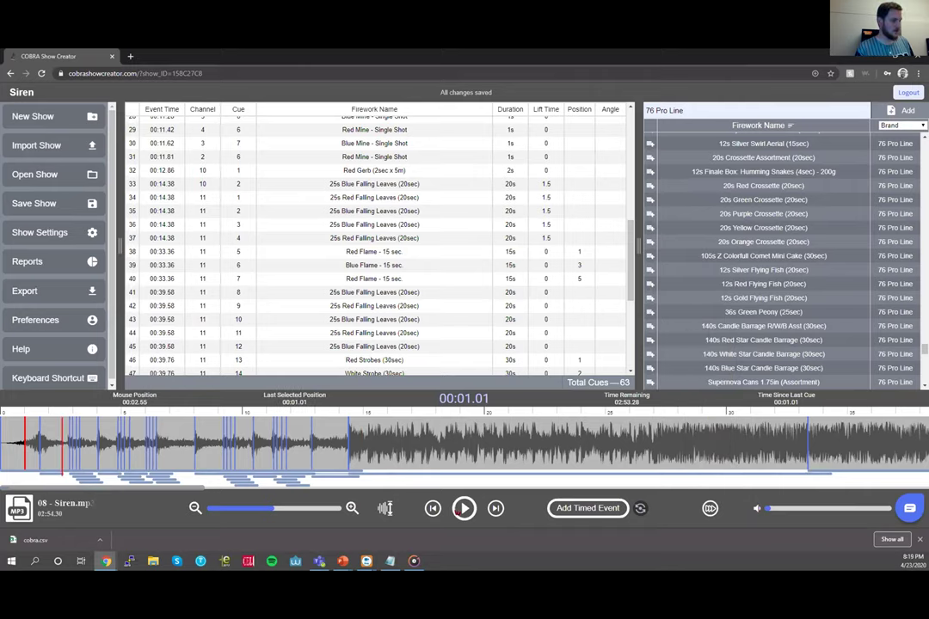
{"action": "left_click", "coordinate": [464, 508]}
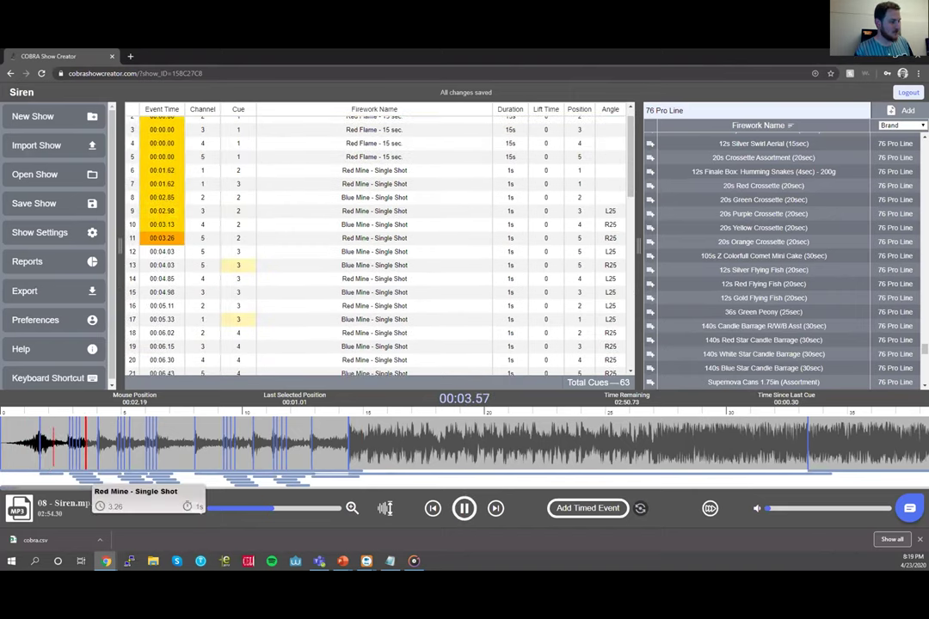
{"action": "left_click", "coordinate": [67, 442]}
{"action": "left_click", "coordinate": [67, 443]}
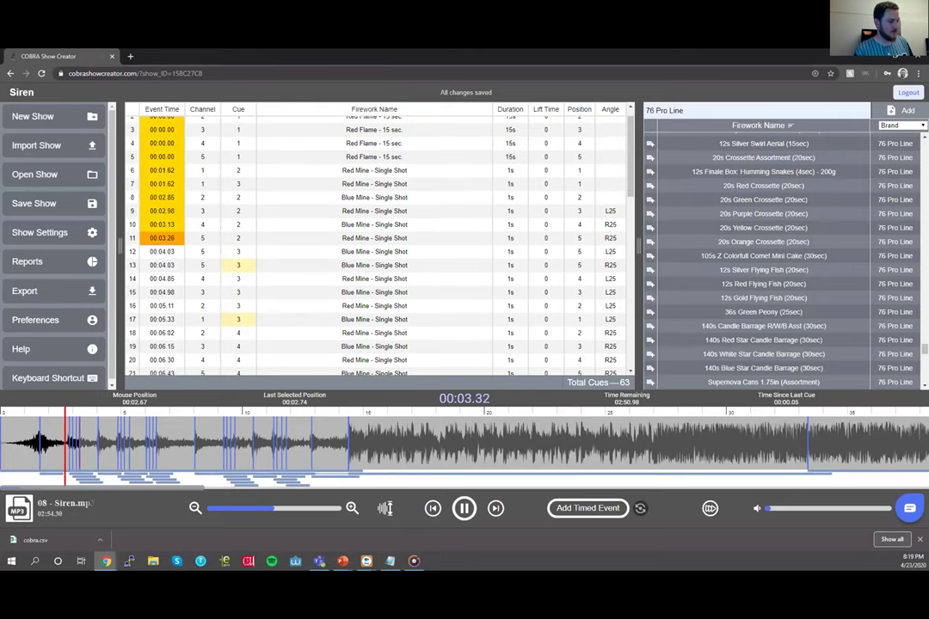
{"action": "left_click", "coordinate": [68, 443]}
{"action": "left_click", "coordinate": [67, 443]}
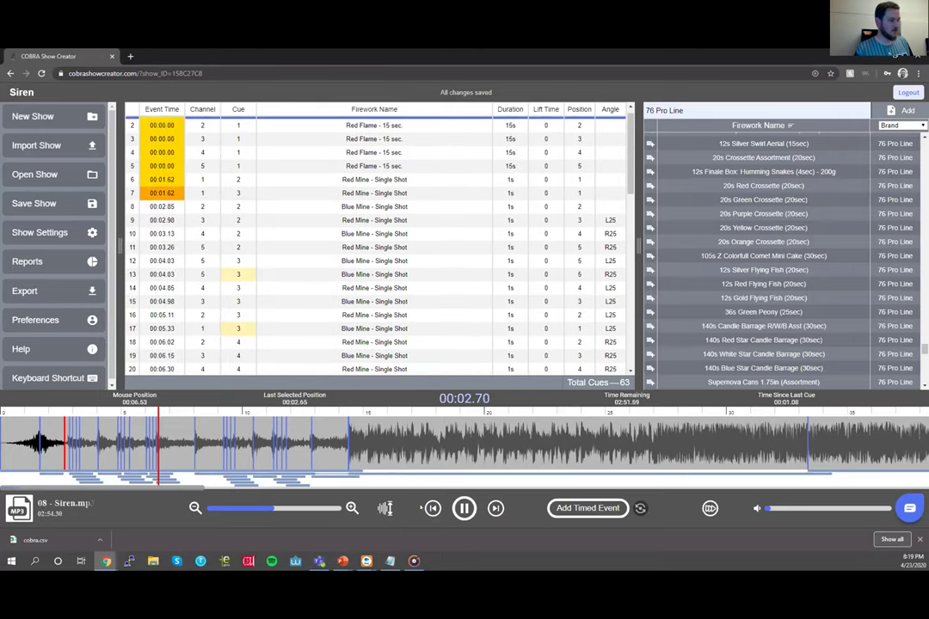
{"action": "left_click", "coordinate": [465, 508]}
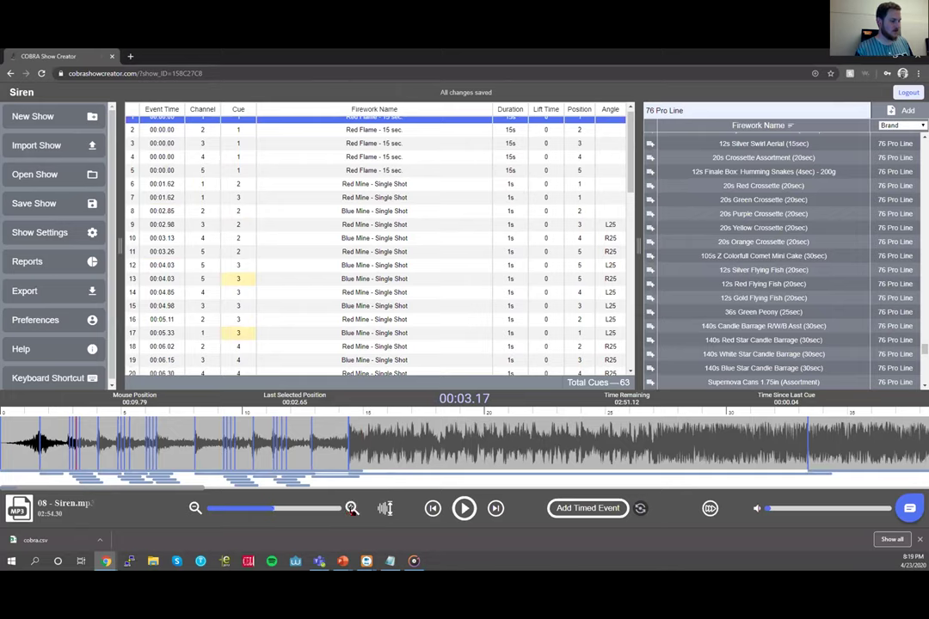
- Zoom the waveform in to its maximum and replay the mine sequence from 2.68 seconds
{"action": "left_click", "coordinate": [352, 508]}
{"action": "left_click", "coordinate": [352, 508]}
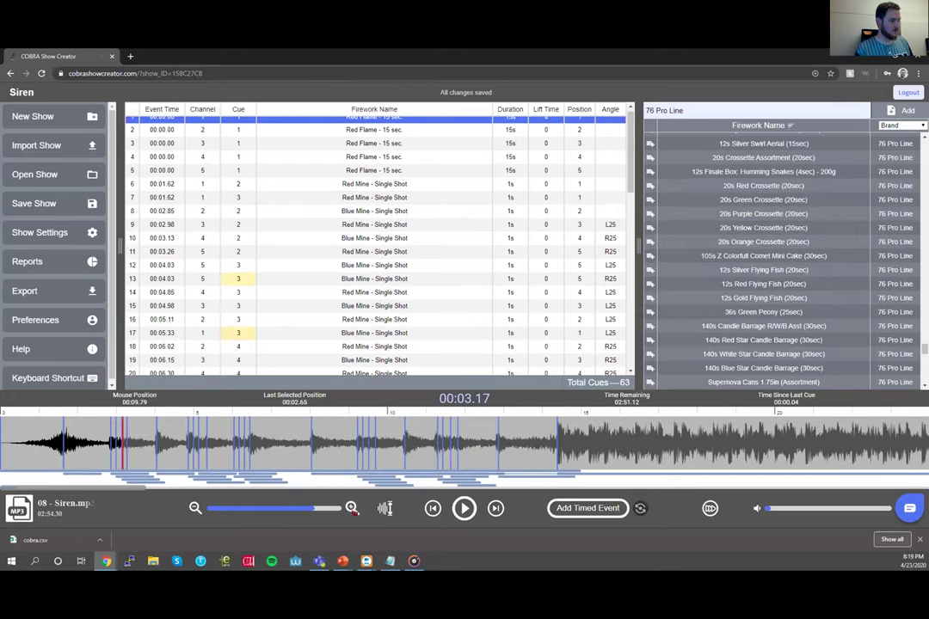
{"action": "left_click", "coordinate": [118, 443]}
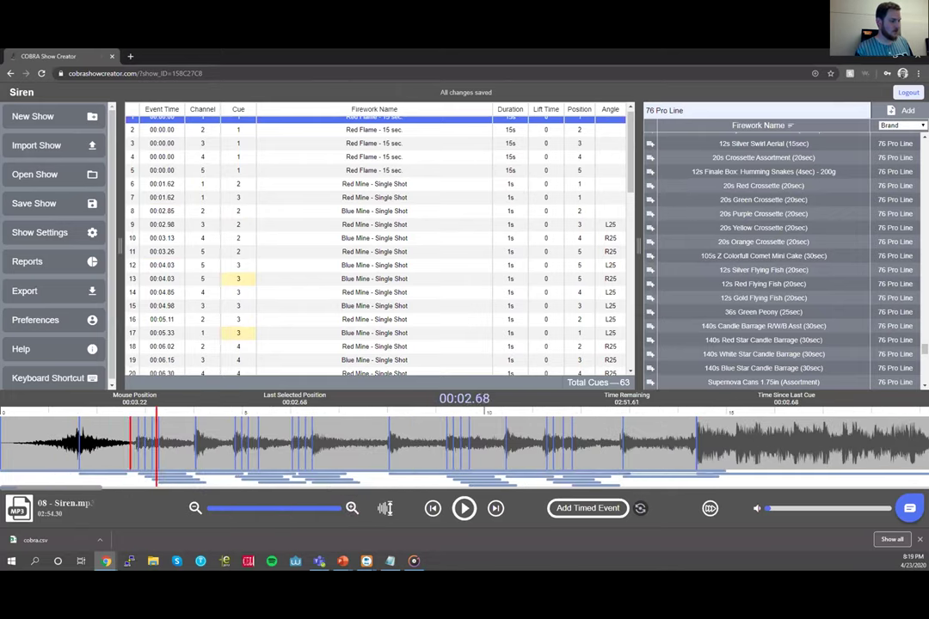
{"action": "left_click", "coordinate": [464, 508]}
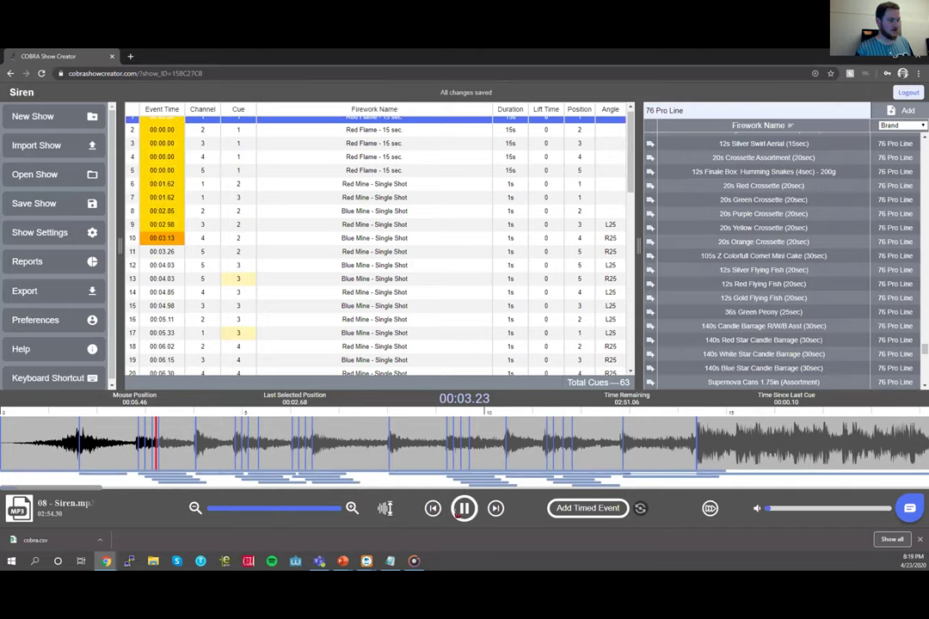
- Pause the Siren preview at about 3.4 seconds, view the playback speed options, and resume playing until about 9.4 seconds
{"action": "left_click", "coordinate": [462, 508]}
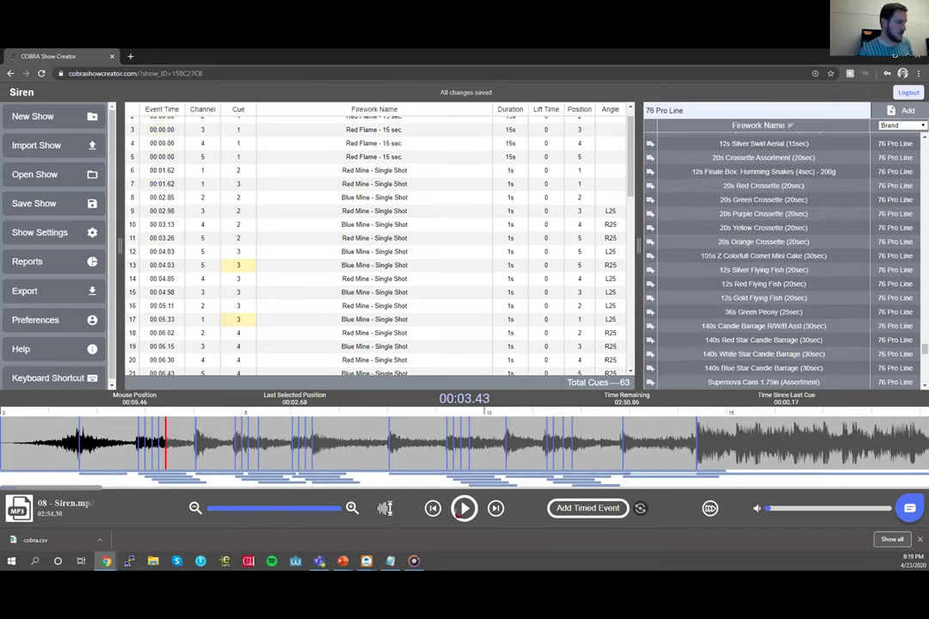
{"action": "left_click", "coordinate": [710, 508]}
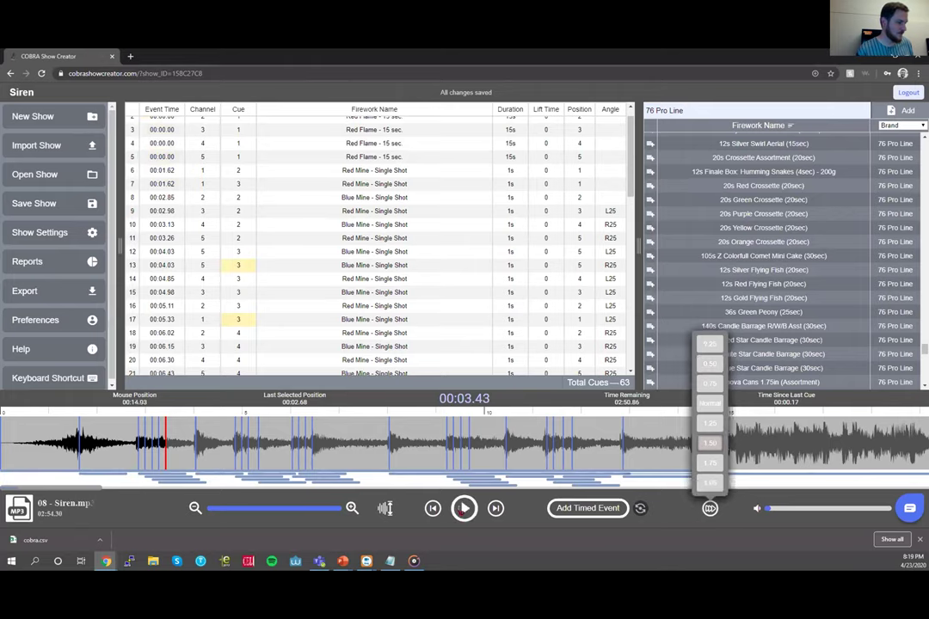
{"action": "left_click", "coordinate": [462, 508]}
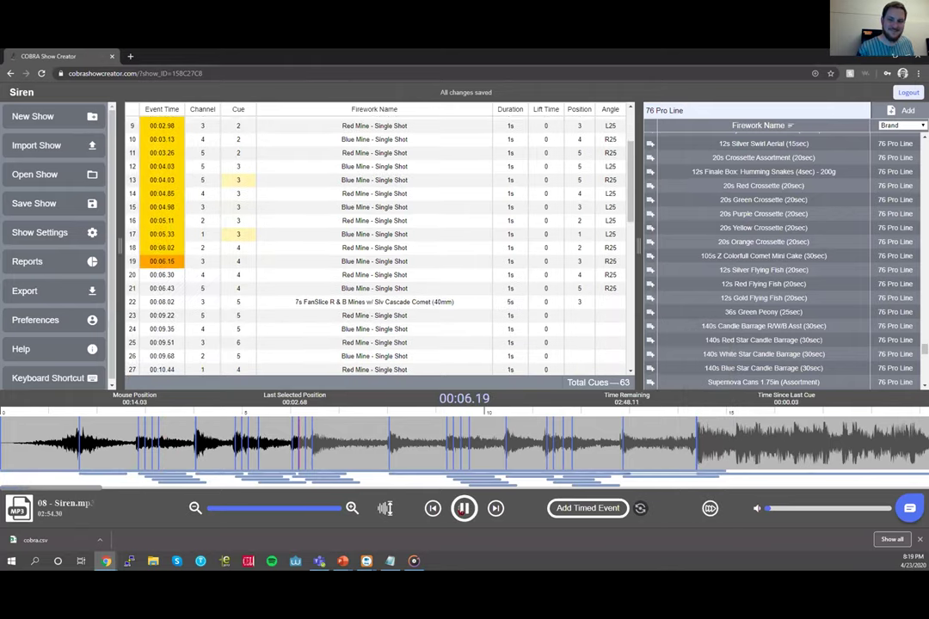
{"action": "left_click", "coordinate": [463, 508]}
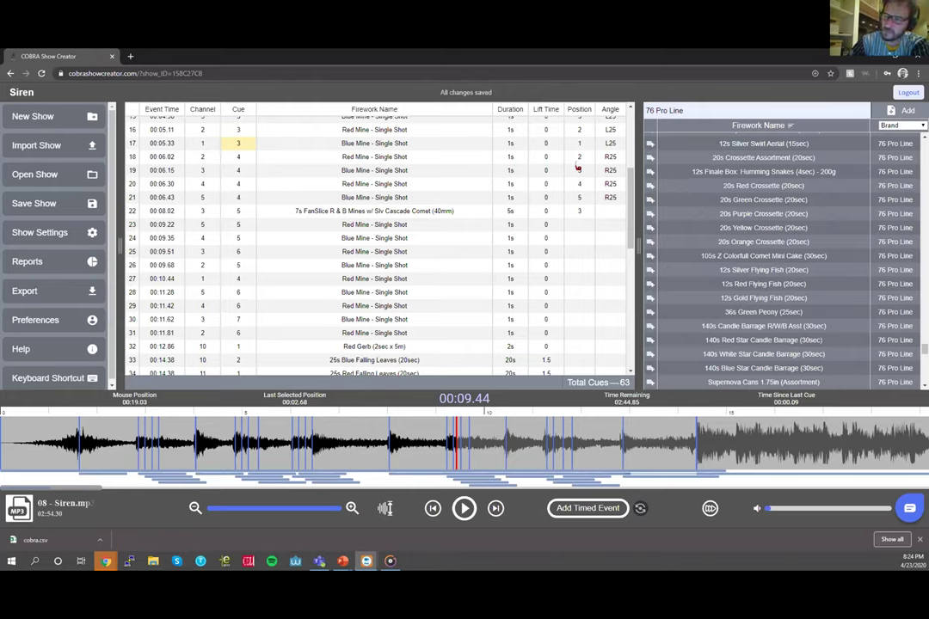
- Move the playhead to about 14.7 seconds, to the beginning of the song, and to its end
{"action": "scroll", "coordinate": [578, 168], "scroll_direction": "up", "scroll_amount": 3}
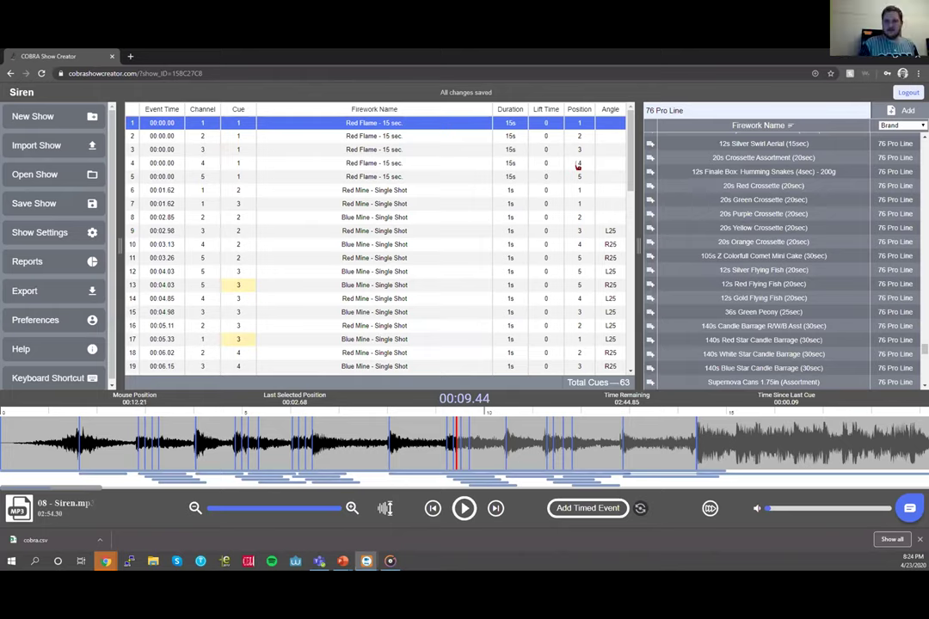
{"action": "left_click", "coordinate": [711, 443]}
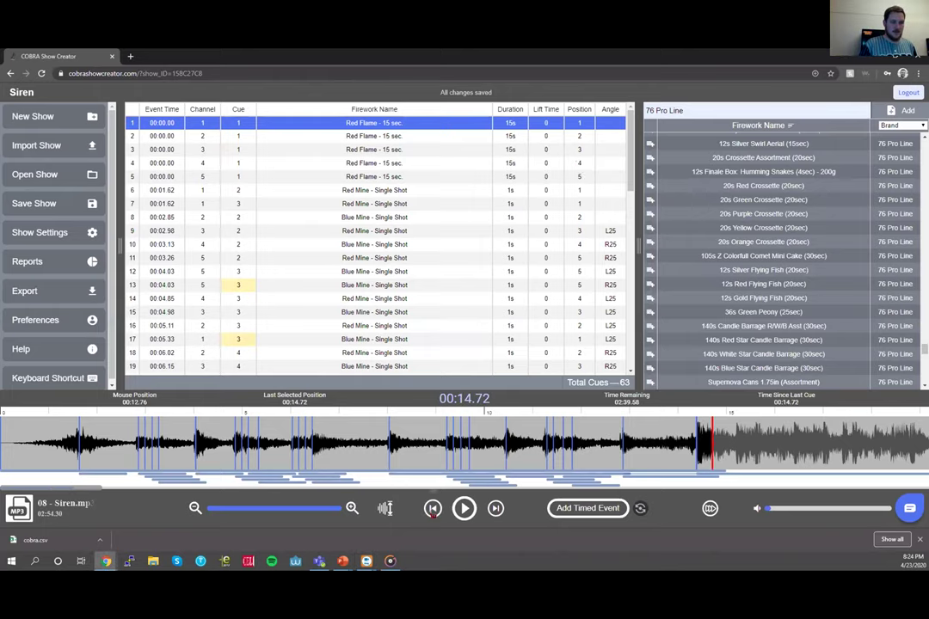
{"action": "left_click", "coordinate": [433, 508]}
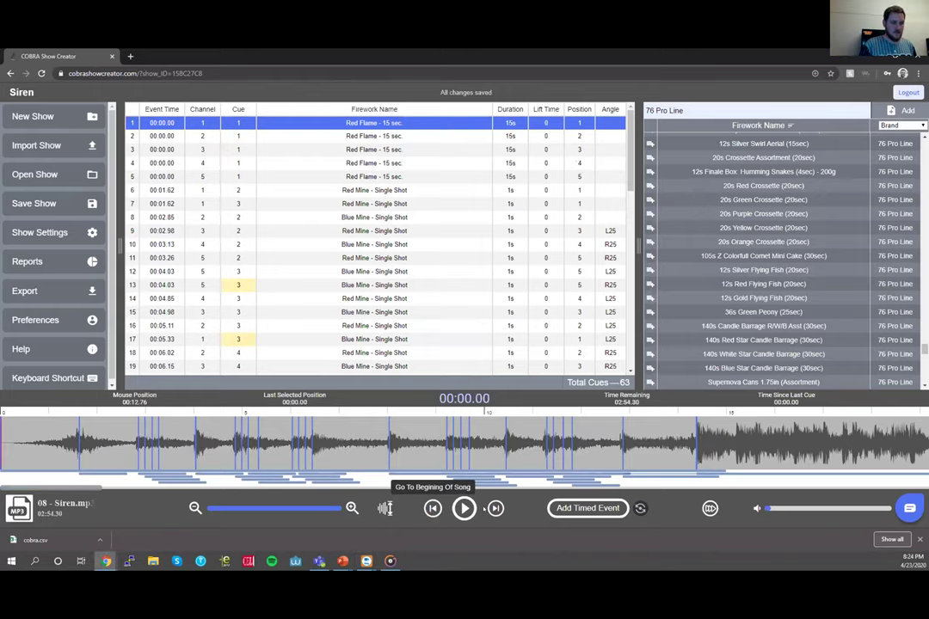
{"action": "left_click", "coordinate": [496, 509]}
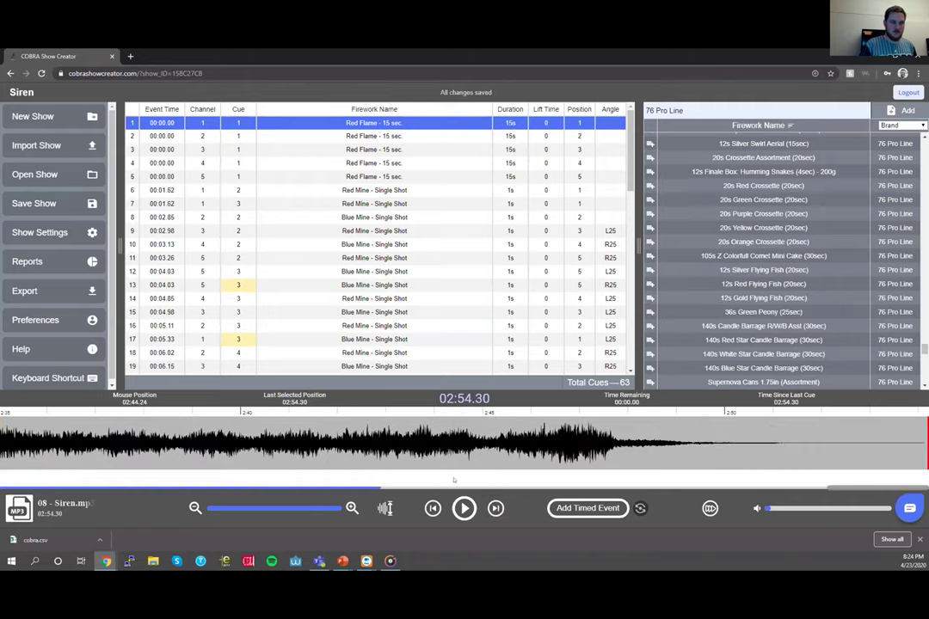
{"action": "scroll", "coordinate": [589, 471], "scroll_direction": "left", "scroll_amount": 10}
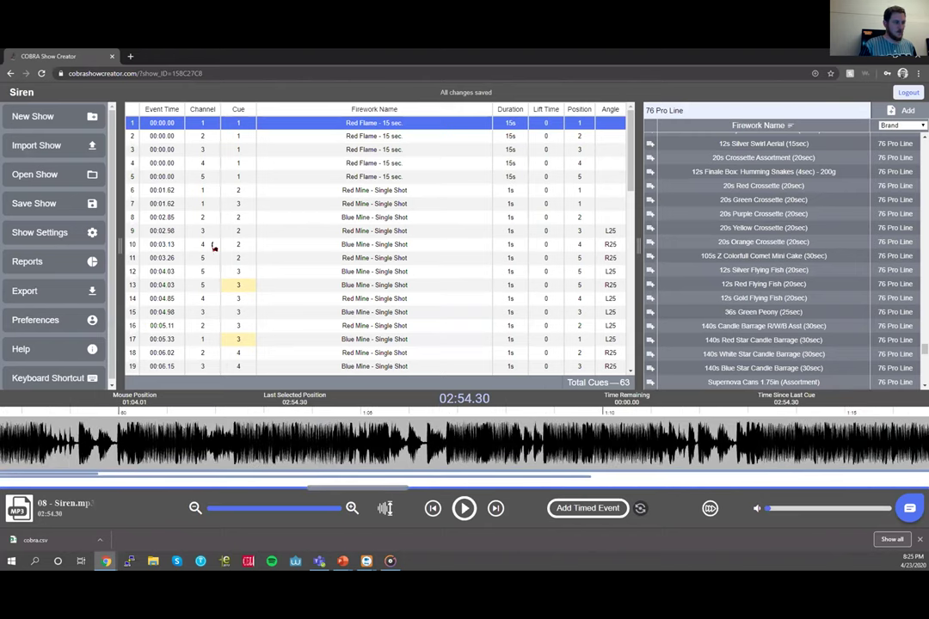
- Select event 50, Red Strobes (30sec), to jump to its time in the song, and look through the whole event list
{"action": "scroll", "coordinate": [214, 248], "scroll_direction": "down", "scroll_amount": 8}
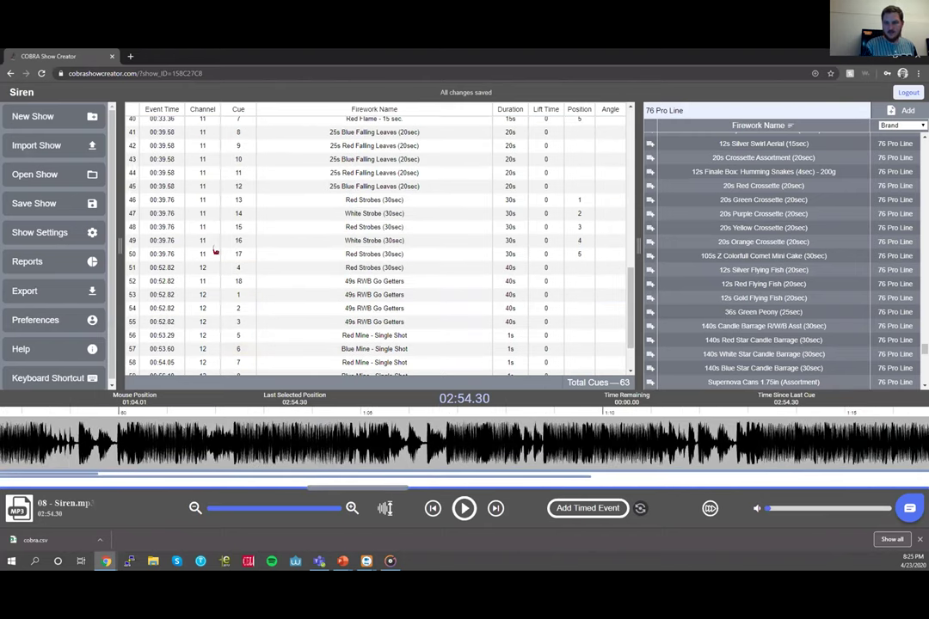
{"action": "left_click", "coordinate": [125, 256]}
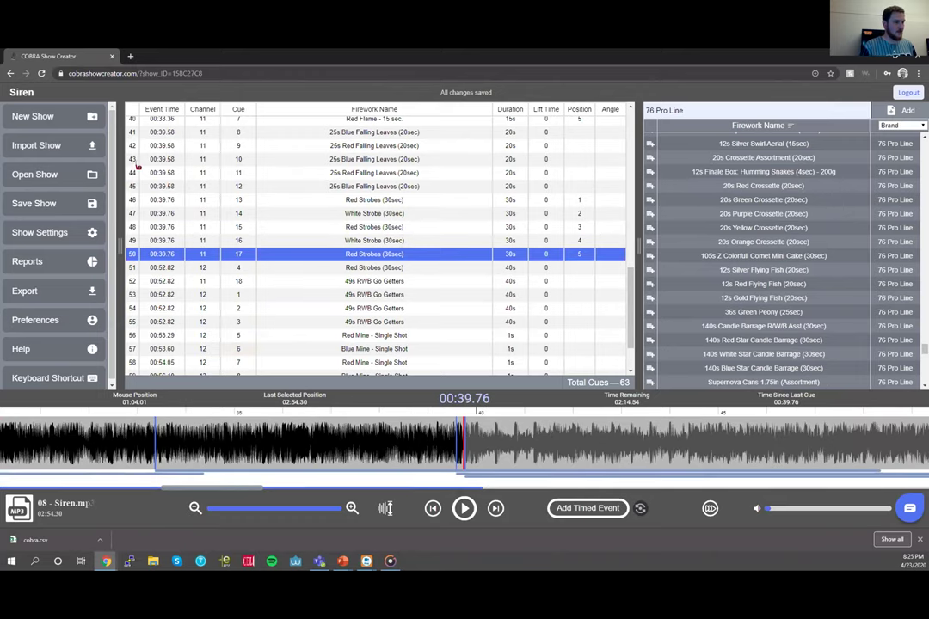
{"action": "scroll", "coordinate": [135, 227], "scroll_direction": "up", "scroll_amount": 1}
{"action": "scroll", "coordinate": [136, 227], "scroll_direction": "down", "scroll_amount": 2}
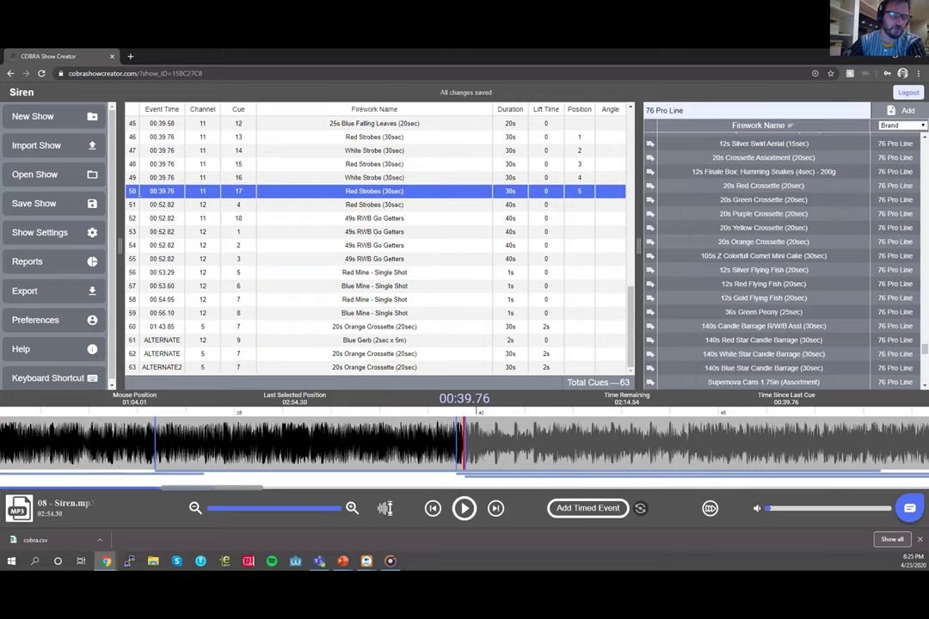
{"action": "scroll", "coordinate": [370, 241], "scroll_direction": "up", "scroll_amount": 7}
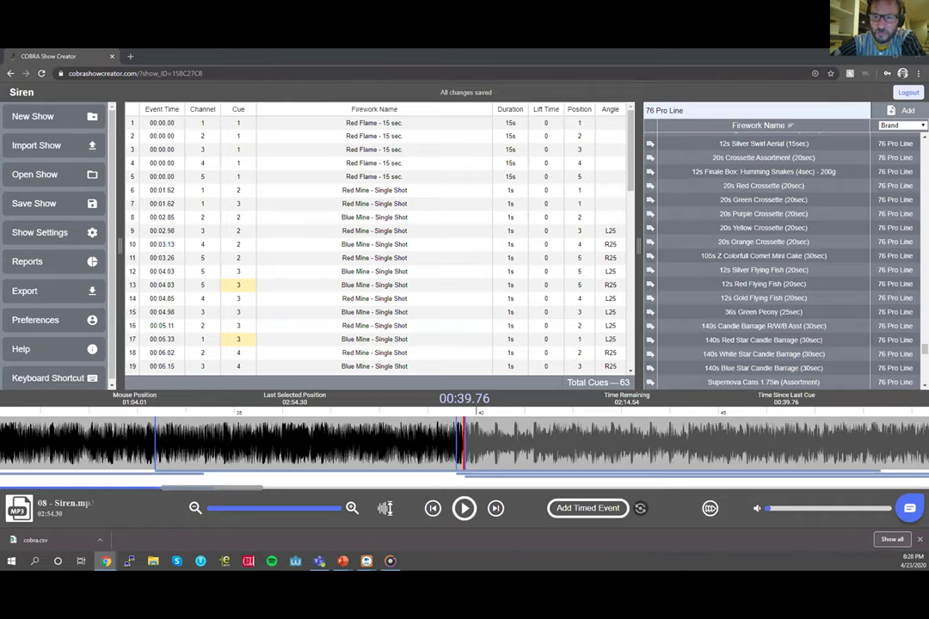
- Open the 4thjuly2020 show, and bring up the list of saved shows and close it without choosing another
{"action": "left_click", "coordinate": [61, 175]}
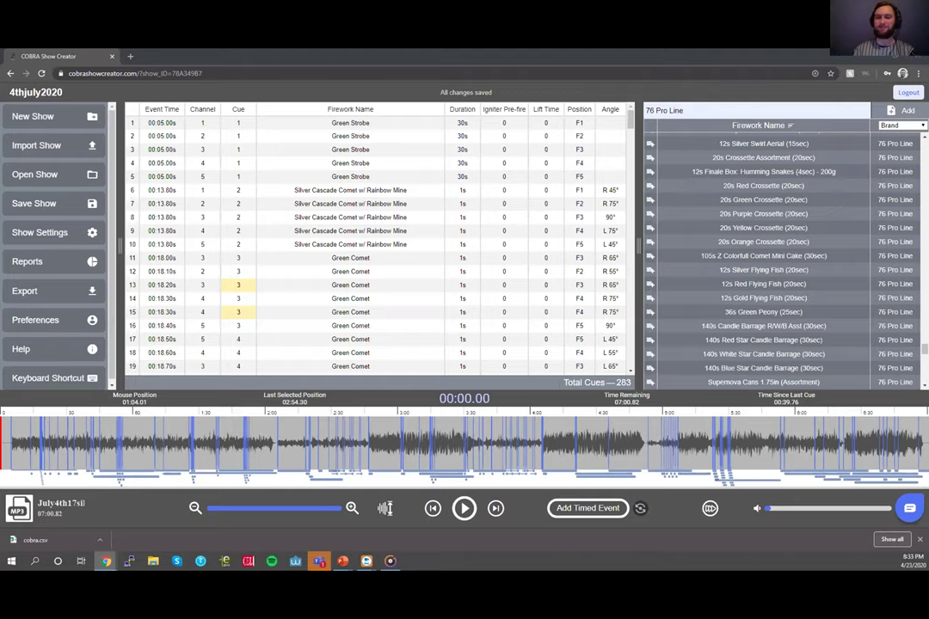
{"action": "left_click", "coordinate": [39, 173]}
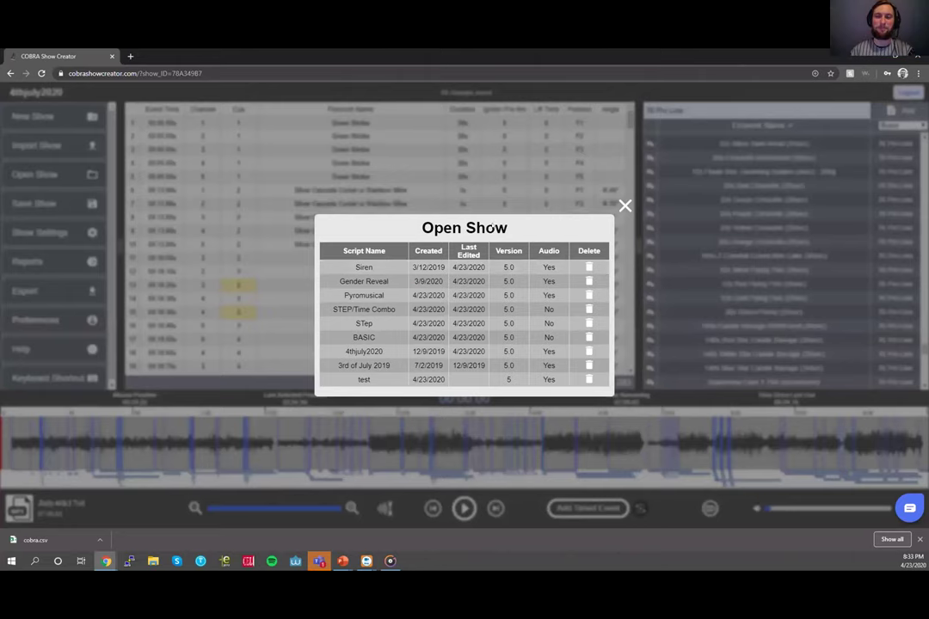
{"action": "key", "text": "Escape"}
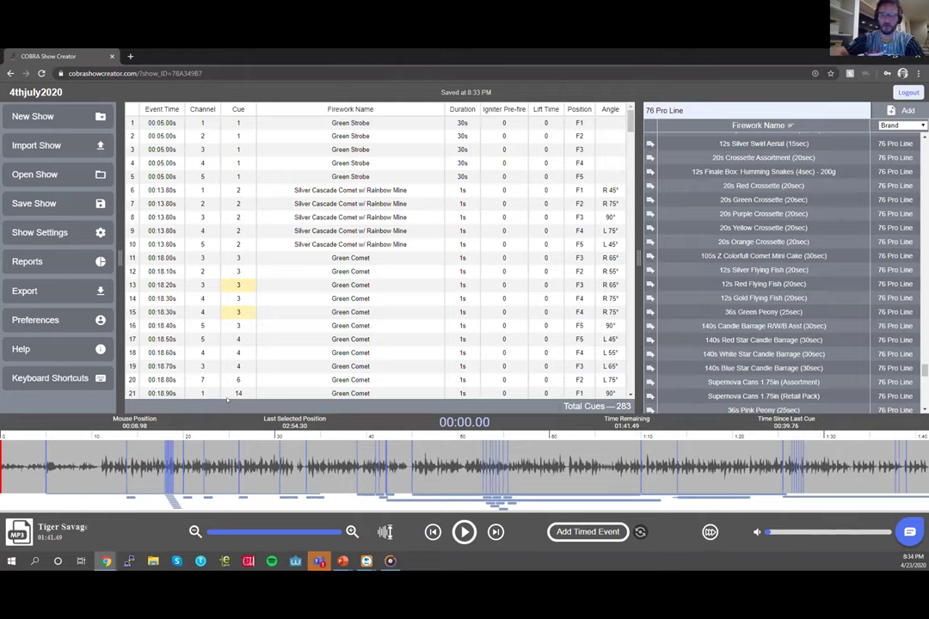
- Play the 4thjuly2020 show from about 10 seconds, pause at about 15.4 seconds, and return the playhead to about 10.4 seconds
{"action": "left_click", "coordinate": [92, 469]}
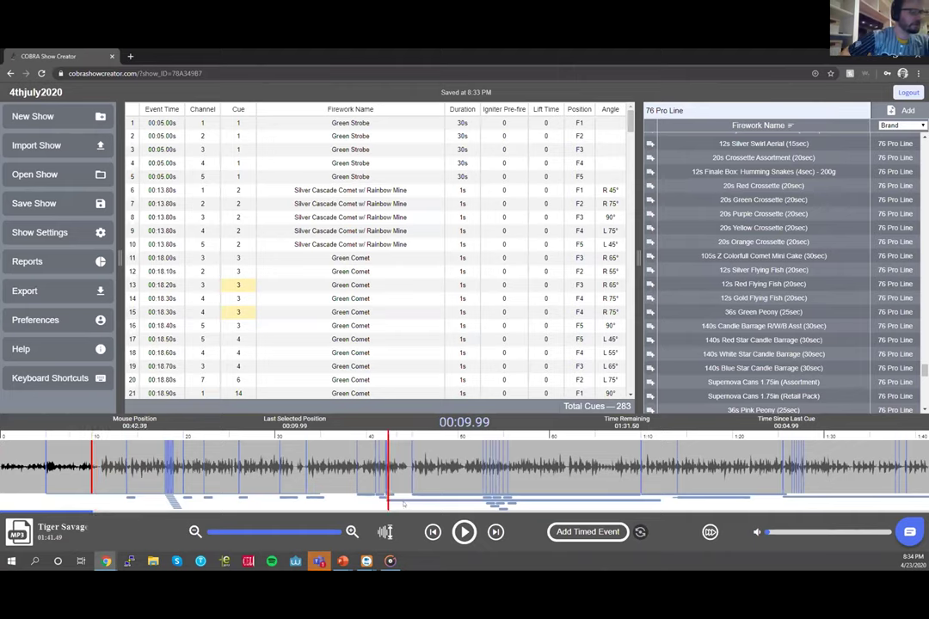
{"action": "left_click", "coordinate": [464, 531]}
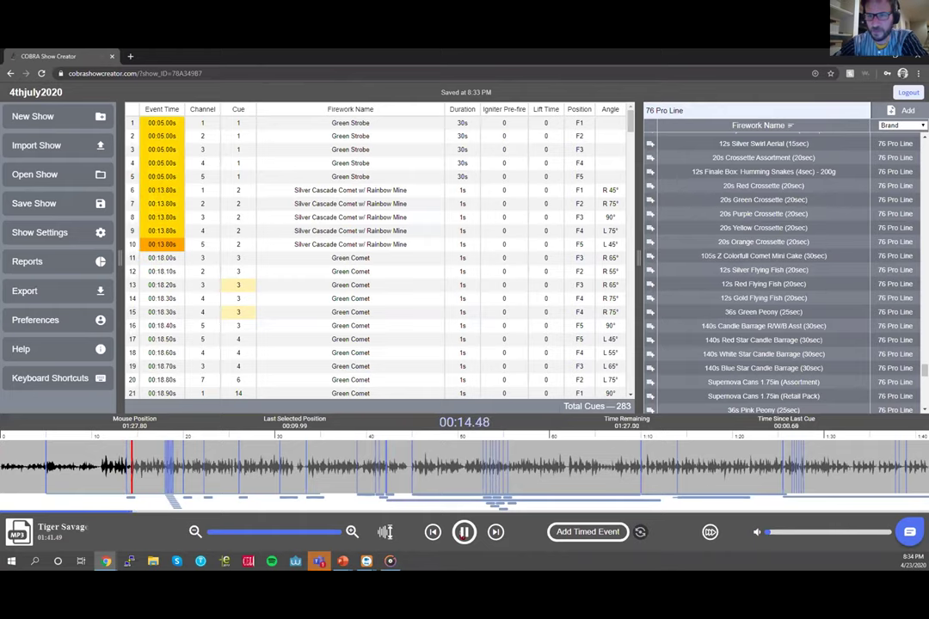
{"action": "key", "text": "space"}
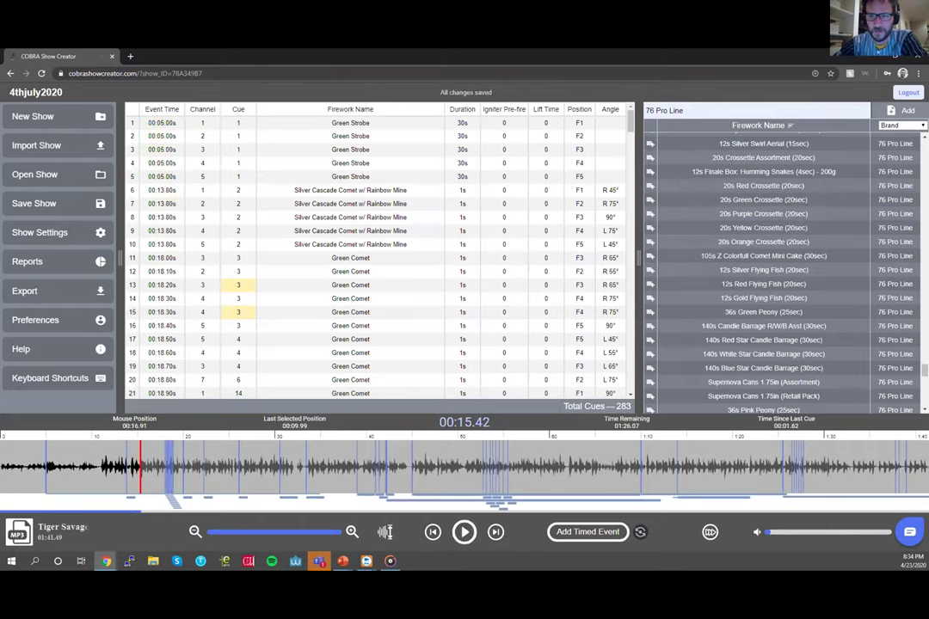
{"action": "left_click", "coordinate": [97, 468]}
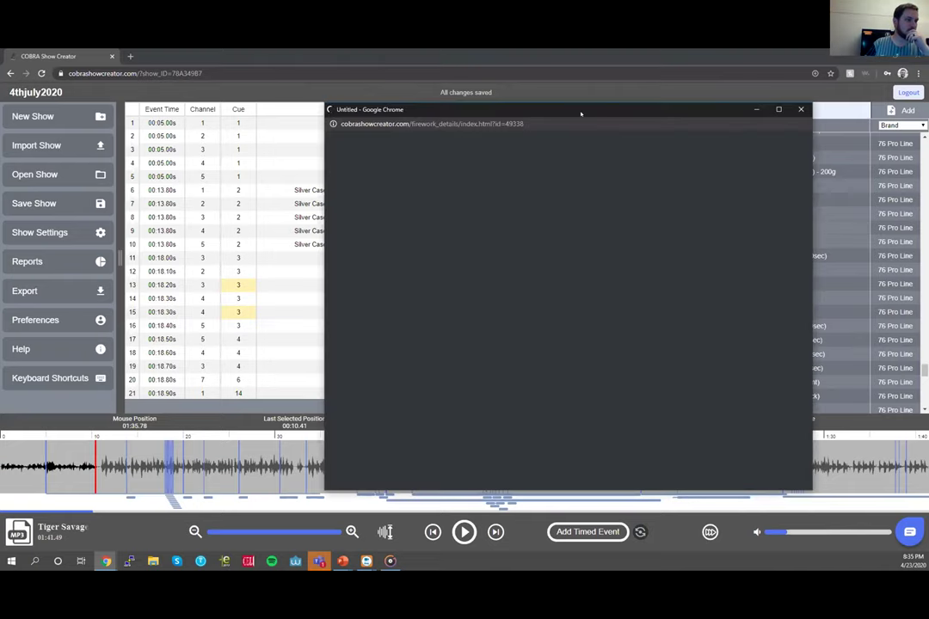
- View the product details of 20s Yellow Crossette (20sec), close them, and choose to continue scripting
{"action": "left_click_drag", "start_coordinate": [580, 112], "coordinate": [516, 114]}
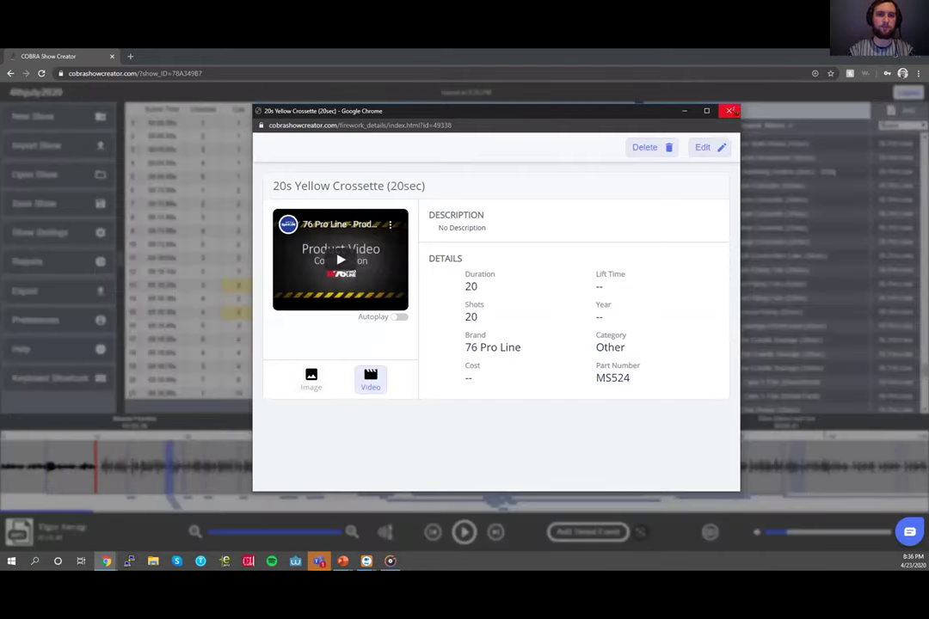
{"action": "left_click", "coordinate": [728, 111]}
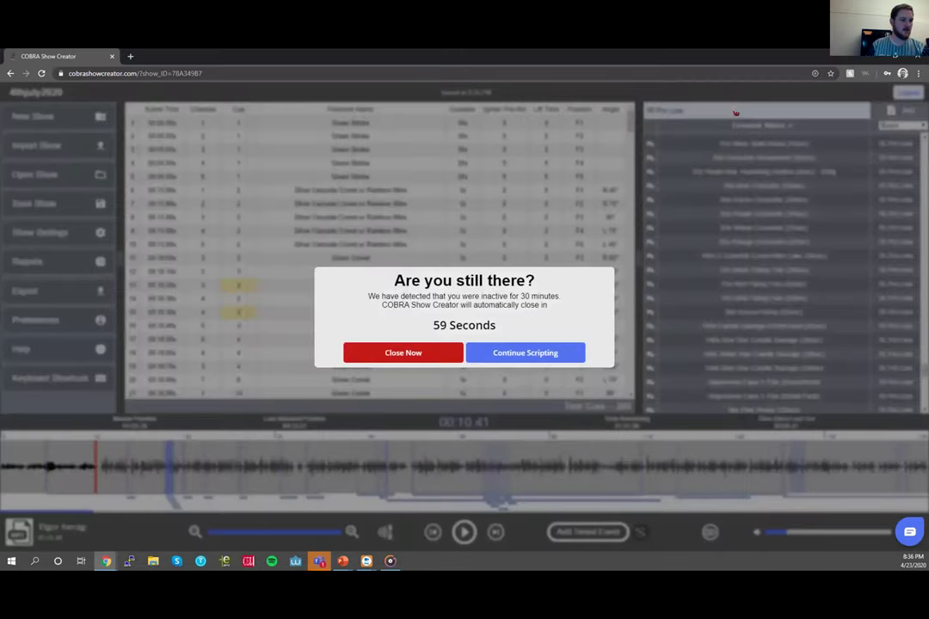
{"action": "left_click", "coordinate": [514, 360]}
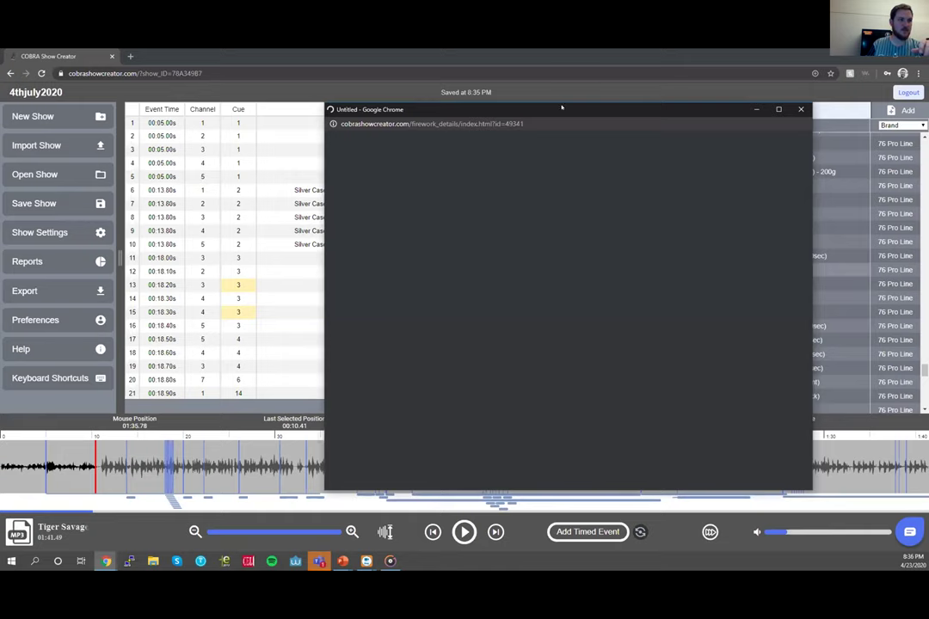
- Play the product video in the details of 12s Silver Flying Fish (20sec) and close its details window
{"action": "left_click_drag", "start_coordinate": [566, 107], "coordinate": [500, 109]}
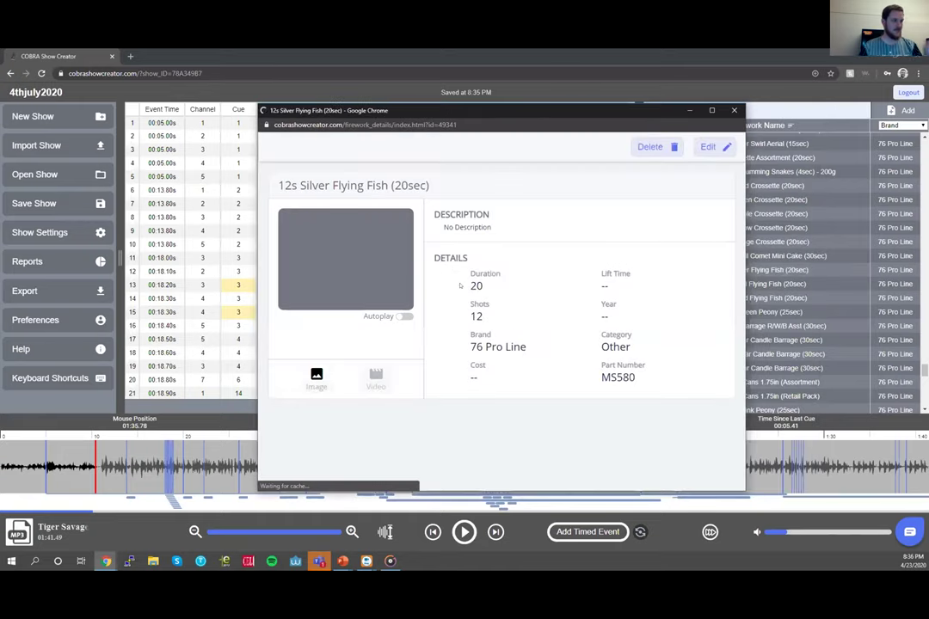
{"action": "left_click", "coordinate": [375, 378]}
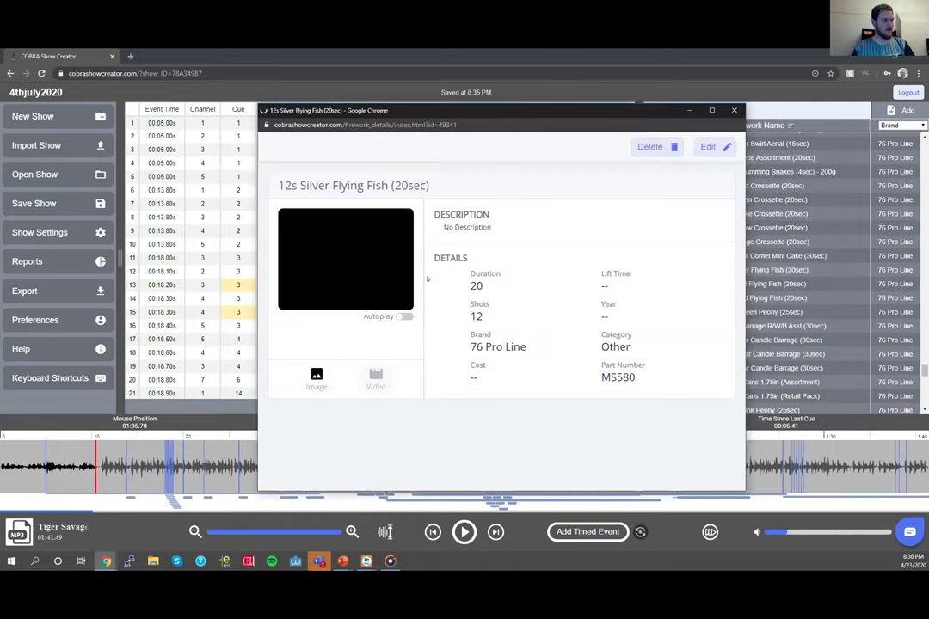
{"action": "left_click", "coordinate": [345, 259]}
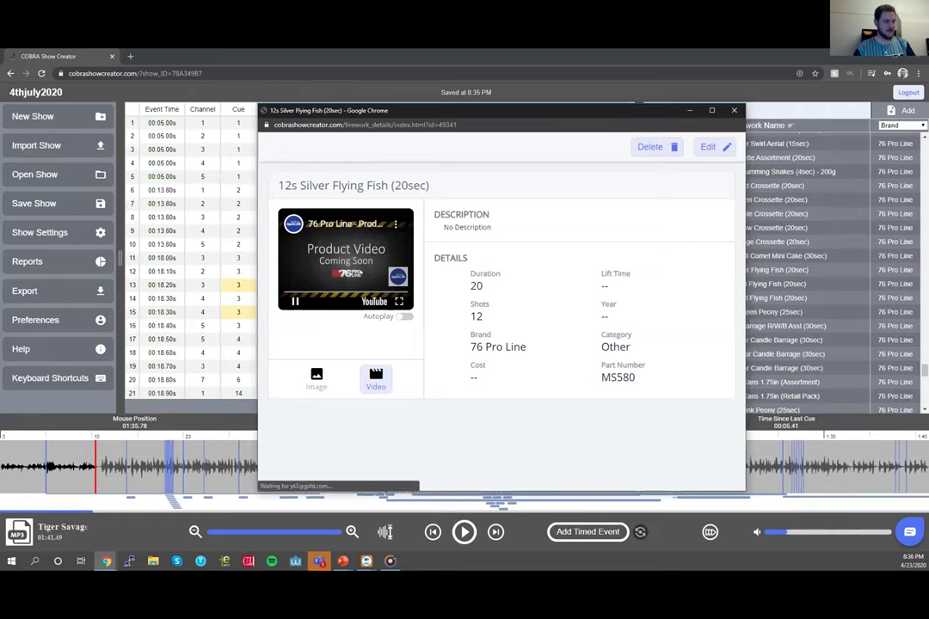
{"action": "left_click", "coordinate": [734, 110]}
- View the product details of Purple Lava Drop Fountain (45sec) in the 76 Pro Line list and close them
{"action": "scroll", "coordinate": [740, 215], "scroll_direction": "up", "scroll_amount": 5}
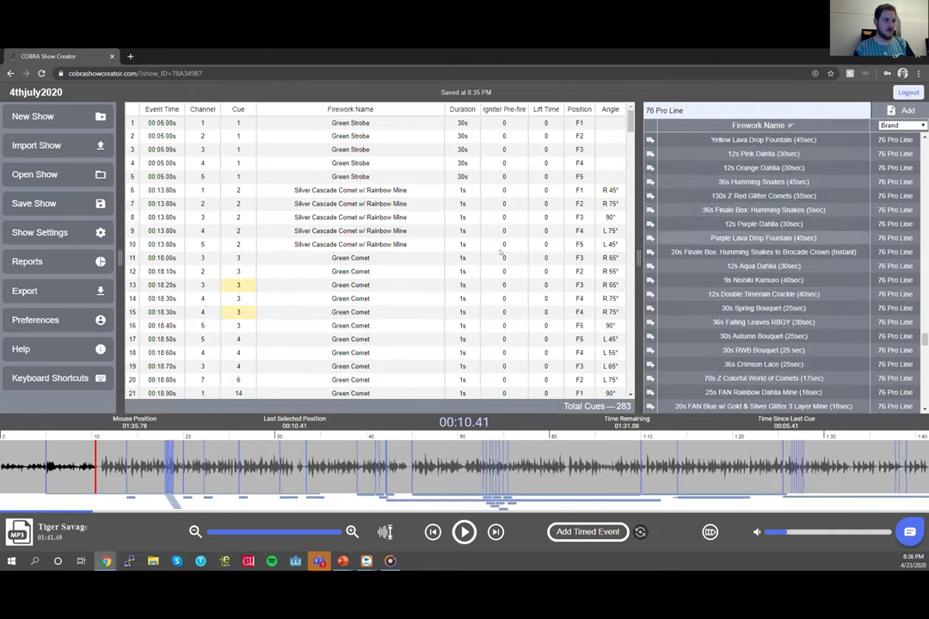
{"action": "left_click", "coordinate": [500, 251]}
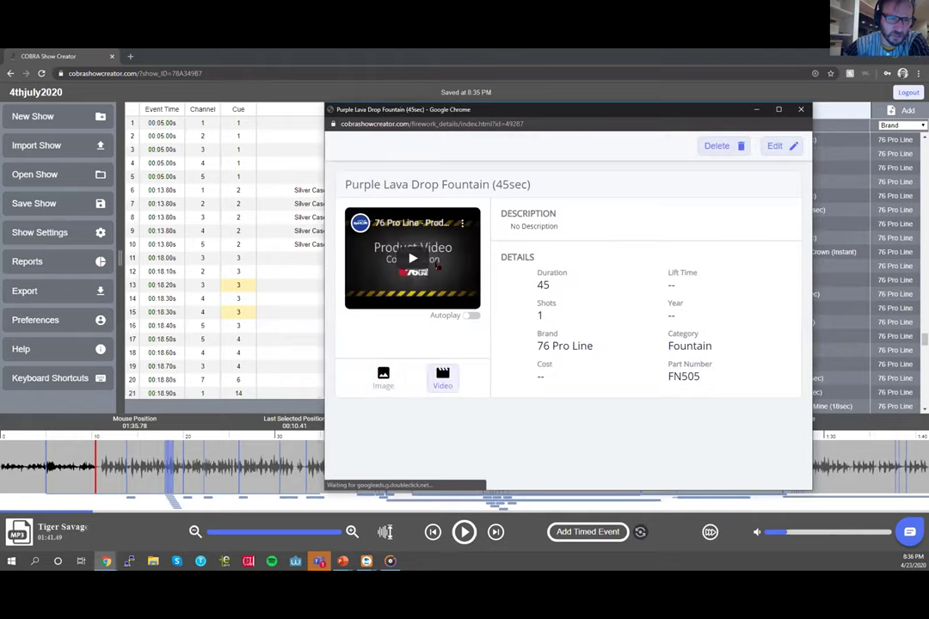
{"action": "left_click", "coordinate": [801, 109]}
- Find Red Strobes (30sec) further up the 76 Pro Line list, view its product details, and close them
{"action": "scroll", "coordinate": [800, 114], "scroll_direction": "up", "scroll_amount": 10}
{"action": "scroll", "coordinate": [710, 144], "scroll_direction": "up", "scroll_amount": 10}
{"action": "scroll", "coordinate": [710, 144], "scroll_direction": "up", "scroll_amount": 10}
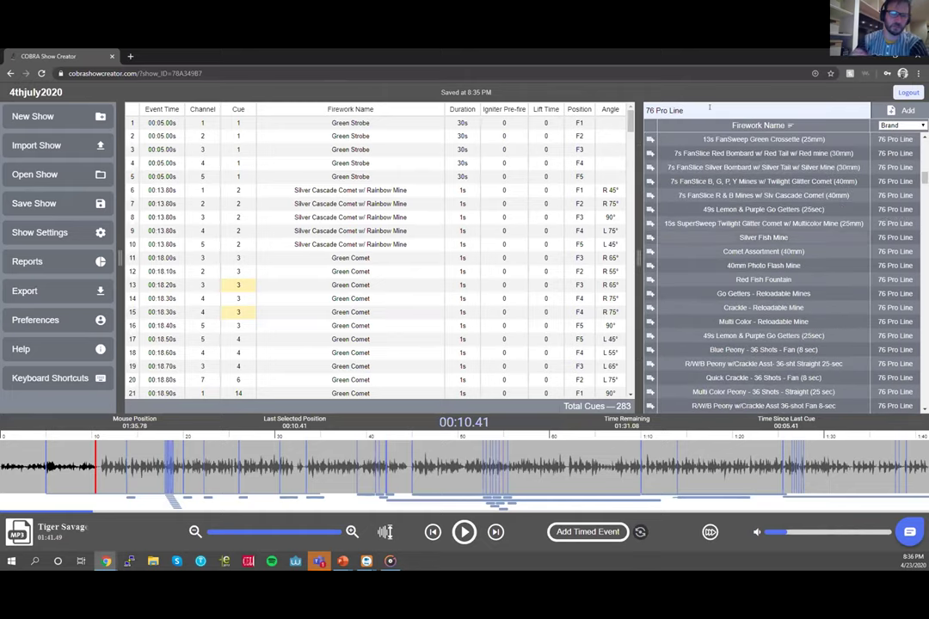
{"action": "scroll", "coordinate": [710, 107], "scroll_direction": "up", "scroll_amount": 5}
{"action": "left_click", "coordinate": [710, 108]}
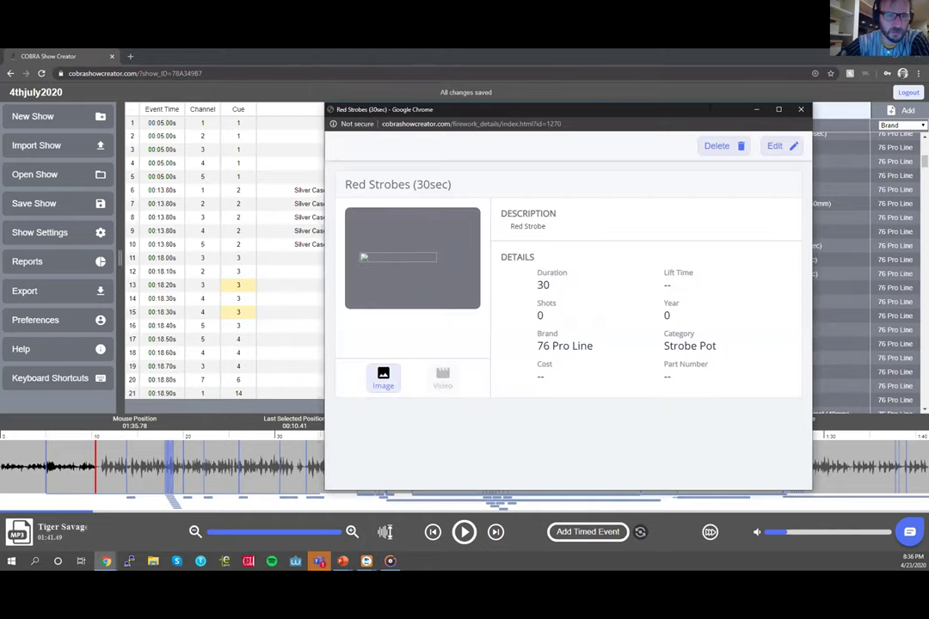
{"action": "left_click", "coordinate": [800, 109]}
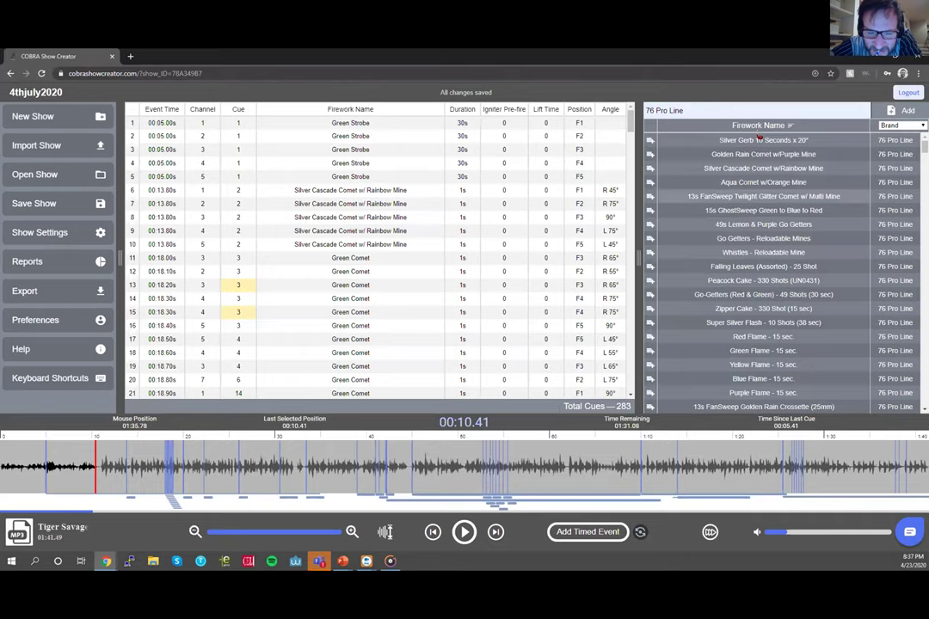
- Play the product video of 13s FanSweep Twilight Glitter Comet w/ Multi Mine and close its details window
{"action": "scroll", "coordinate": [759, 138], "scroll_direction": "down", "scroll_amount": 1}
{"action": "scroll", "coordinate": [758, 137], "scroll_direction": "up", "scroll_amount": 1}
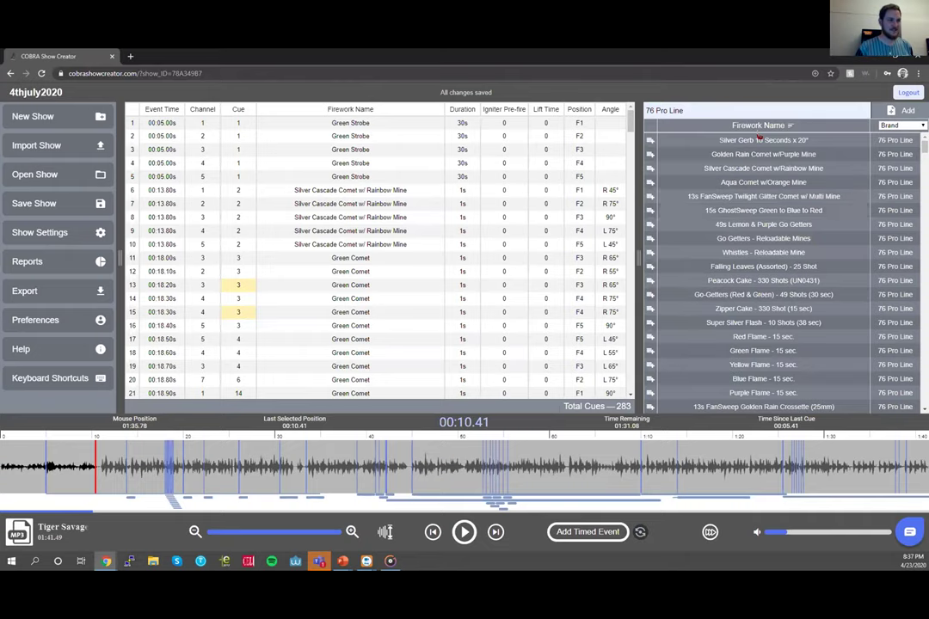
{"action": "left_click", "coordinate": [758, 137]}
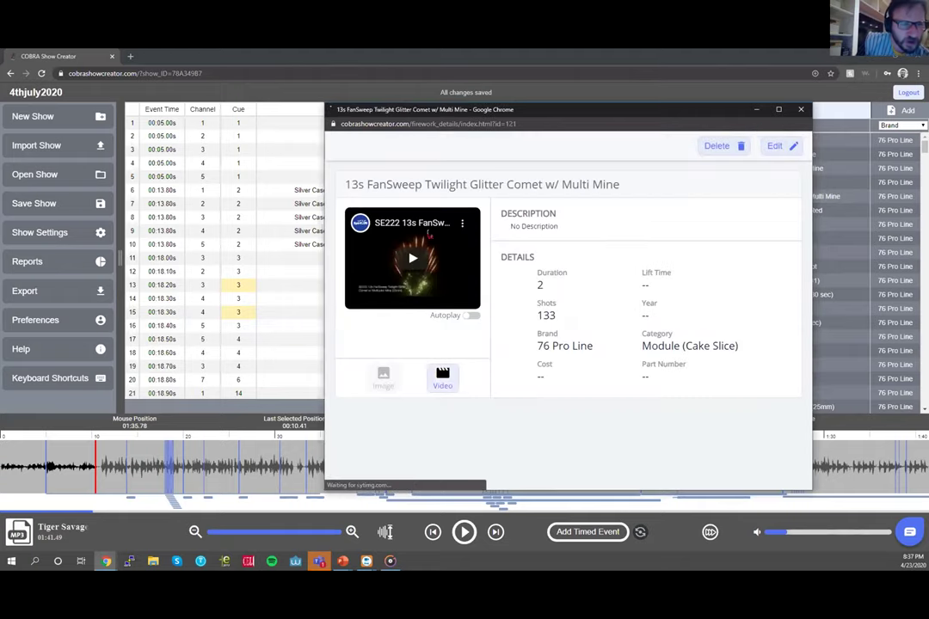
{"action": "left_click", "coordinate": [417, 254]}
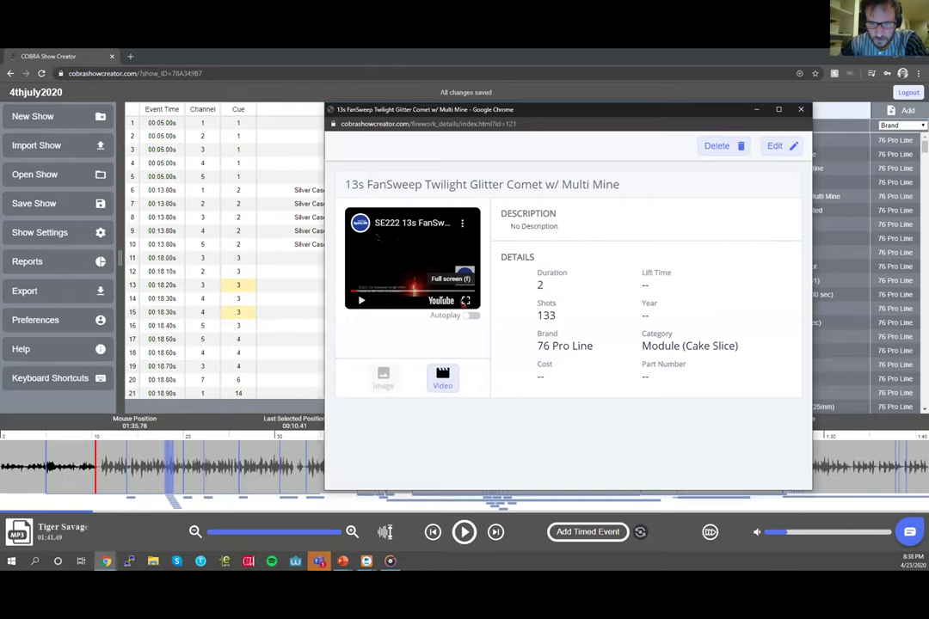
{"action": "left_click", "coordinate": [800, 110]}
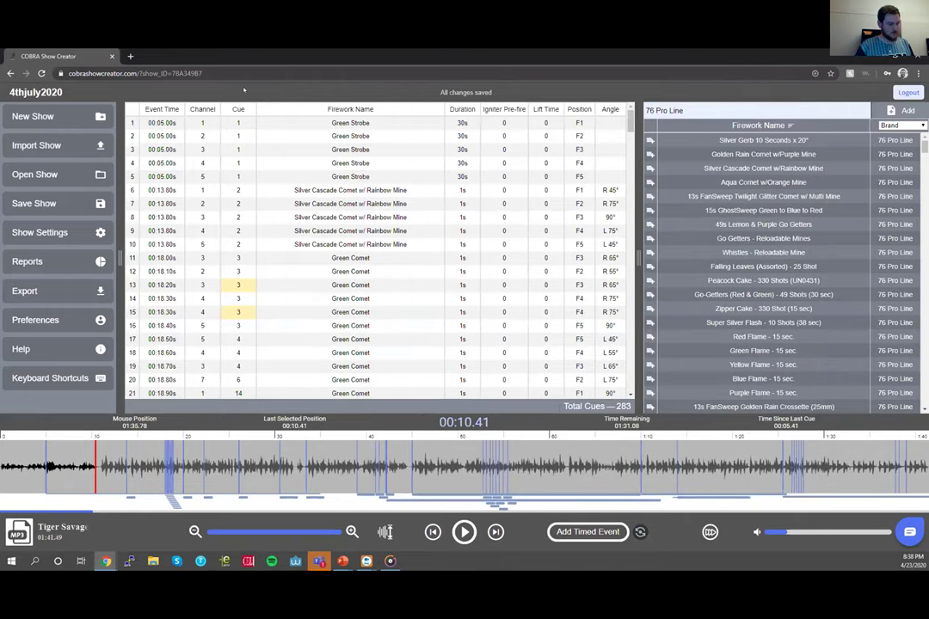
- Display the 4thjuly2020 script in full screen and return to the normal browser view
{"action": "key", "text": "F11"}
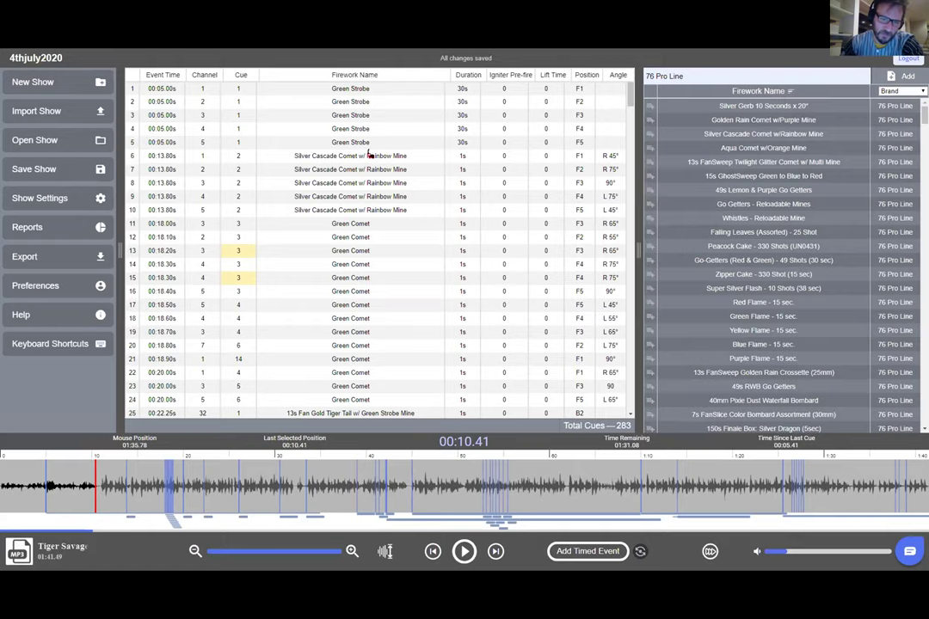
{"action": "key", "text": "F11"}
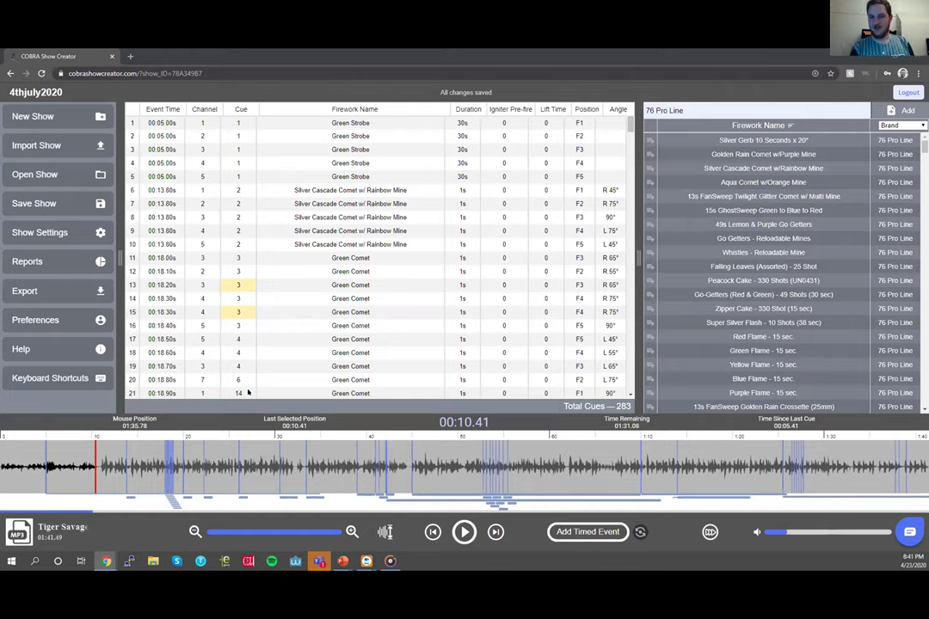
- Play the 4thjuly2020 show from about 10.3 seconds and pause at about 23.5 seconds
{"action": "left_click", "coordinate": [94, 469]}
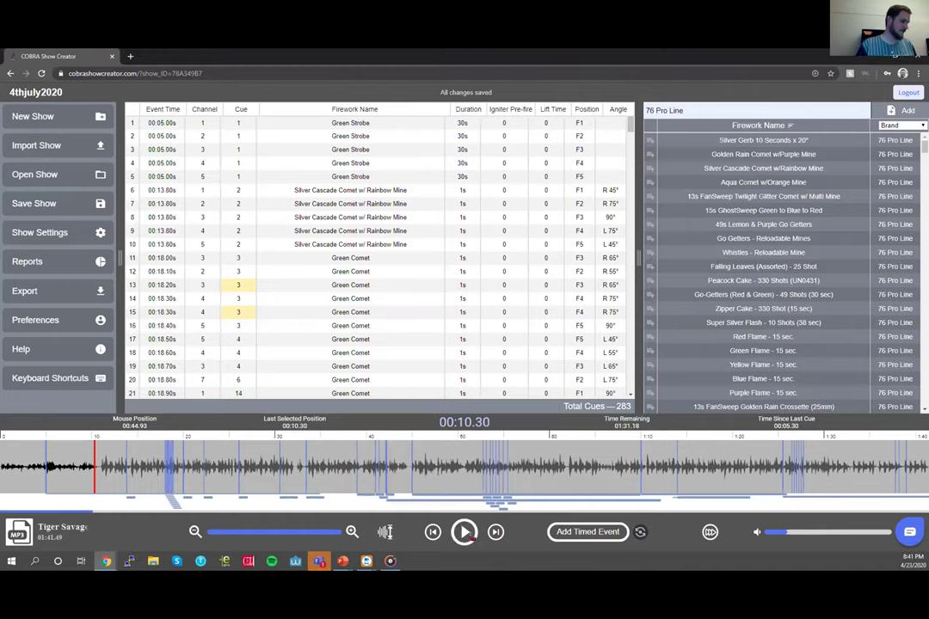
{"action": "key", "text": "space"}
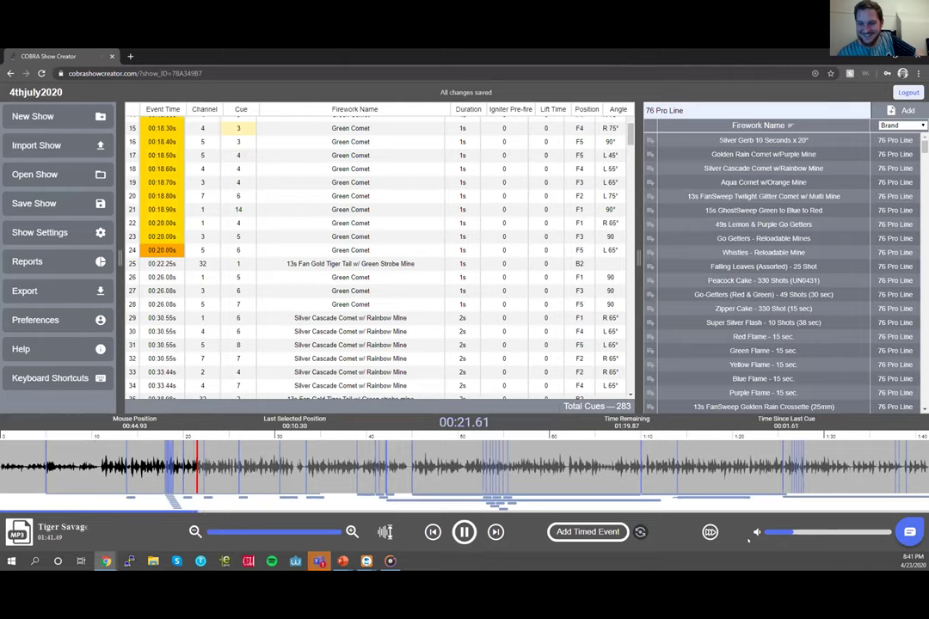
{"action": "key", "text": "space"}
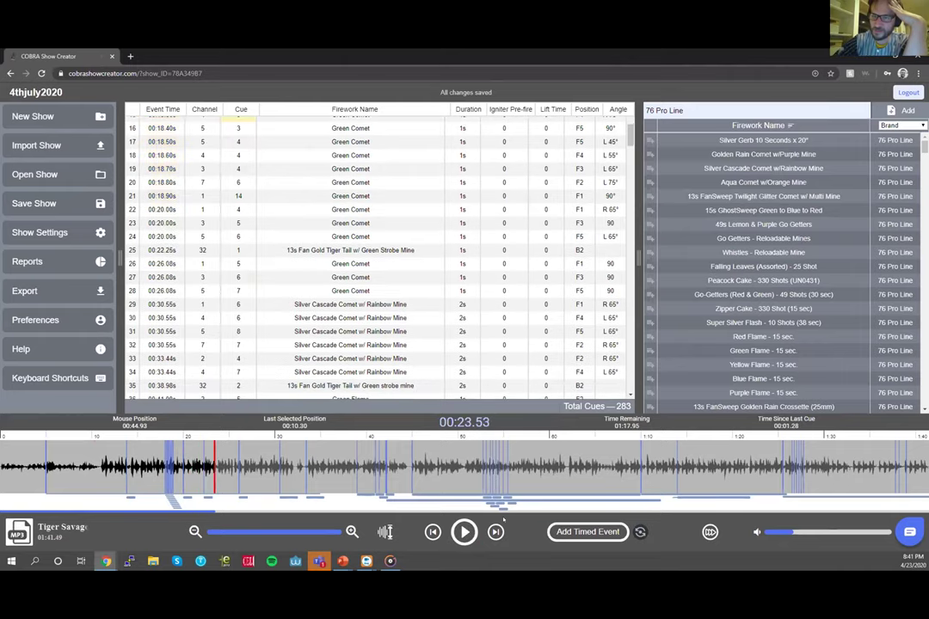